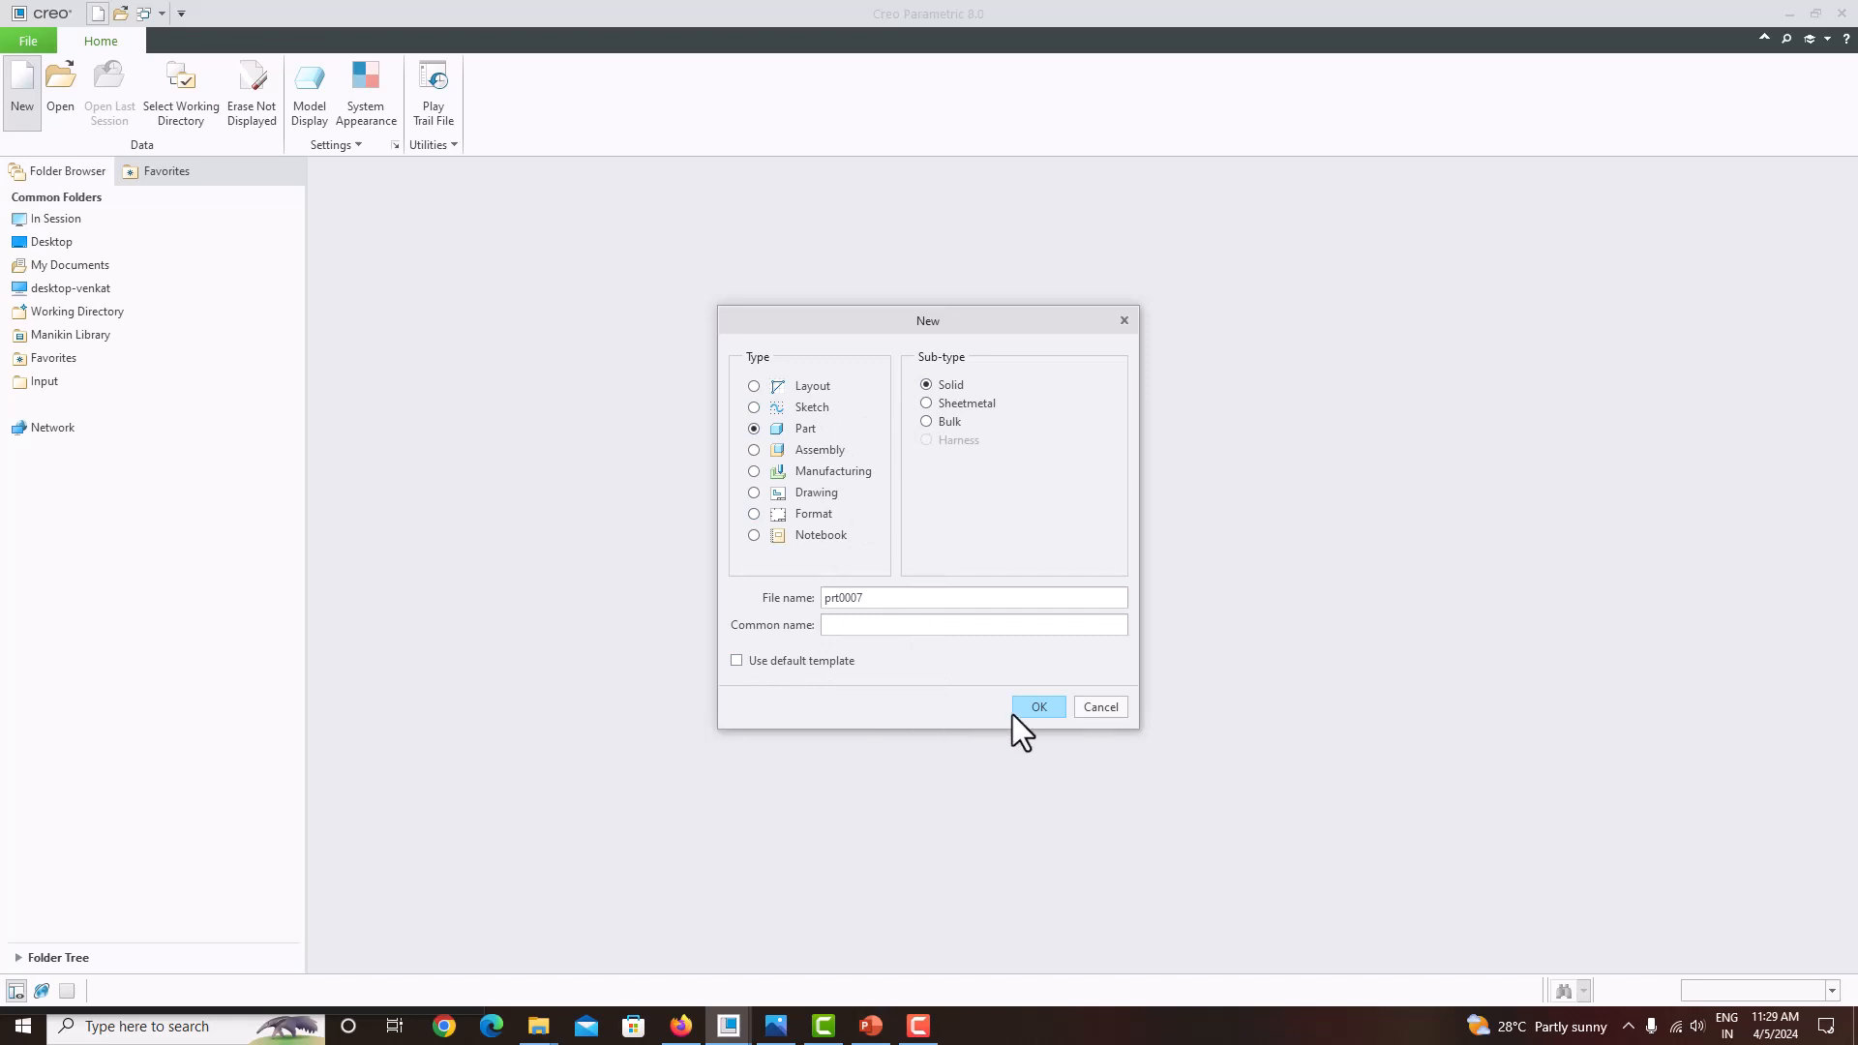
# Create the solid part prt0007 from the mmns_part_solid_abs template and display all its datum features.
pyautogui.click(1025, 710)
pyautogui.scroll(-2, 897, 457)
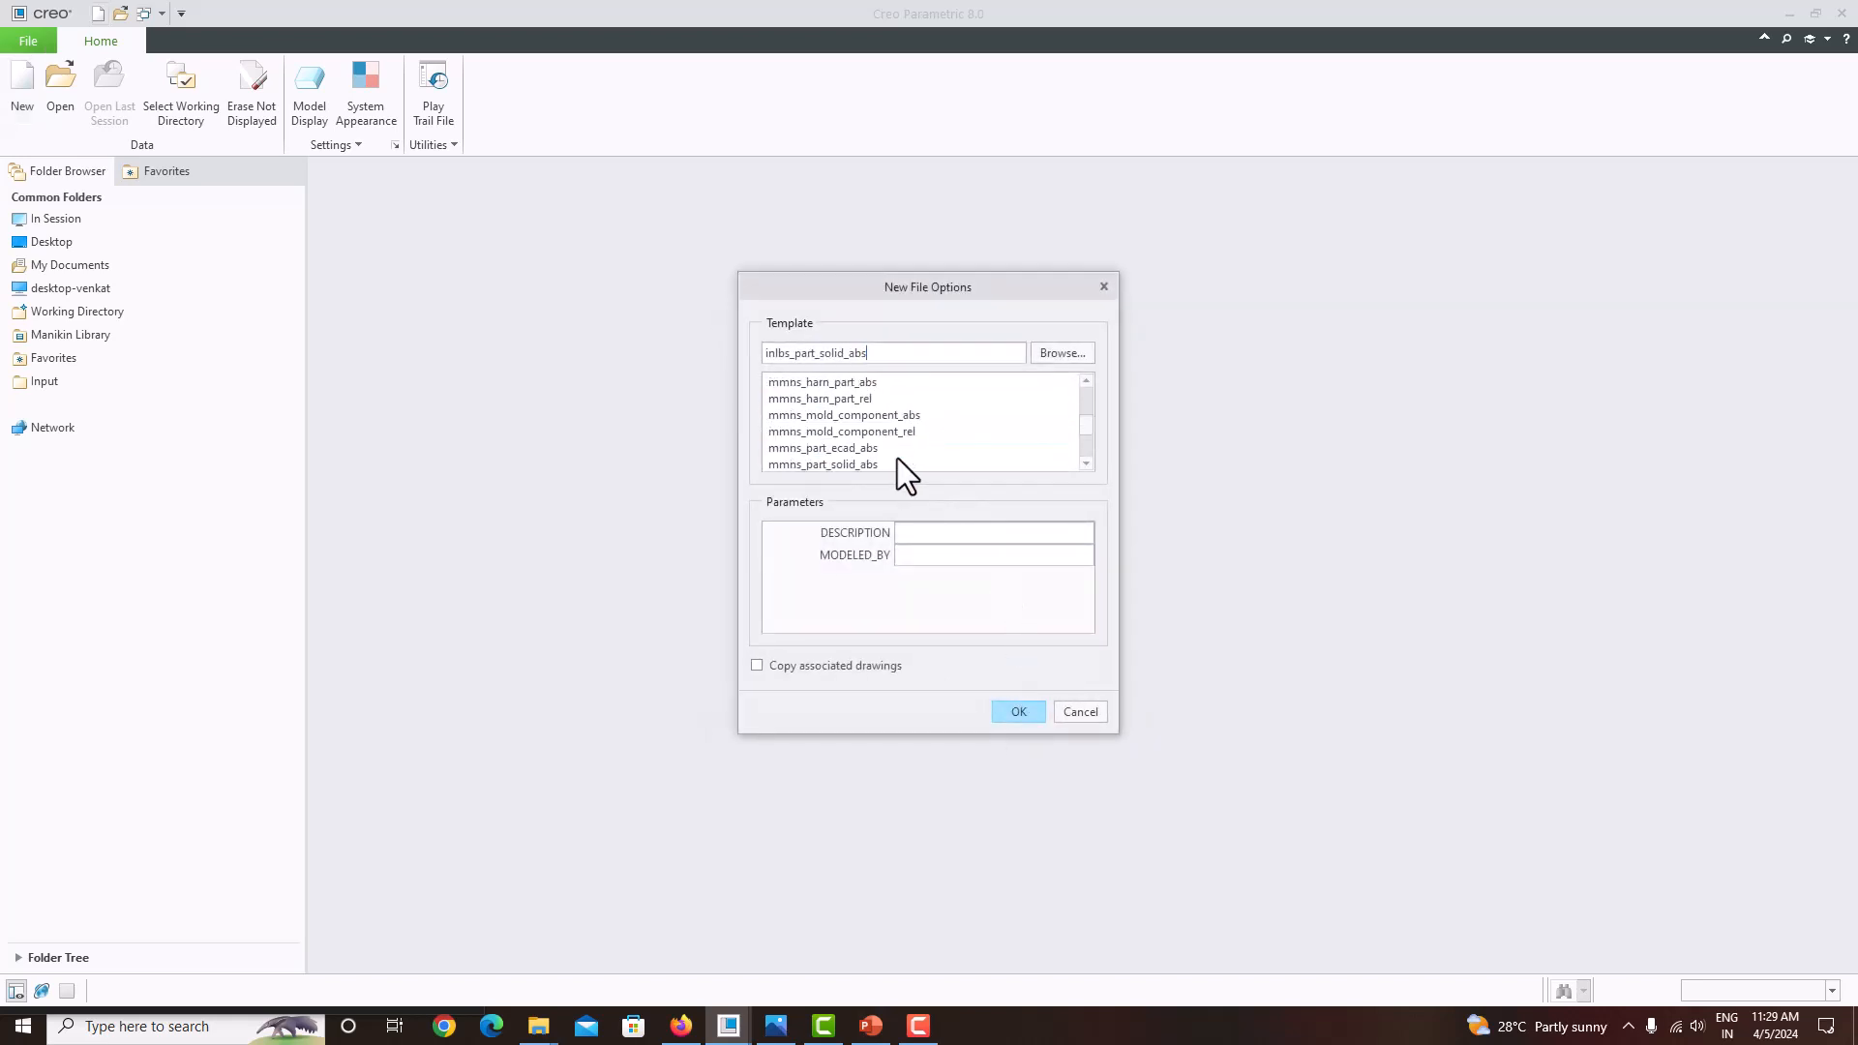
pyautogui.click(879, 464)
pyautogui.click(1016, 711)
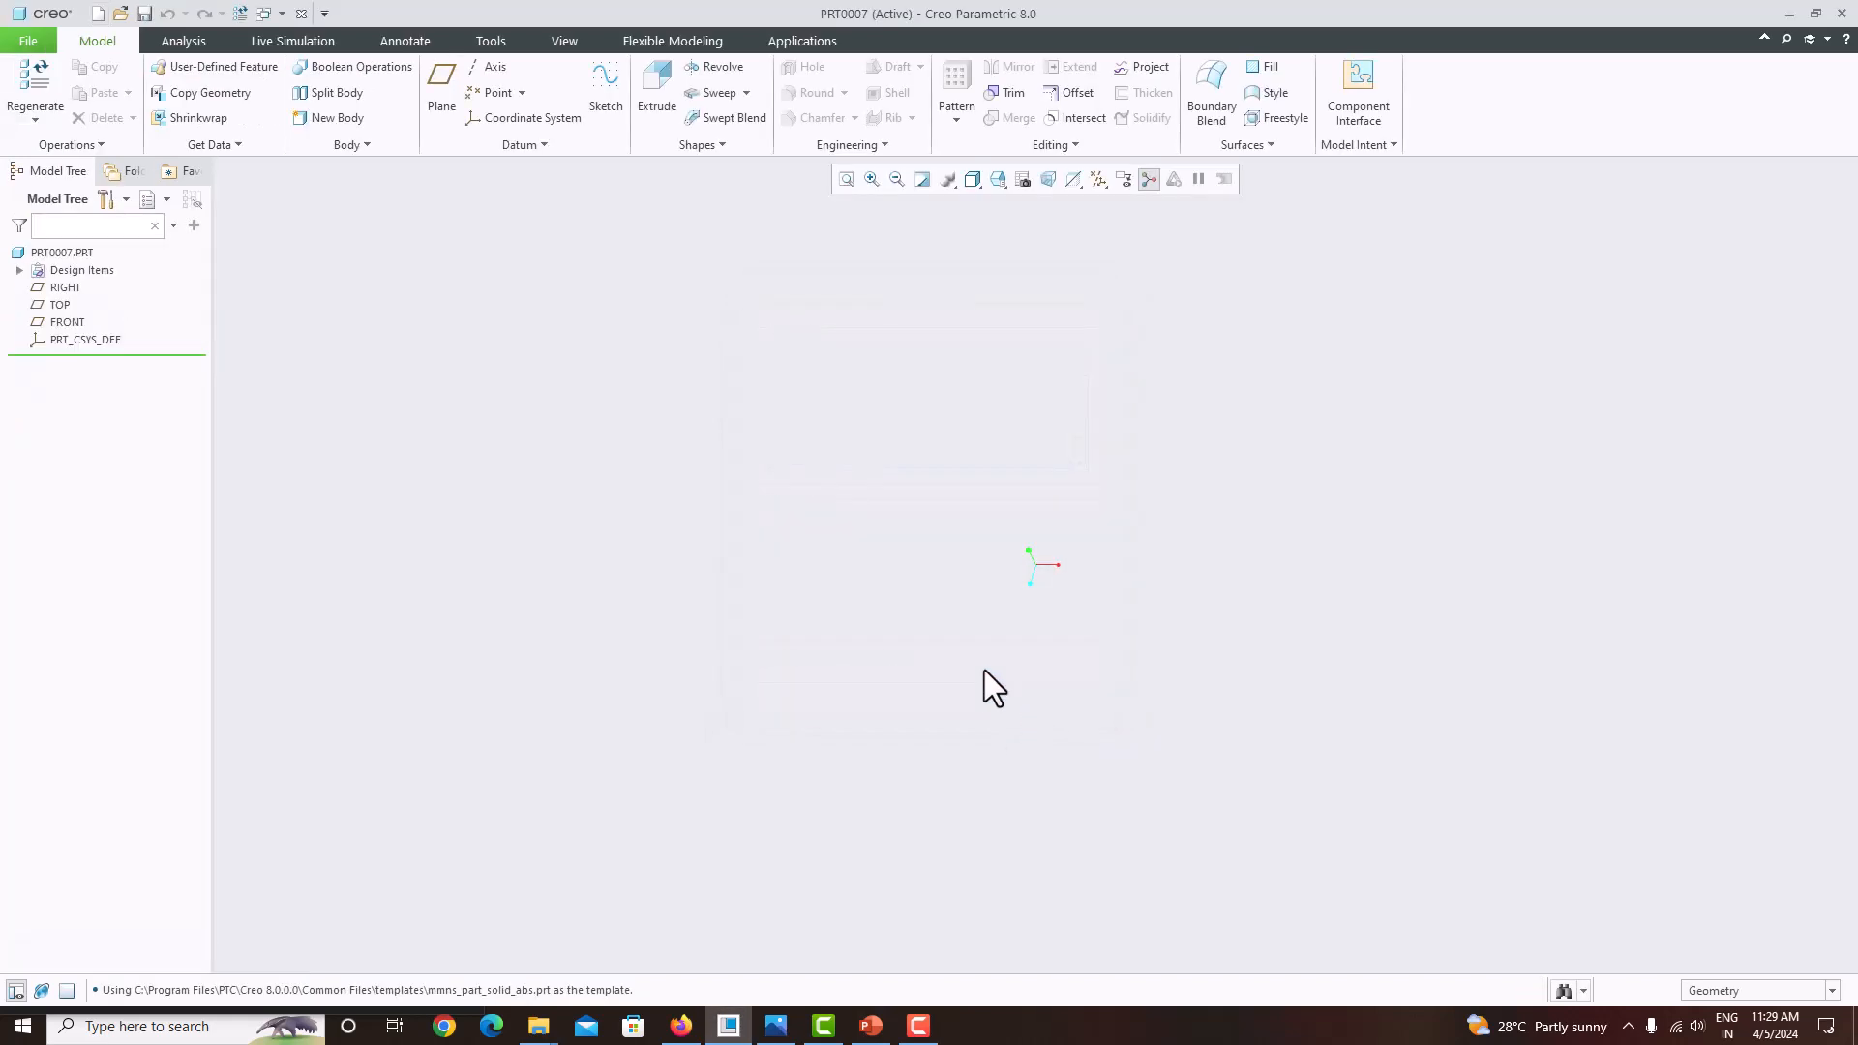
pyautogui.click(1100, 181)
pyautogui.click(1099, 204)
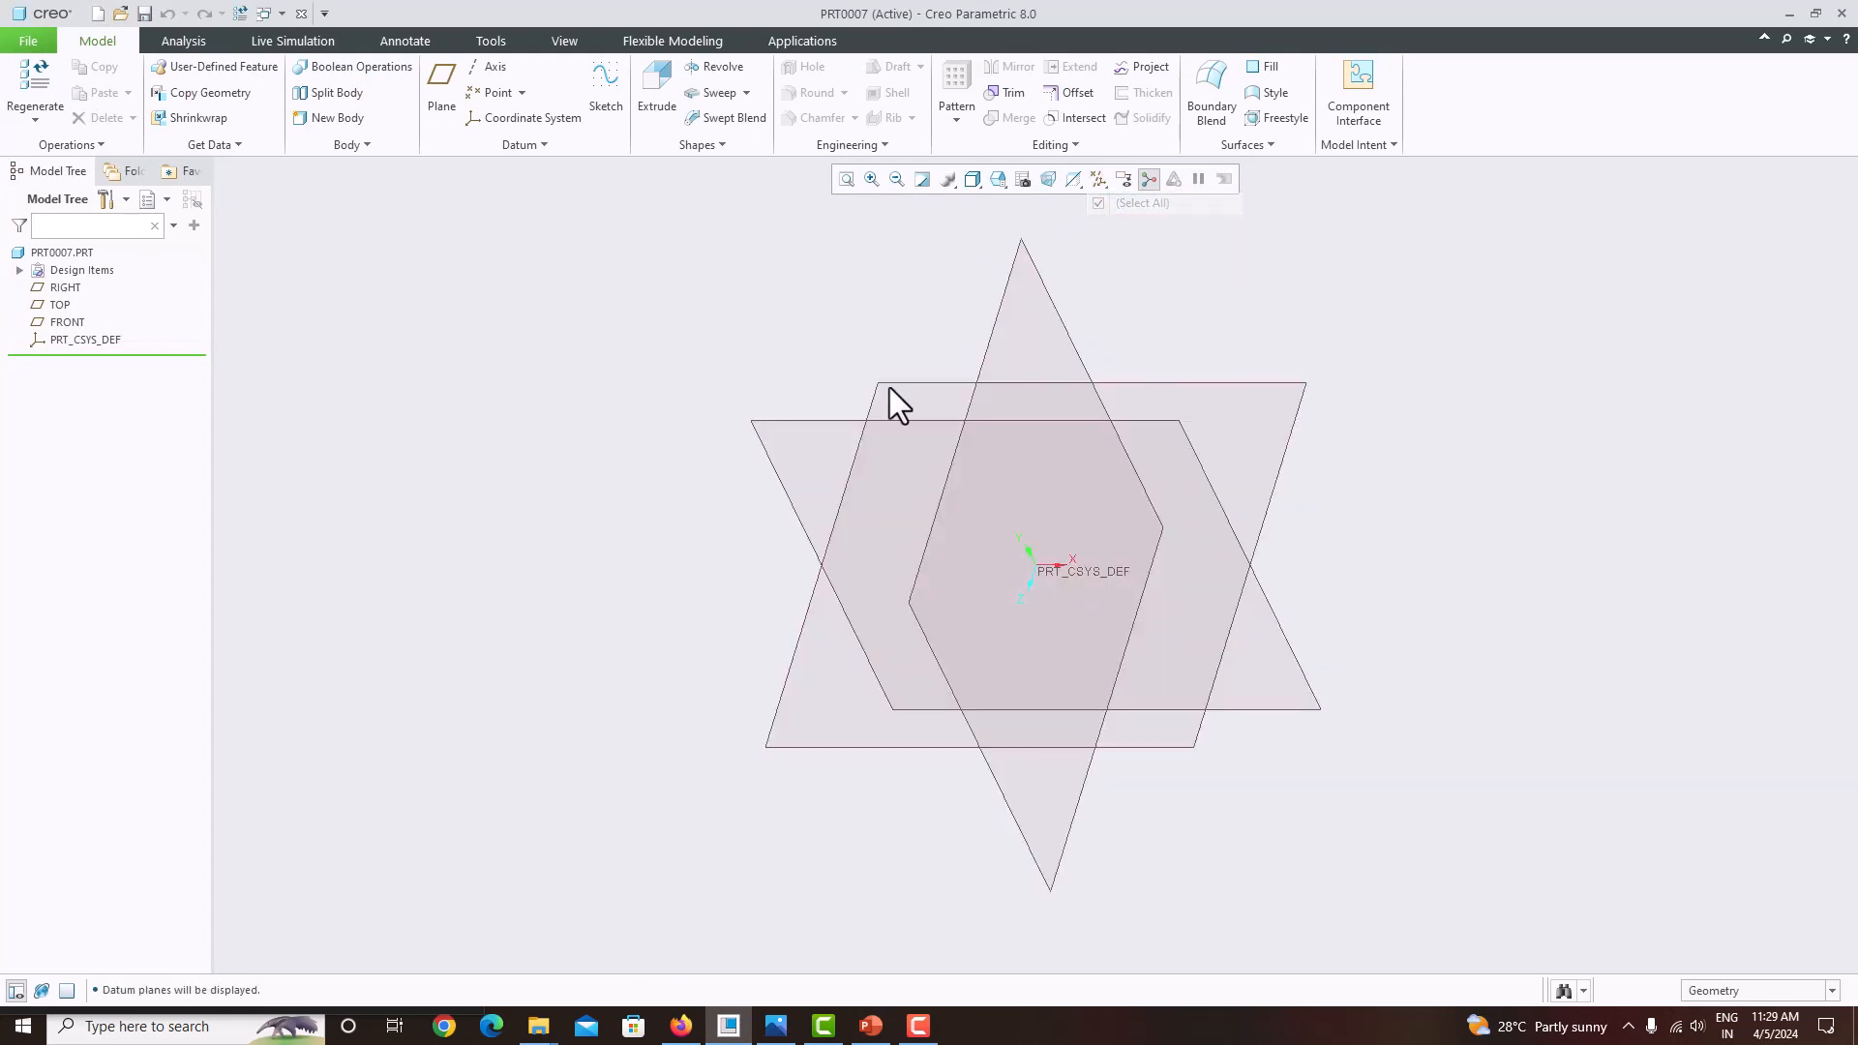
# Arrange the reference drawing Untitled4.png side by side with the Creo window, giving the modelling window the larger share.
pyautogui.click(775, 1026)
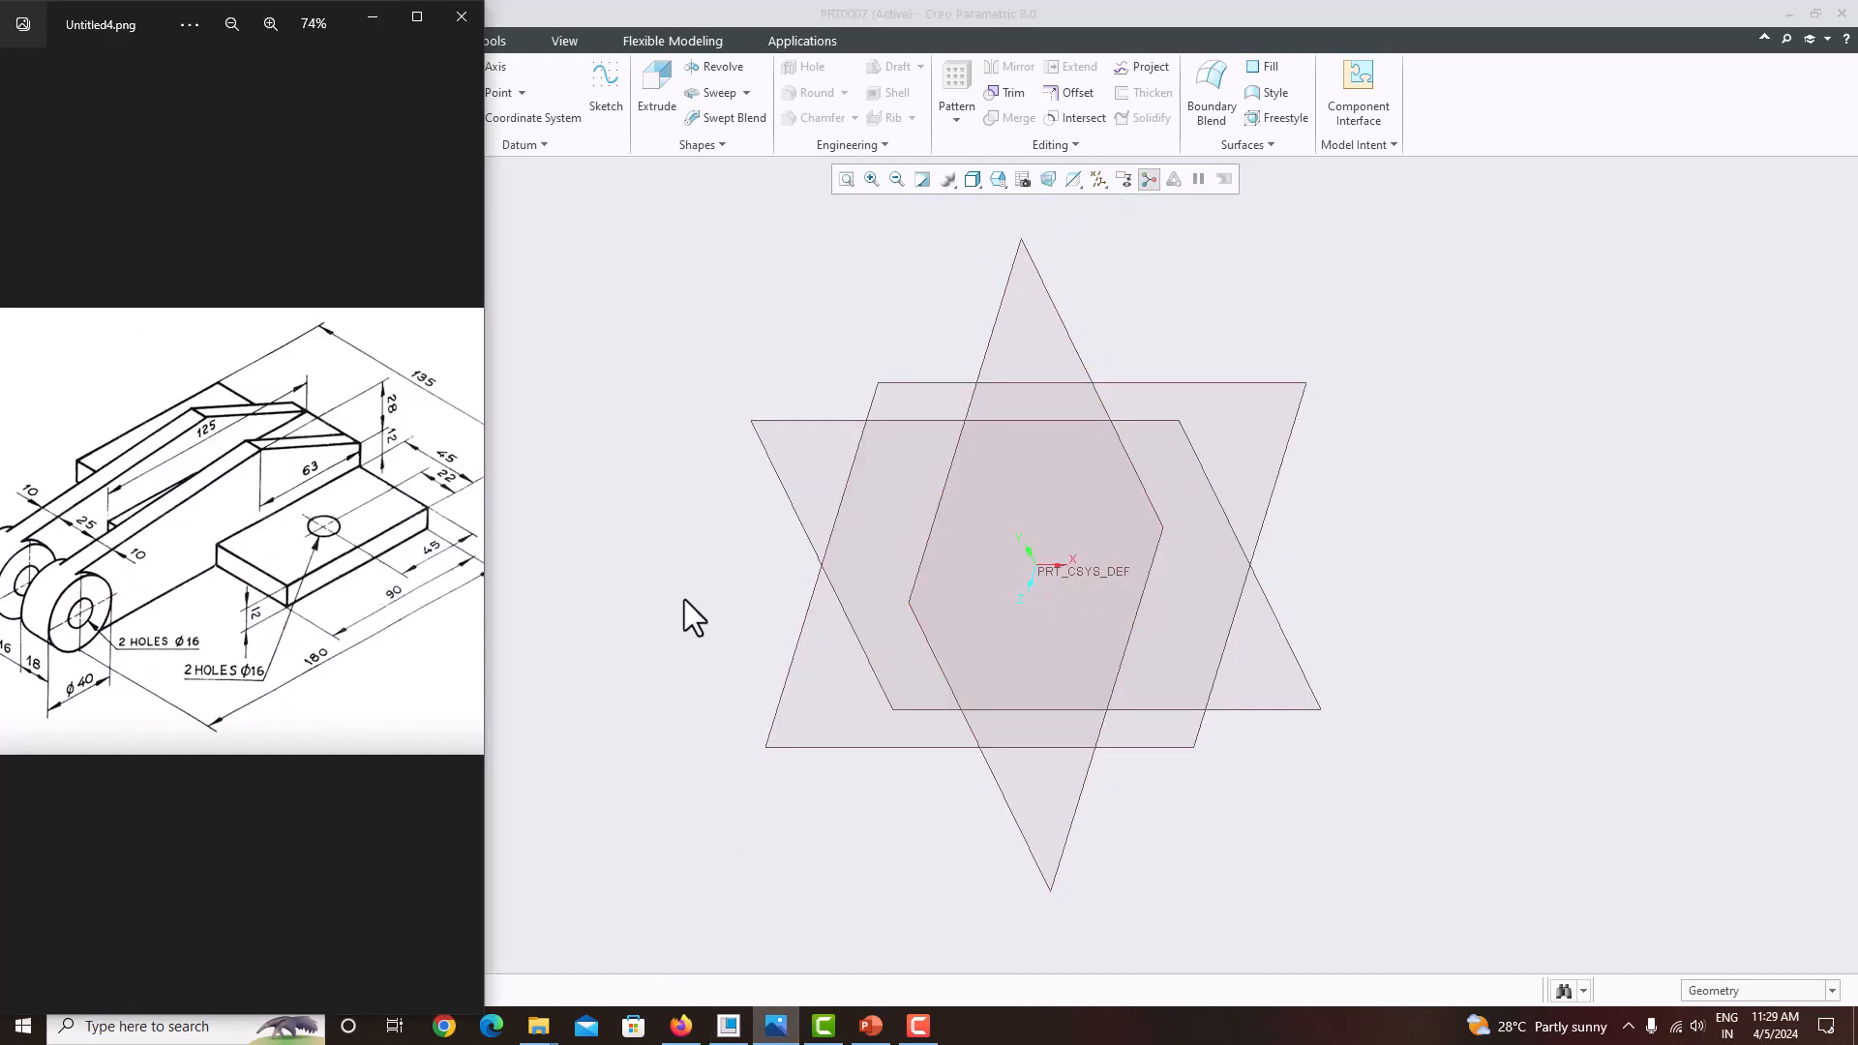
pyautogui.press('super+Right')
pyautogui.click(1263, 600)
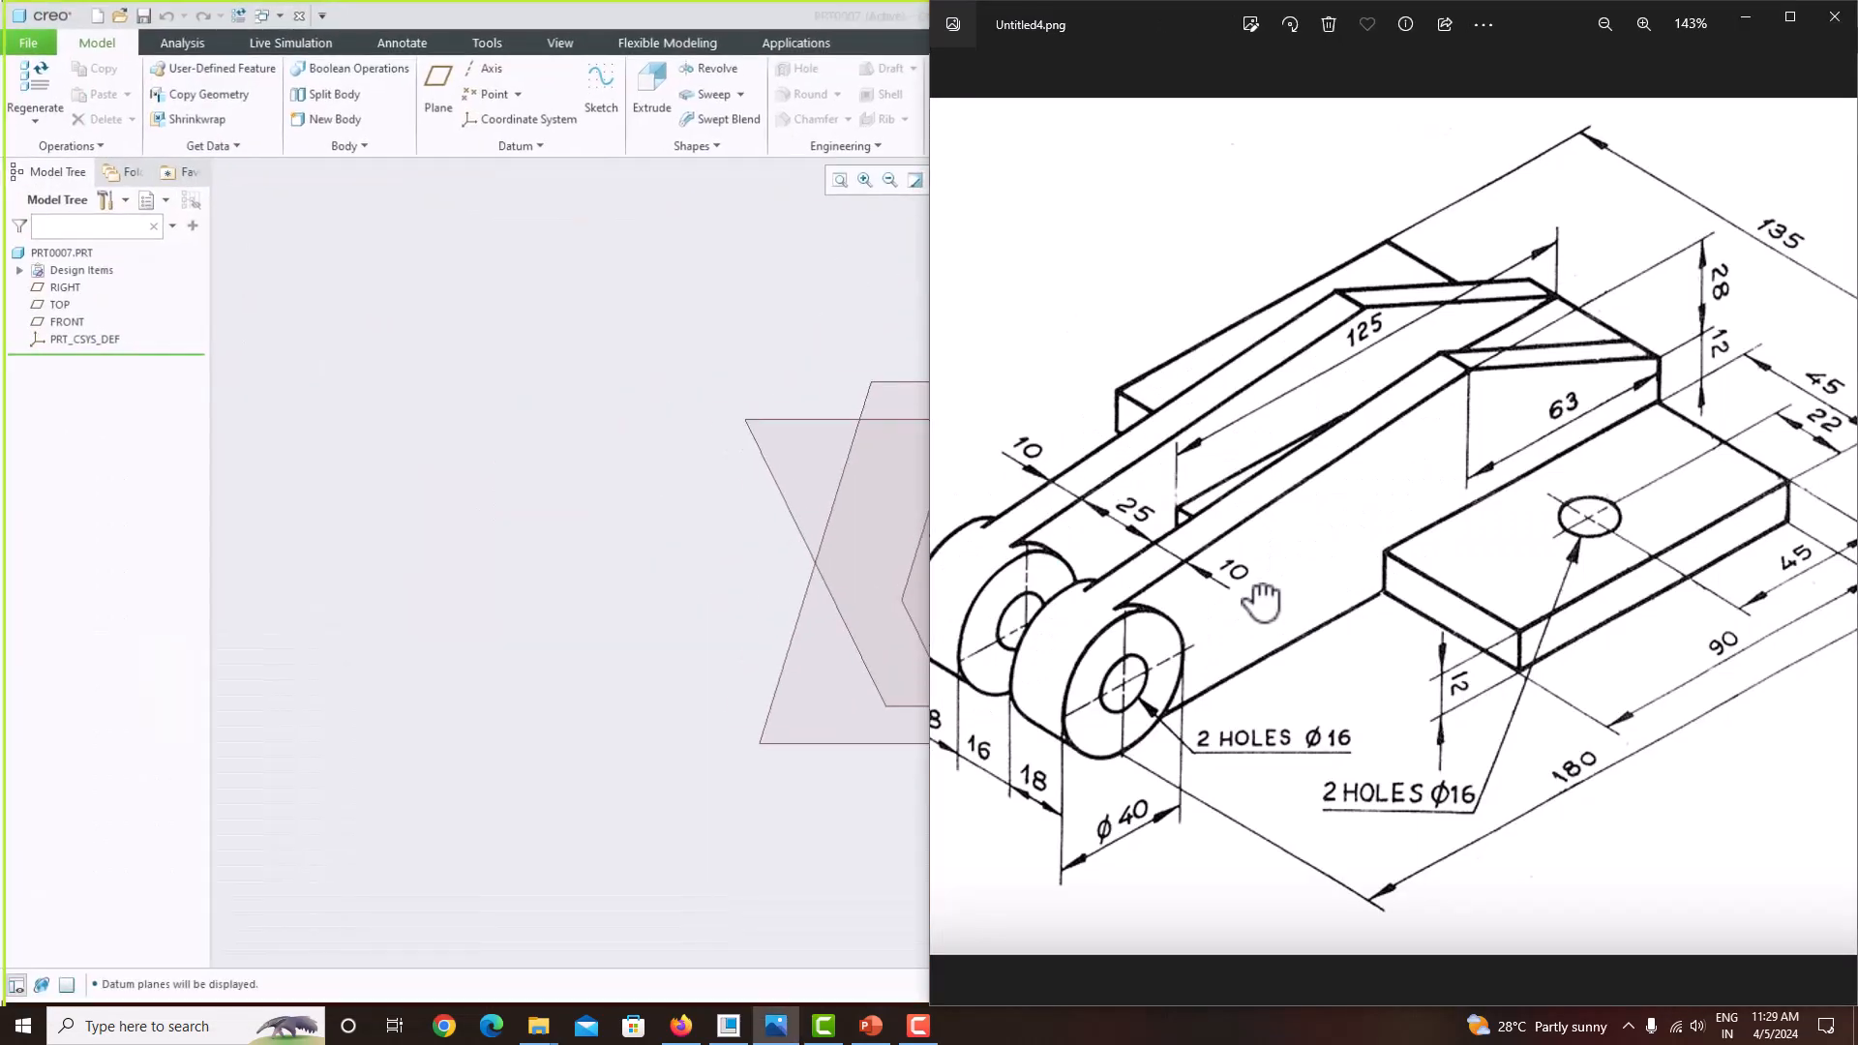
pyautogui.press('super+Left')
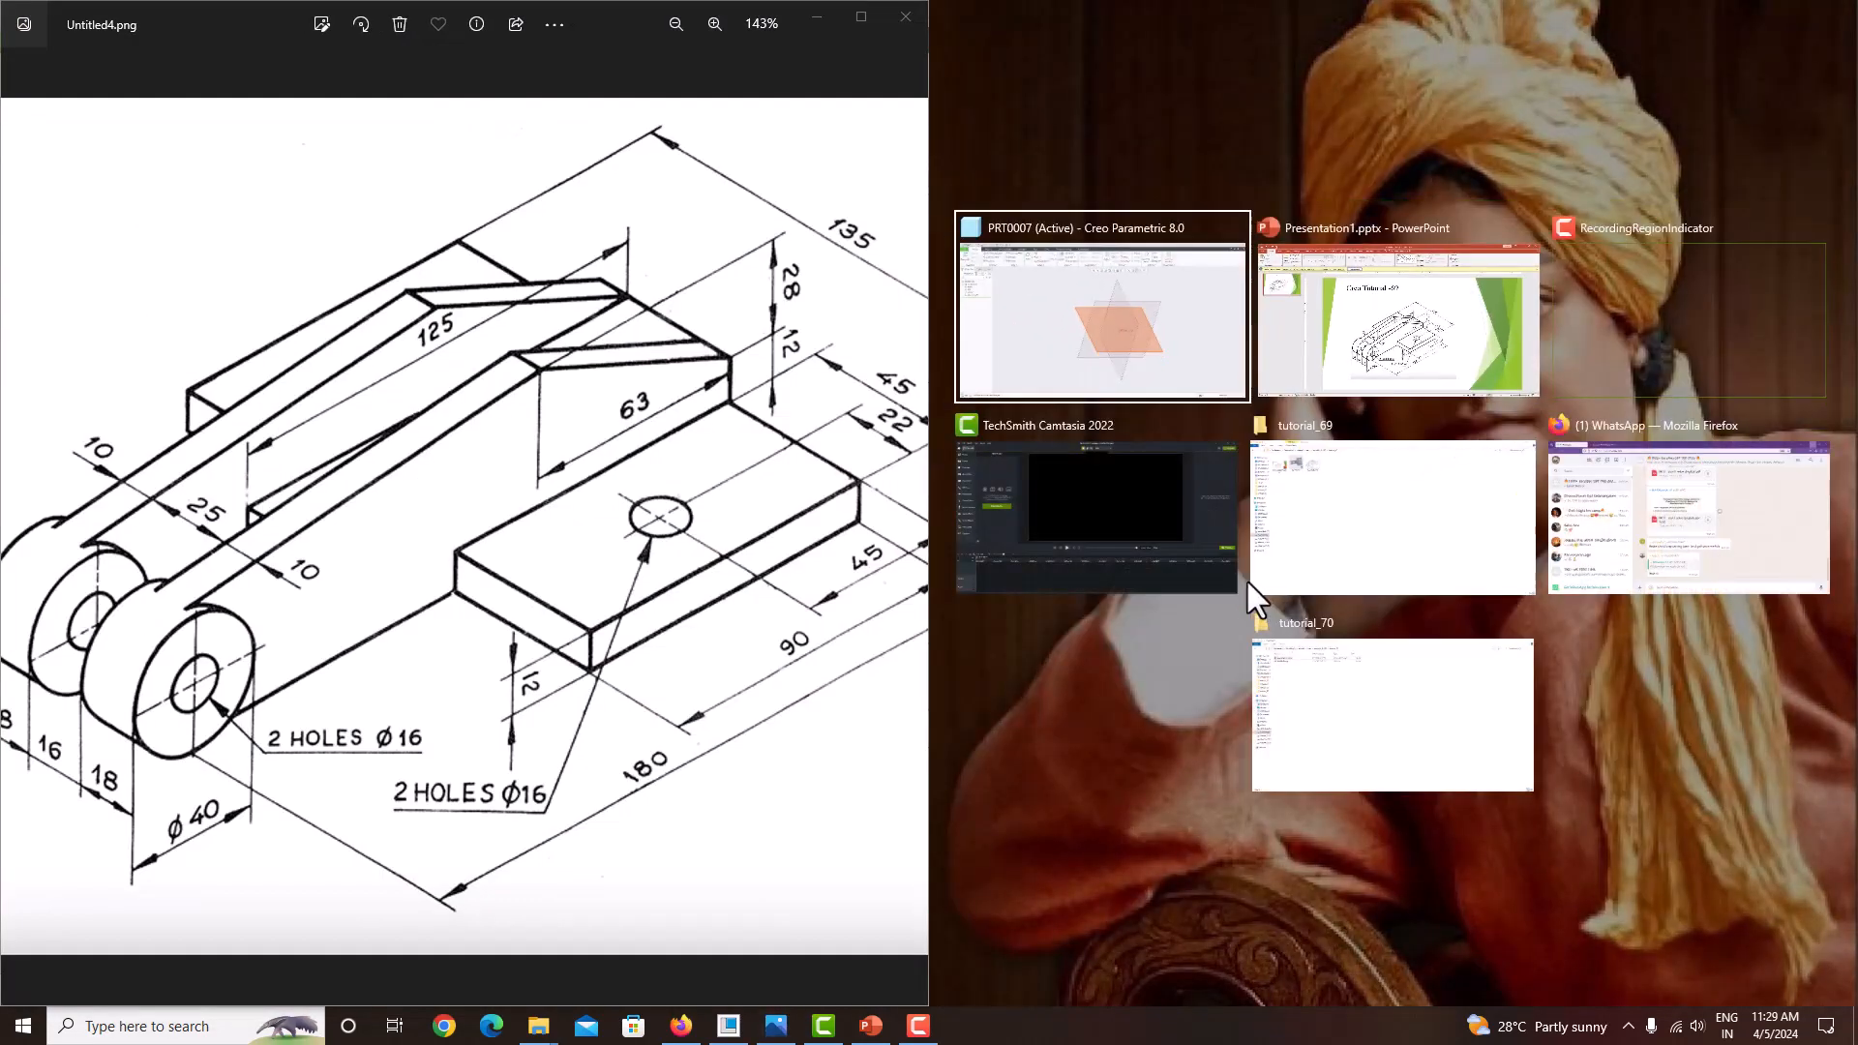
pyautogui.click(1122, 290)
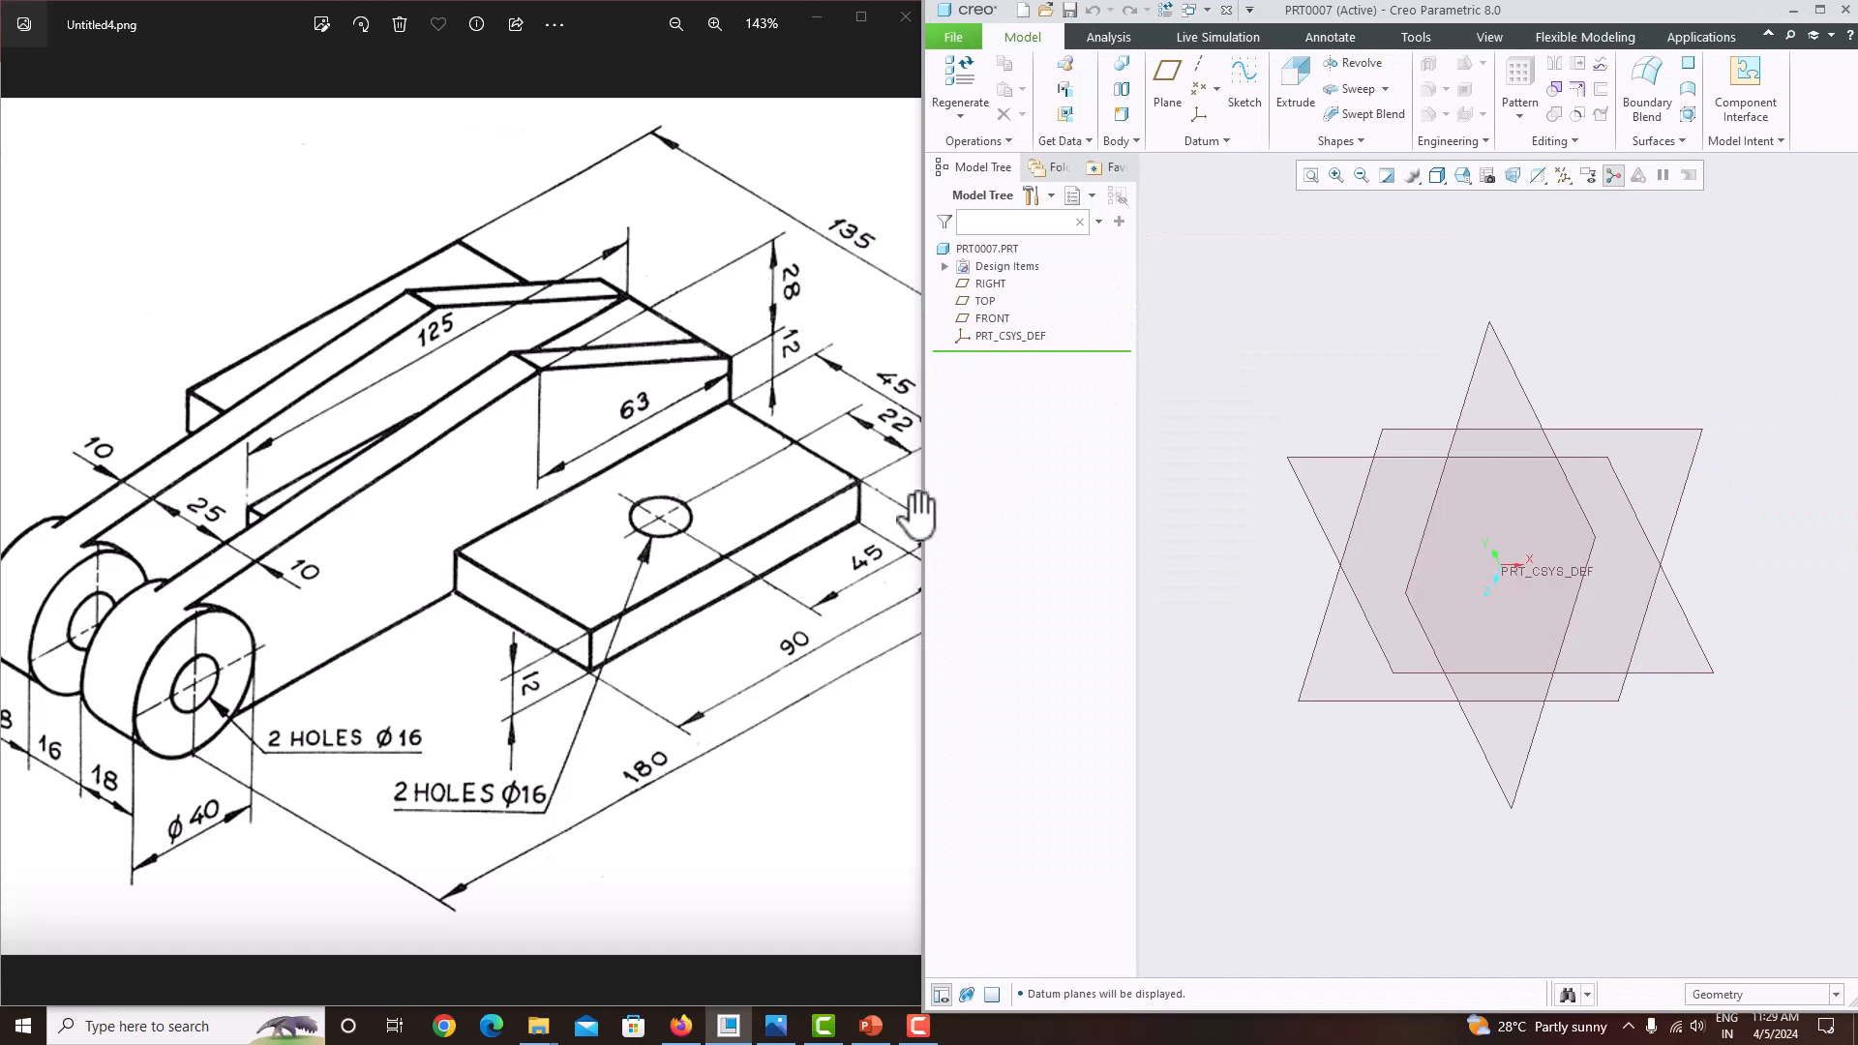
pyautogui.click(918, 513)
pyautogui.moveTo(929, 548); pyautogui.dragTo(344, 537)
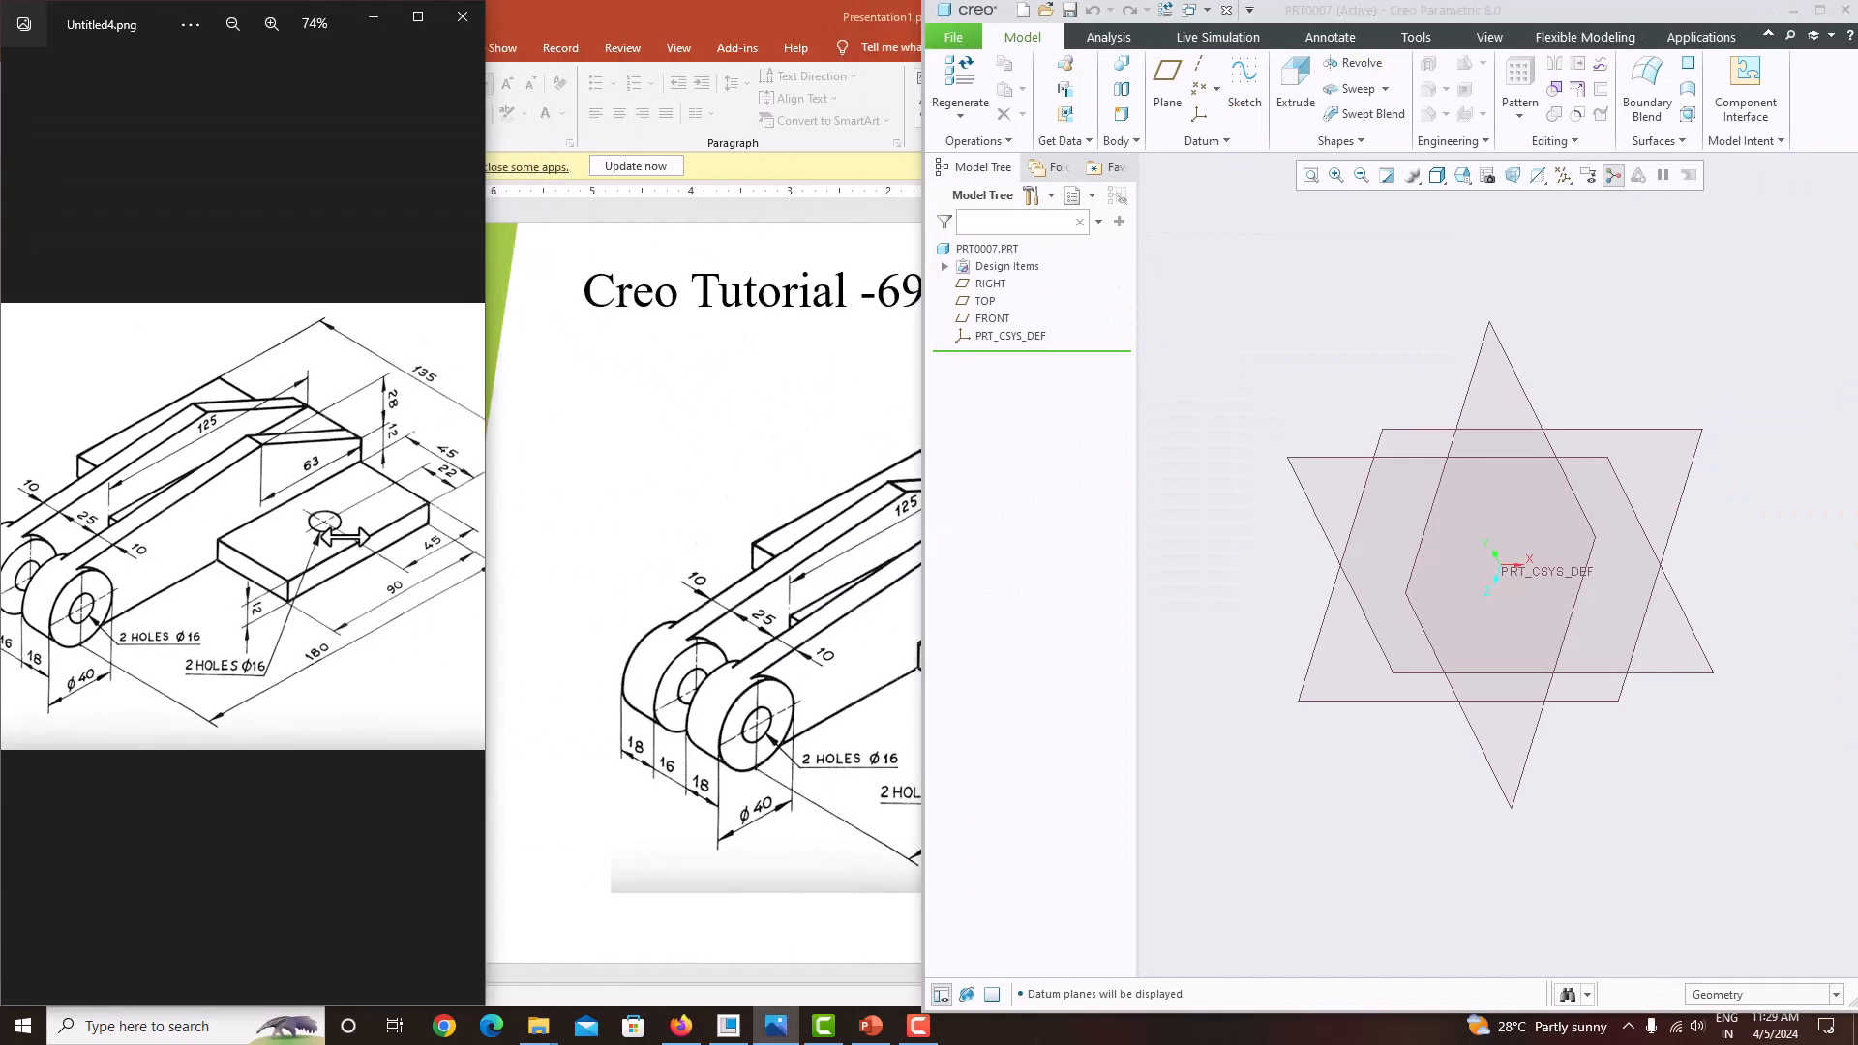
pyautogui.moveTo(925, 549); pyautogui.dragTo(483, 540)
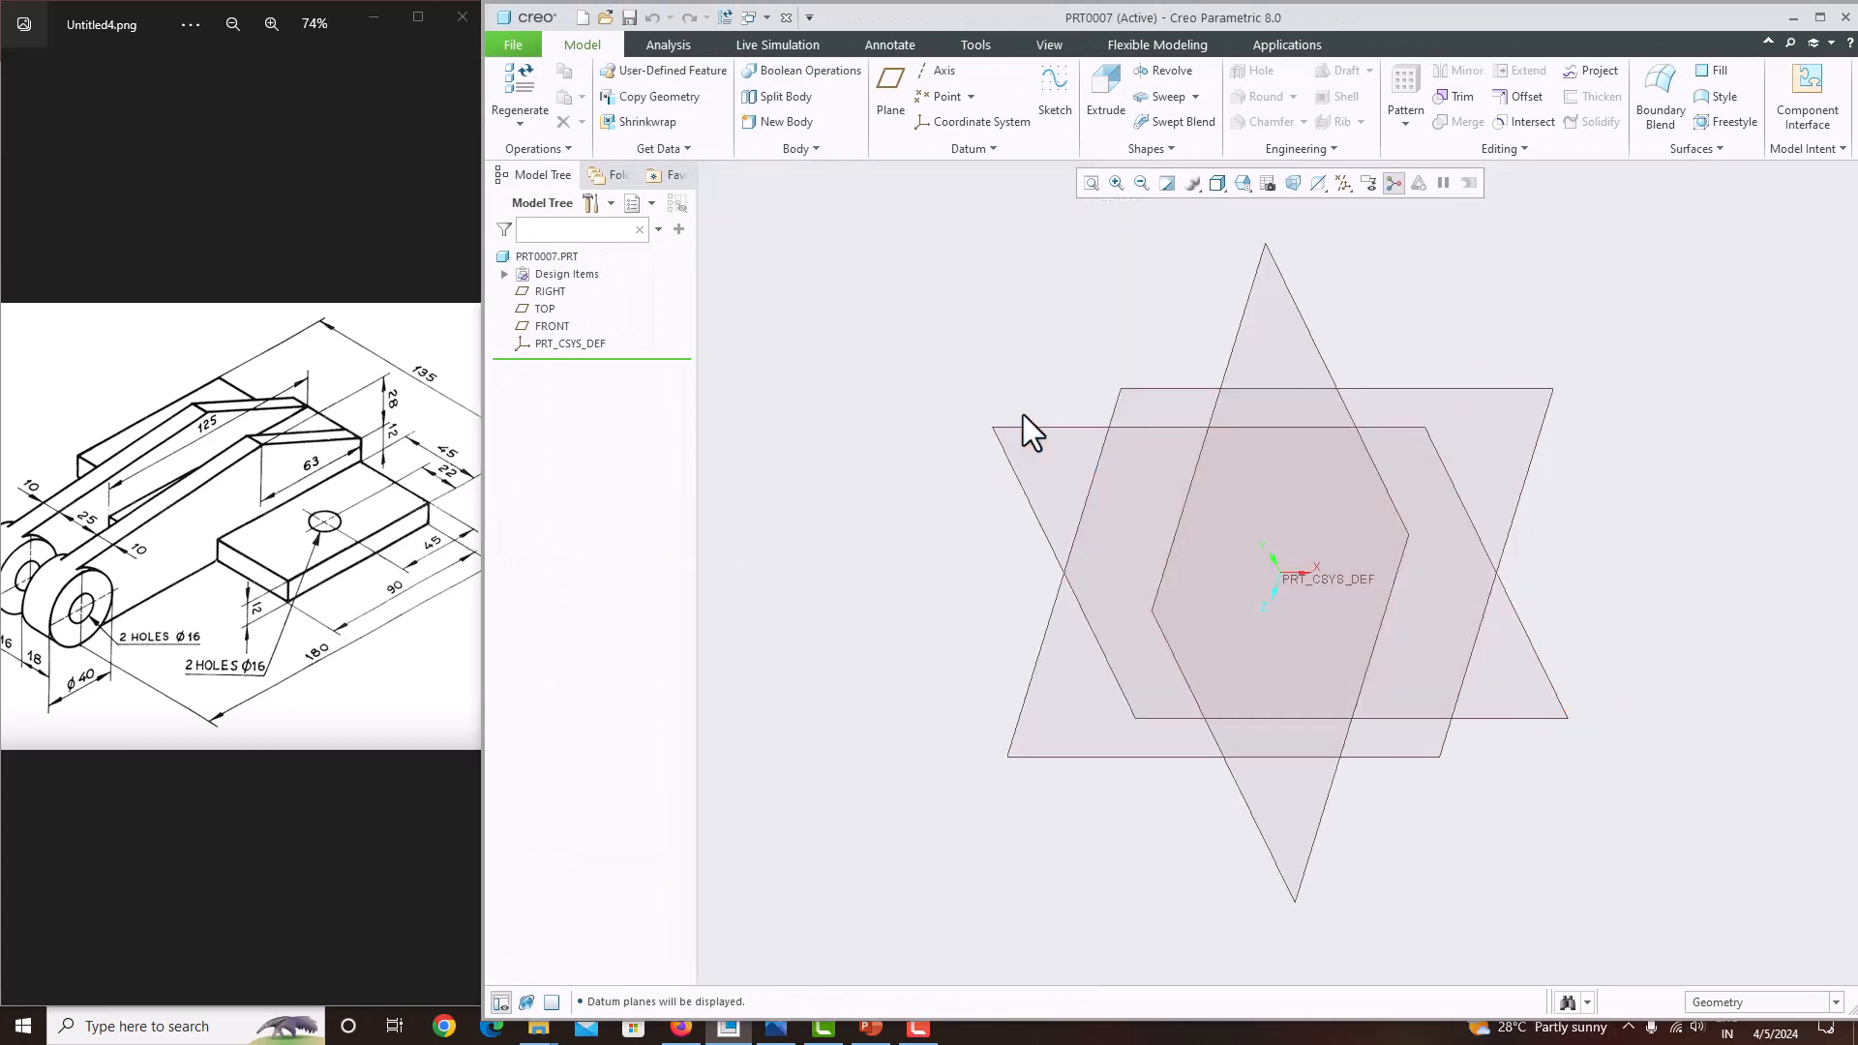
# Sketch a center rectangle about 409 by 151 mm on the FRONT plane, centred on the origin.
pyautogui.click(1024, 426)
pyautogui.click(1053, 92)
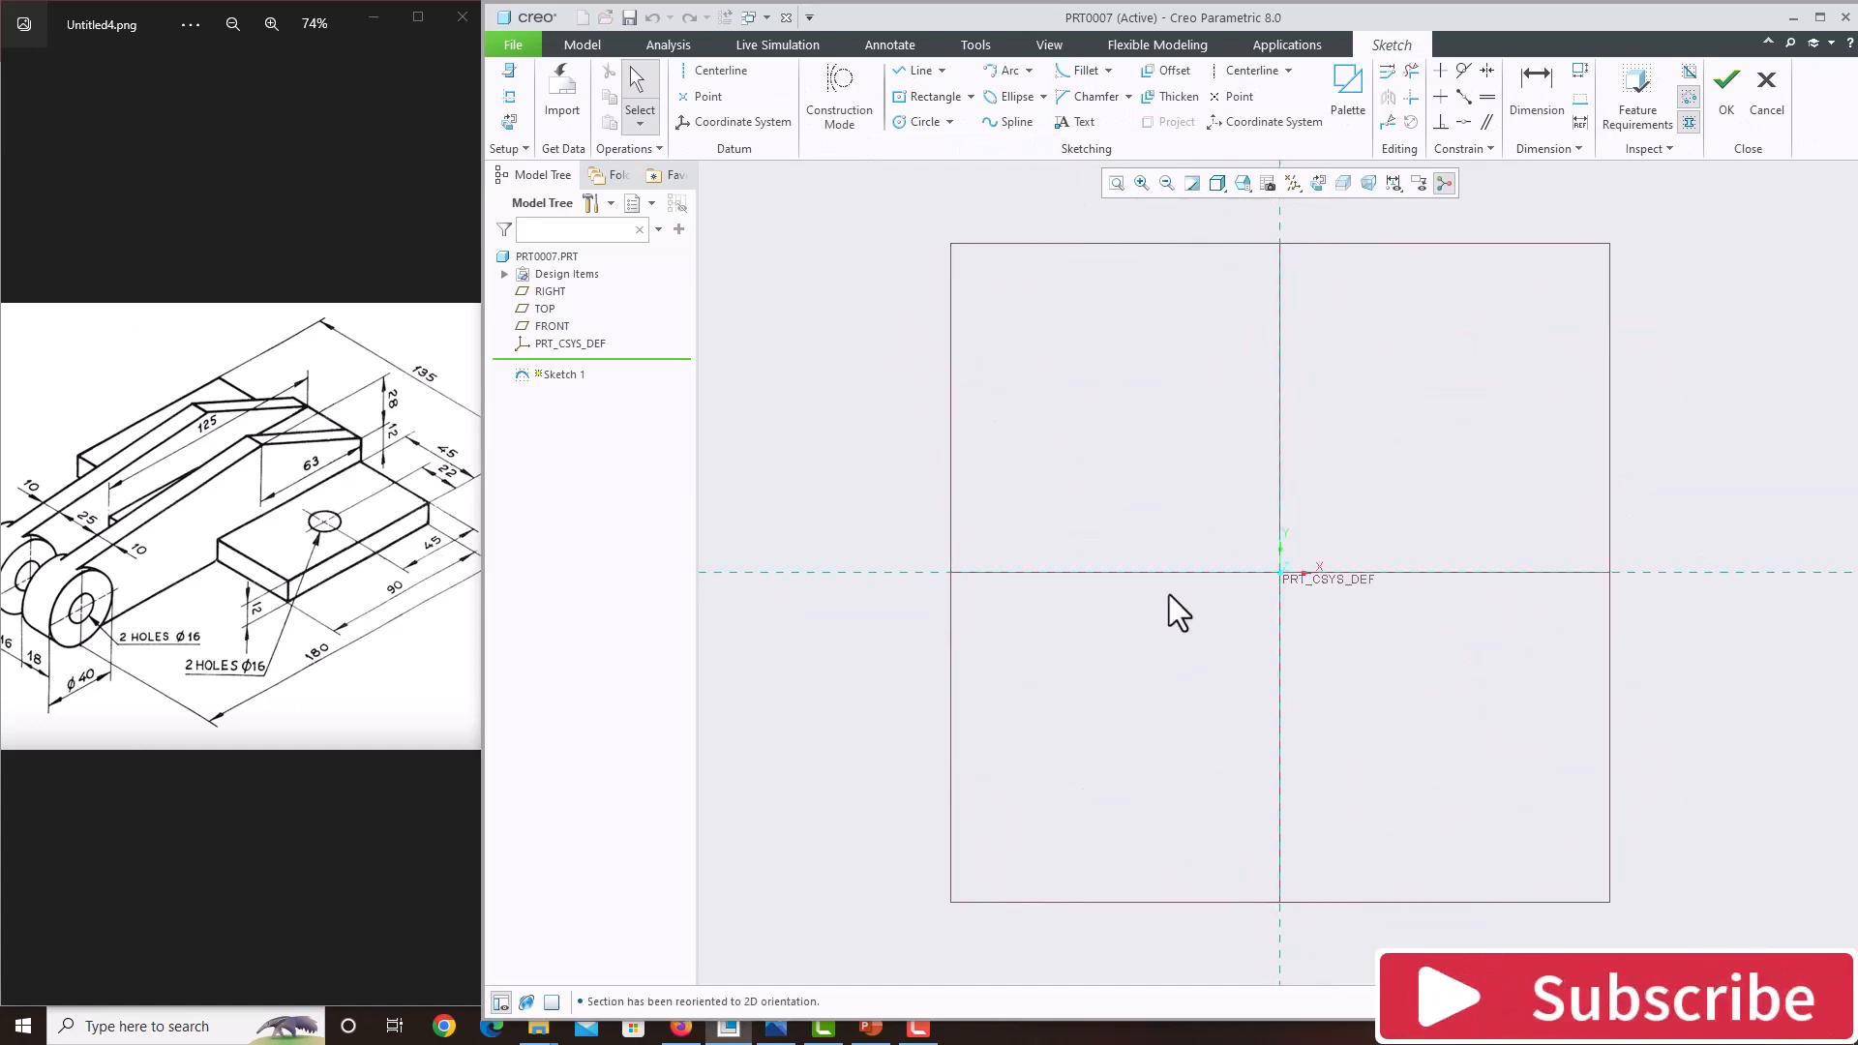
pyautogui.scroll(-2, 300, 590)
pyautogui.click(194, 595)
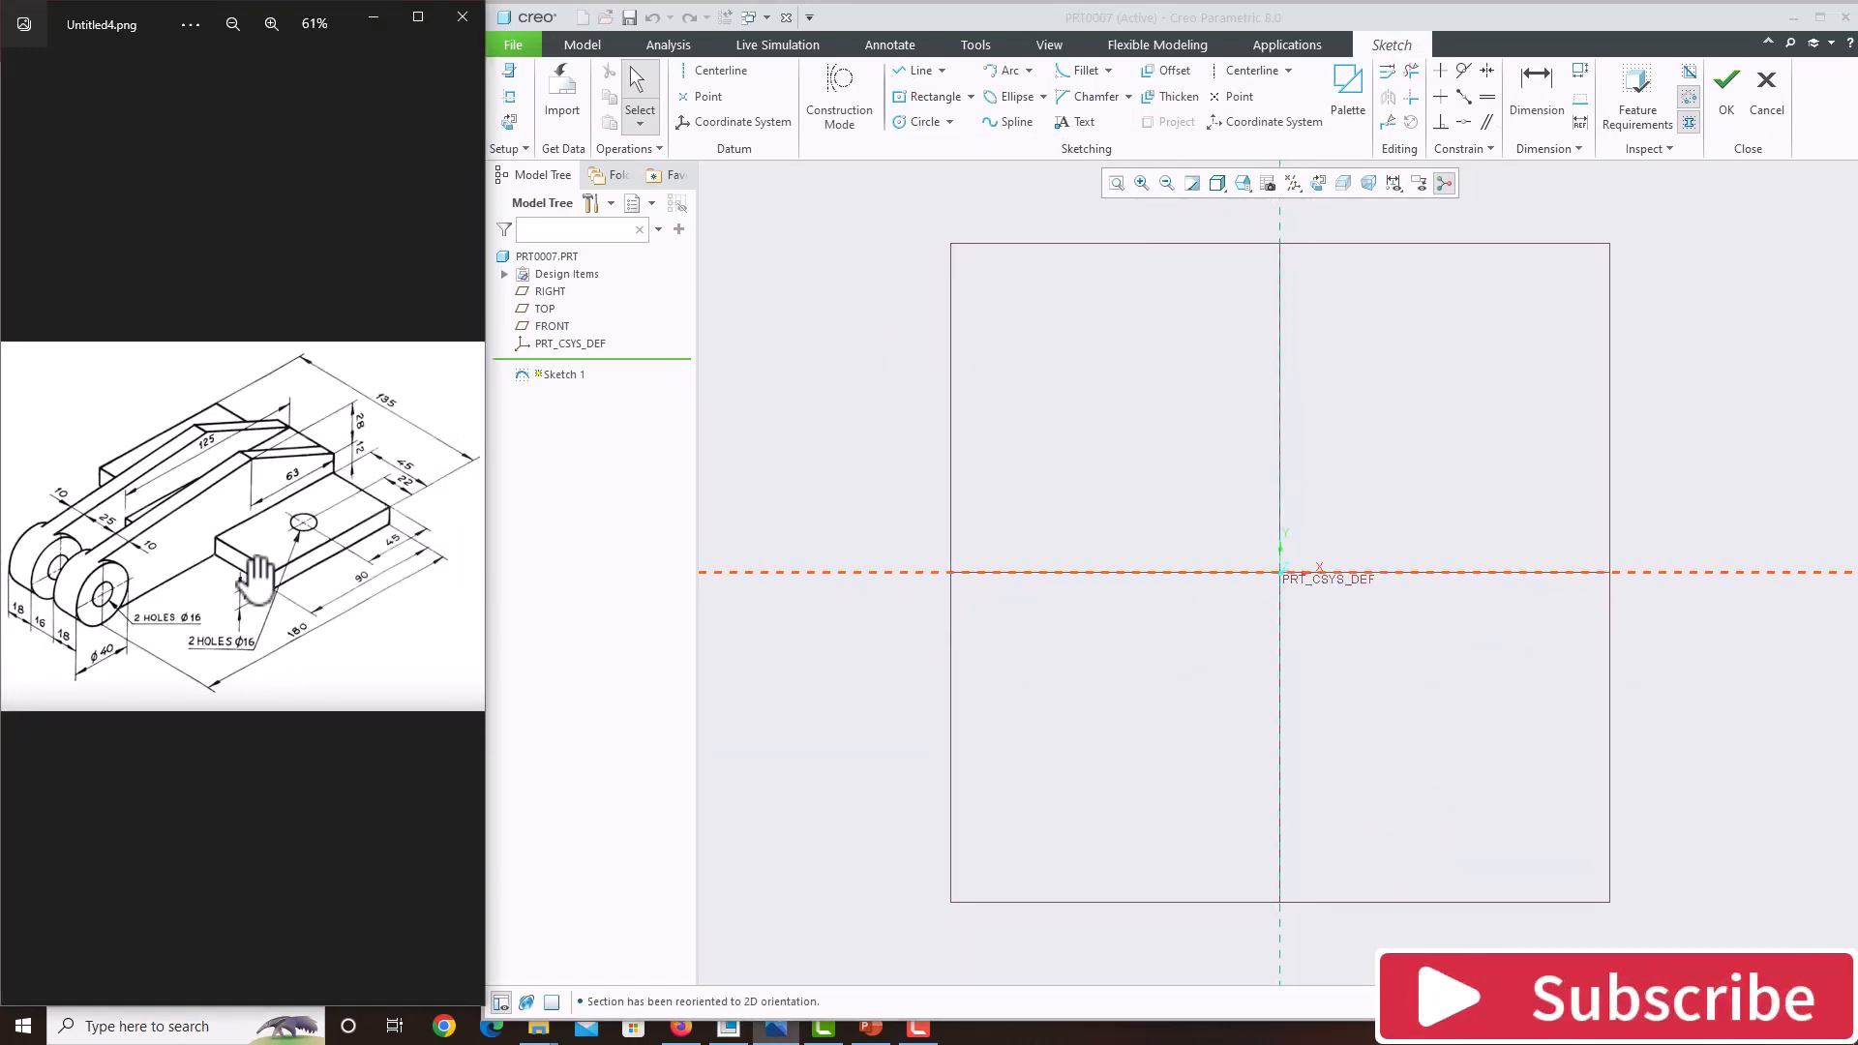
pyautogui.scroll(2, 351, 560)
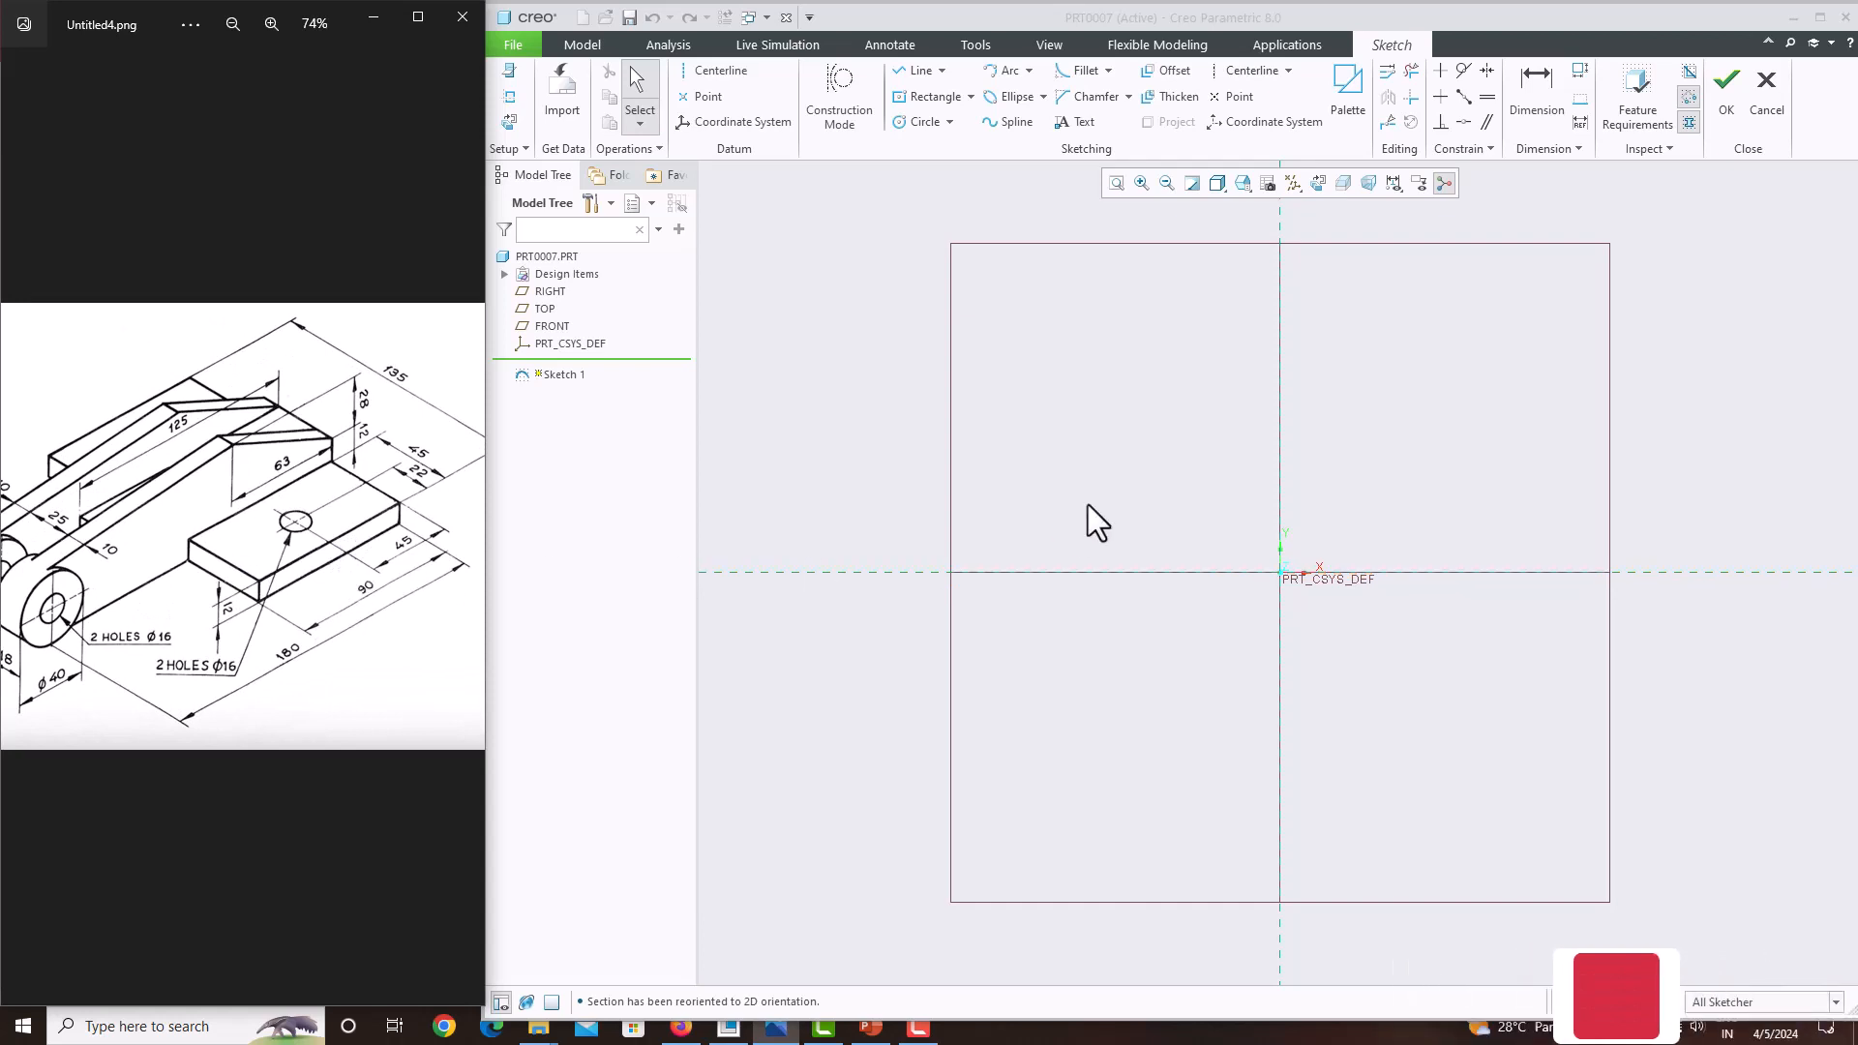
pyautogui.click(973, 97)
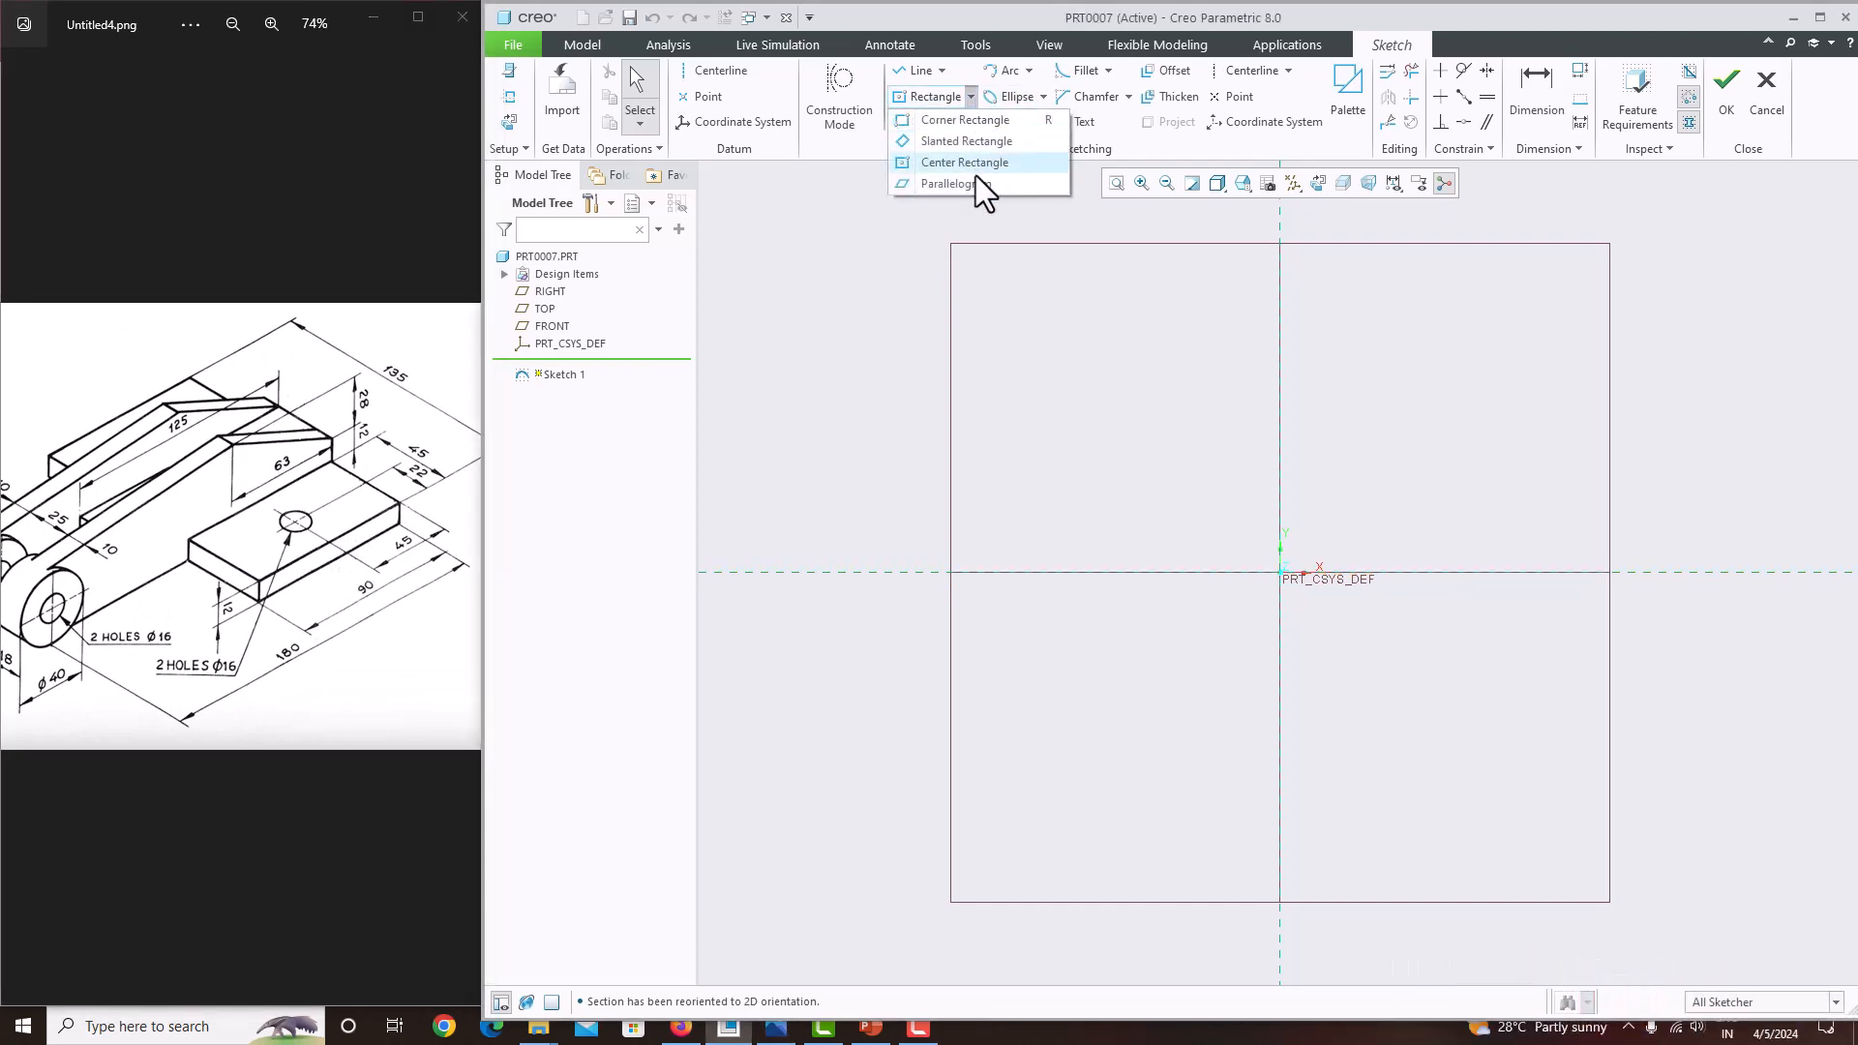
pyautogui.click(961, 162)
pyautogui.click(1277, 572)
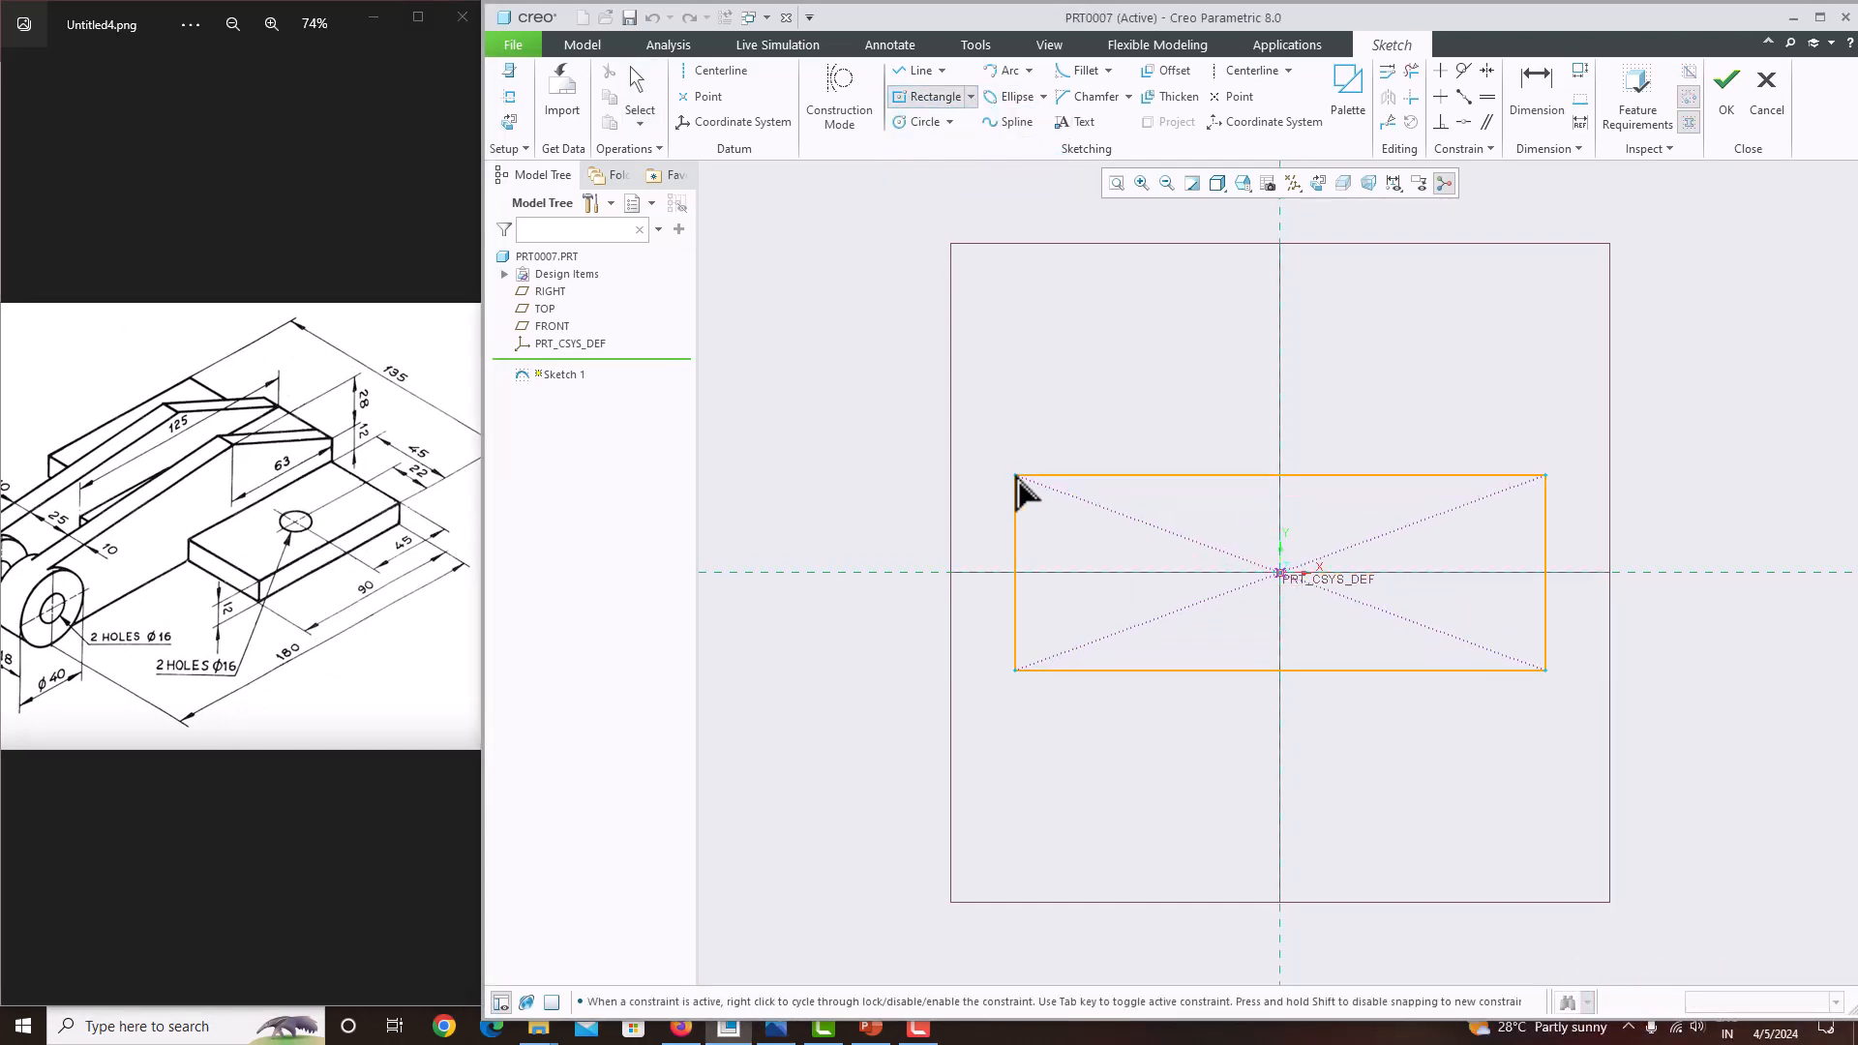
pyautogui.click(1015, 475)
pyautogui.middleClick(1015, 369)
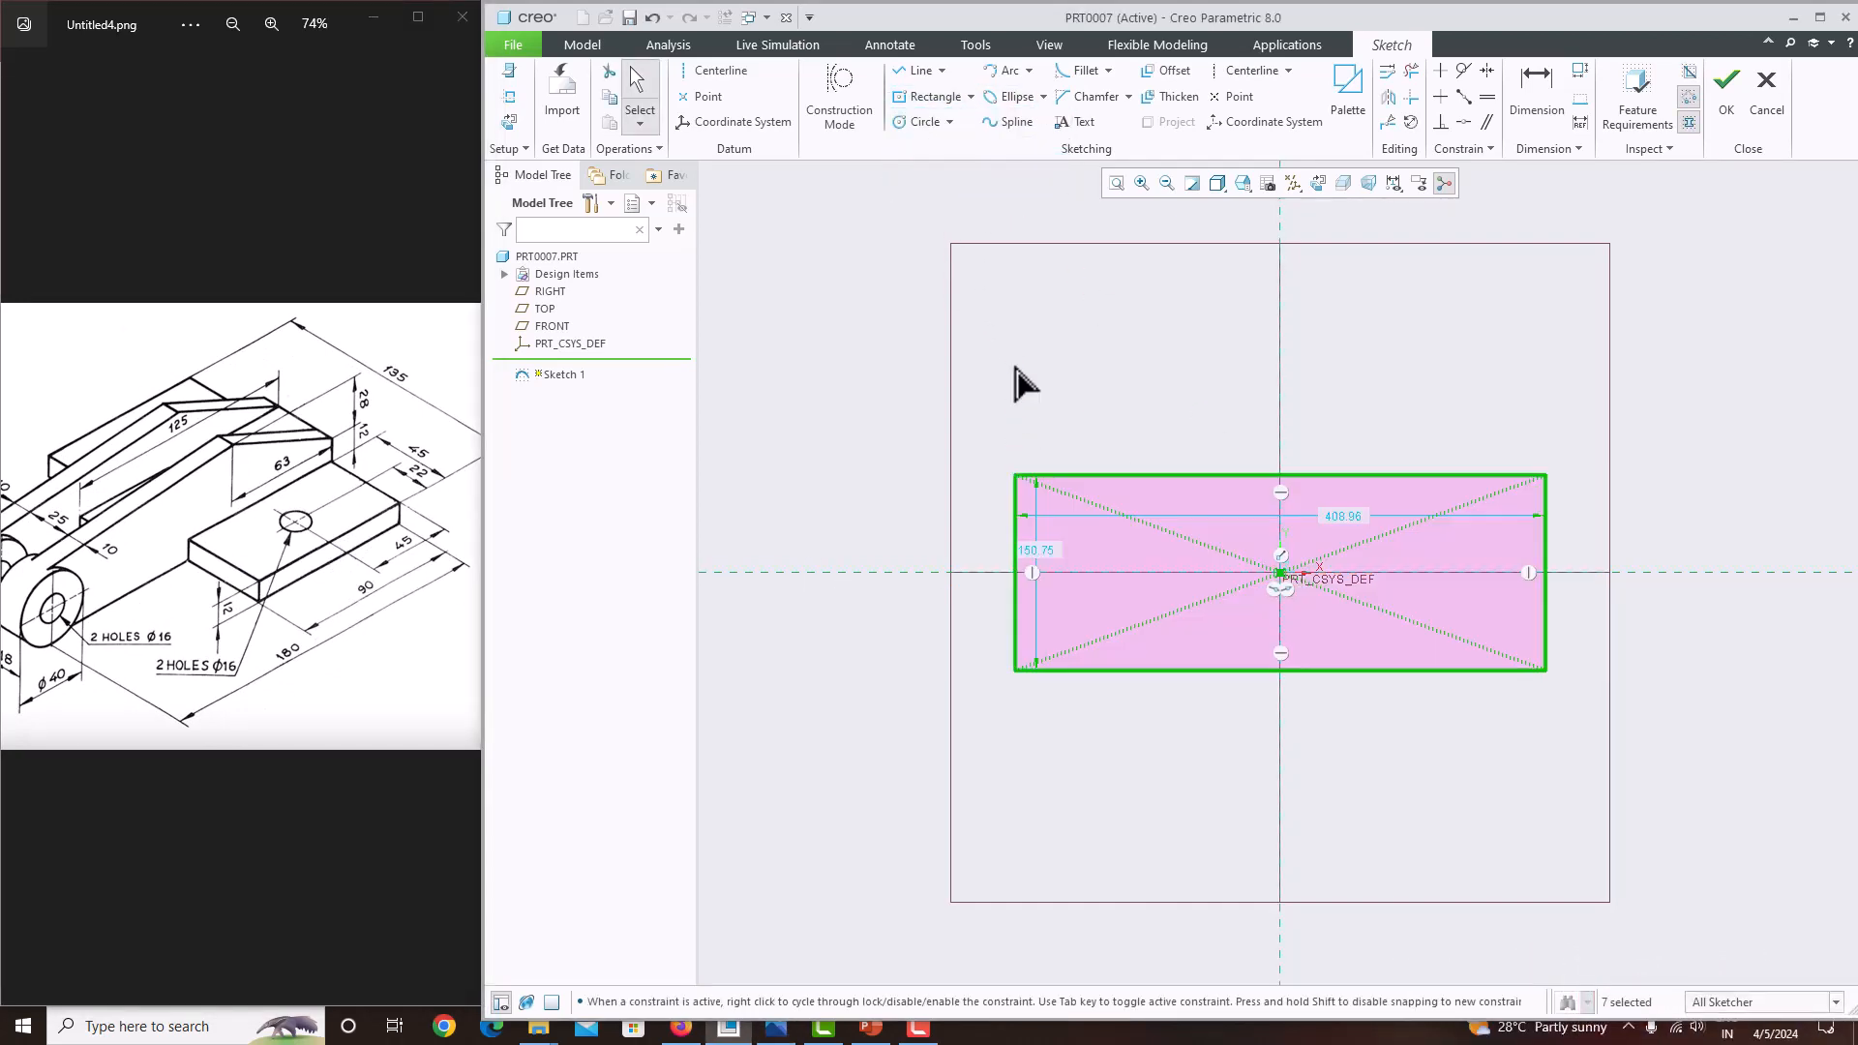
# Set the rectangle's width to 135 mm and height to 90 mm, and finish the sketch.
pyautogui.doubleClick(1345, 519)
pyautogui.write('135')
pyautogui.press('Return')
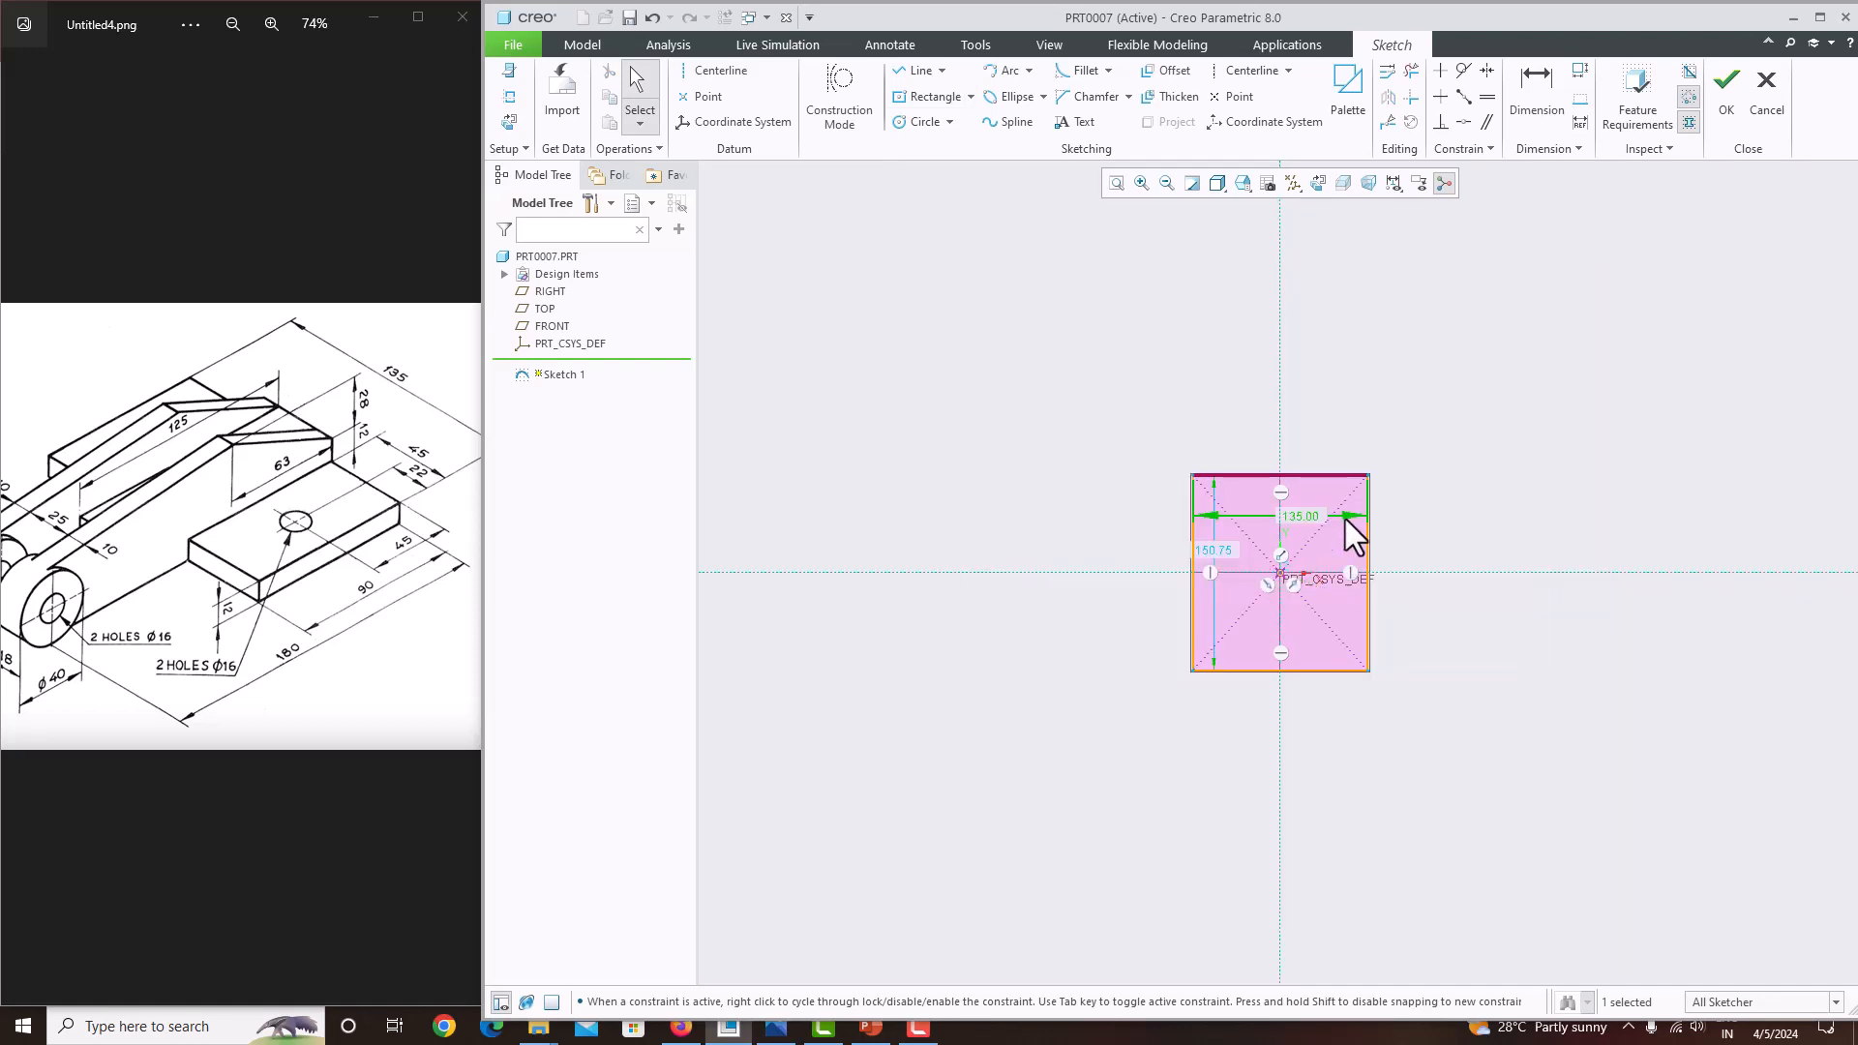
pyautogui.doubleClick(1229, 551)
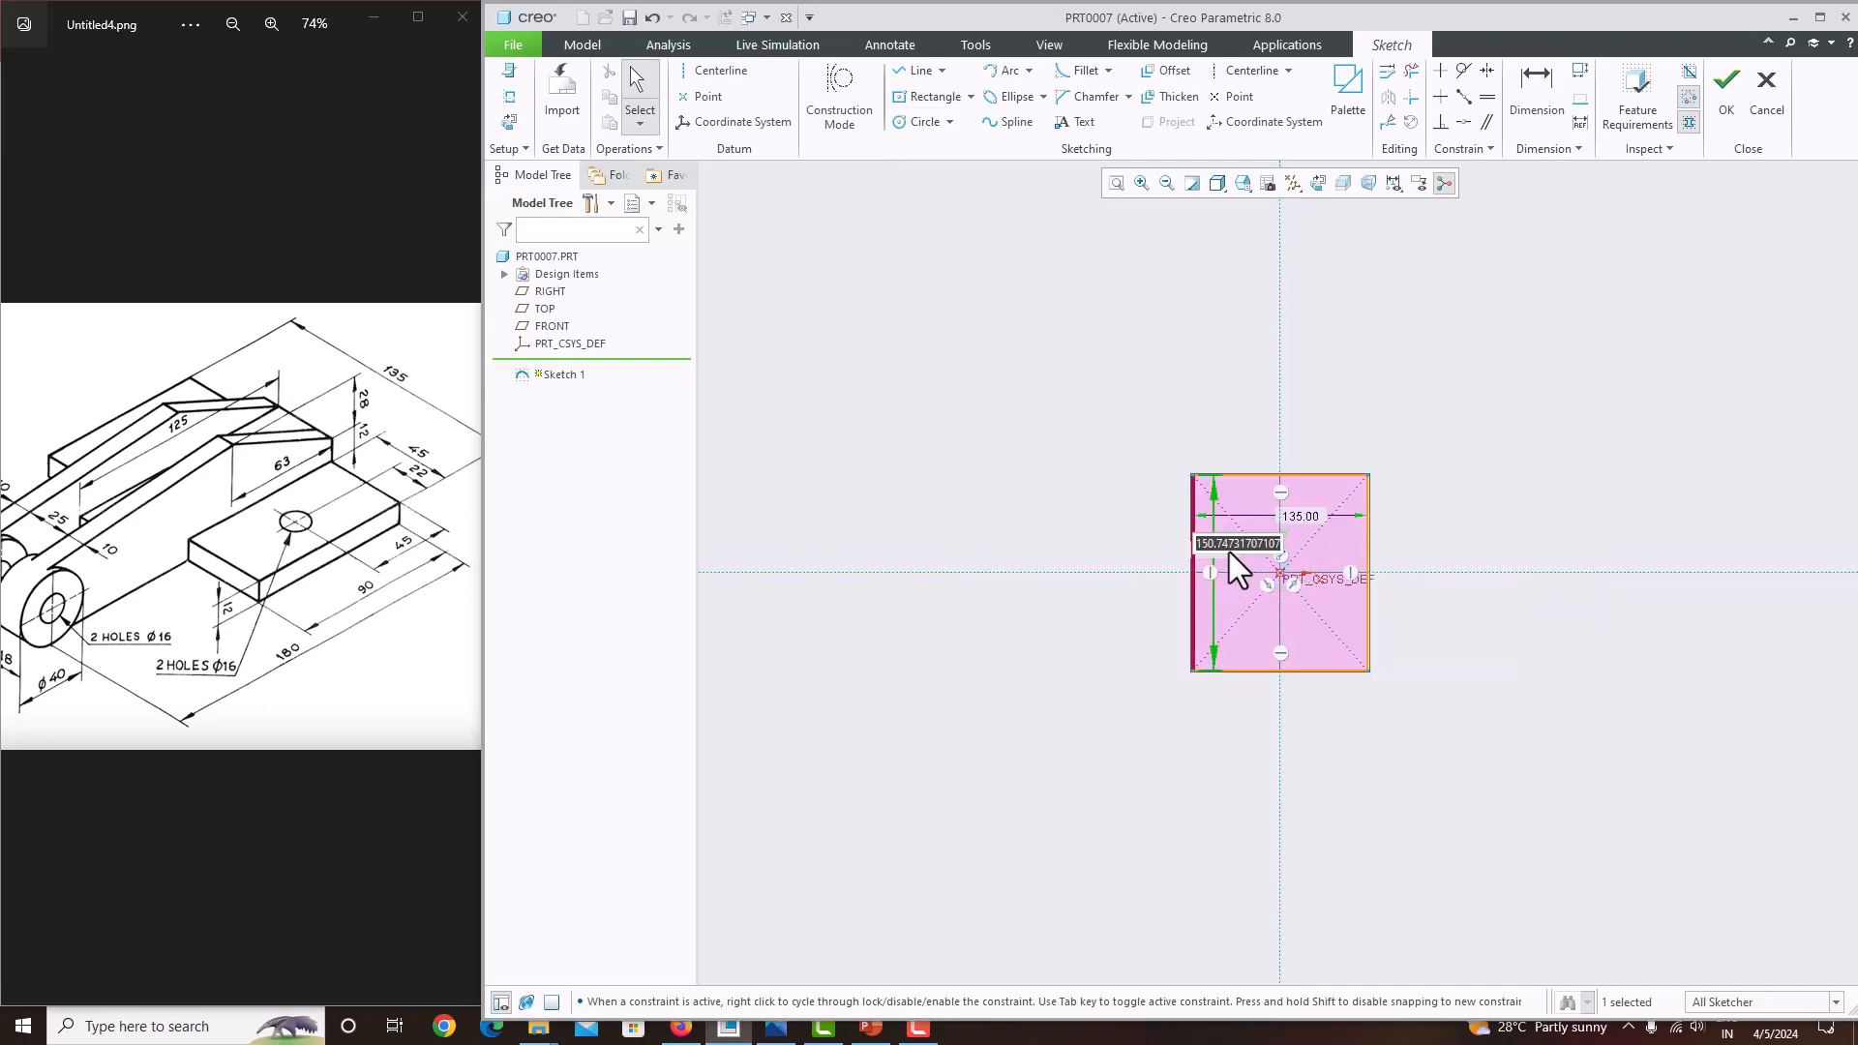
pyautogui.write('90')
pyautogui.press('Return')
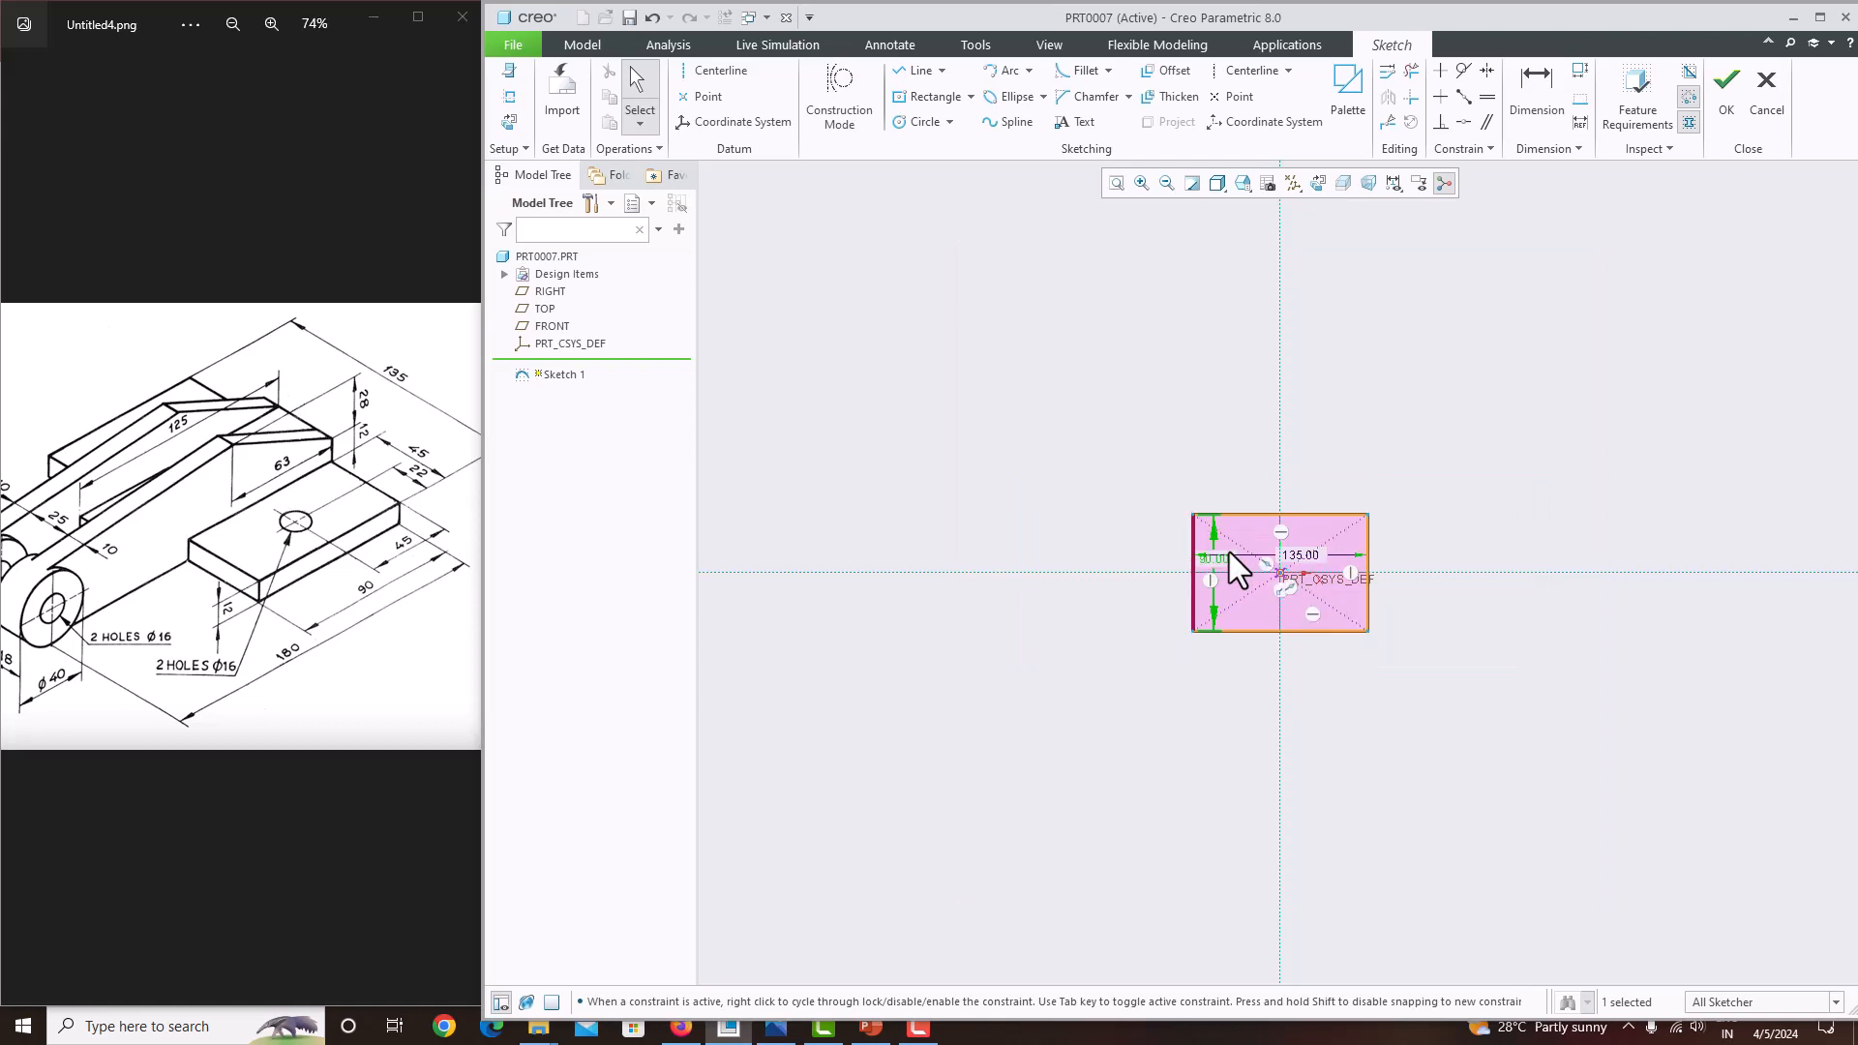
pyautogui.click(1727, 112)
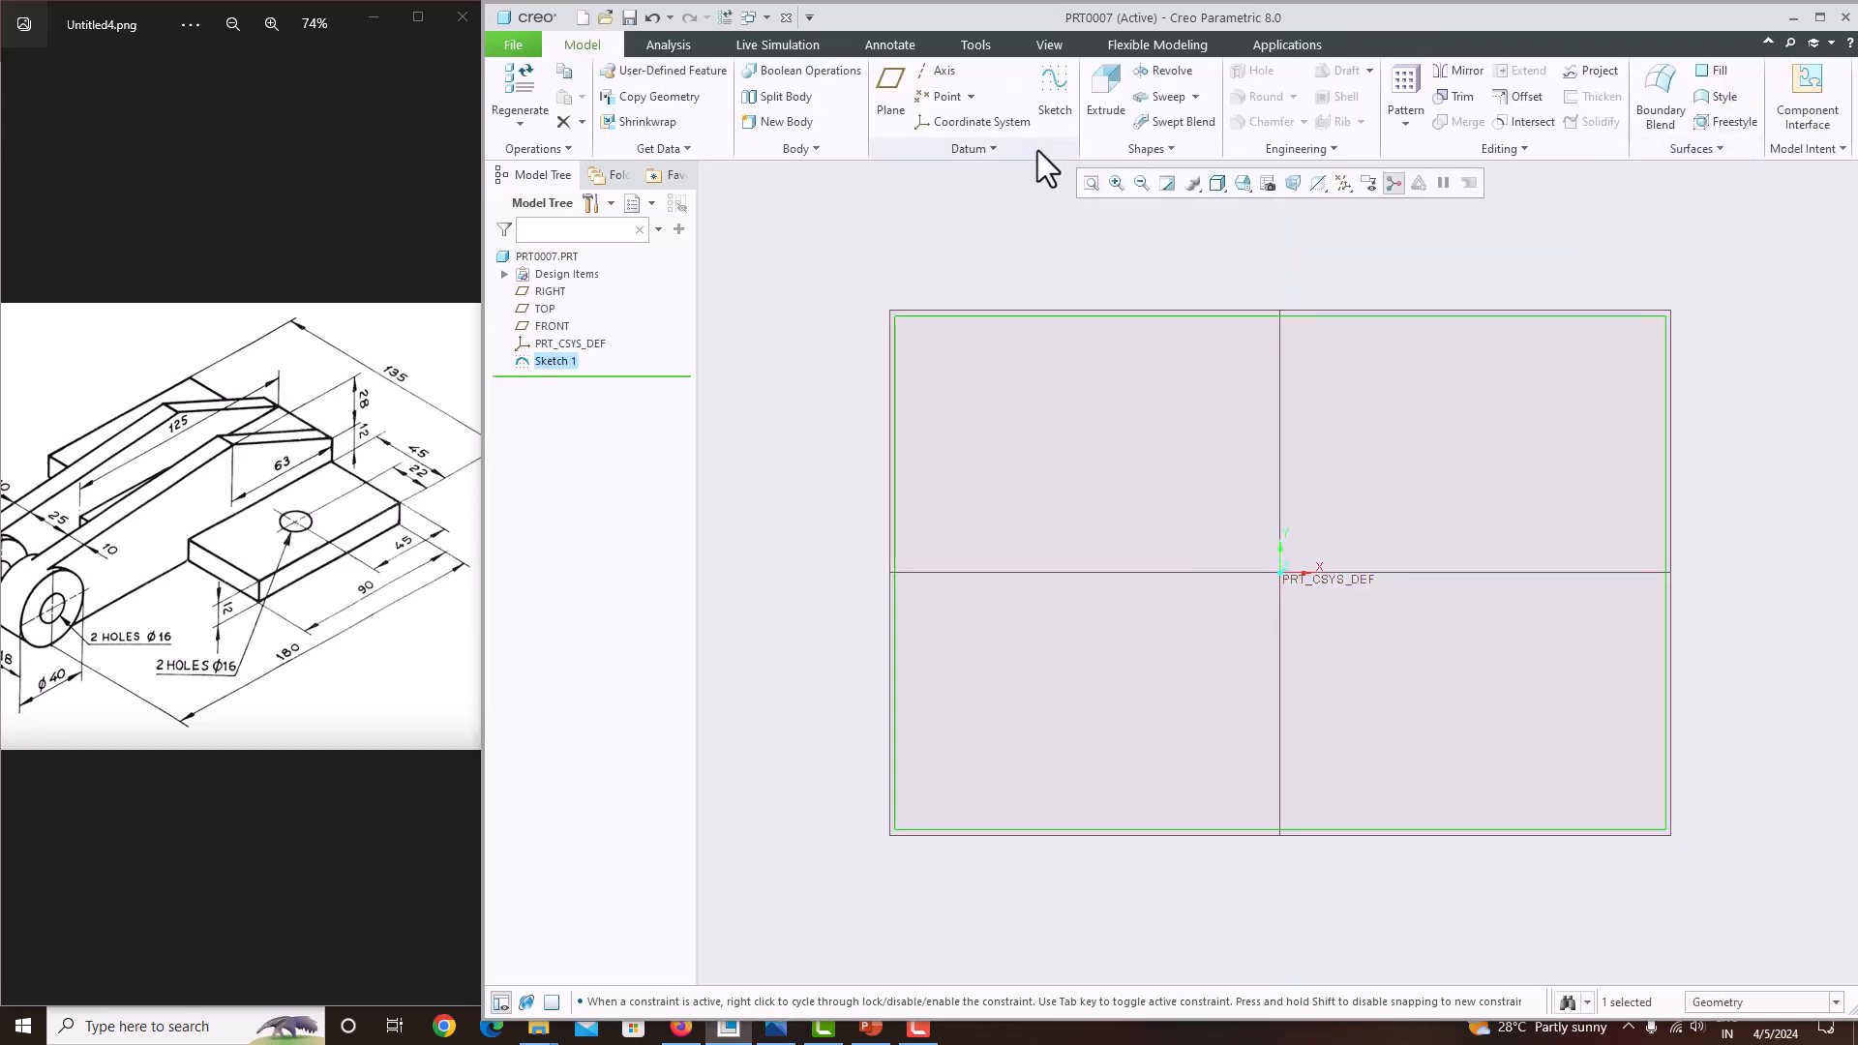
# Extrude the rectangle symmetrically to a depth of 12 mm as the solid base plate.
pyautogui.click(1111, 97)
pyautogui.click(672, 90)
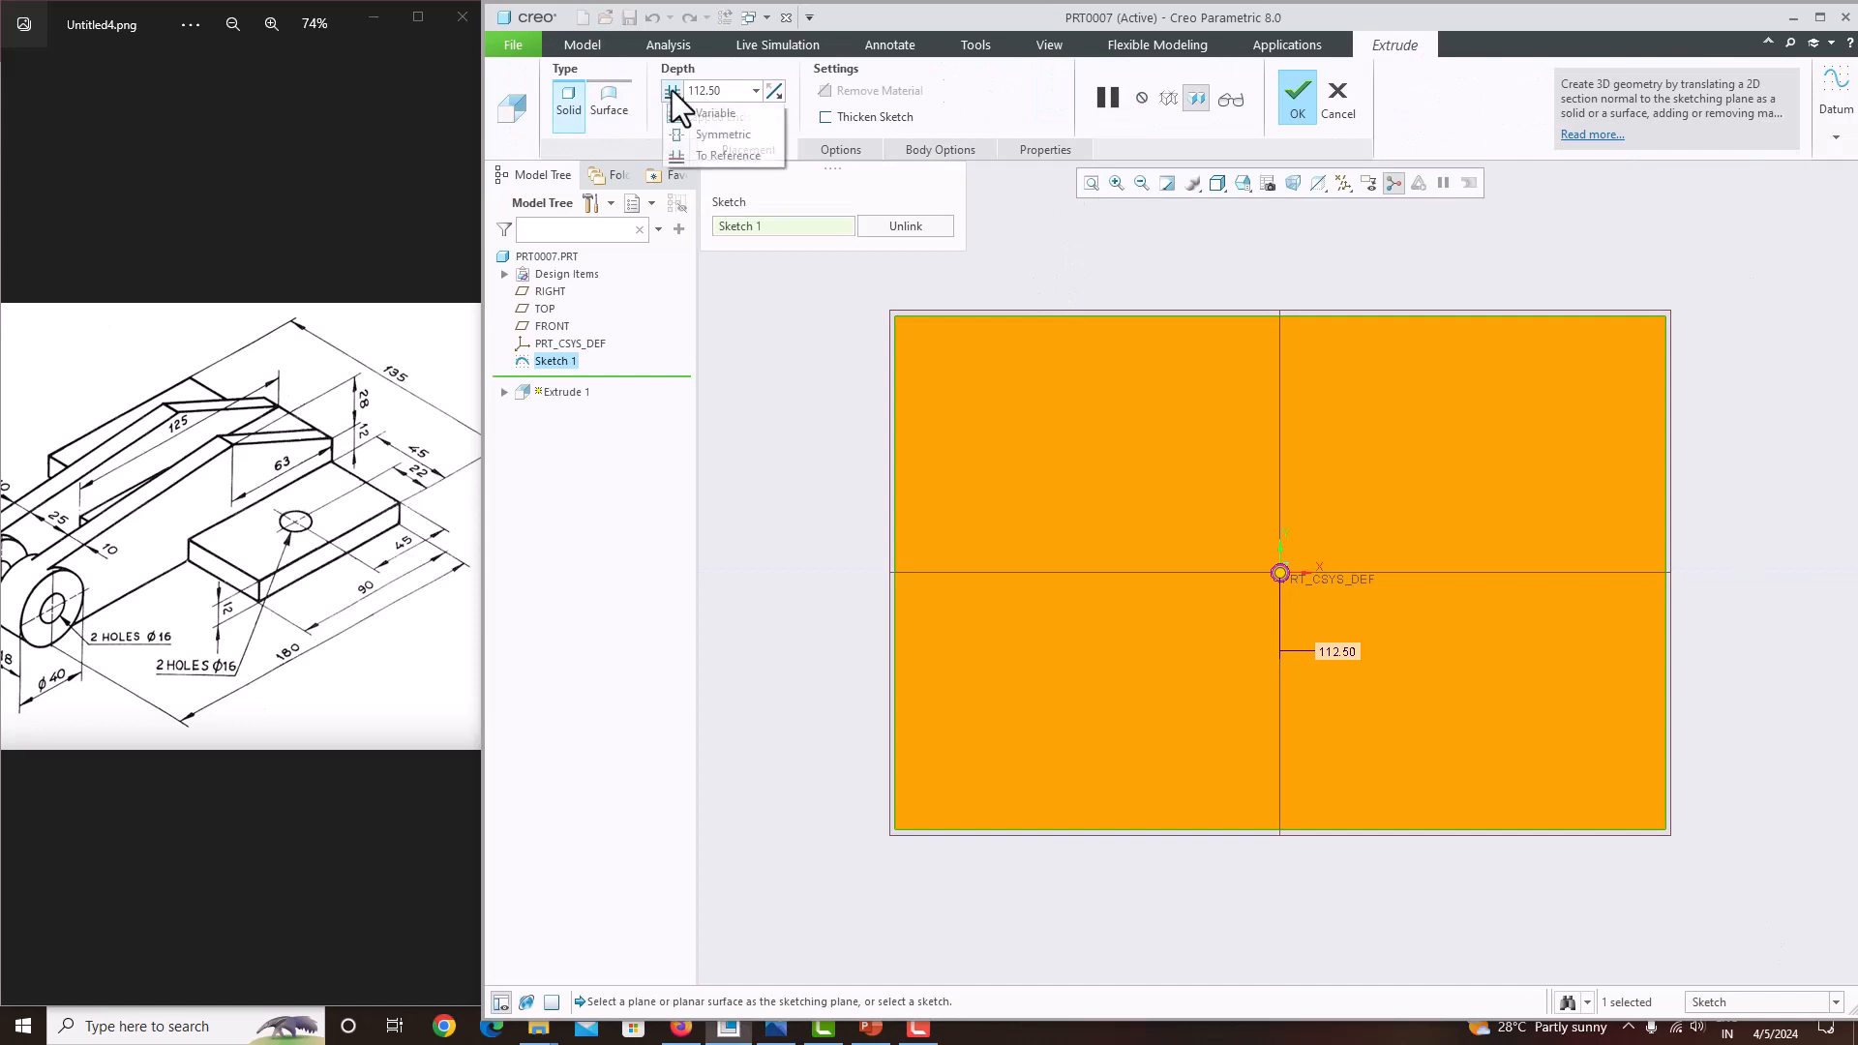
pyautogui.click(695, 133)
pyautogui.click(725, 90)
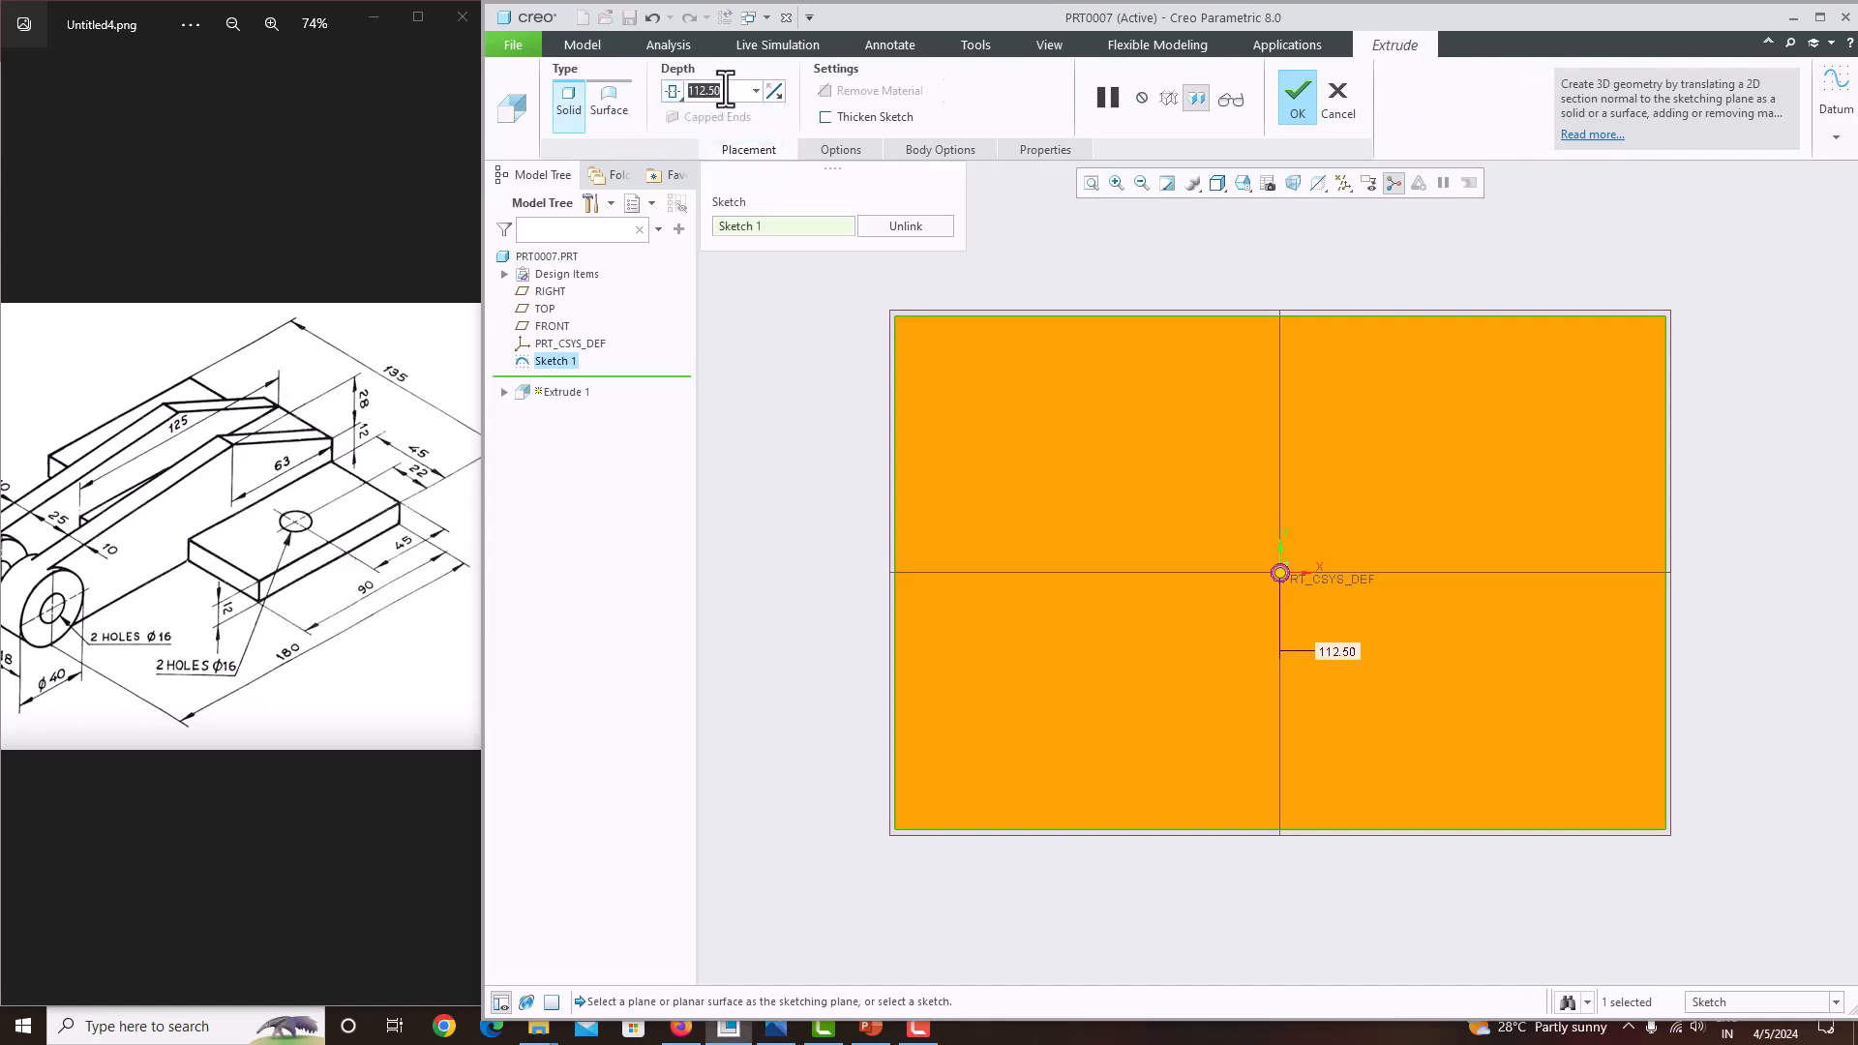
pyautogui.write('12')
pyautogui.press('Return')
pyautogui.hotkey('ctrl', 'd')
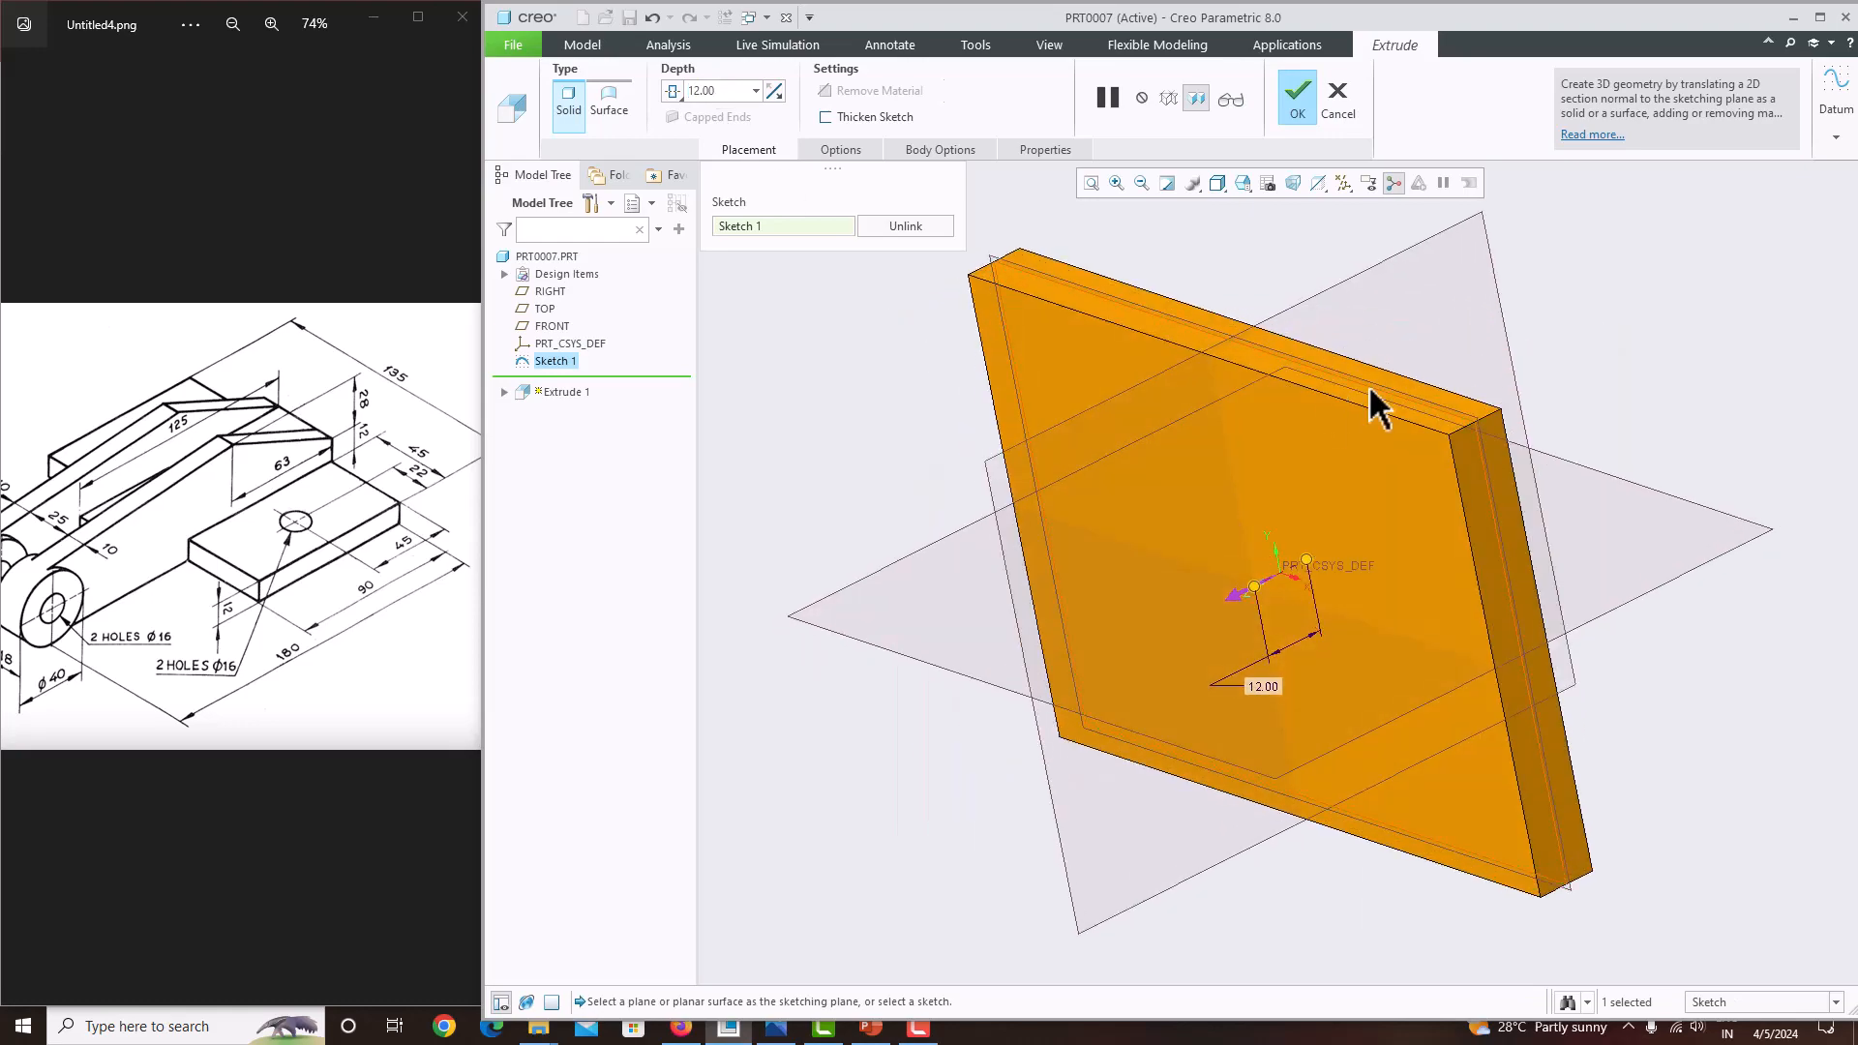
pyautogui.middleClick(1369, 385)
# Create a datum plane offset 45 mm inward from the plate's 90 mm long end face.
pyautogui.moveTo(1402, 328); pyautogui.dragTo(1422, 410, button='middle')
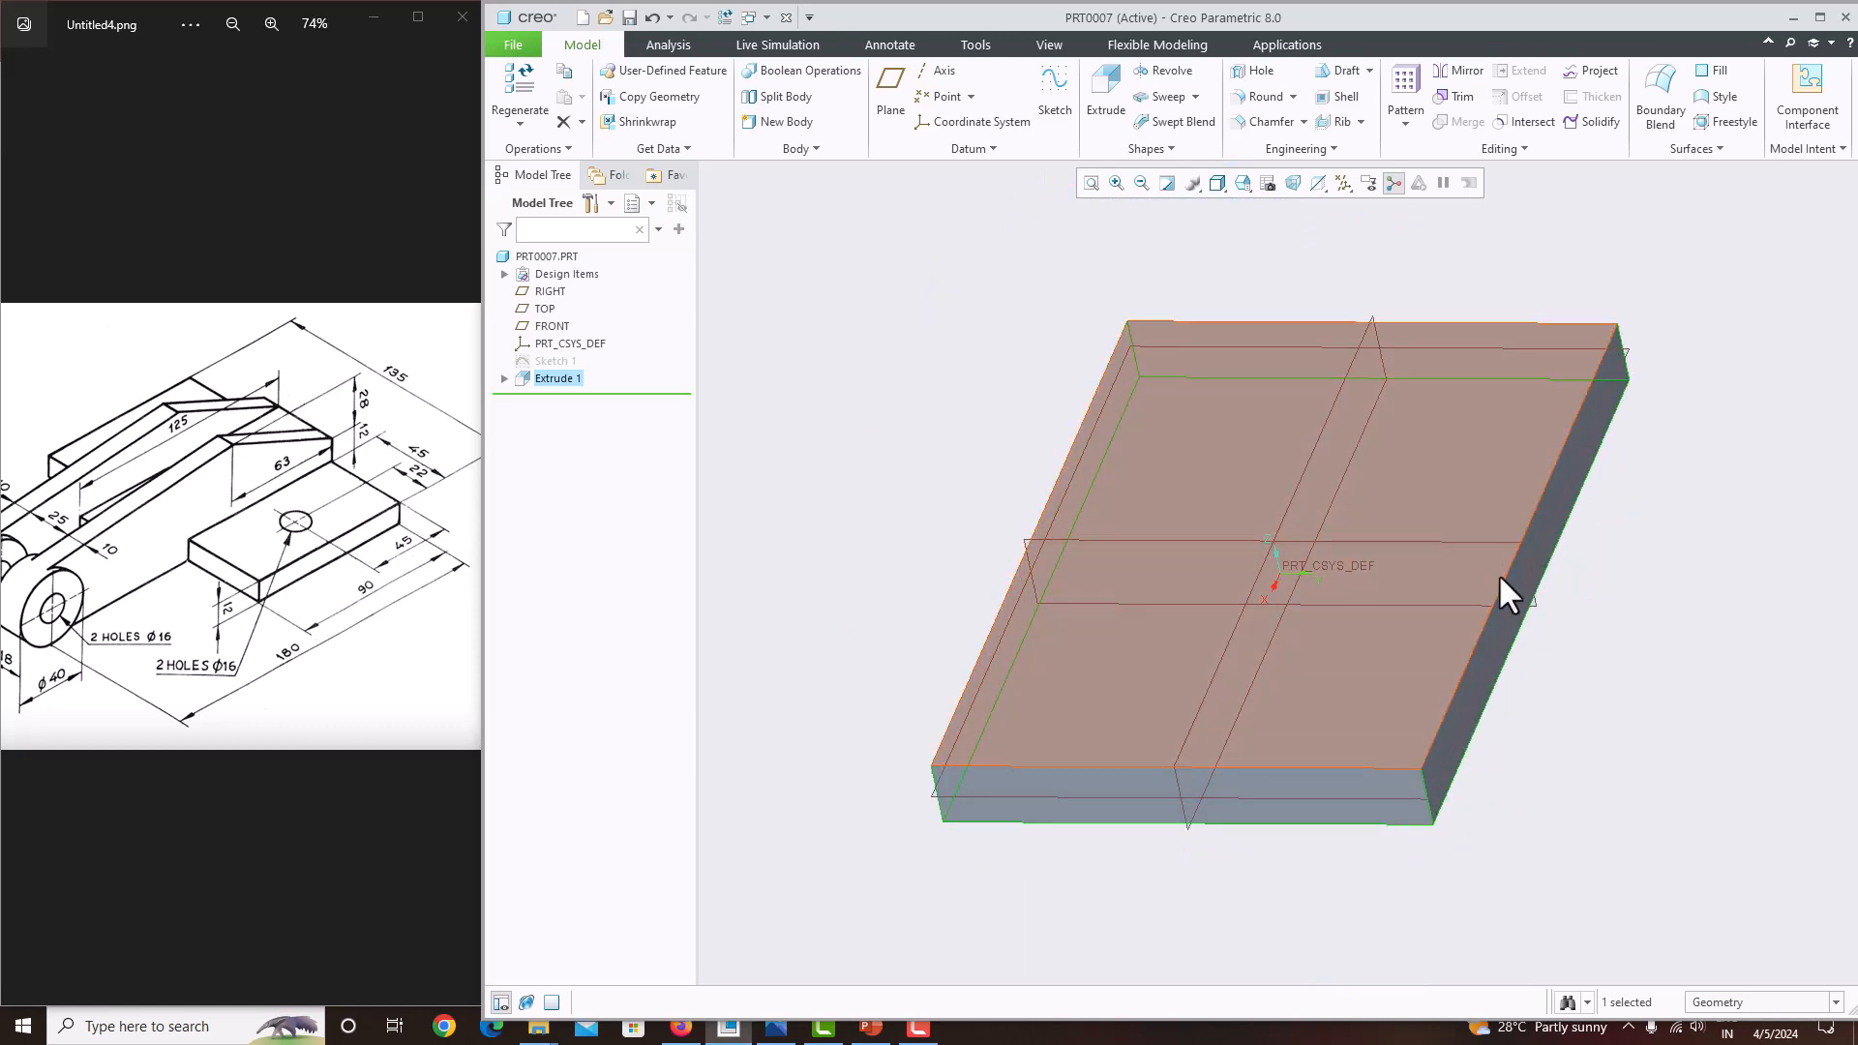
pyautogui.moveTo(1451, 655); pyautogui.dragTo(1542, 648, button='middle')
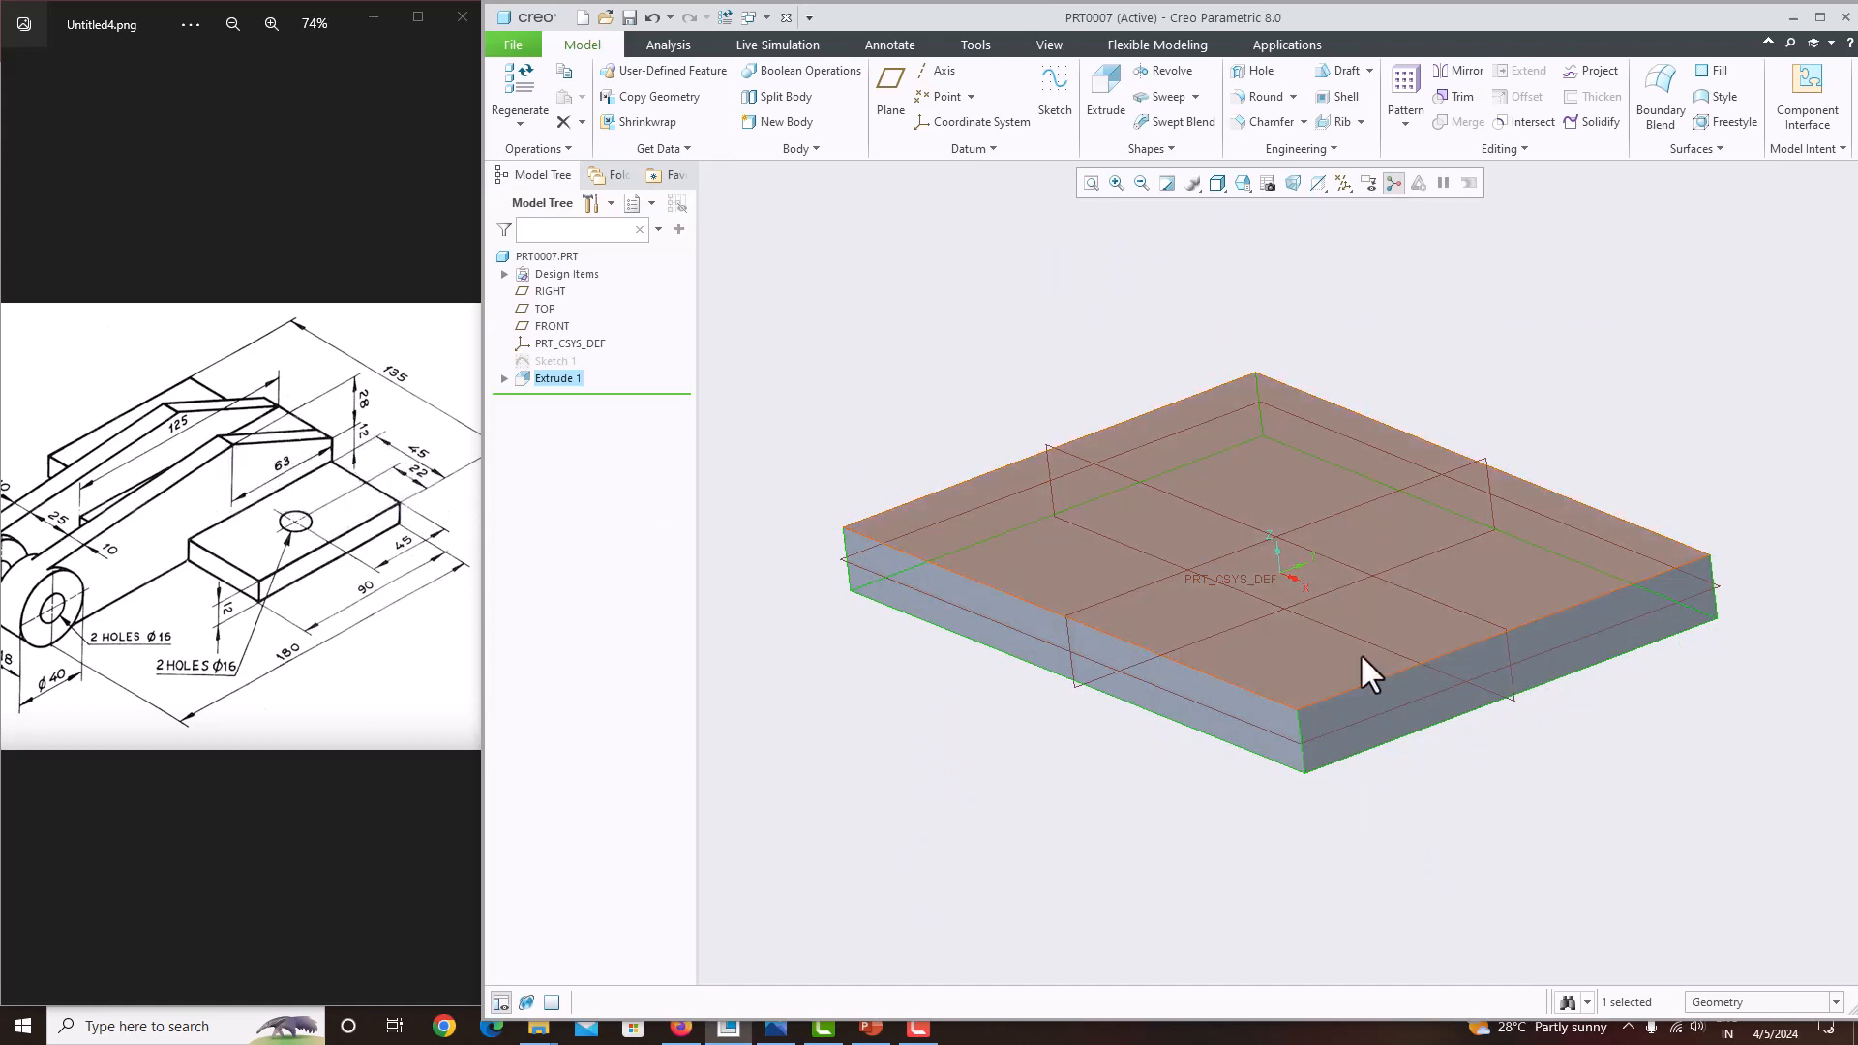
pyautogui.click(1396, 718)
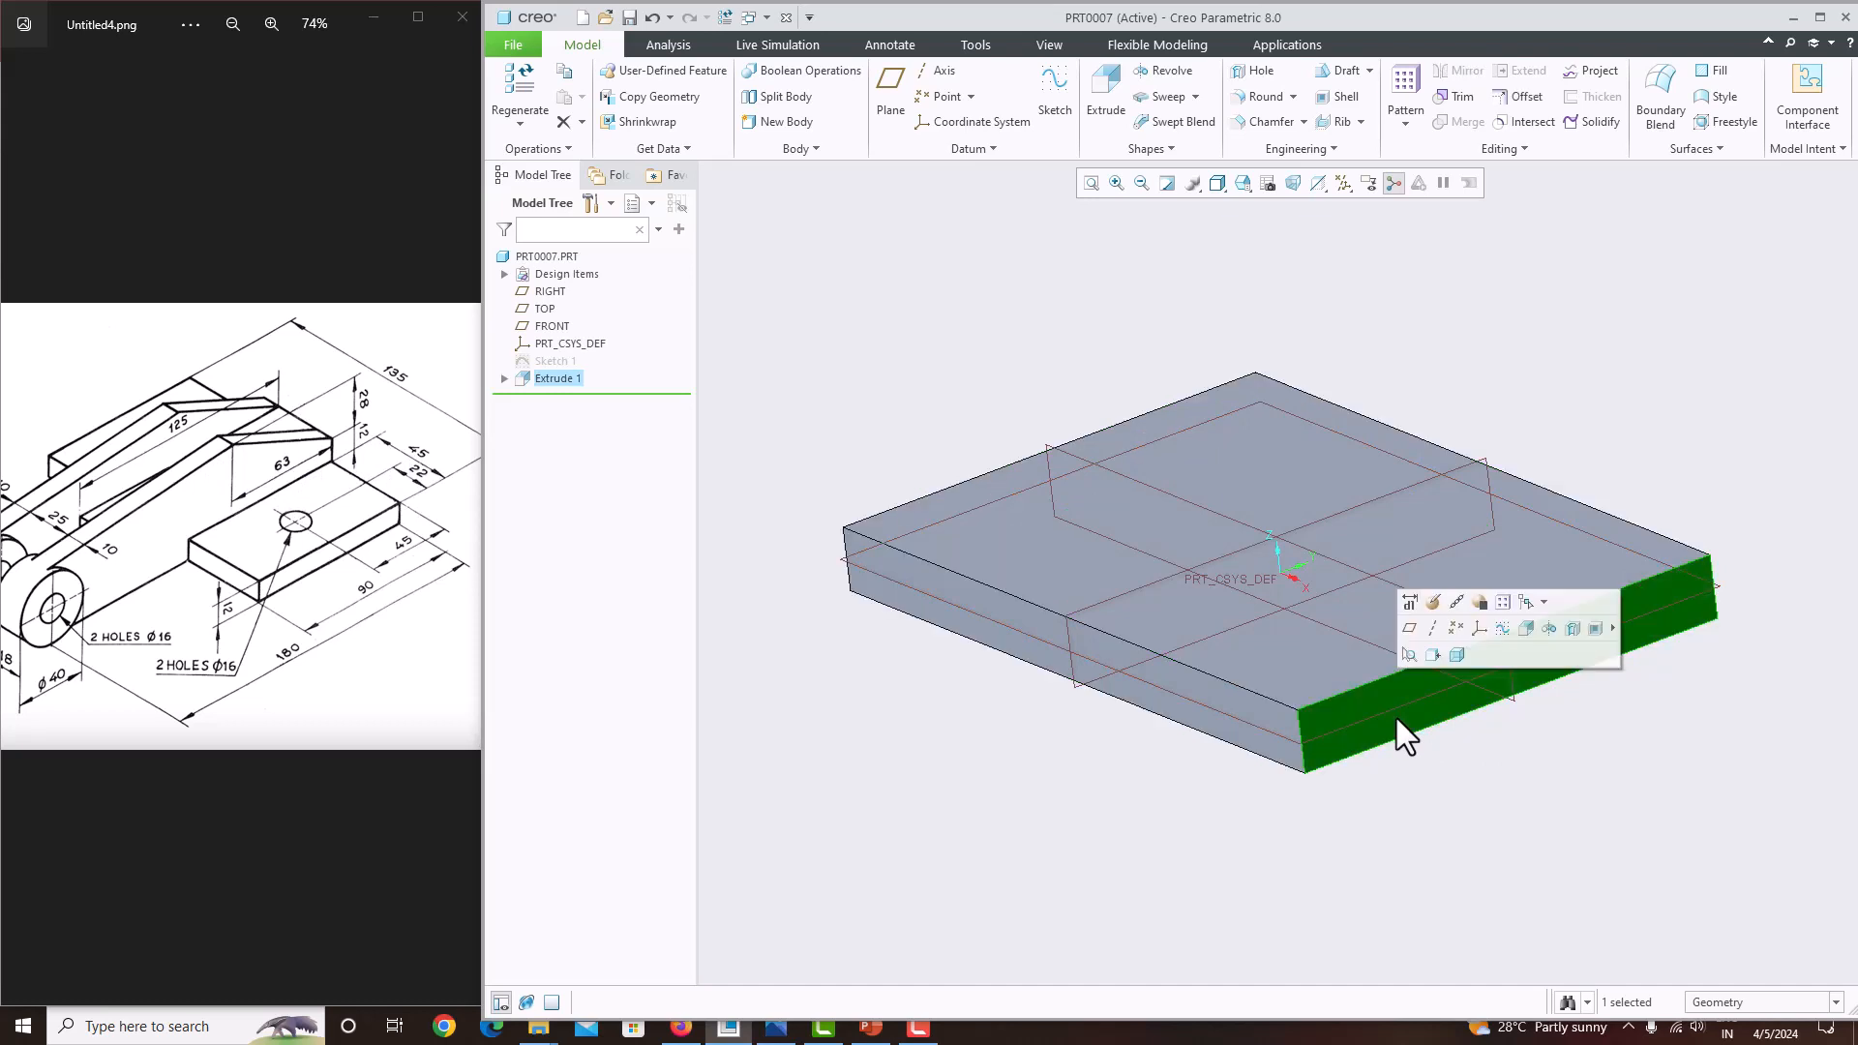
pyautogui.click(892, 92)
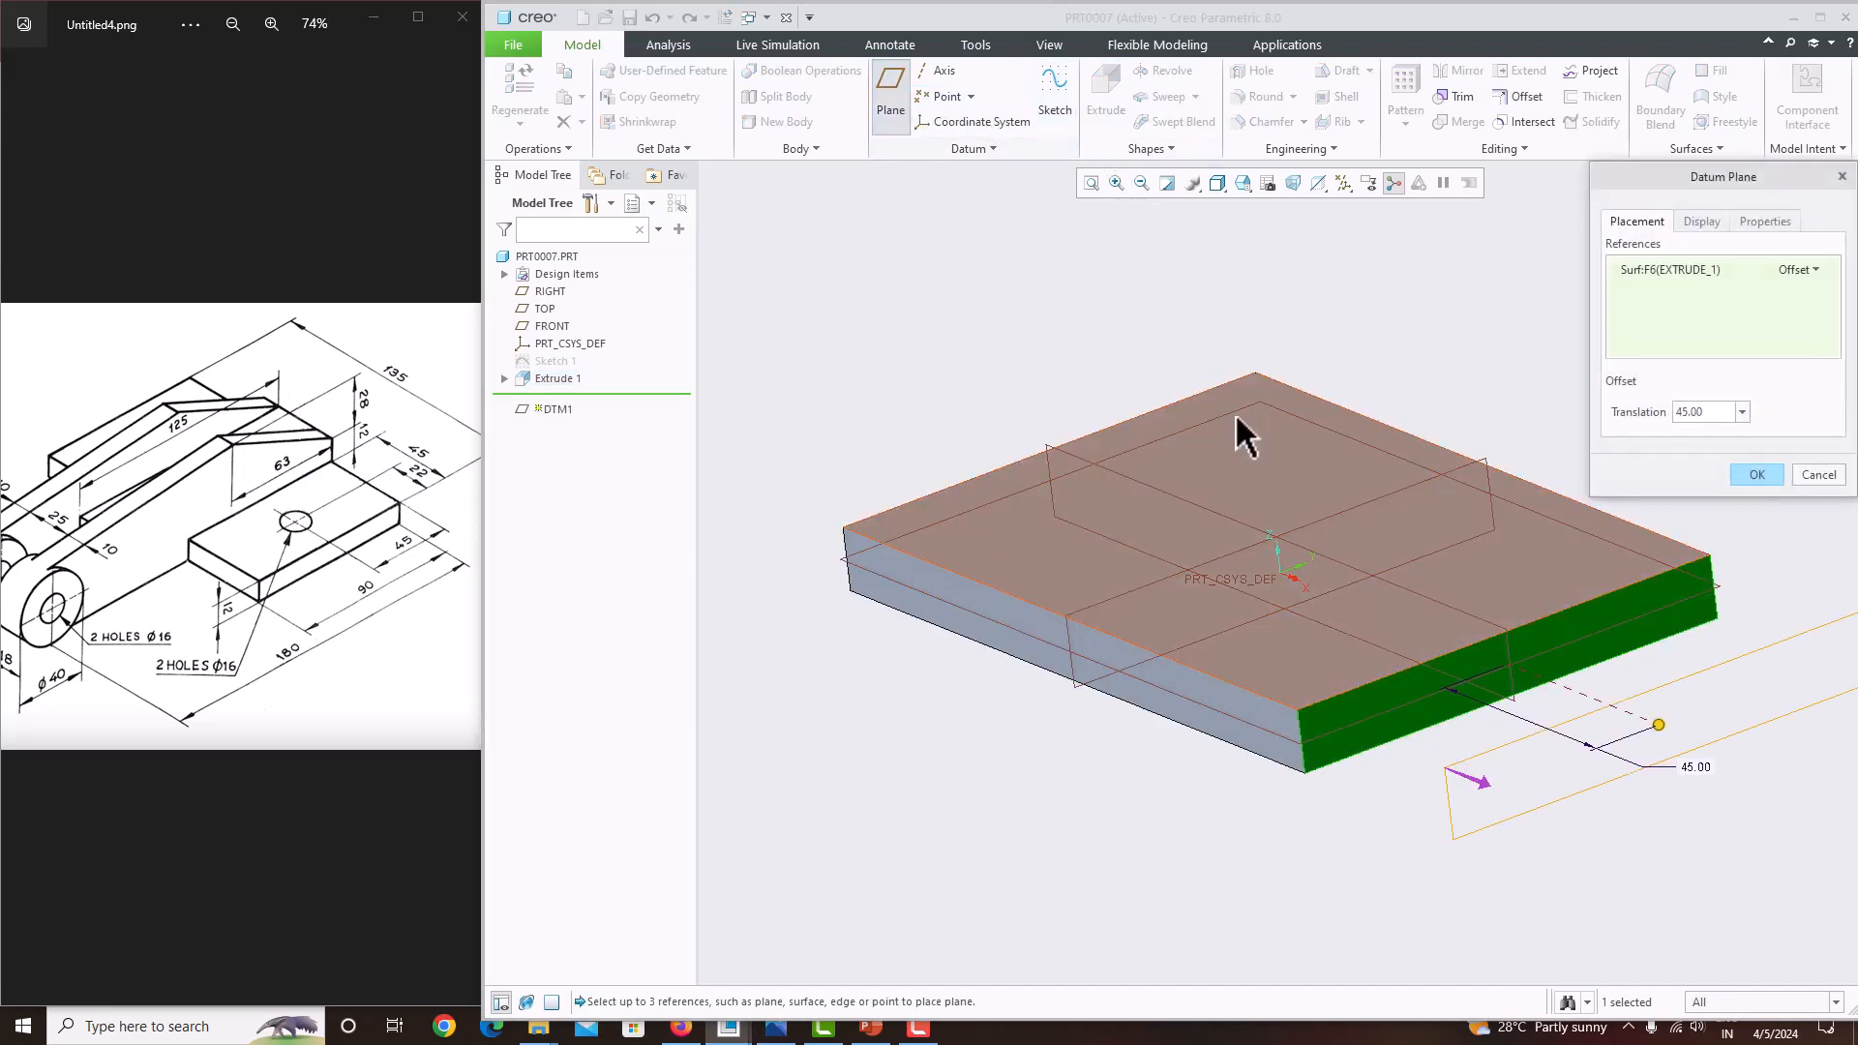
pyautogui.moveTo(1658, 725); pyautogui.dragTo(1383, 607)
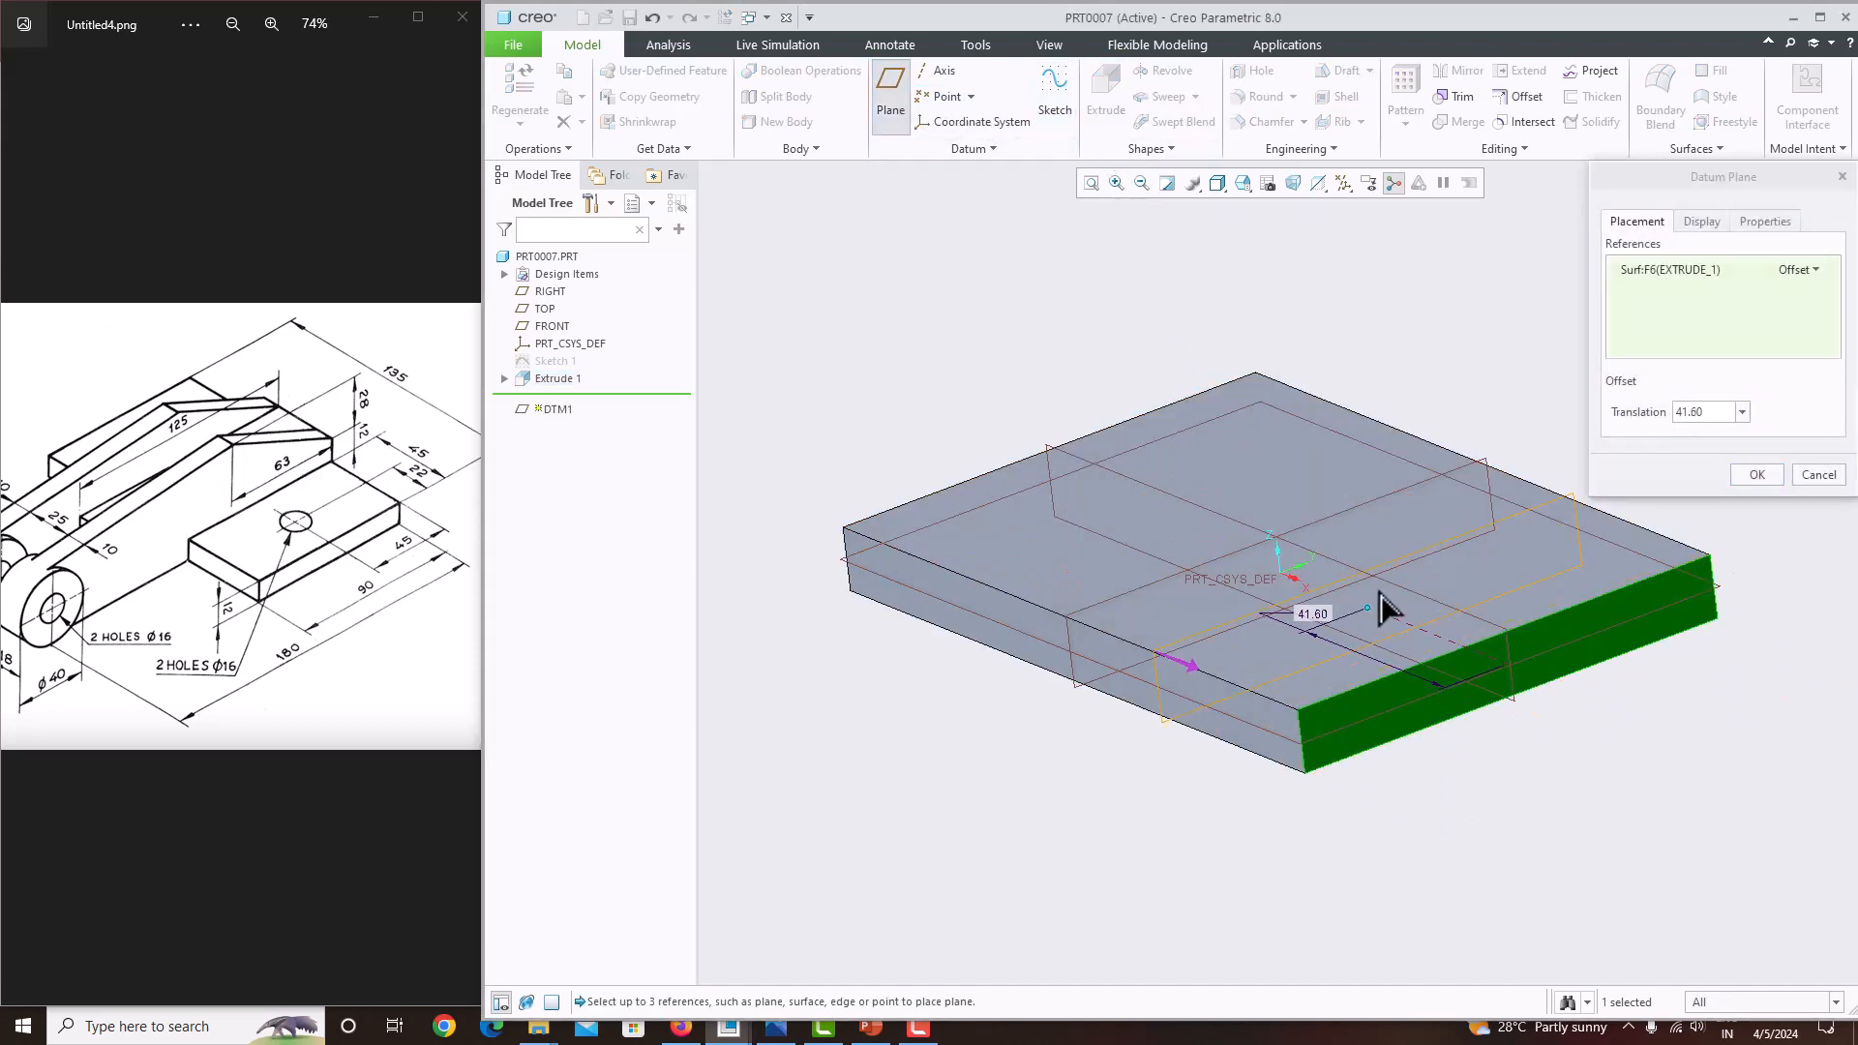
pyautogui.click(1717, 415)
pyautogui.write('45')
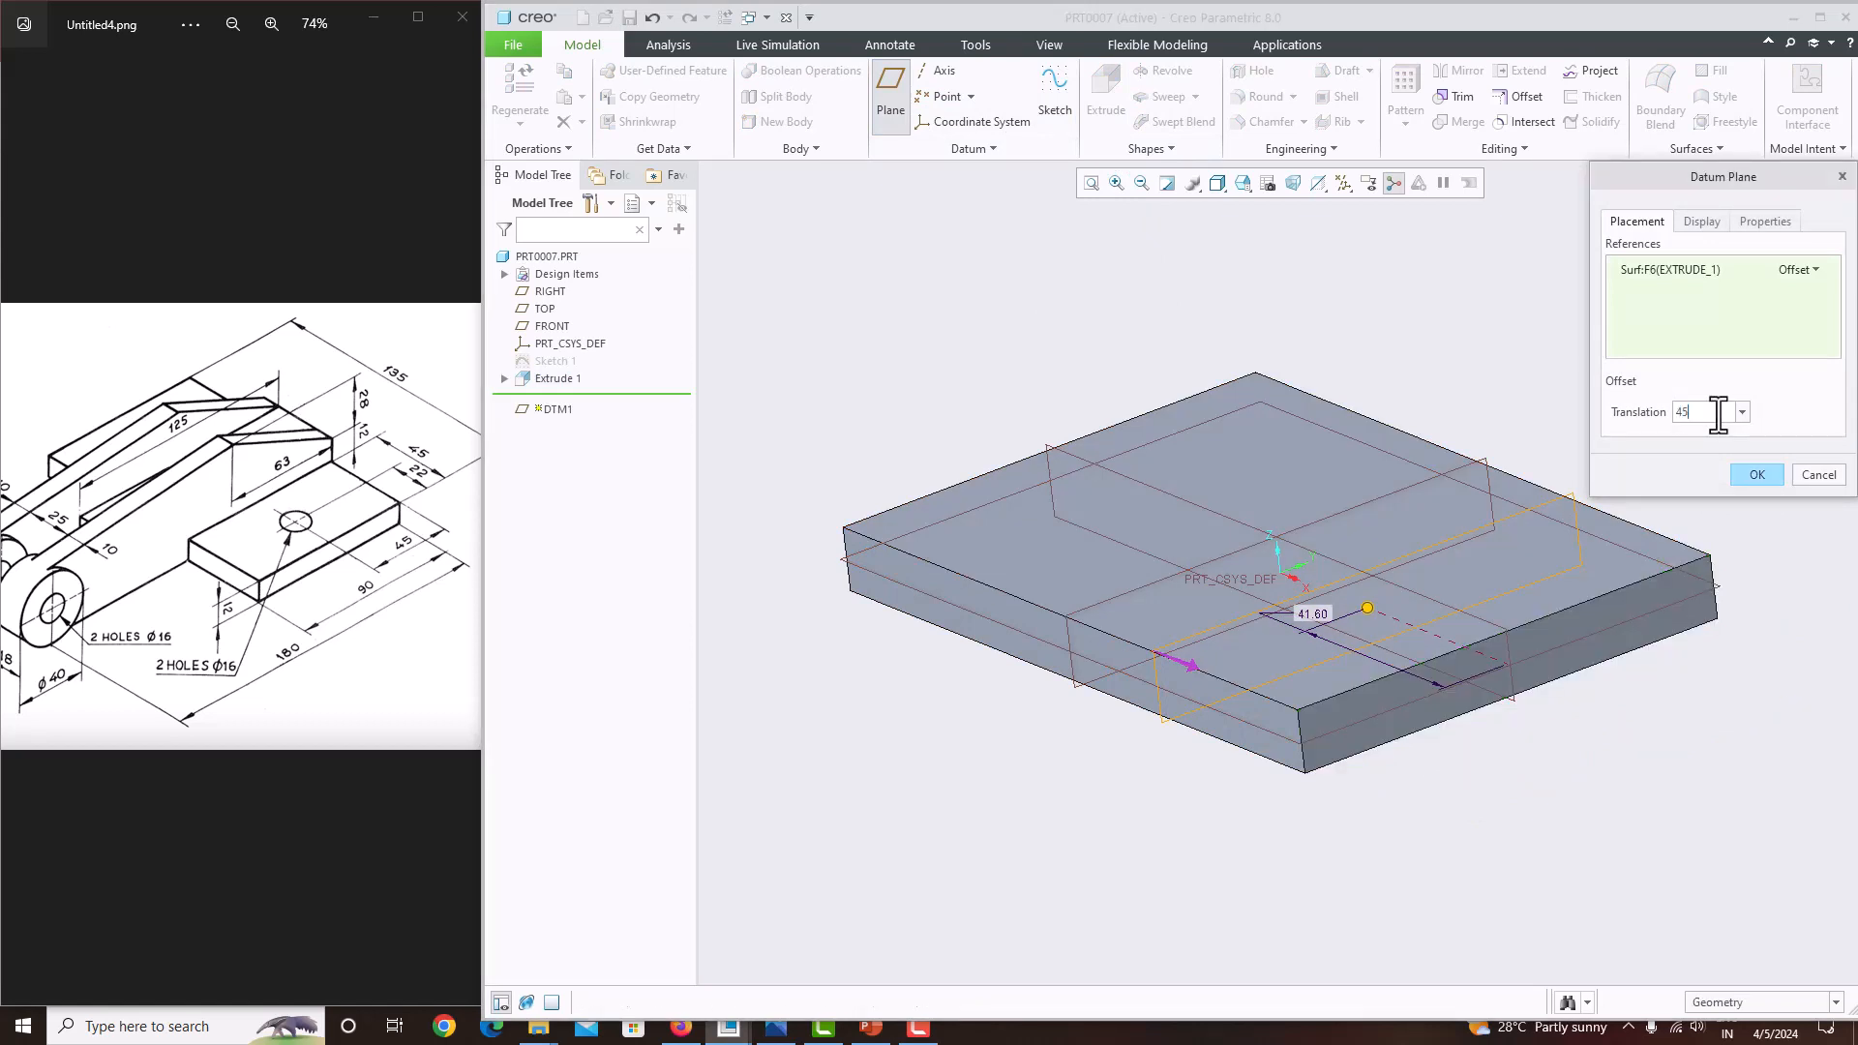
pyautogui.press('Return')
pyautogui.click(1756, 474)
# Start a sketch on the new offset datum plane and add the plate's vertical end edge as a reference.
pyautogui.moveTo(1699, 501); pyautogui.dragTo(1709, 531, button='middle')
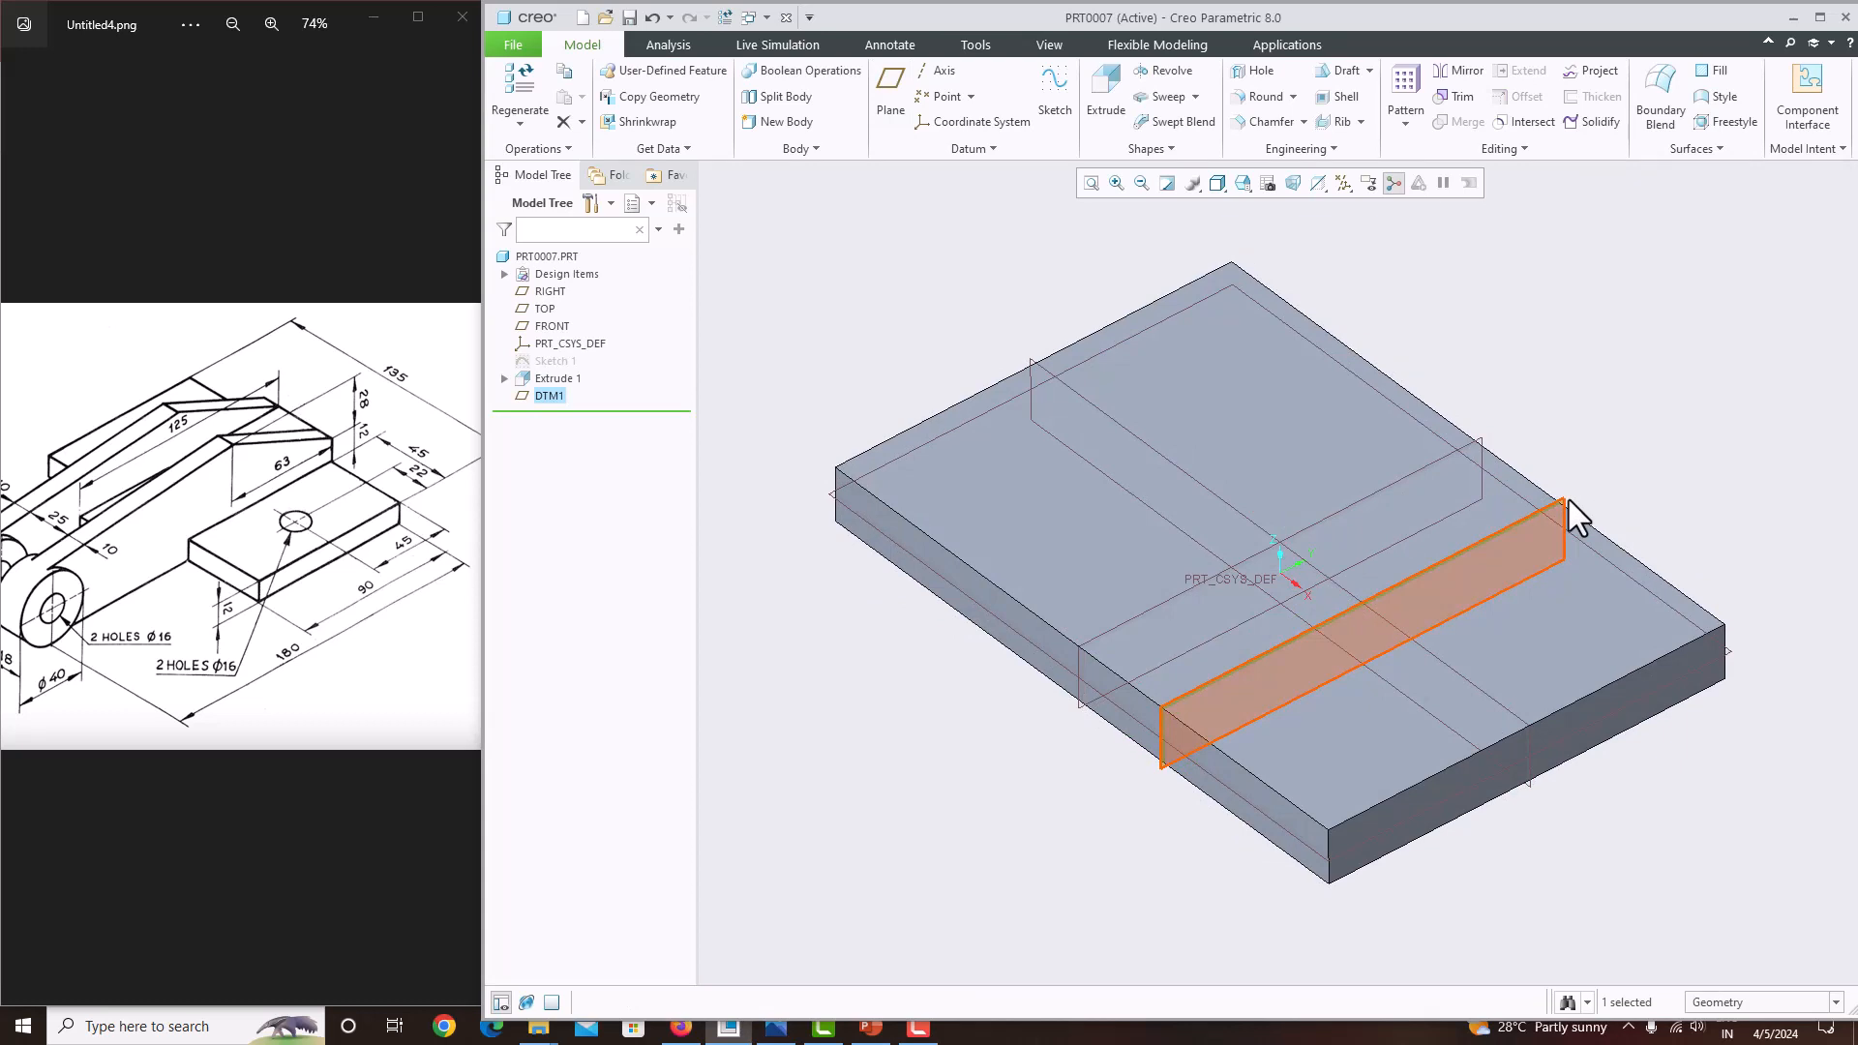
pyautogui.click(1051, 107)
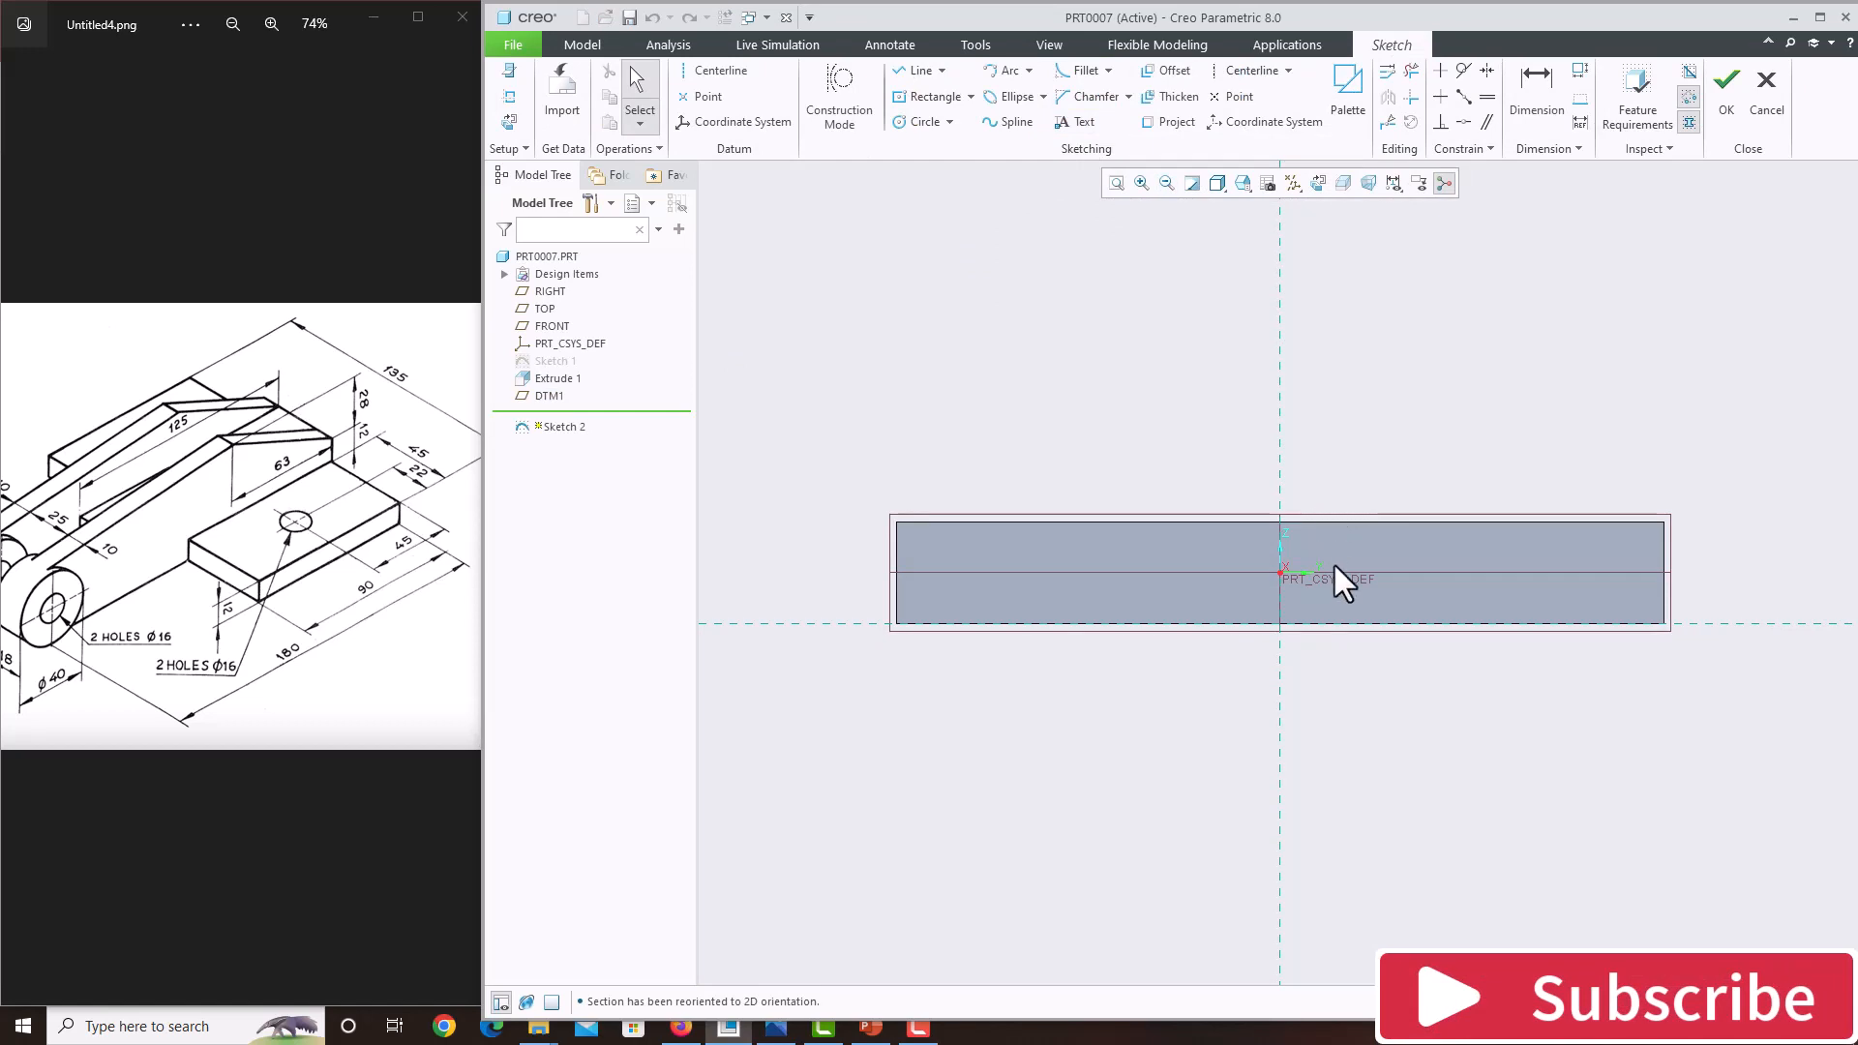
pyautogui.click(510, 97)
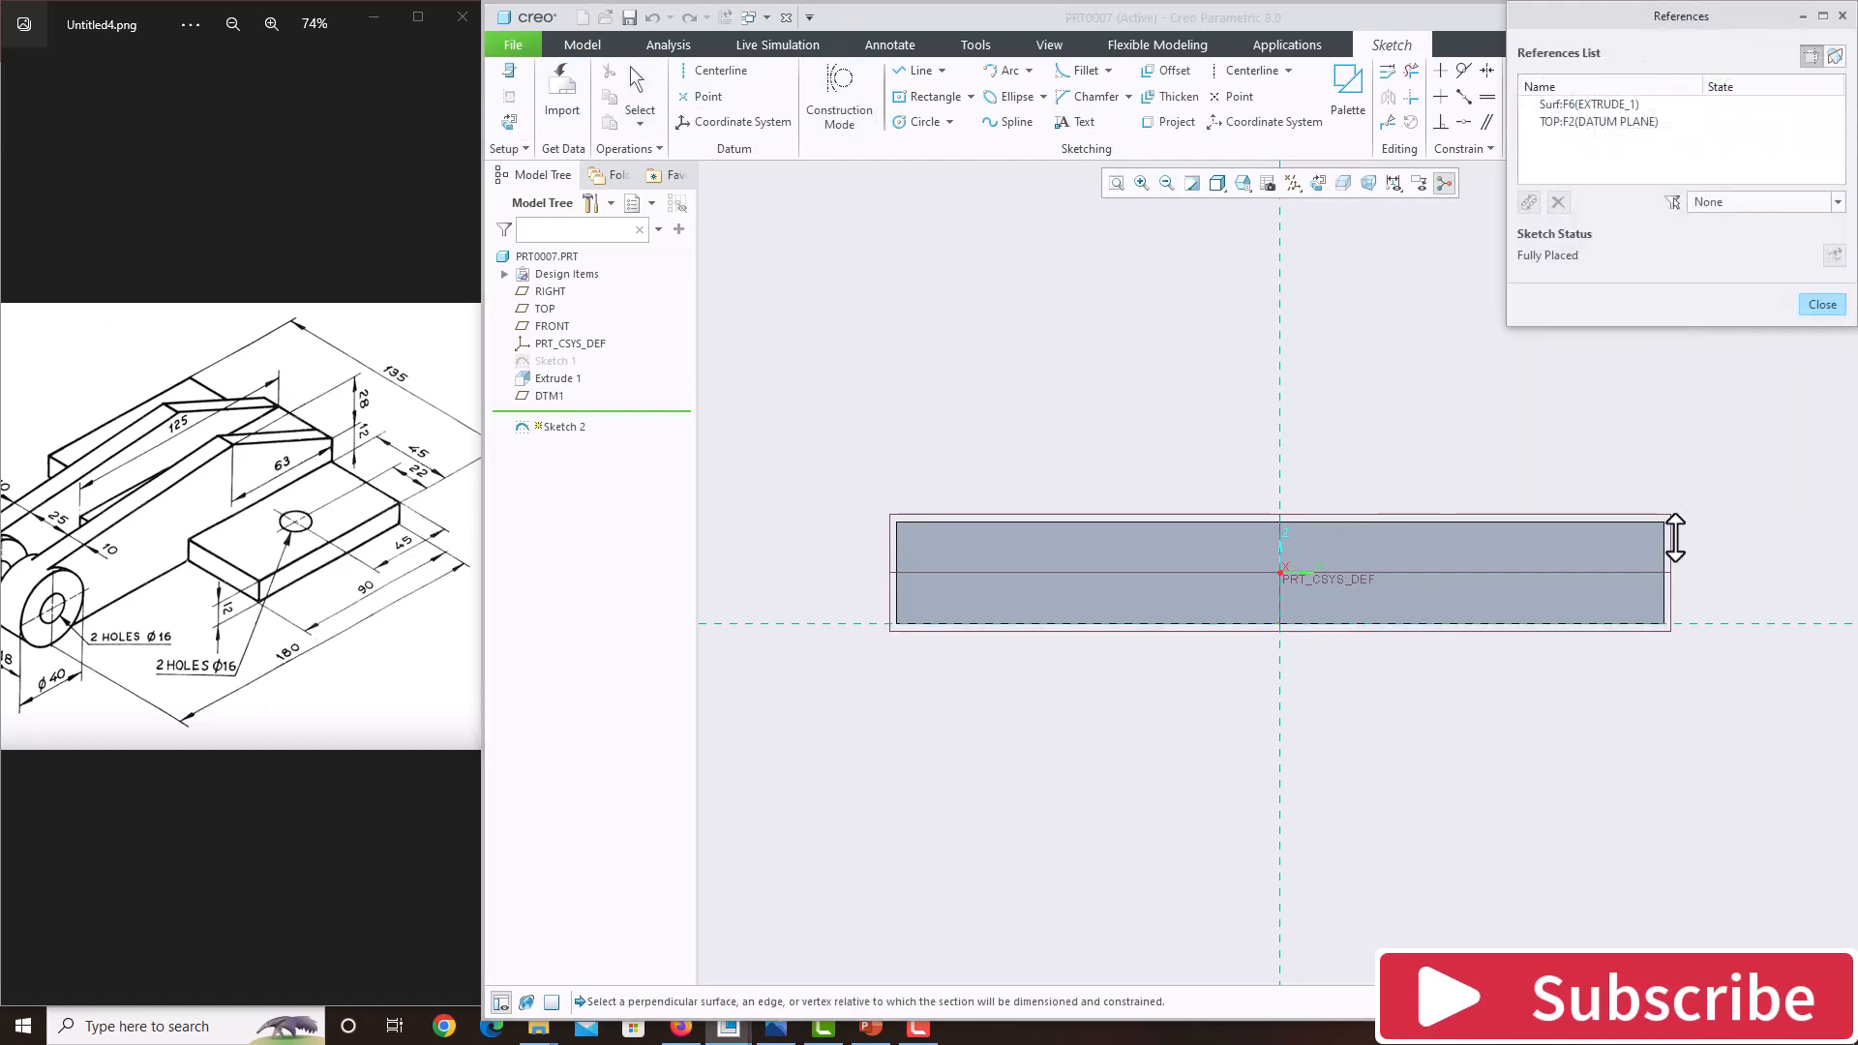
pyautogui.click(1664, 542)
pyautogui.click(1823, 306)
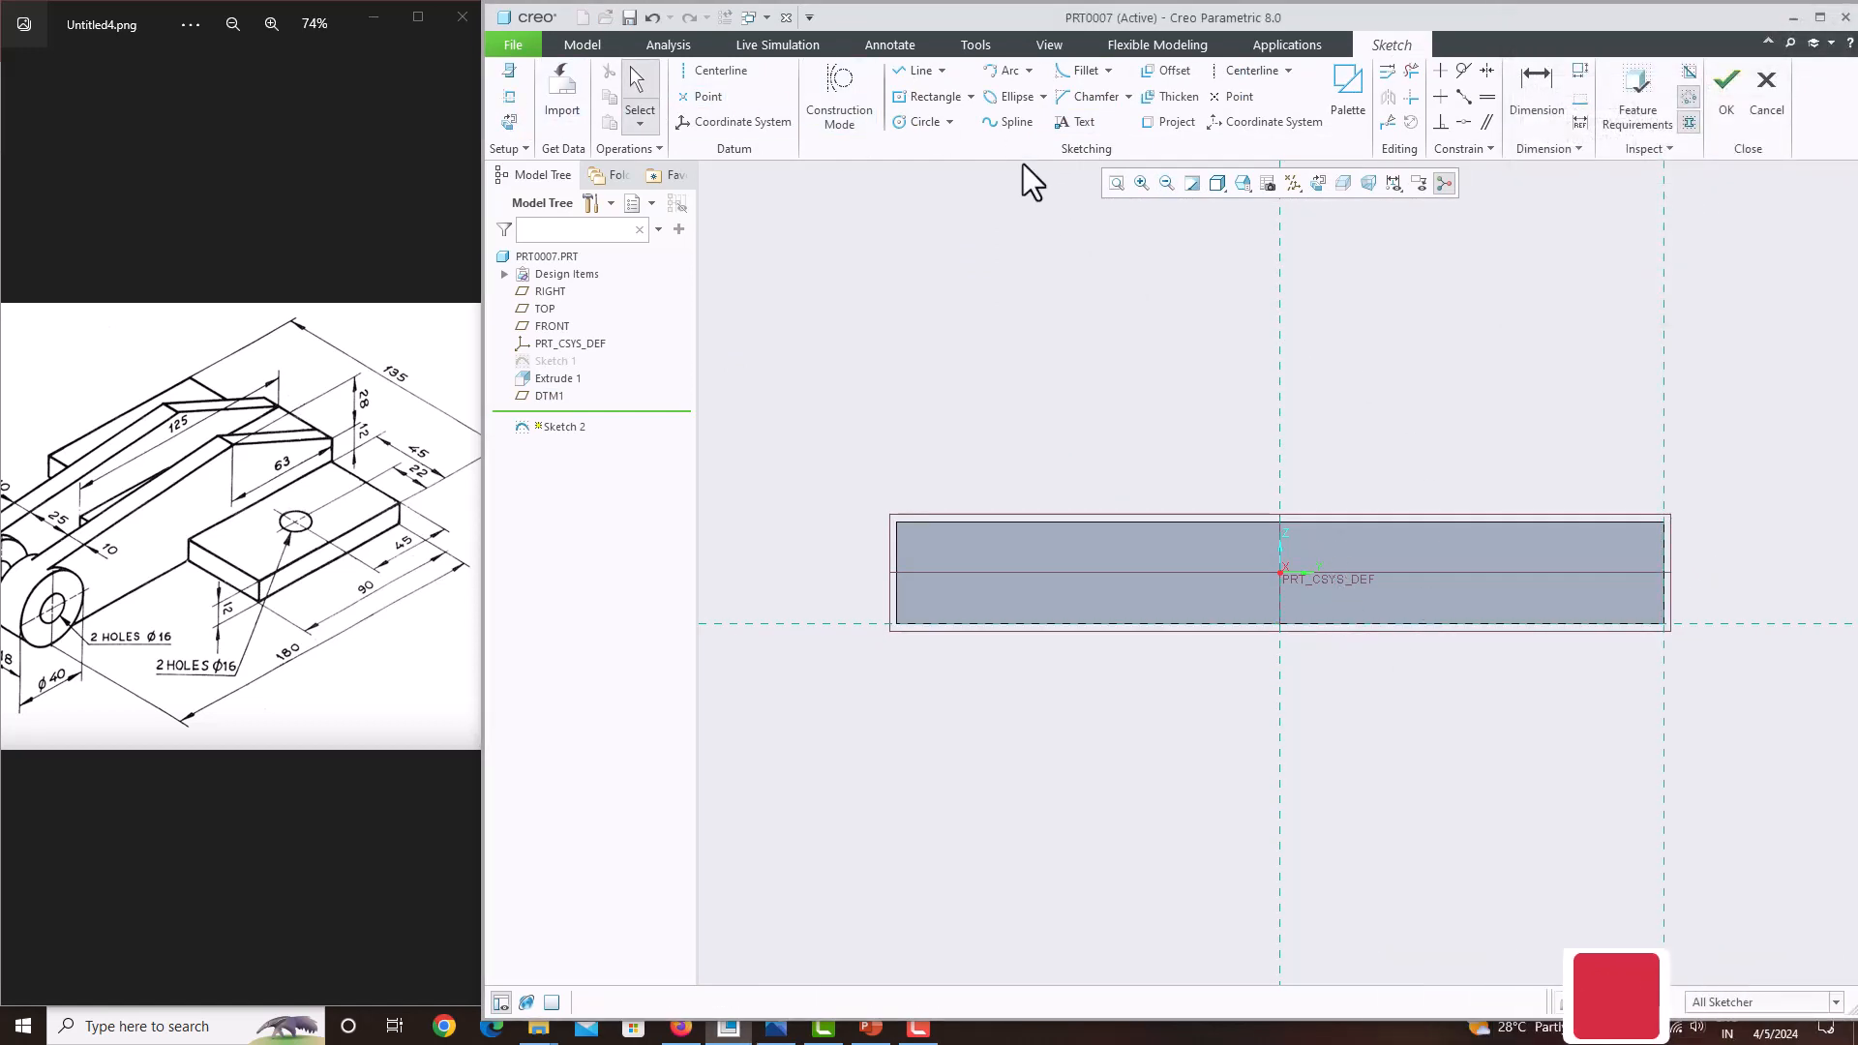
# Sketch connected lines from the plate's lower end corner: about 23 mm vertically up, sloping up inward, and about 77 mm horizontally past the plate.
pyautogui.click(914, 71)
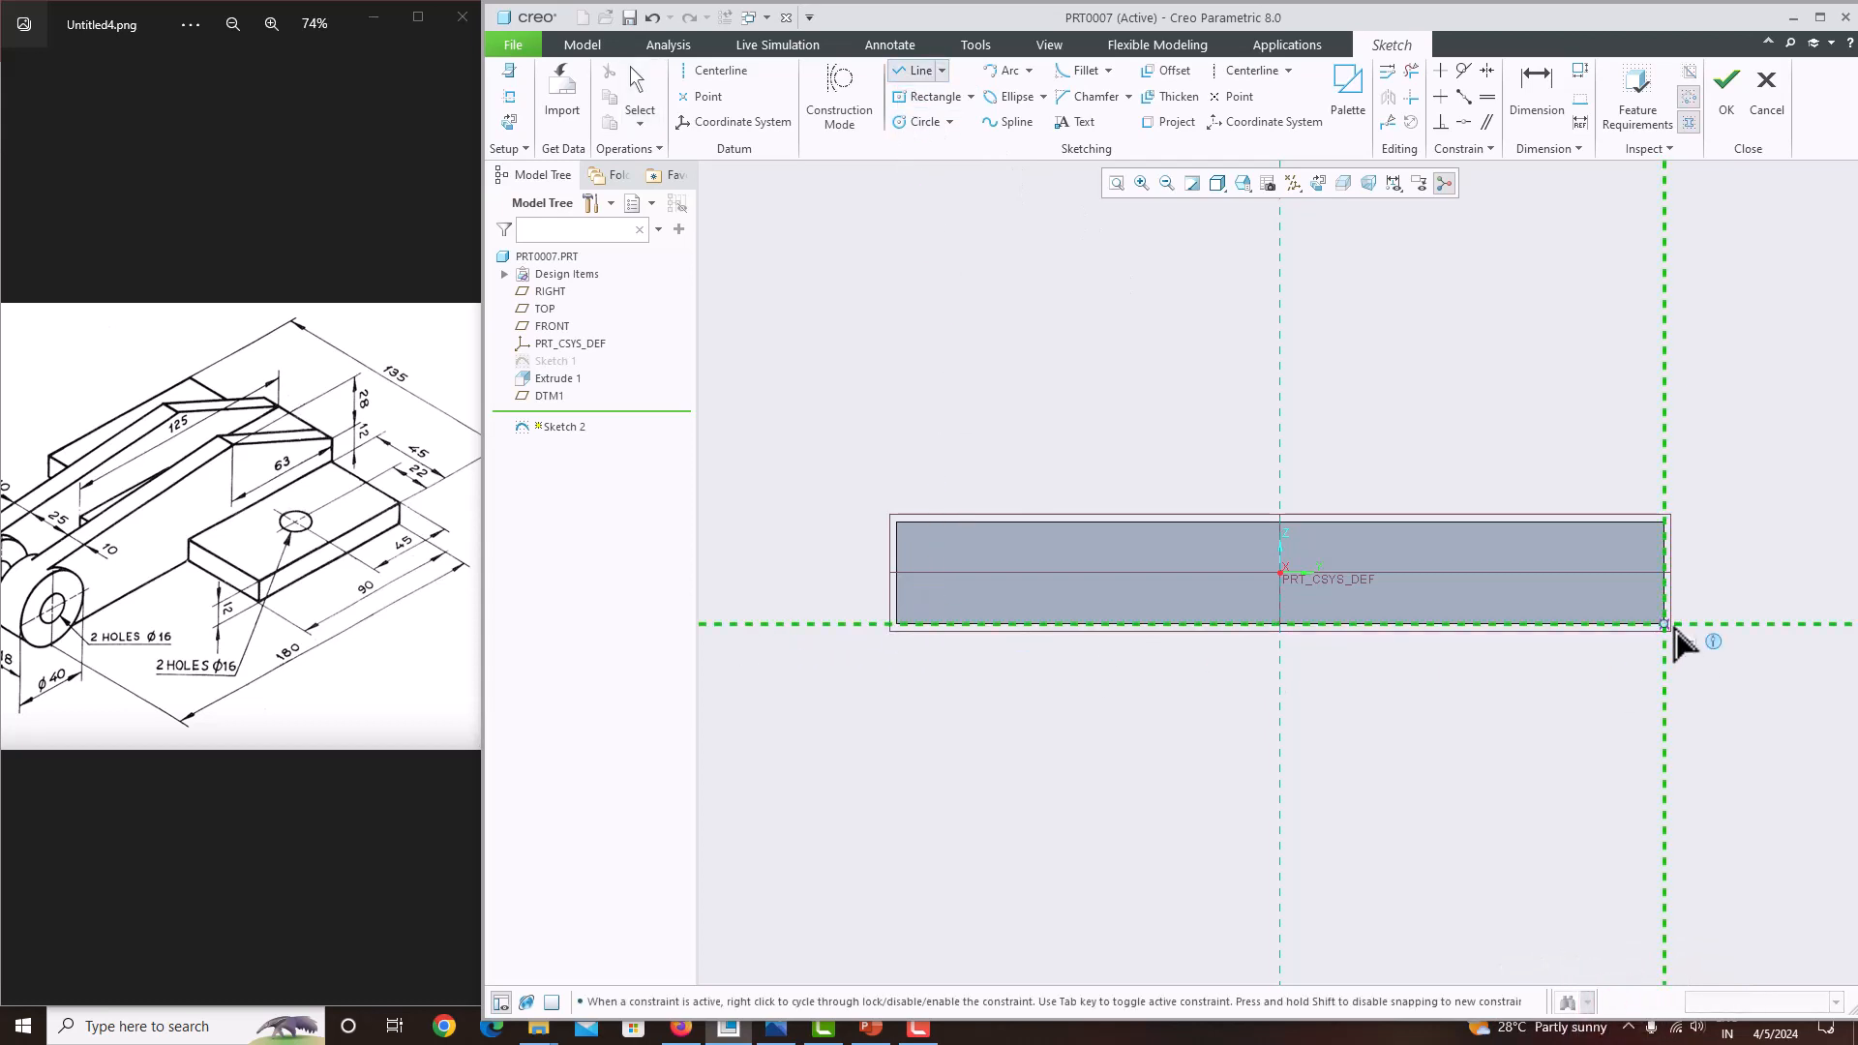
pyautogui.click(1674, 627)
pyautogui.click(1666, 432)
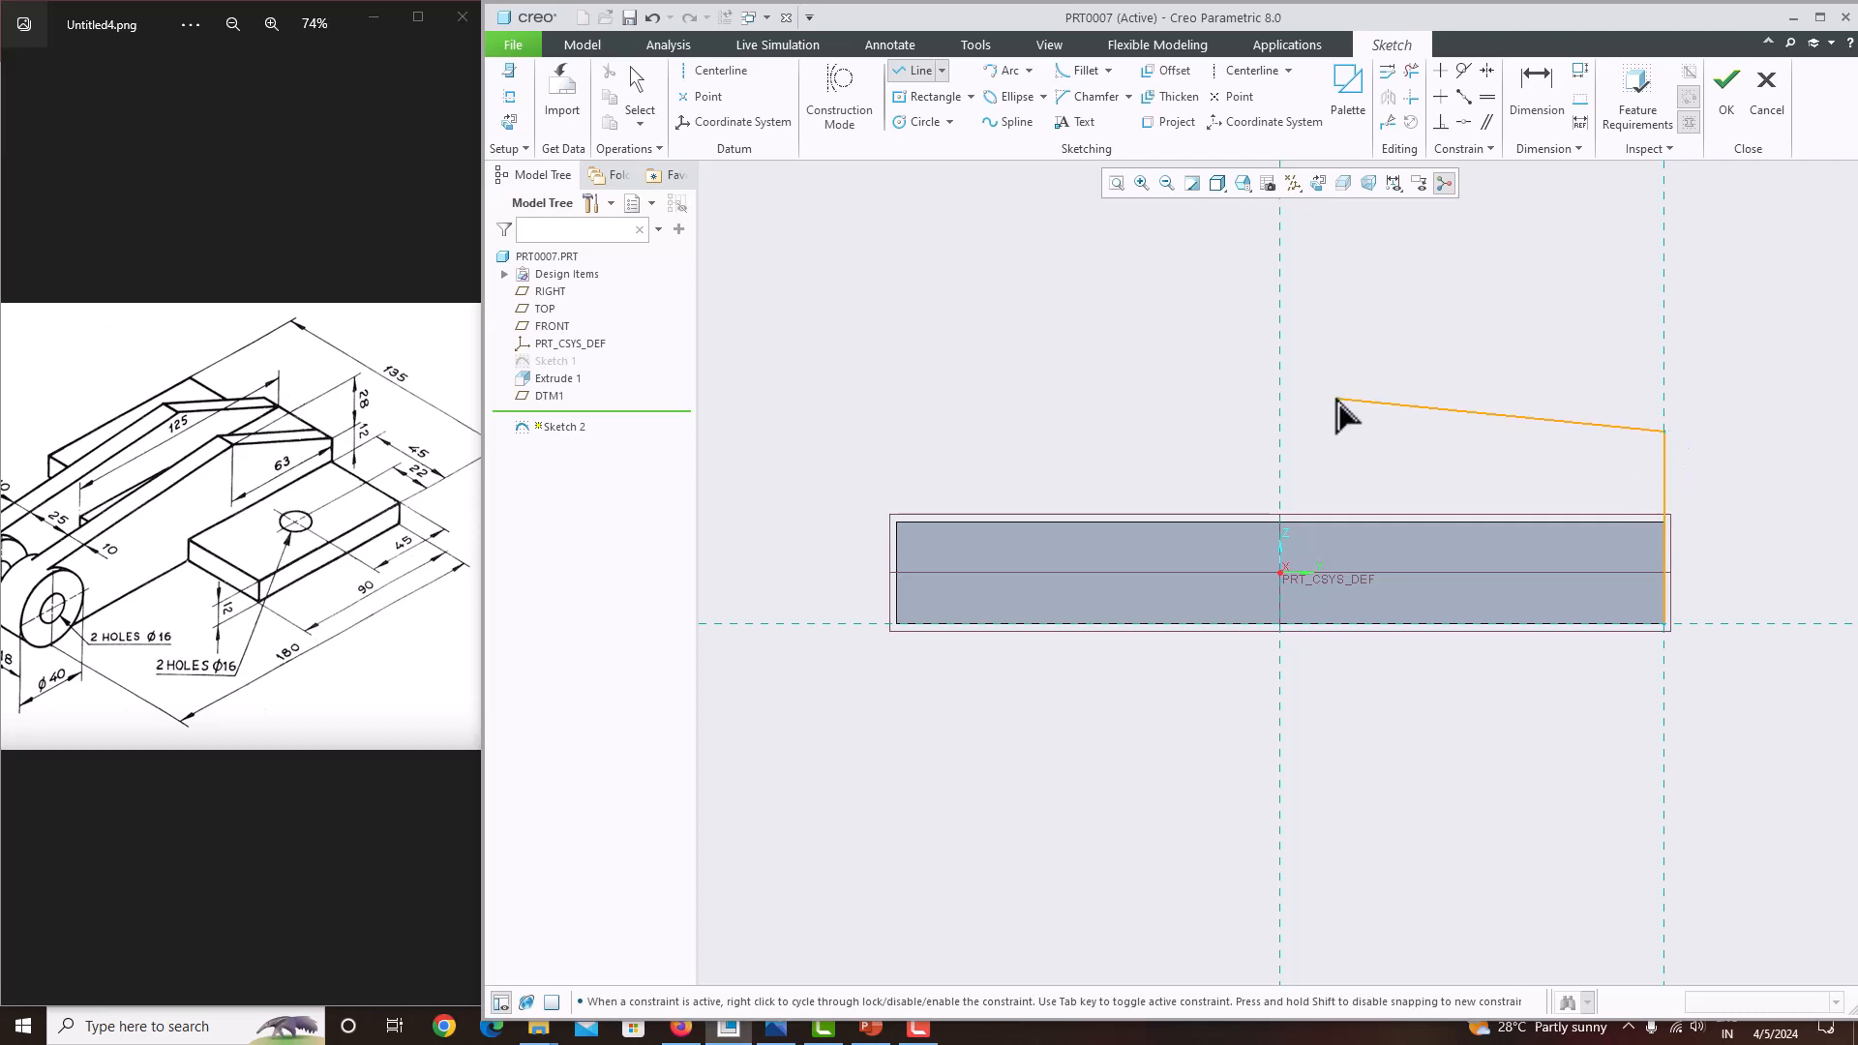
pyautogui.click(1252, 349)
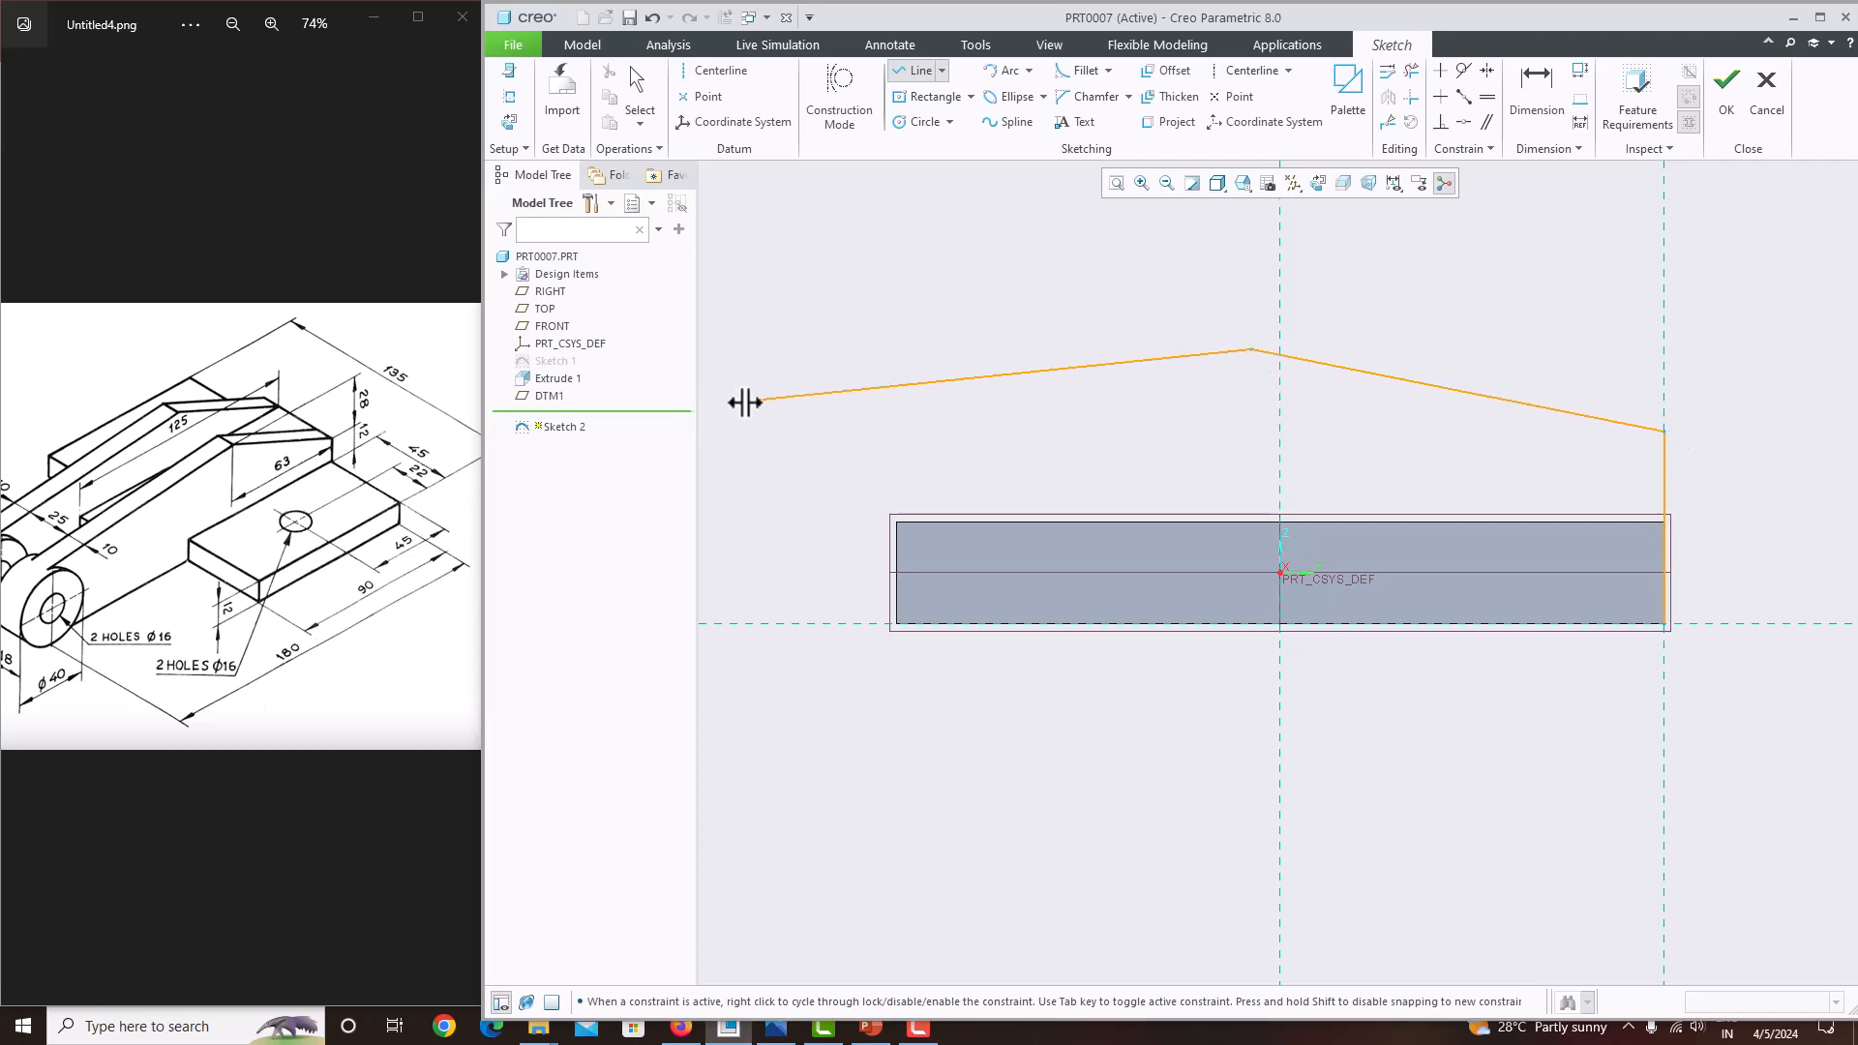
pyautogui.scroll(3, 879, 418)
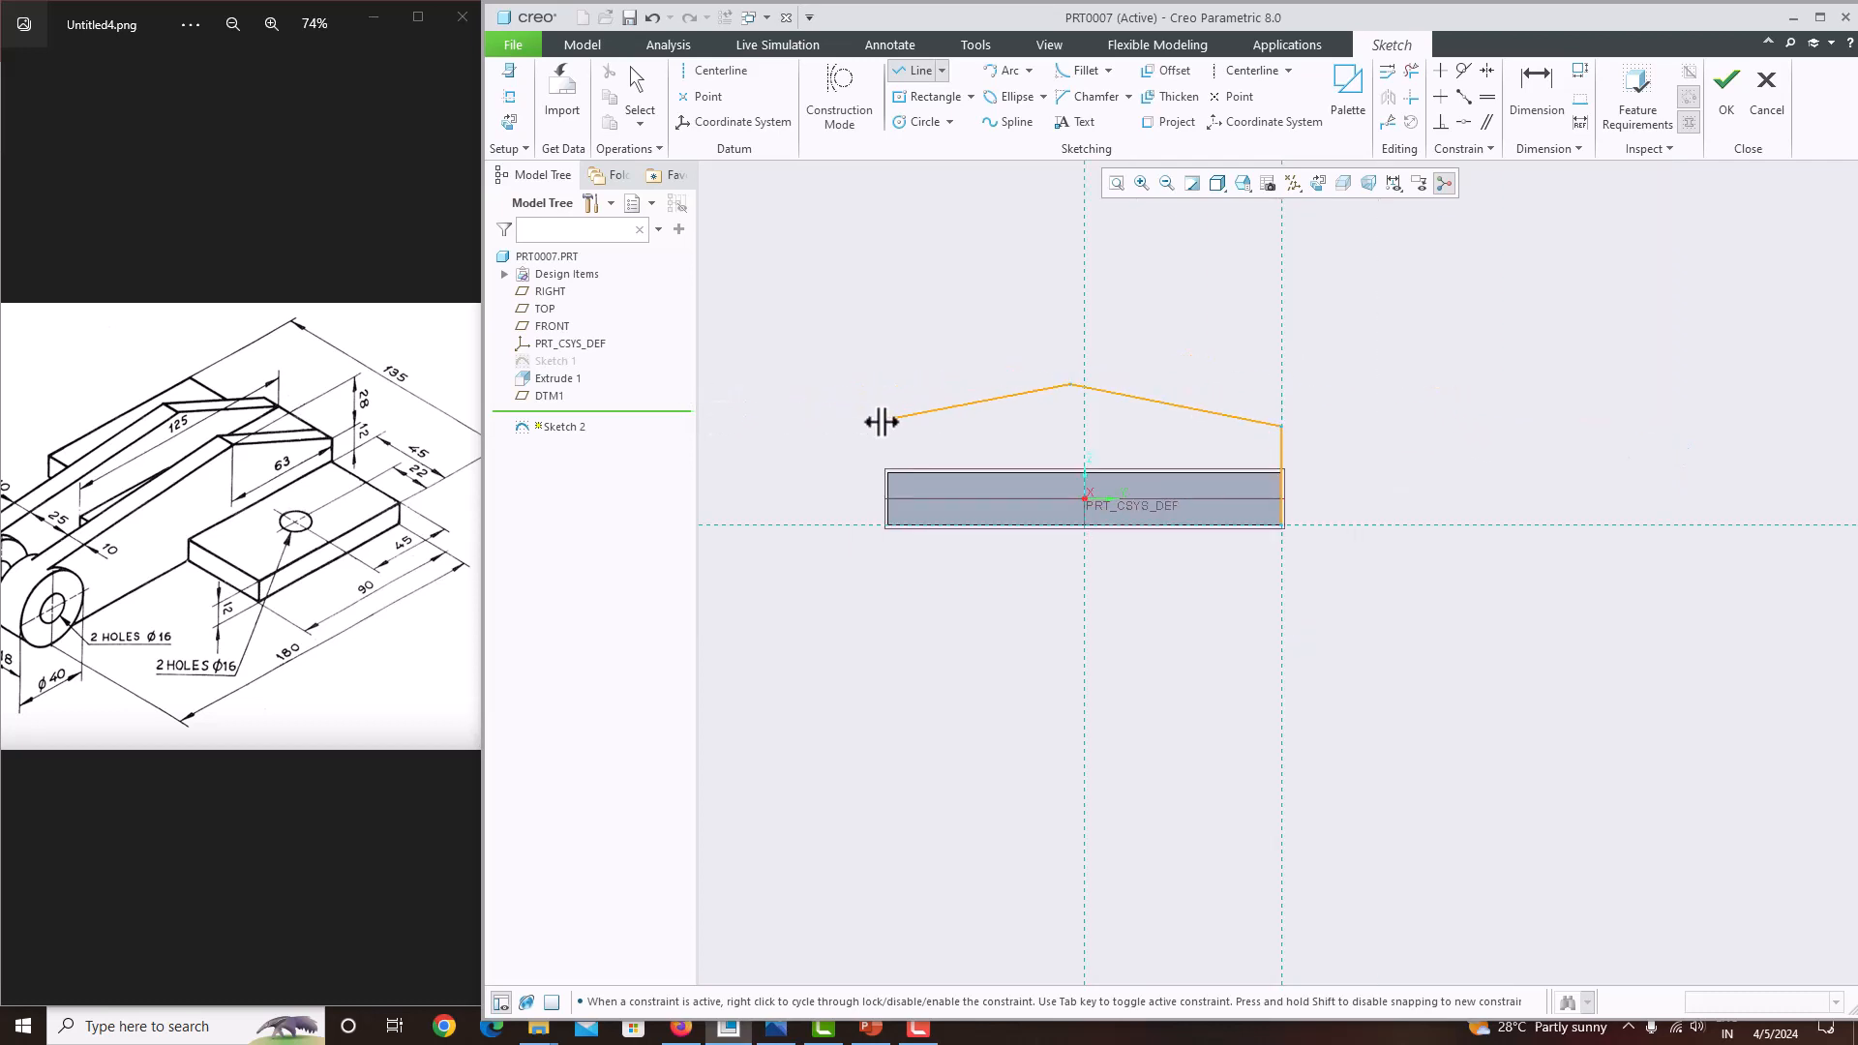
pyautogui.click(734, 418)
pyautogui.middleClick(767, 436)
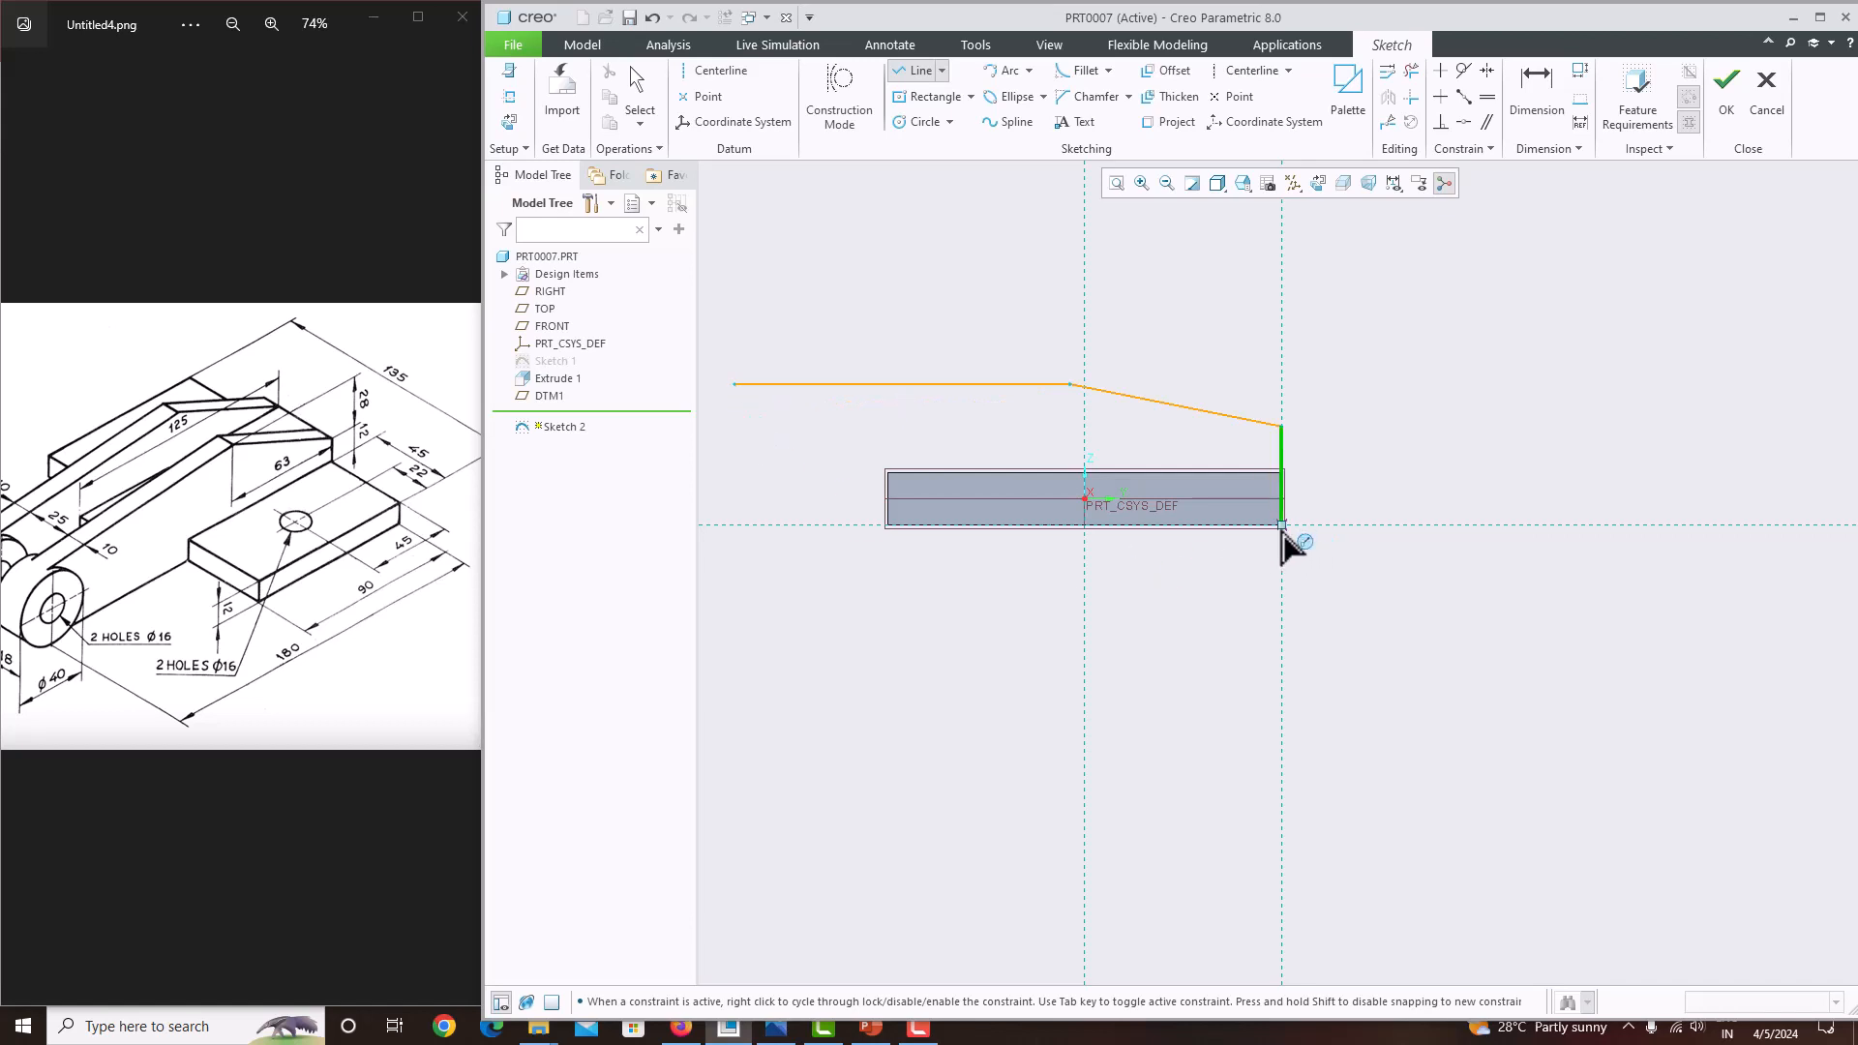
# Sketch a horizontal line from the plate's lower end corner along its bottom edge, ending directly below the top line's free end.
pyautogui.click(1281, 525)
pyautogui.click(732, 526)
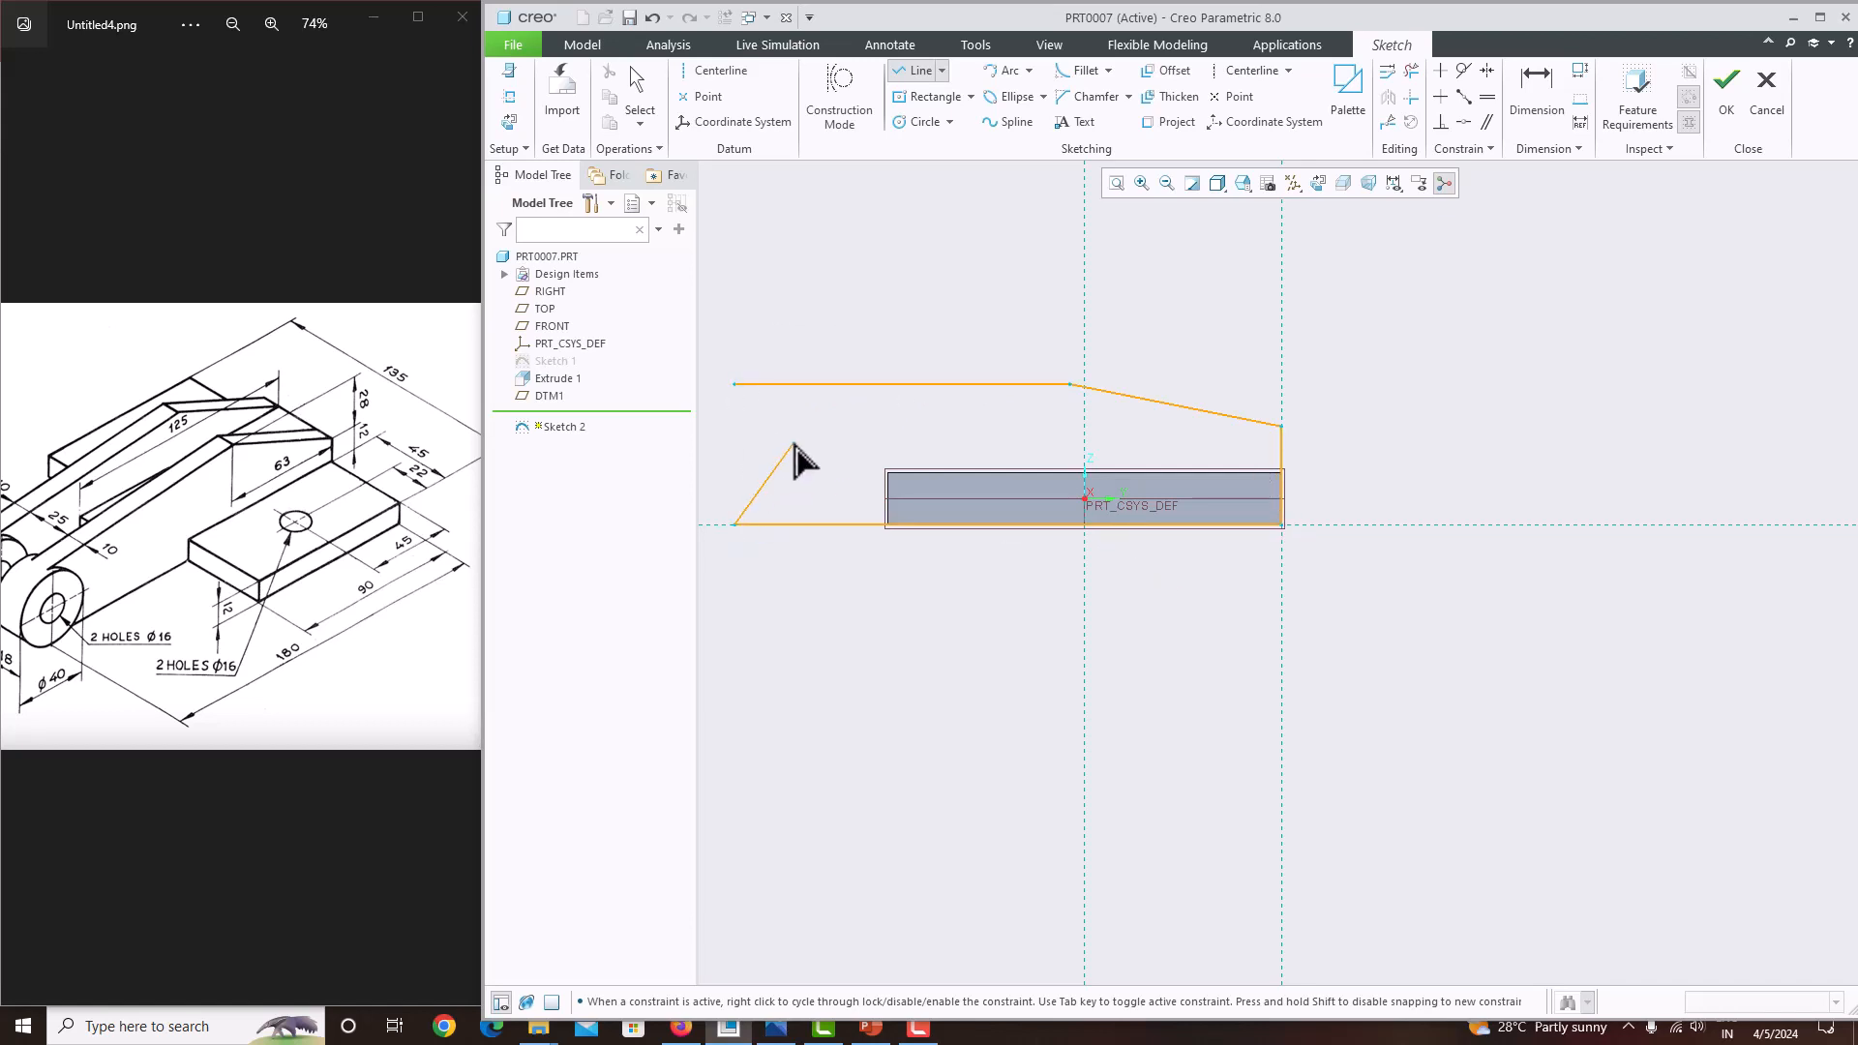
pyautogui.scroll(5, 801, 462)
pyautogui.scroll(-5, 817, 498)
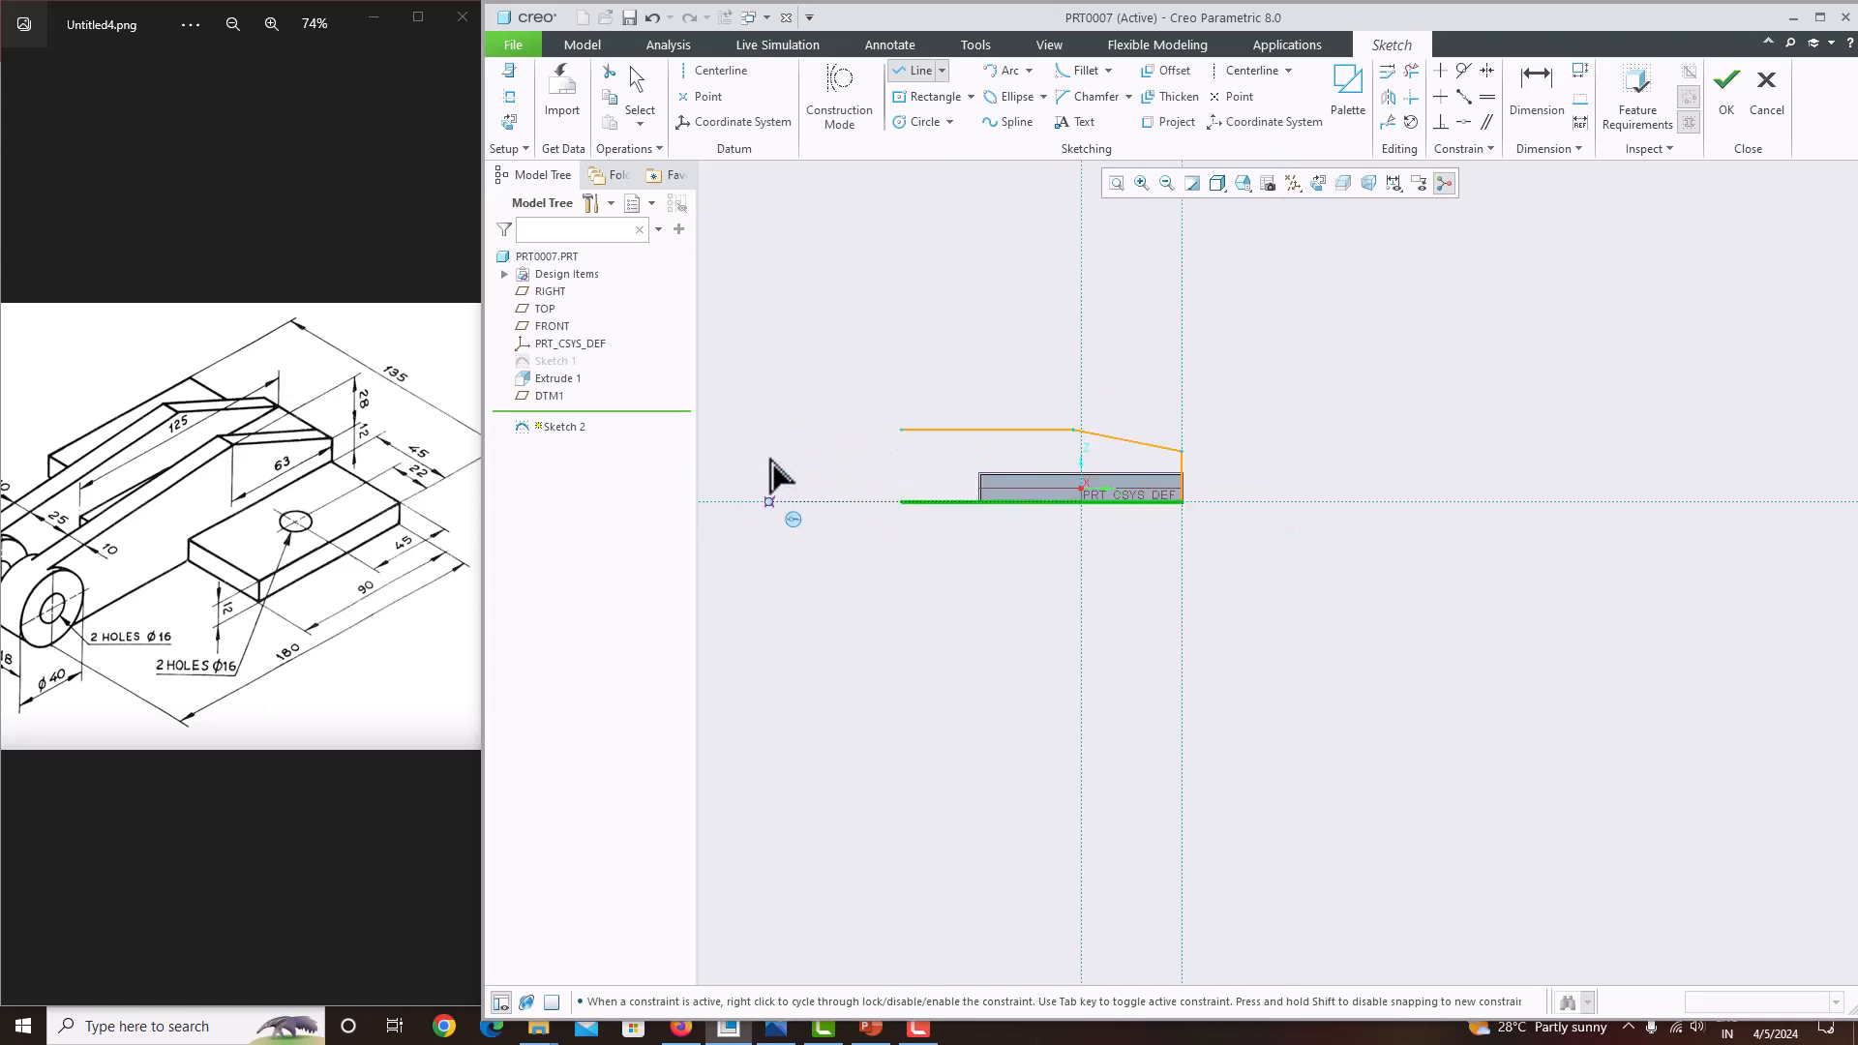
pyautogui.middleClick(891, 423)
pyautogui.middleClick(967, 445)
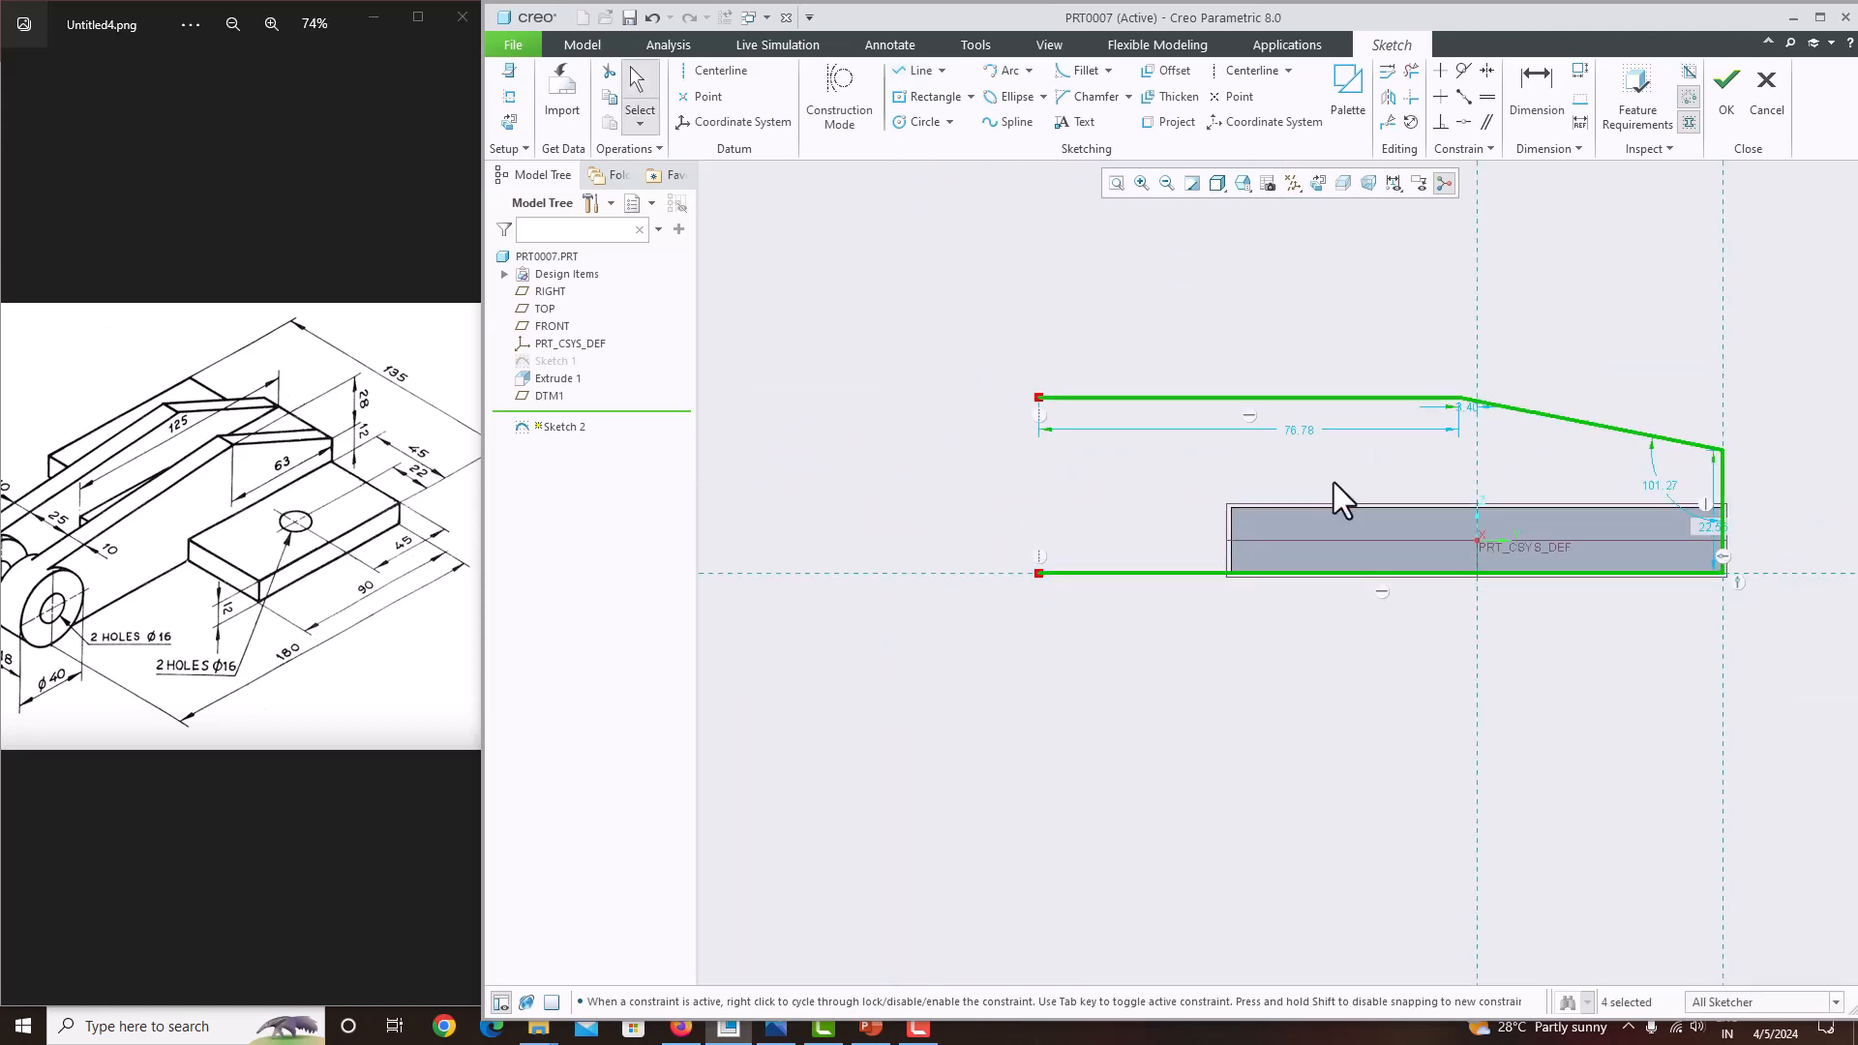
pyautogui.scroll(3, 1334, 482)
pyautogui.scroll(-2, 1316, 433)
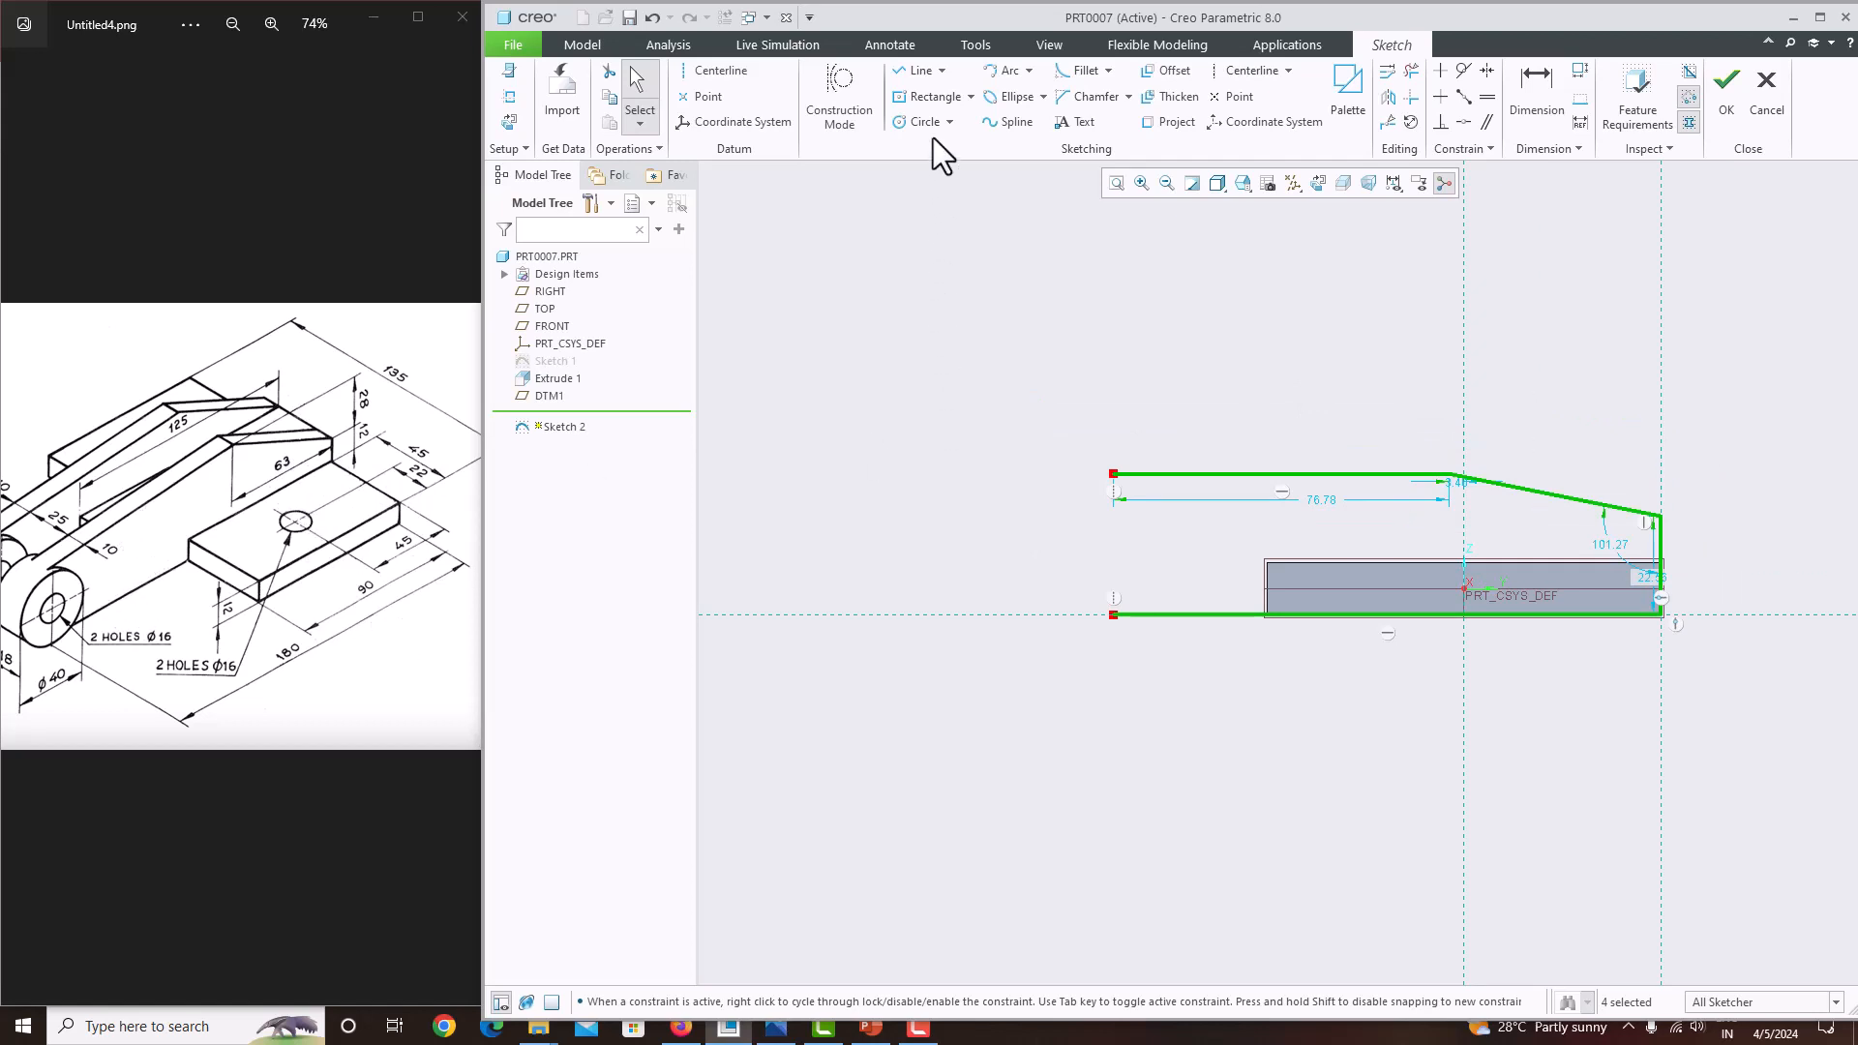
# Close the open end of the arm profile with a three-point tangent arc of about 16 mm radius between the top and bottom lines.
pyautogui.click(1029, 71)
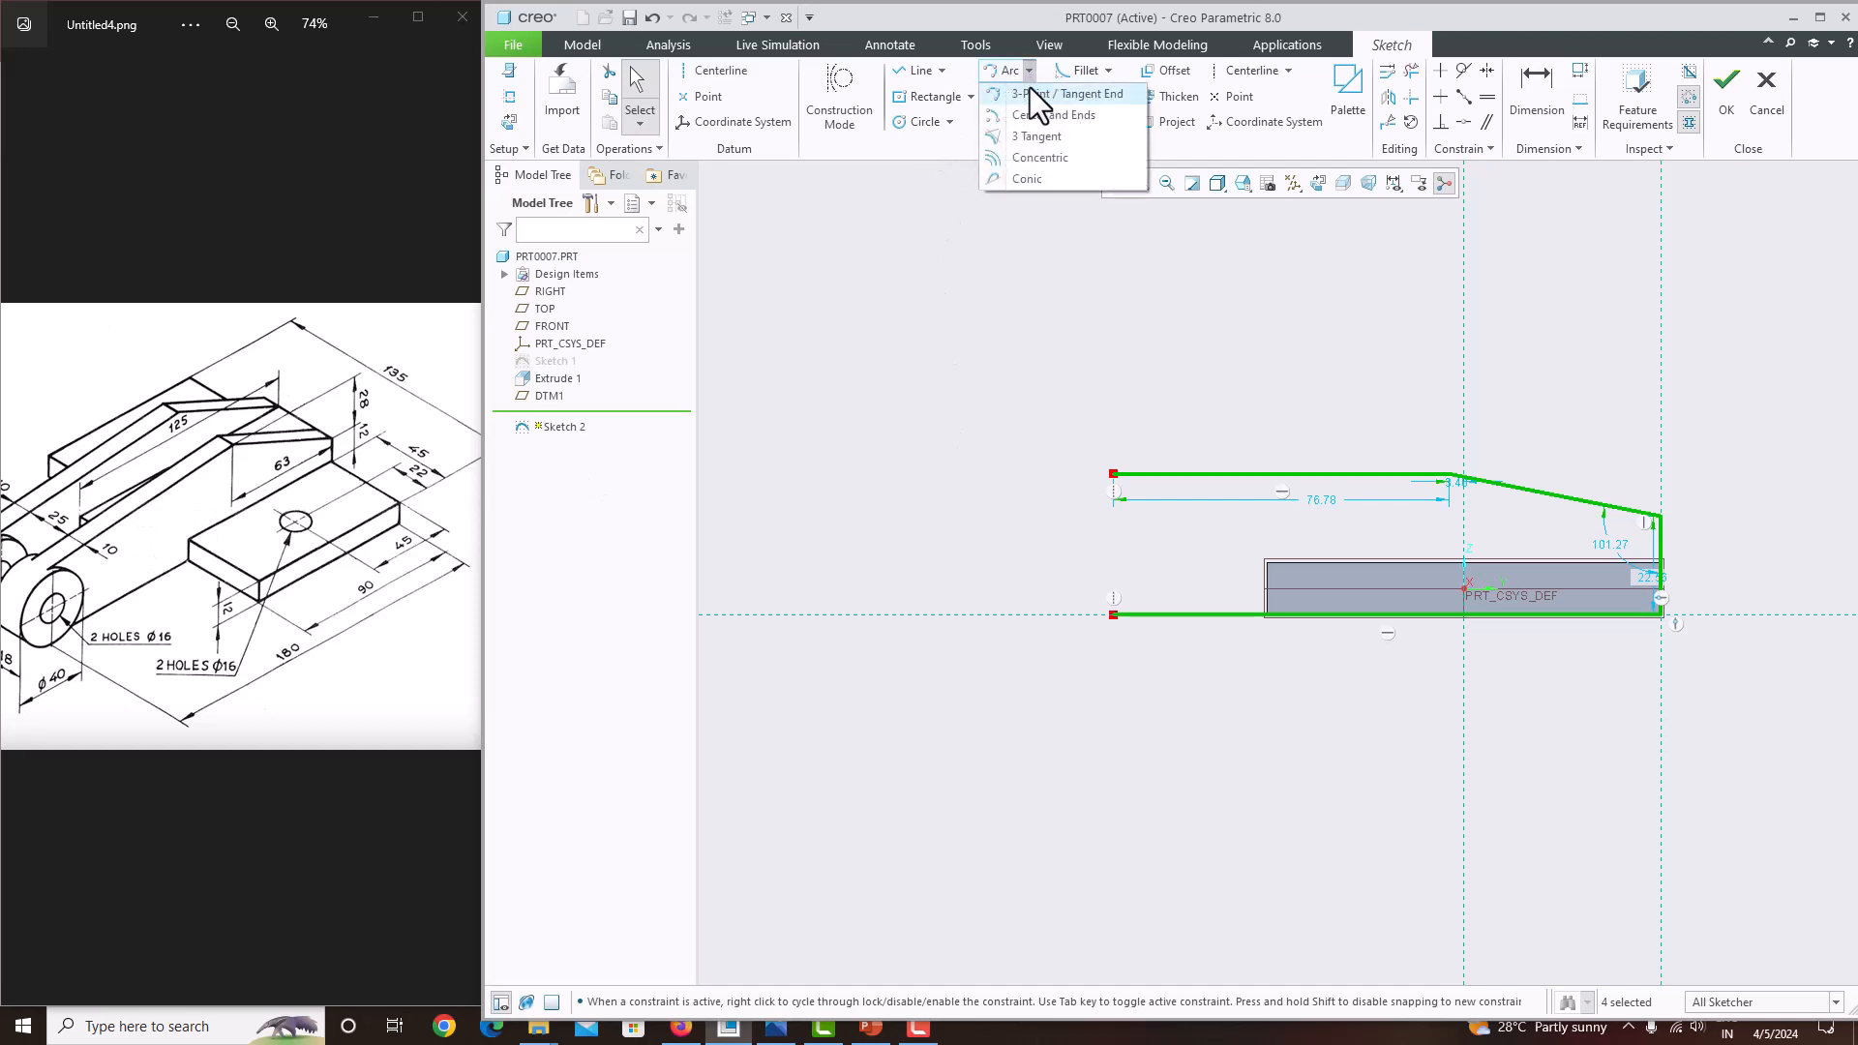
pyautogui.click(1032, 92)
pyautogui.click(1114, 474)
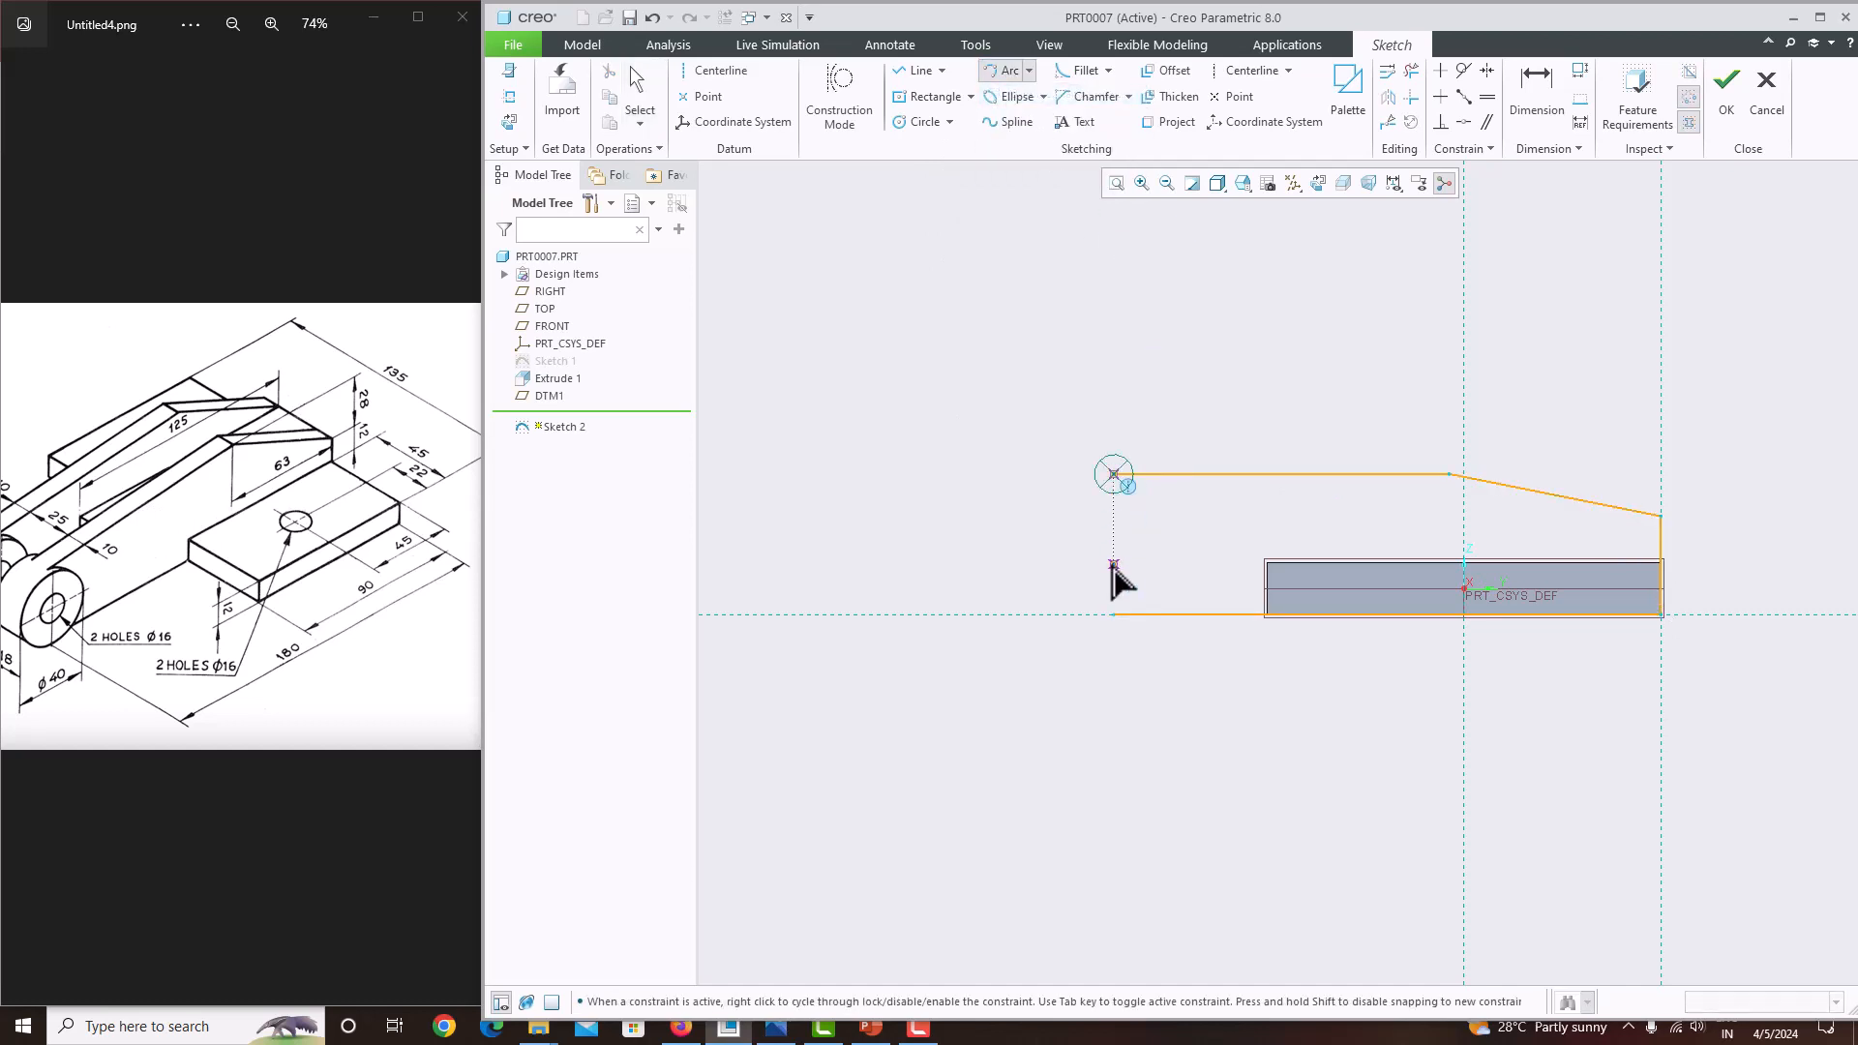
pyautogui.click(1113, 614)
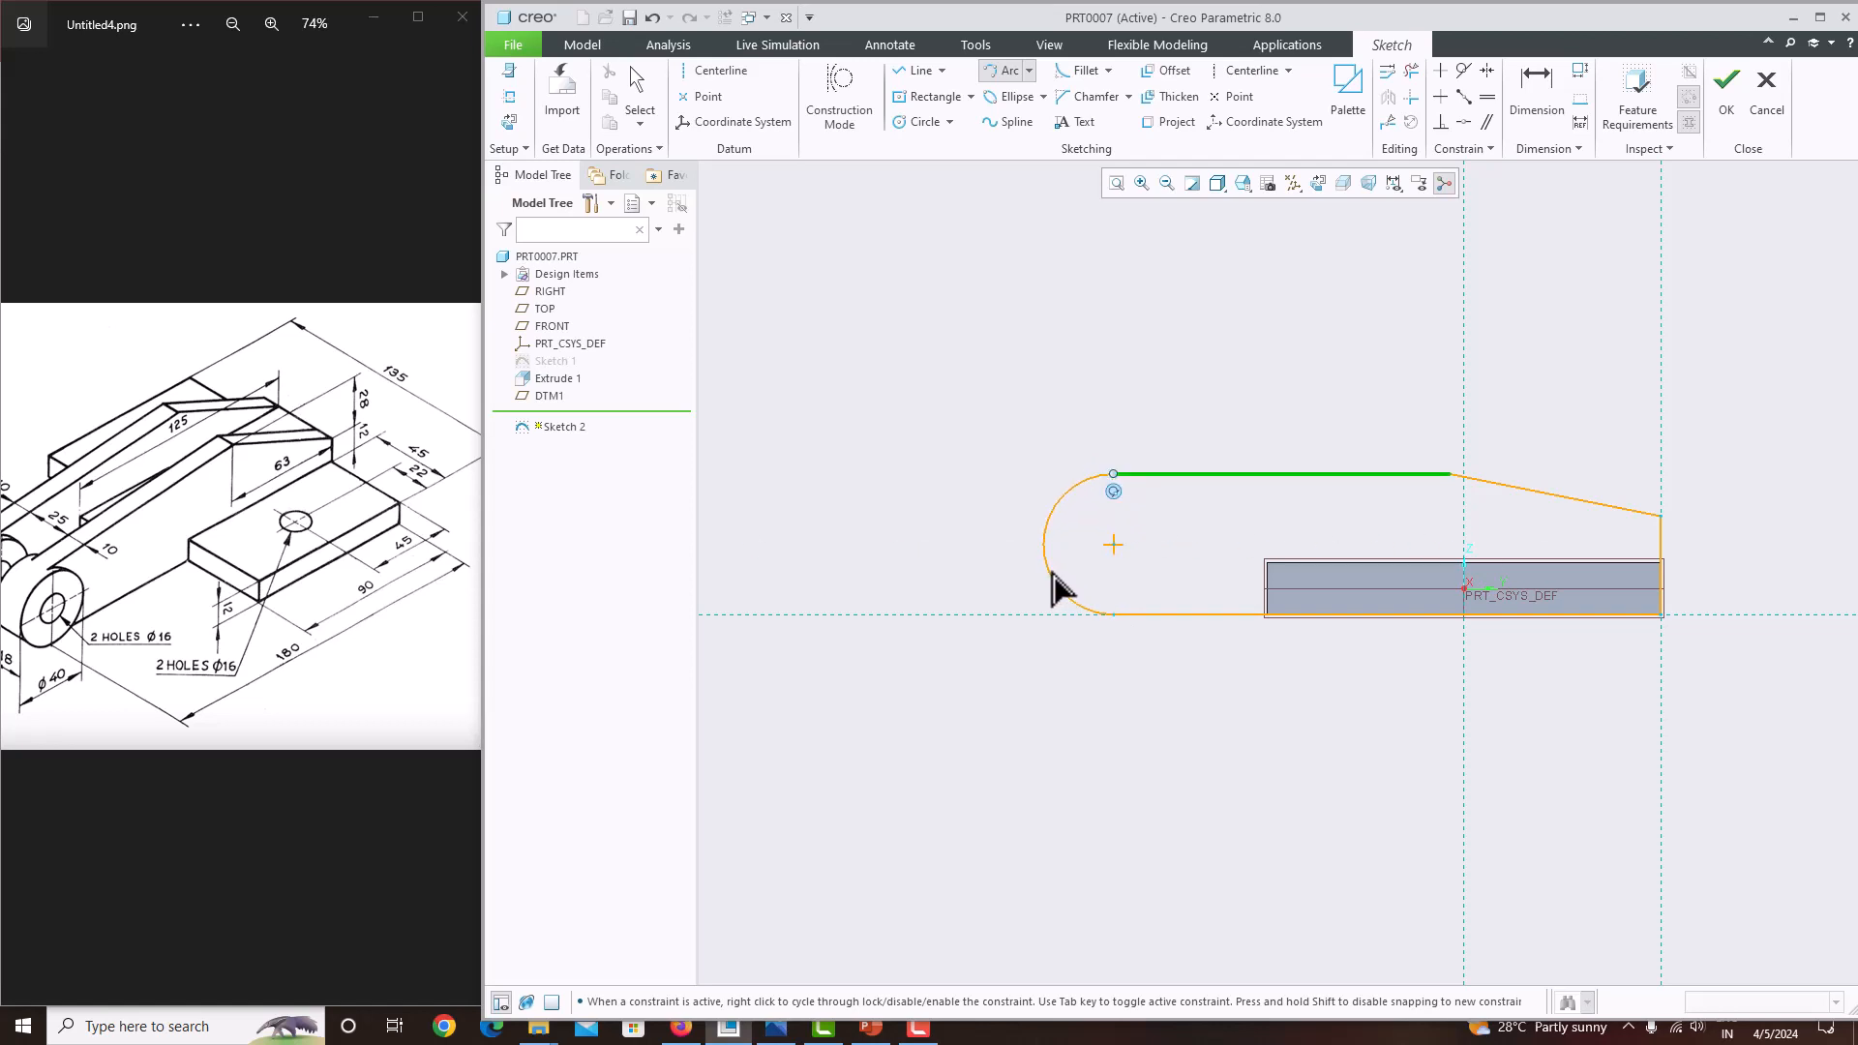
pyautogui.click(1048, 573)
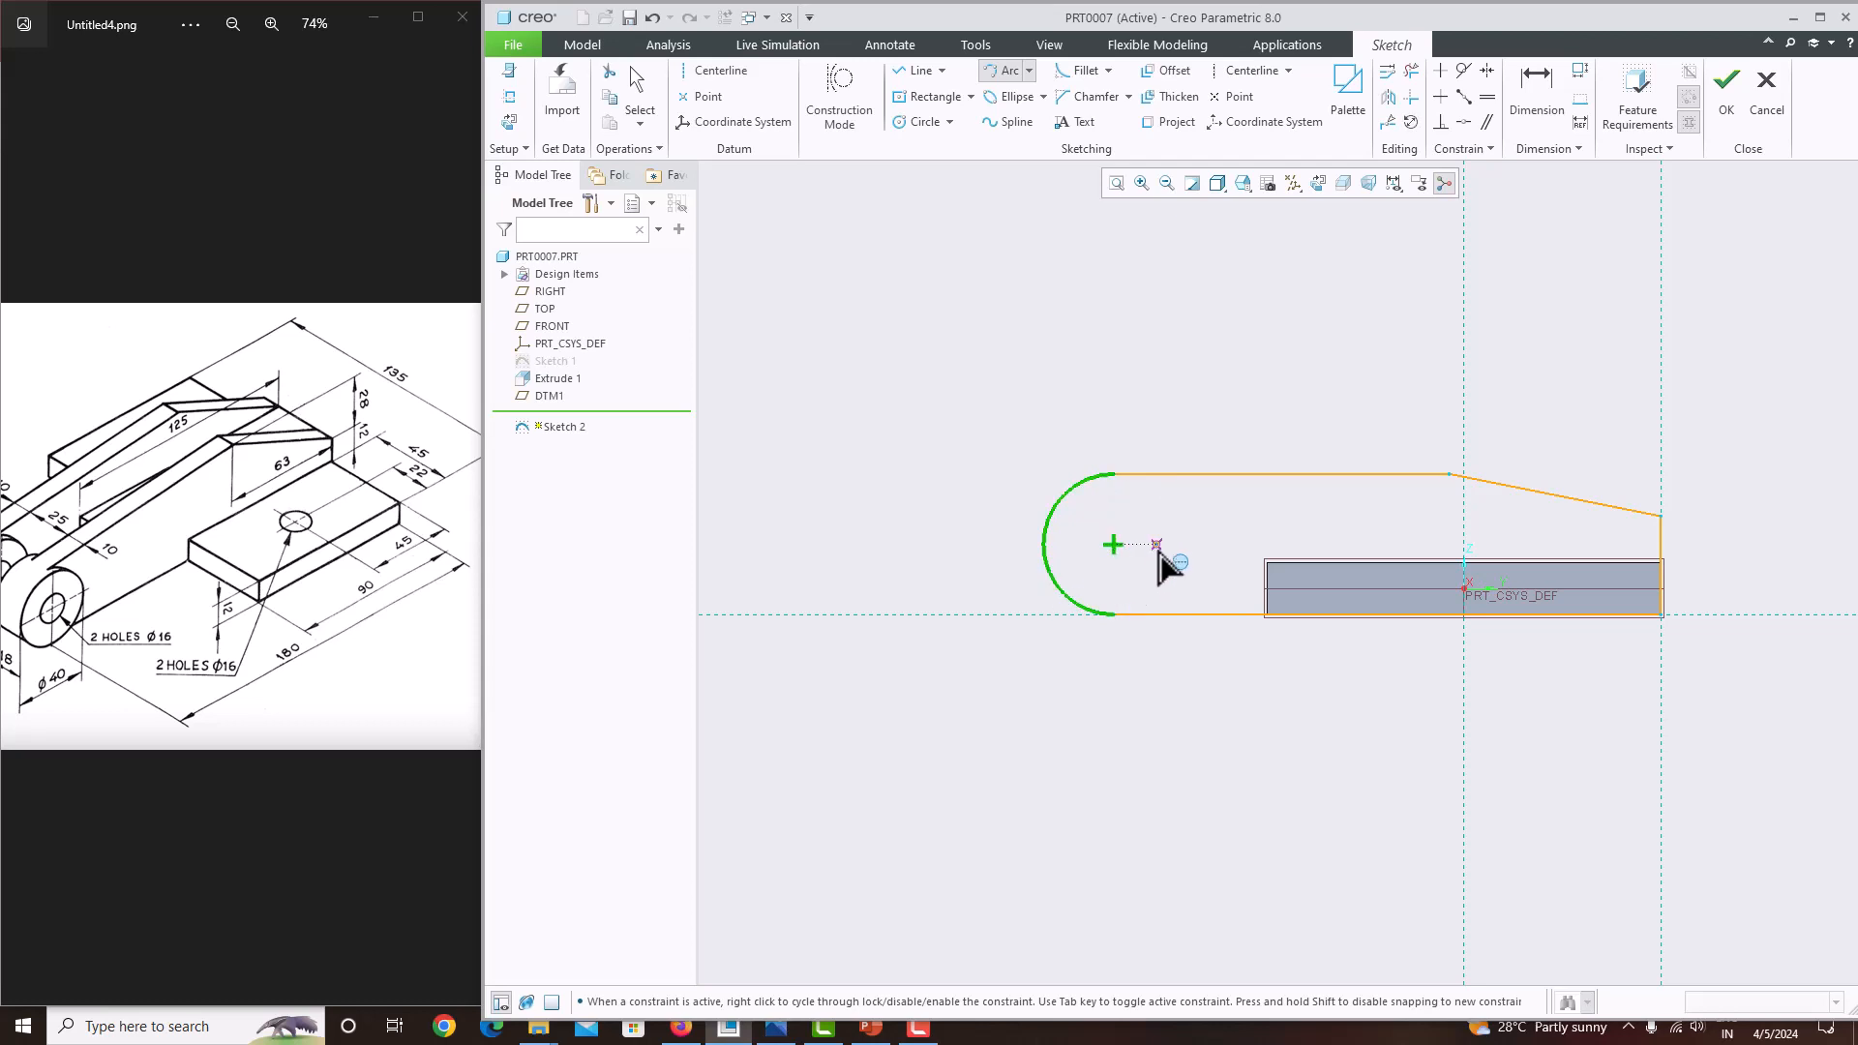
pyautogui.middleClick(1174, 540)
pyautogui.scroll(-2, 1101, 532)
pyautogui.scroll(3, 979, 544)
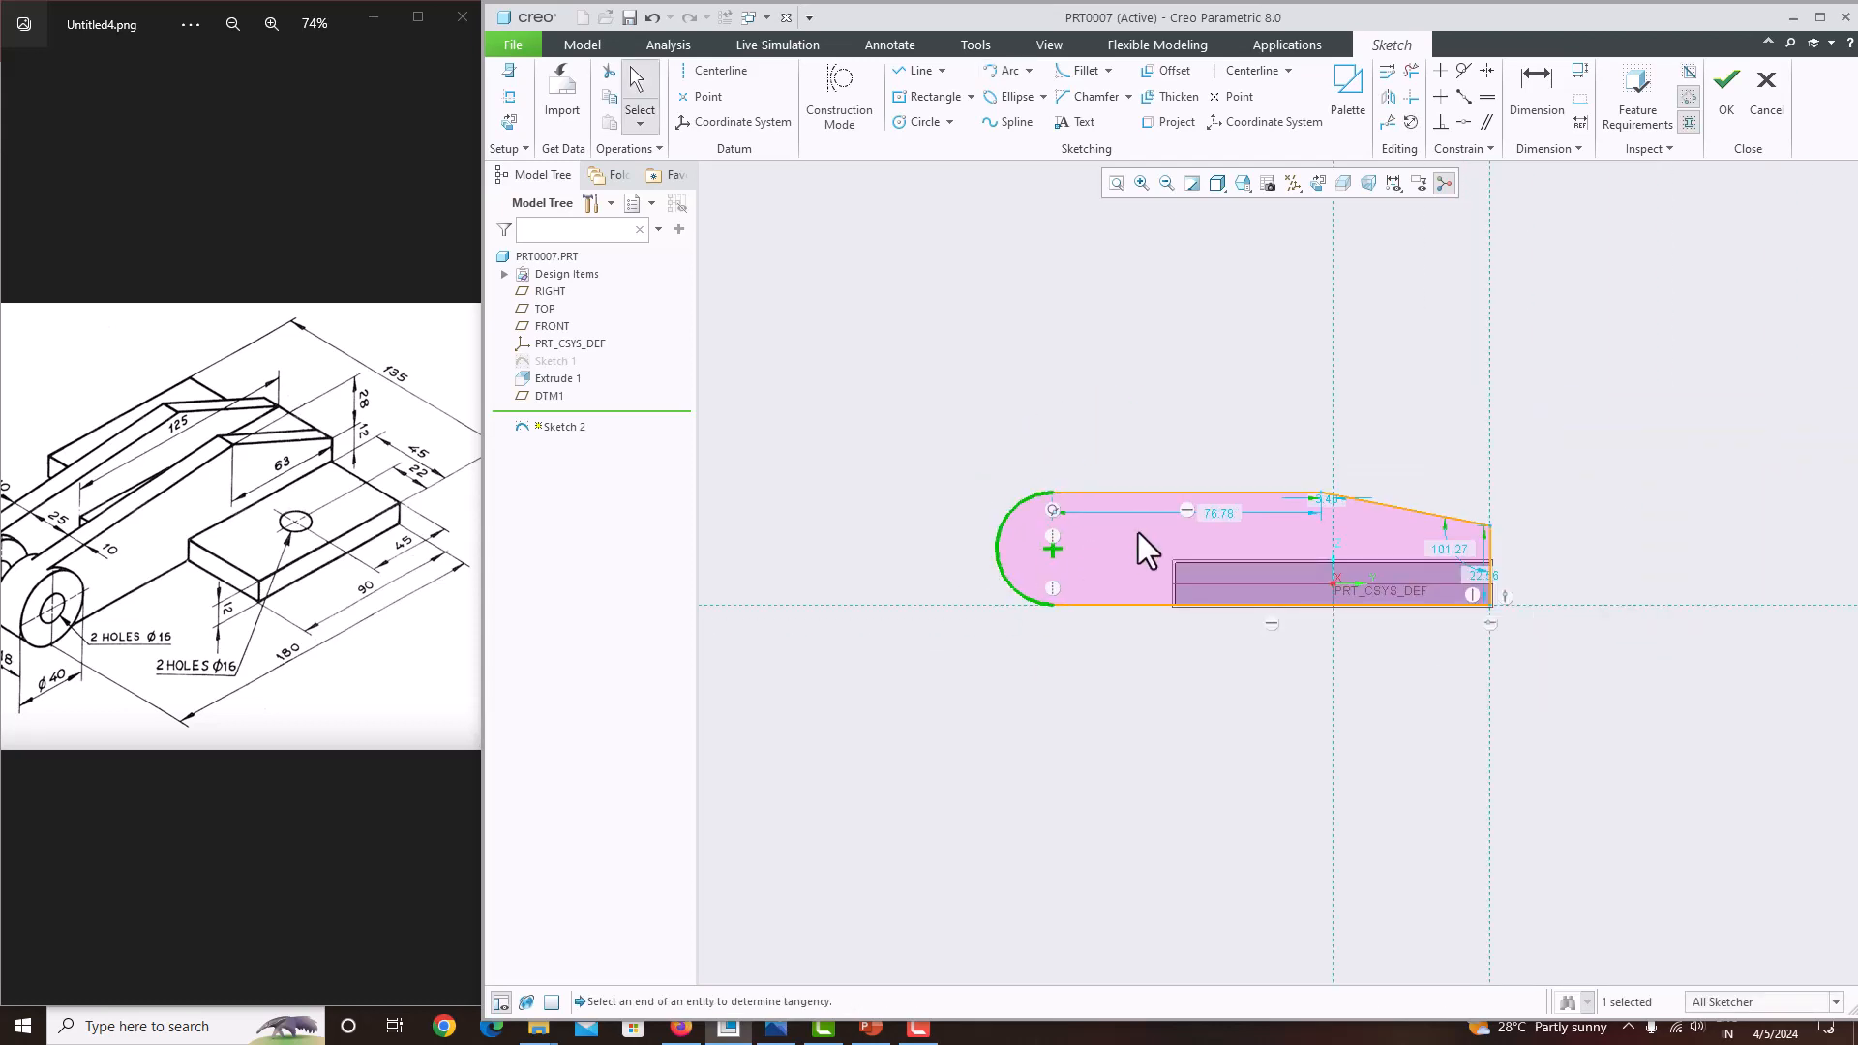
pyautogui.scroll(-3, 1078, 555)
pyautogui.scroll(2, 1078, 553)
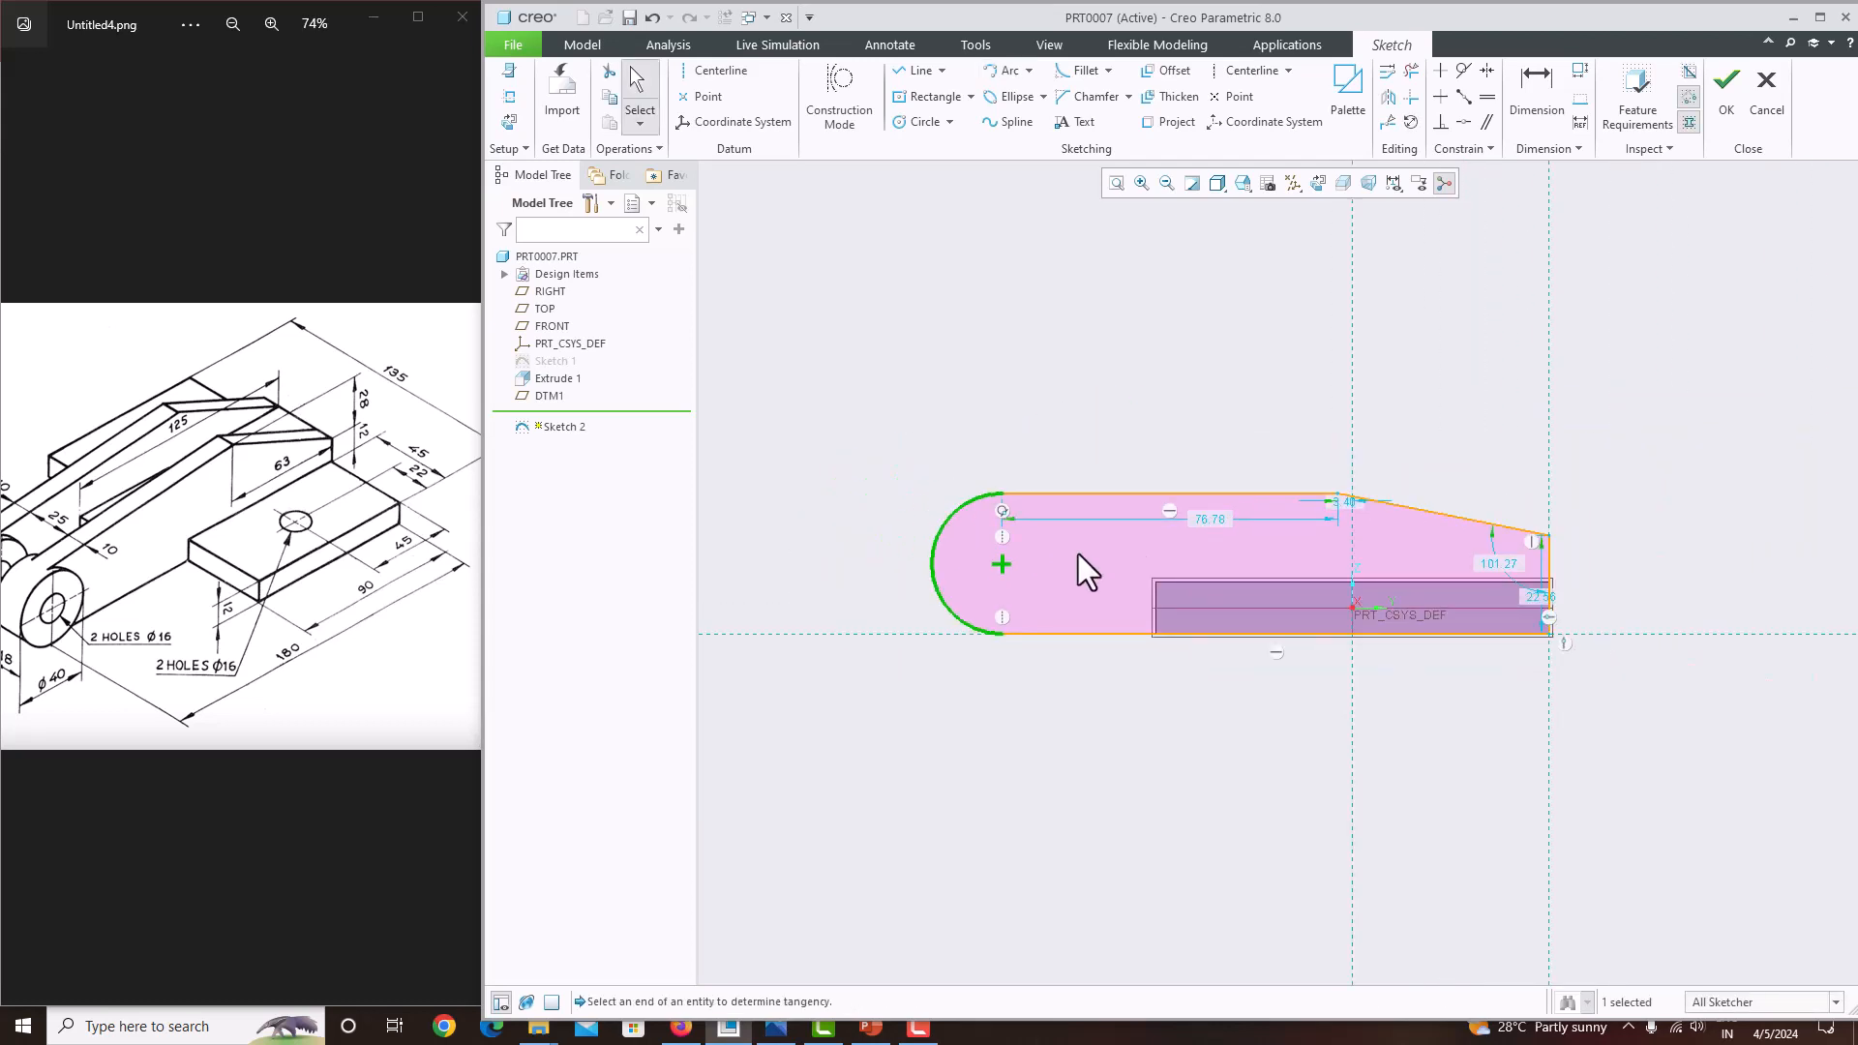
# Delete the horizontal constraint on the profile's top line and reposition the two height dimensions clear of the profile beyond the plate's end.
pyautogui.click(1165, 513)
pyautogui.press('Delete')
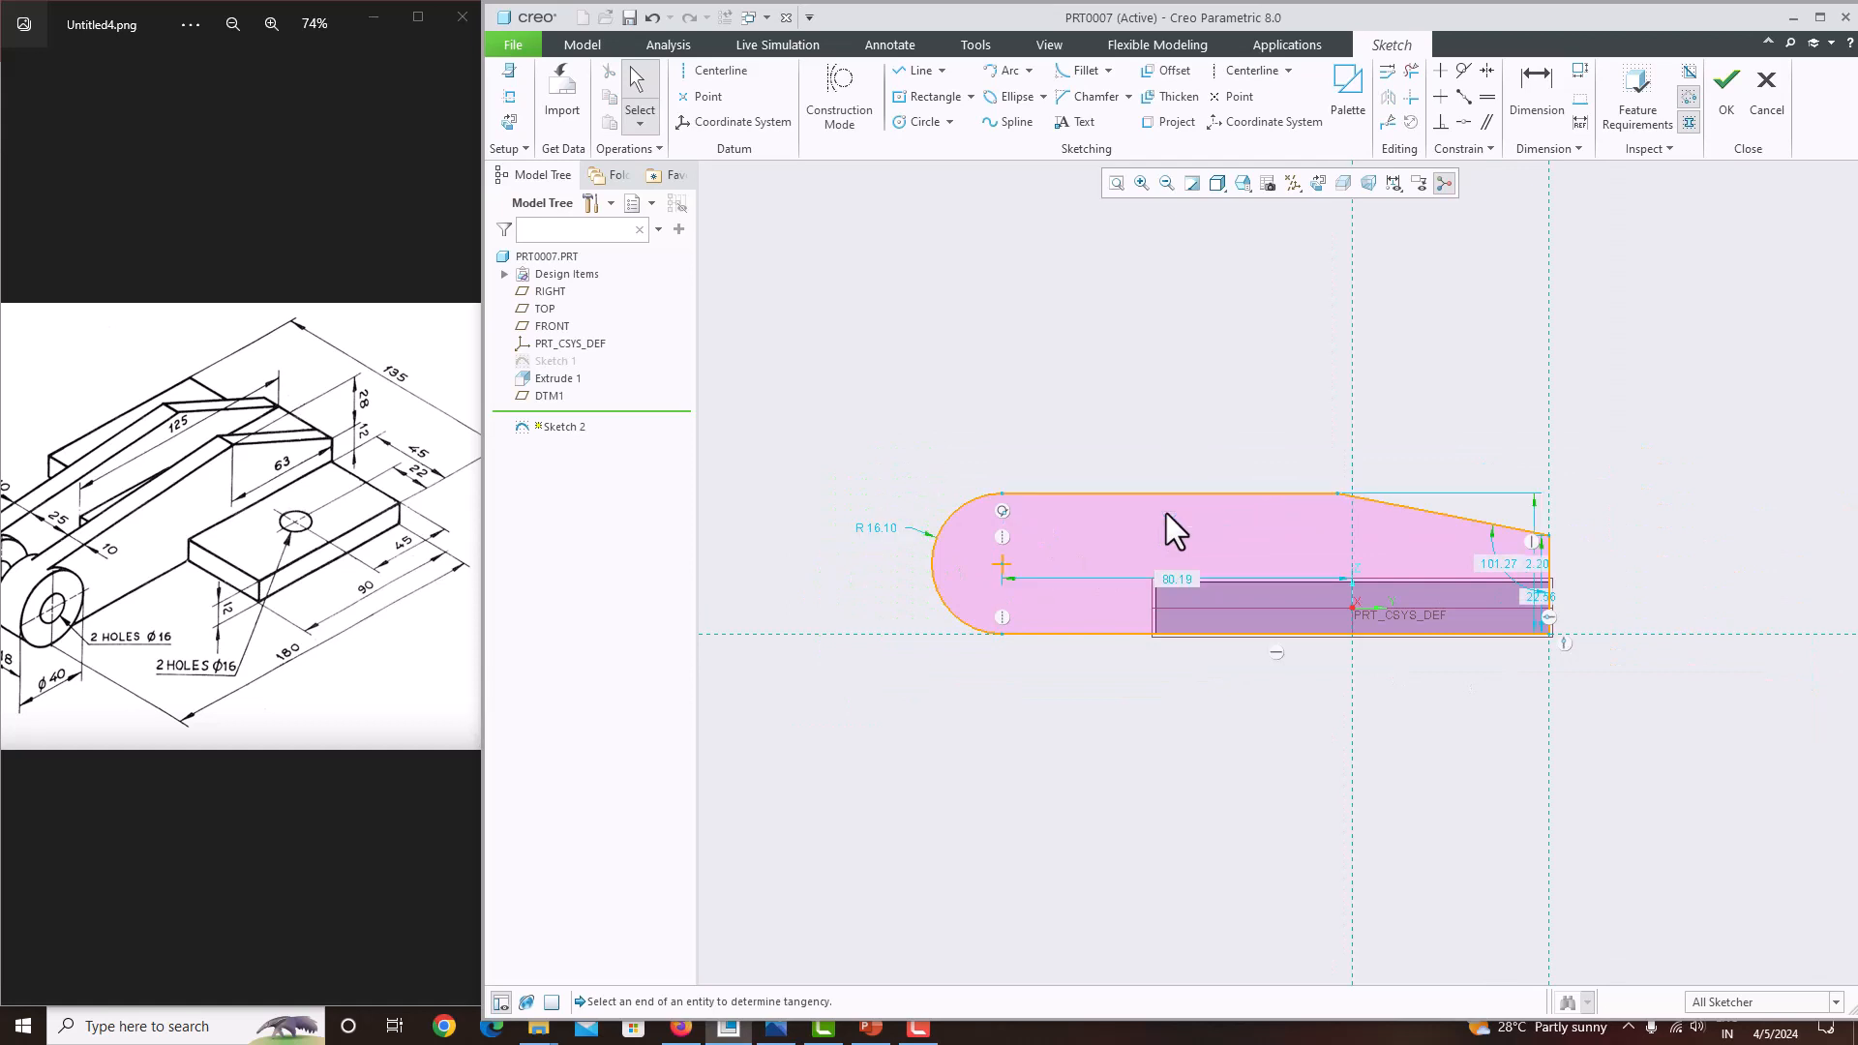
pyautogui.scroll(3, 1217, 503)
pyautogui.scroll(-2, 1099, 581)
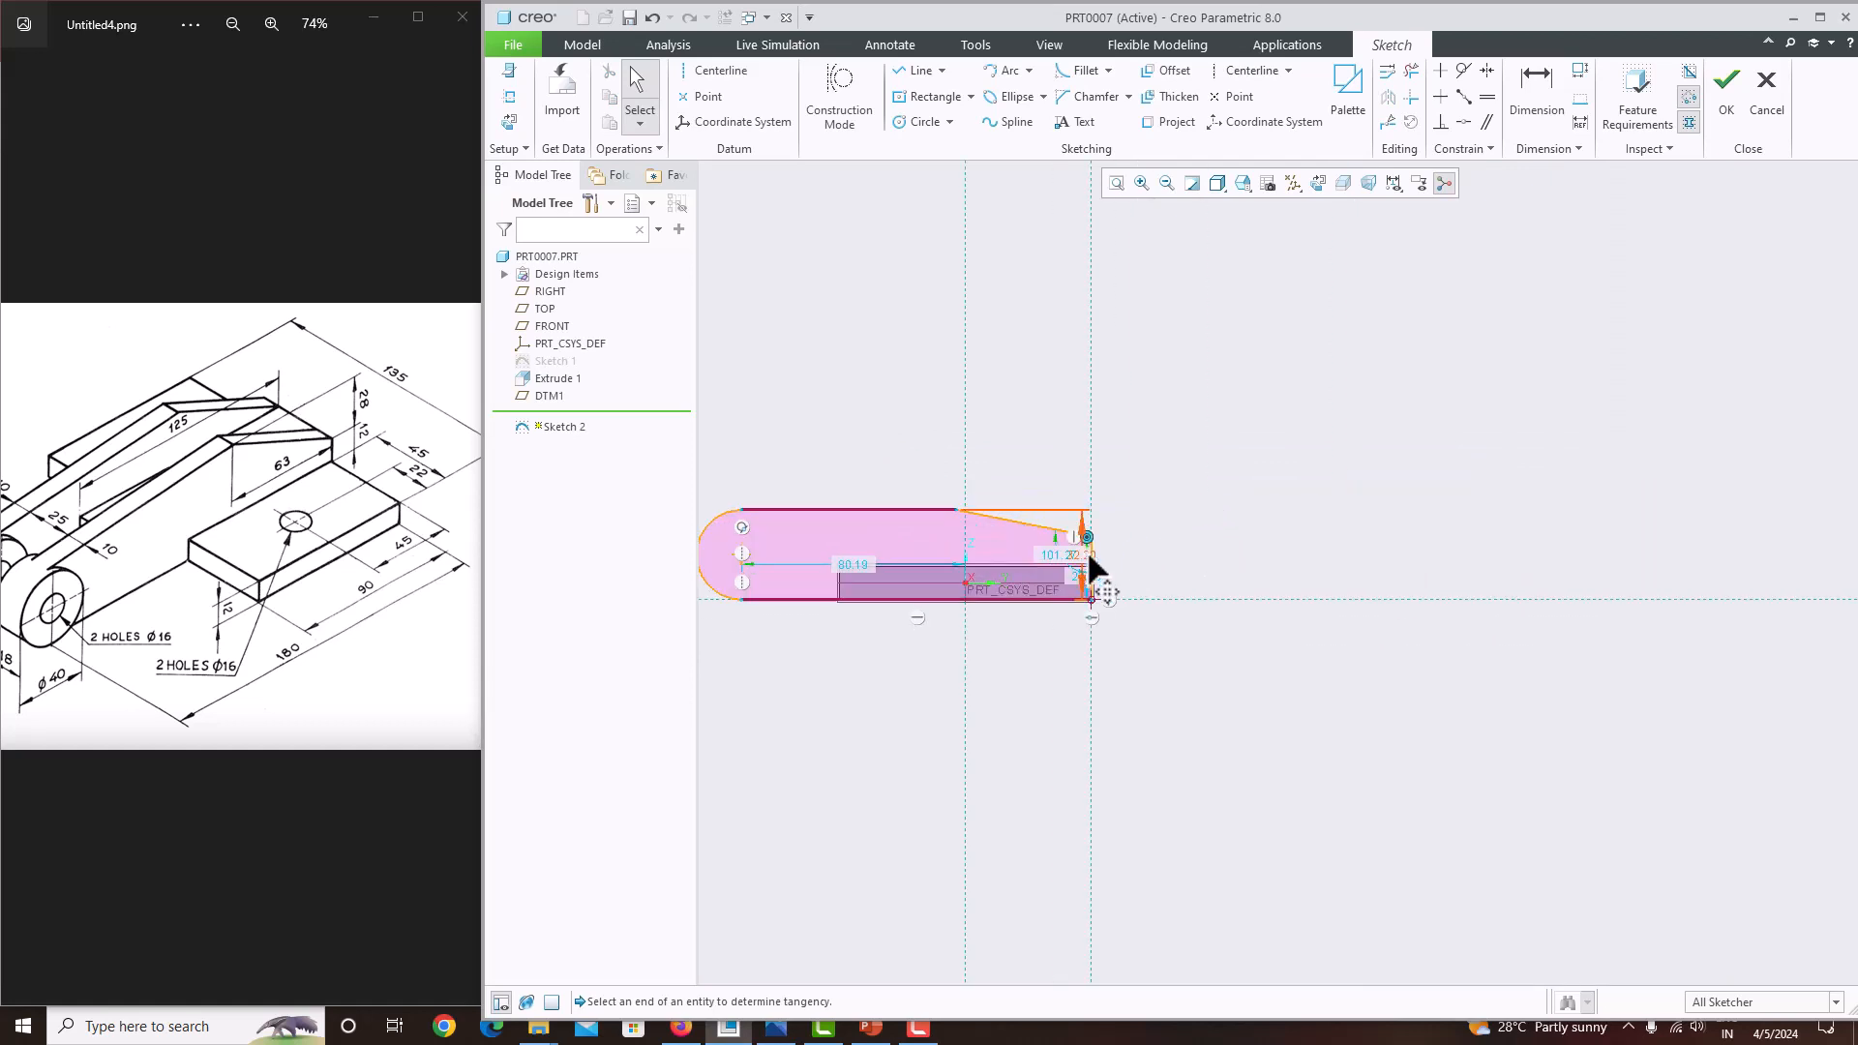
pyautogui.scroll(2, 1295, 687)
pyautogui.scroll(-2, 1139, 580)
pyautogui.scroll(2, 910, 438)
pyautogui.scroll(-4, 892, 434)
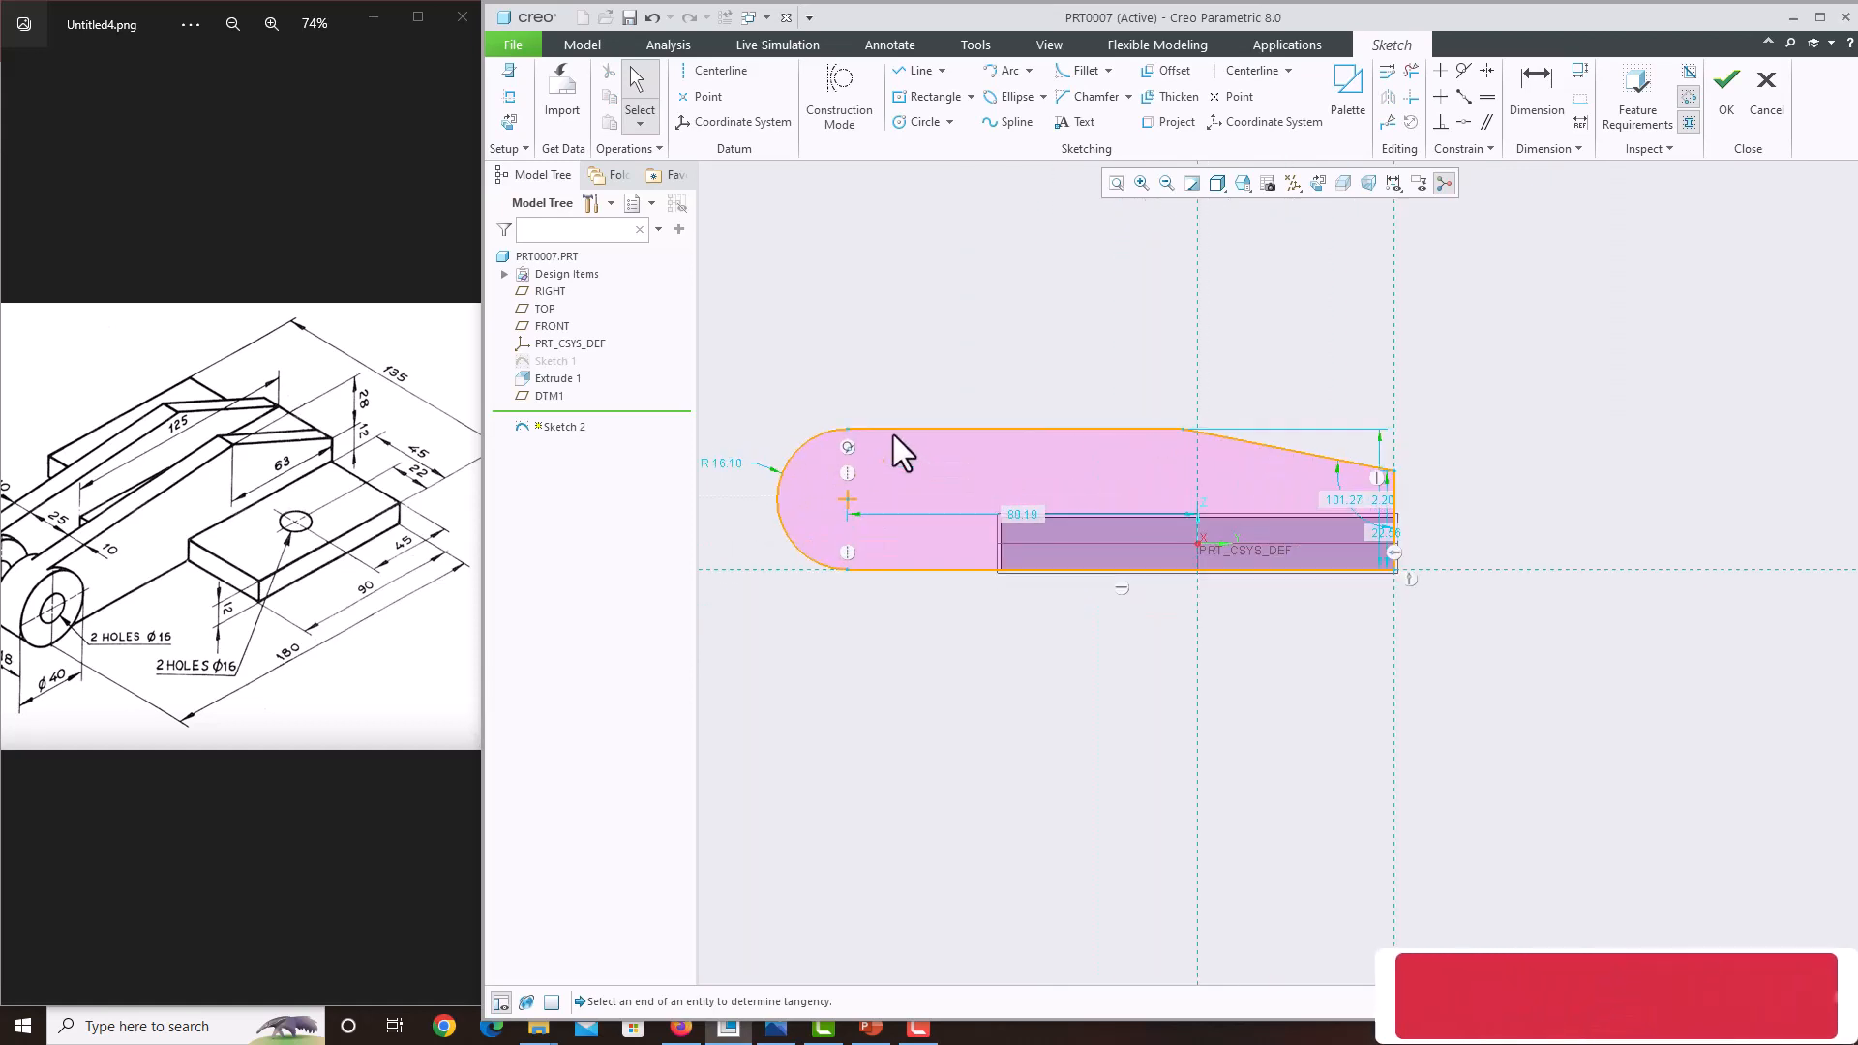
pyautogui.moveTo(1494, 516); pyautogui.dragTo(1635, 514)
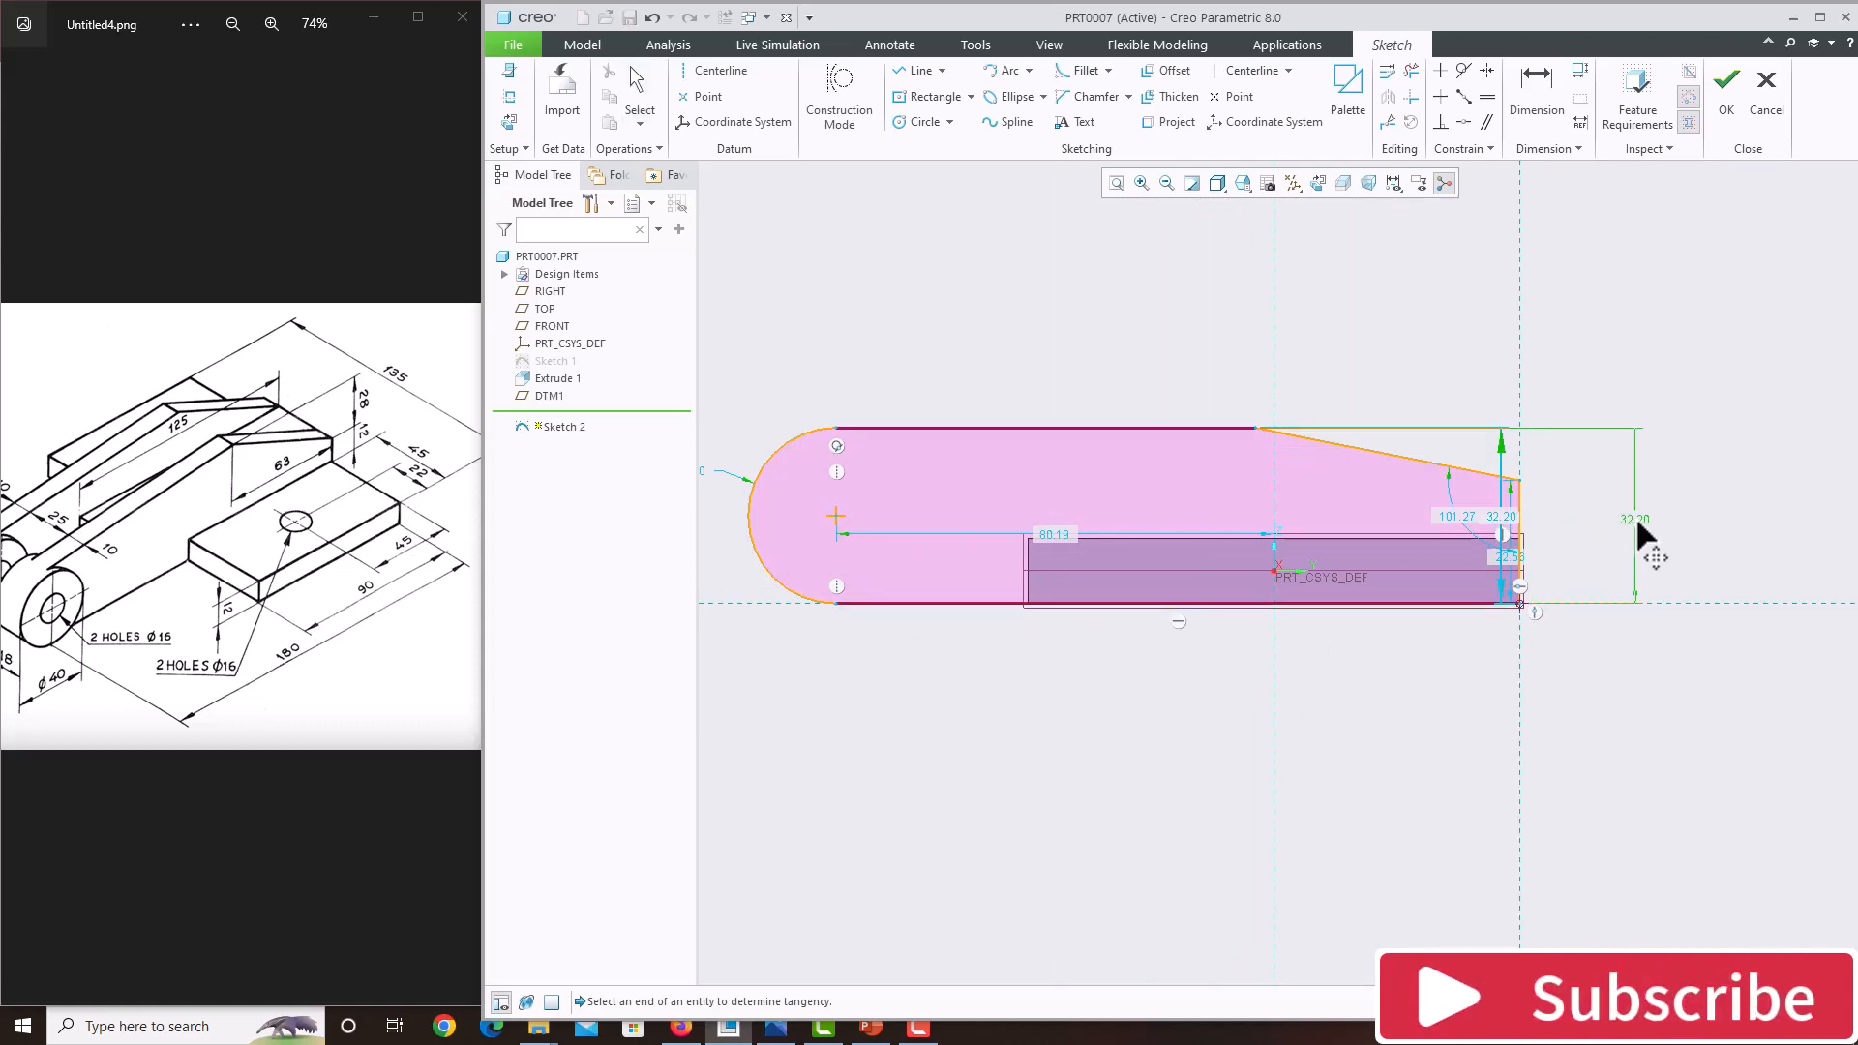
pyautogui.middleClick(1576, 563)
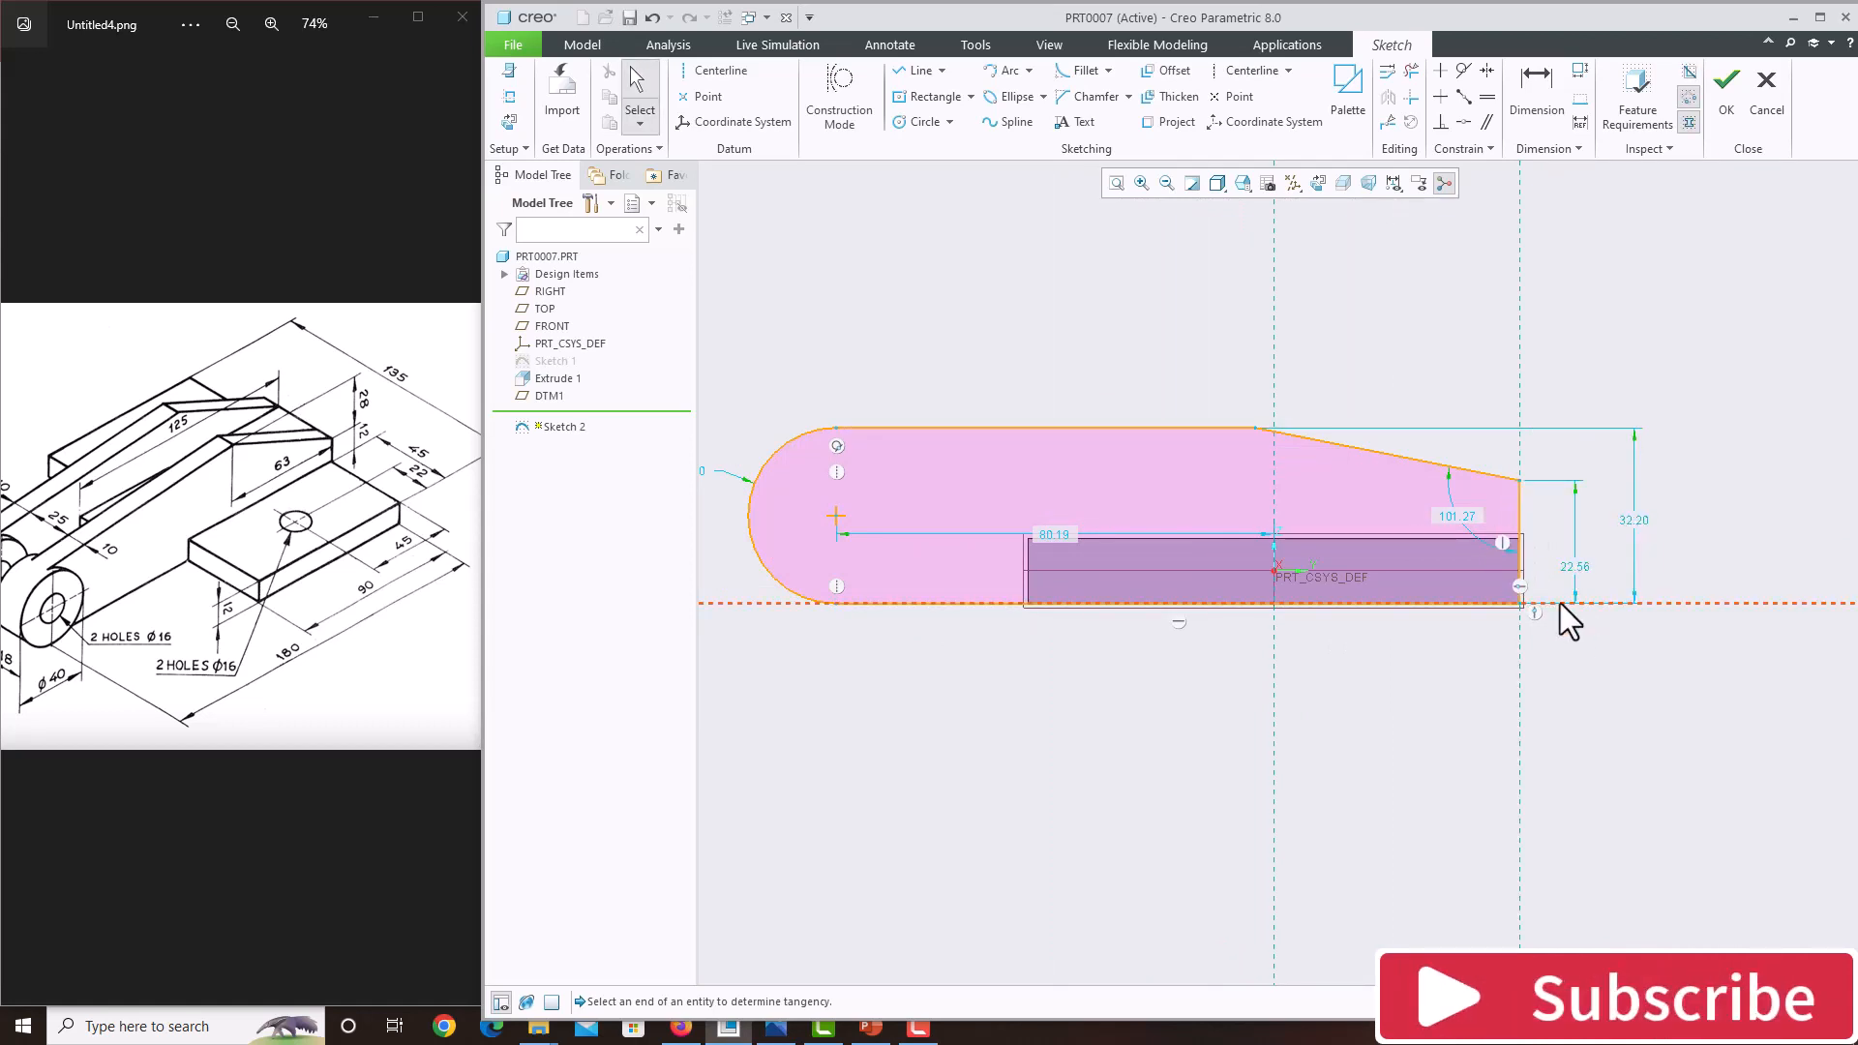
# Add the base plate's top edge as a sketch reference.
pyautogui.click(1536, 87)
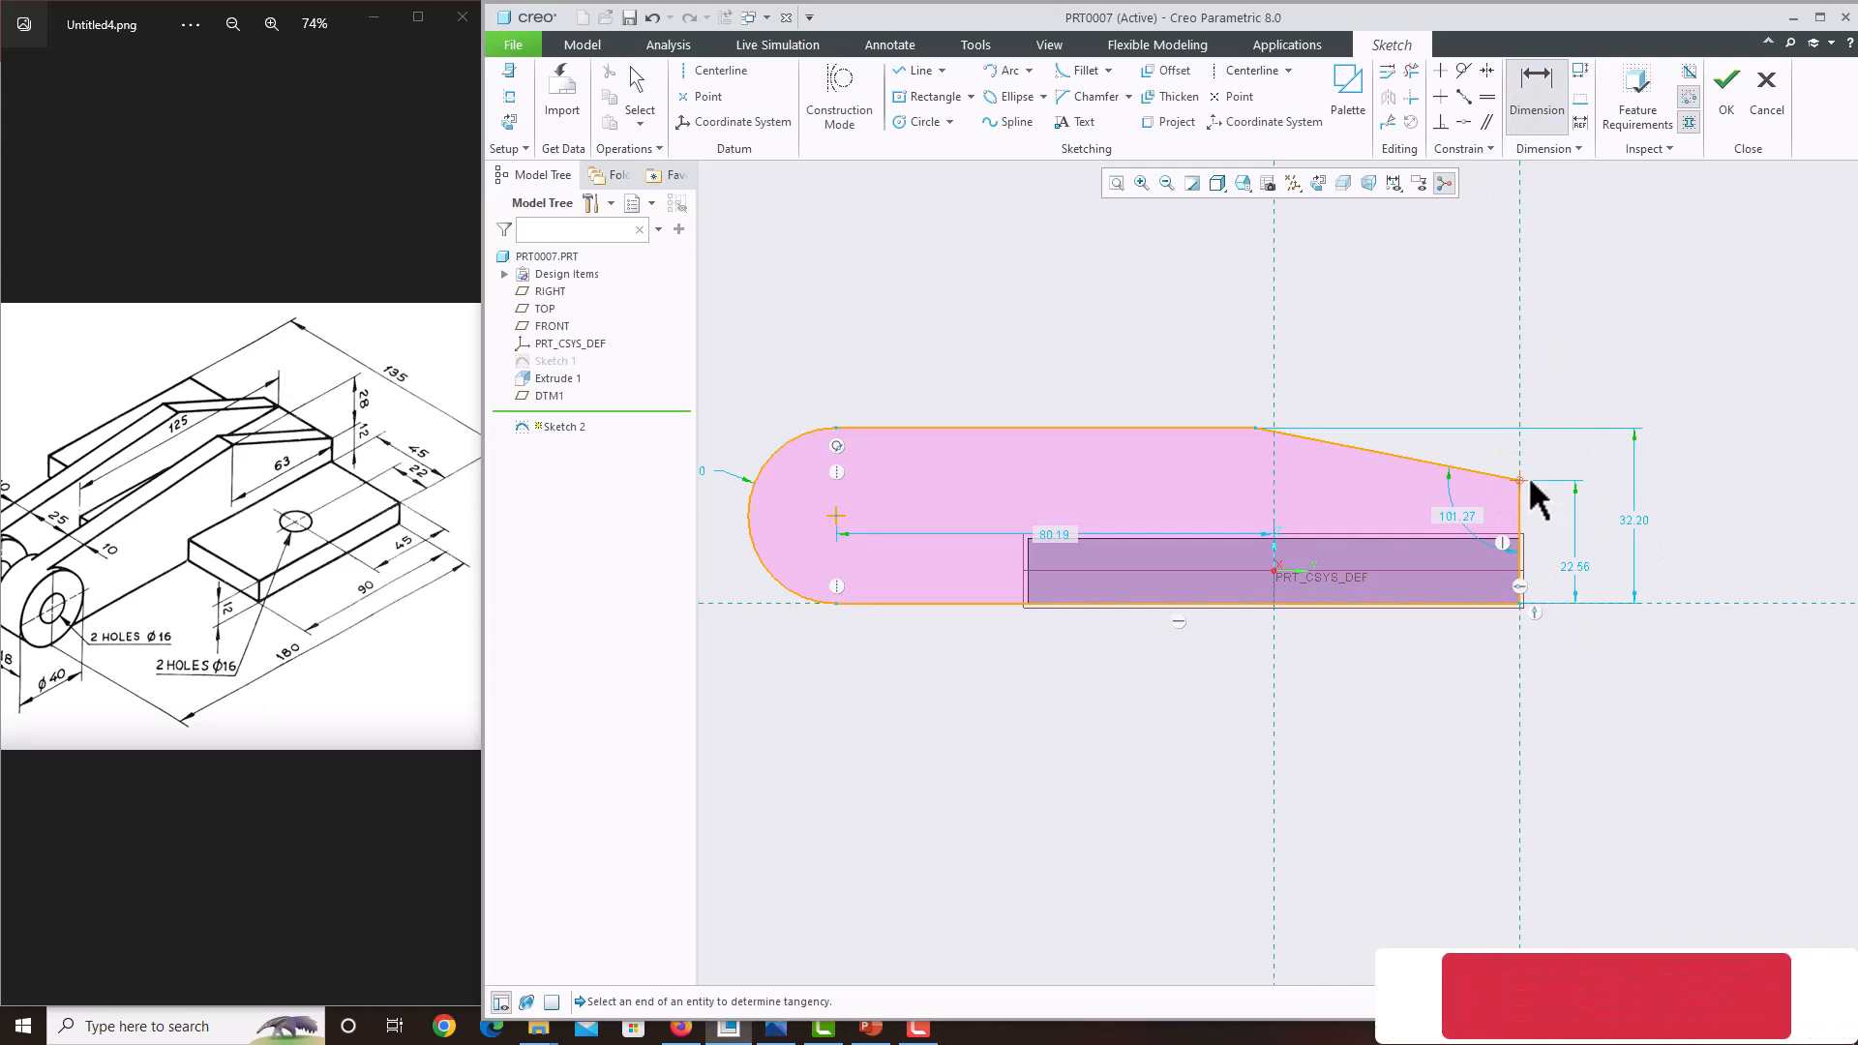
pyautogui.scroll(-5, 1521, 538)
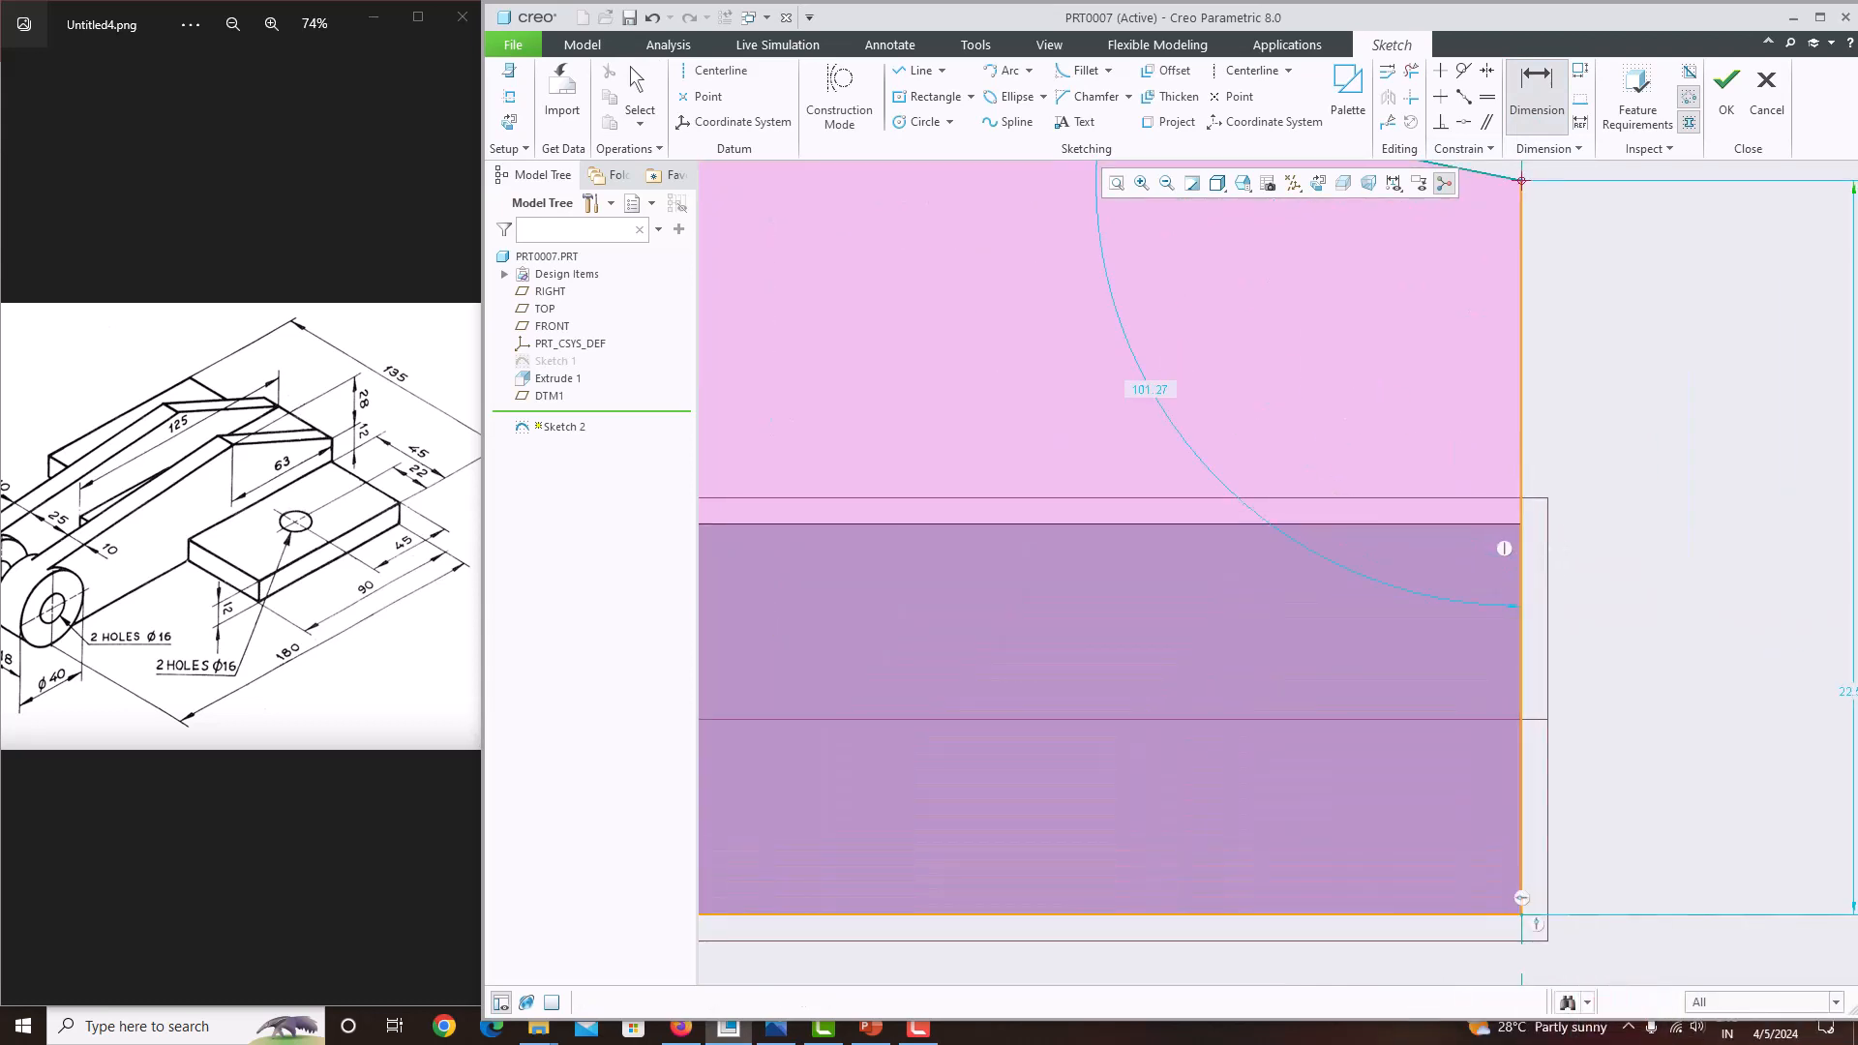
pyautogui.click(510, 97)
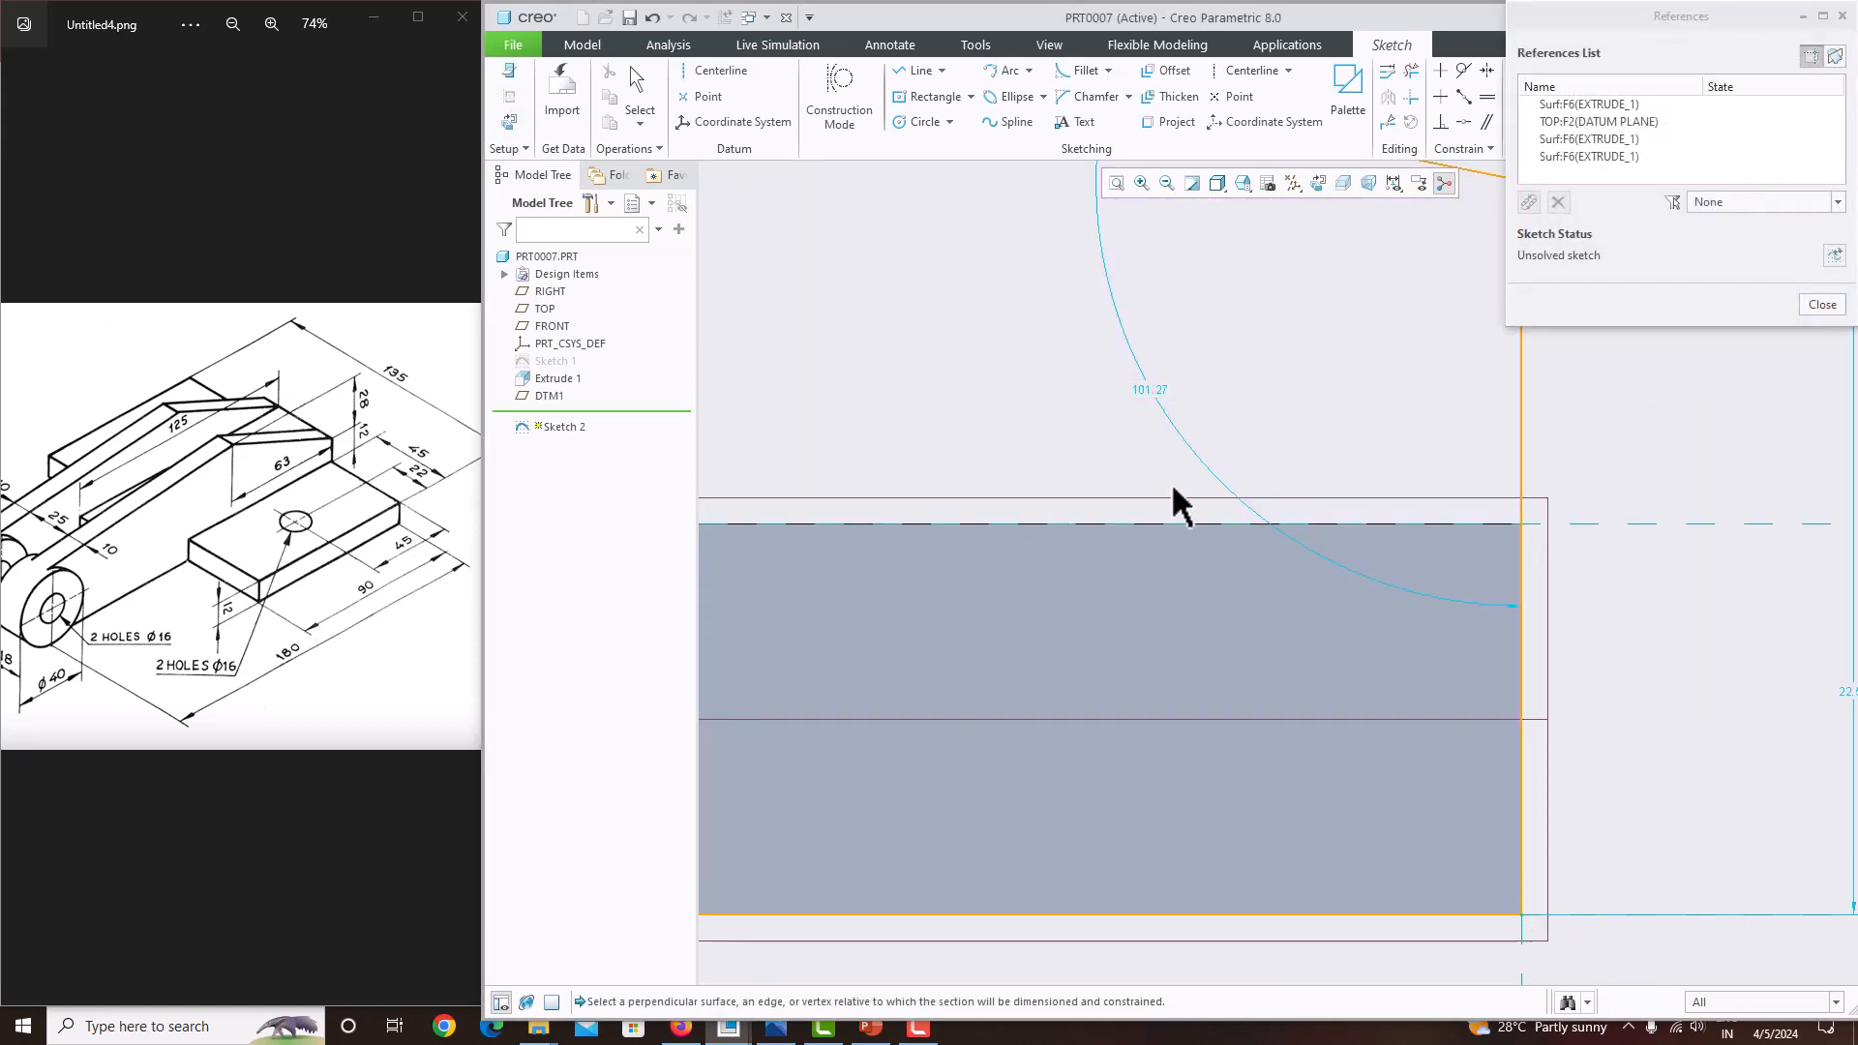
pyautogui.click(1822, 304)
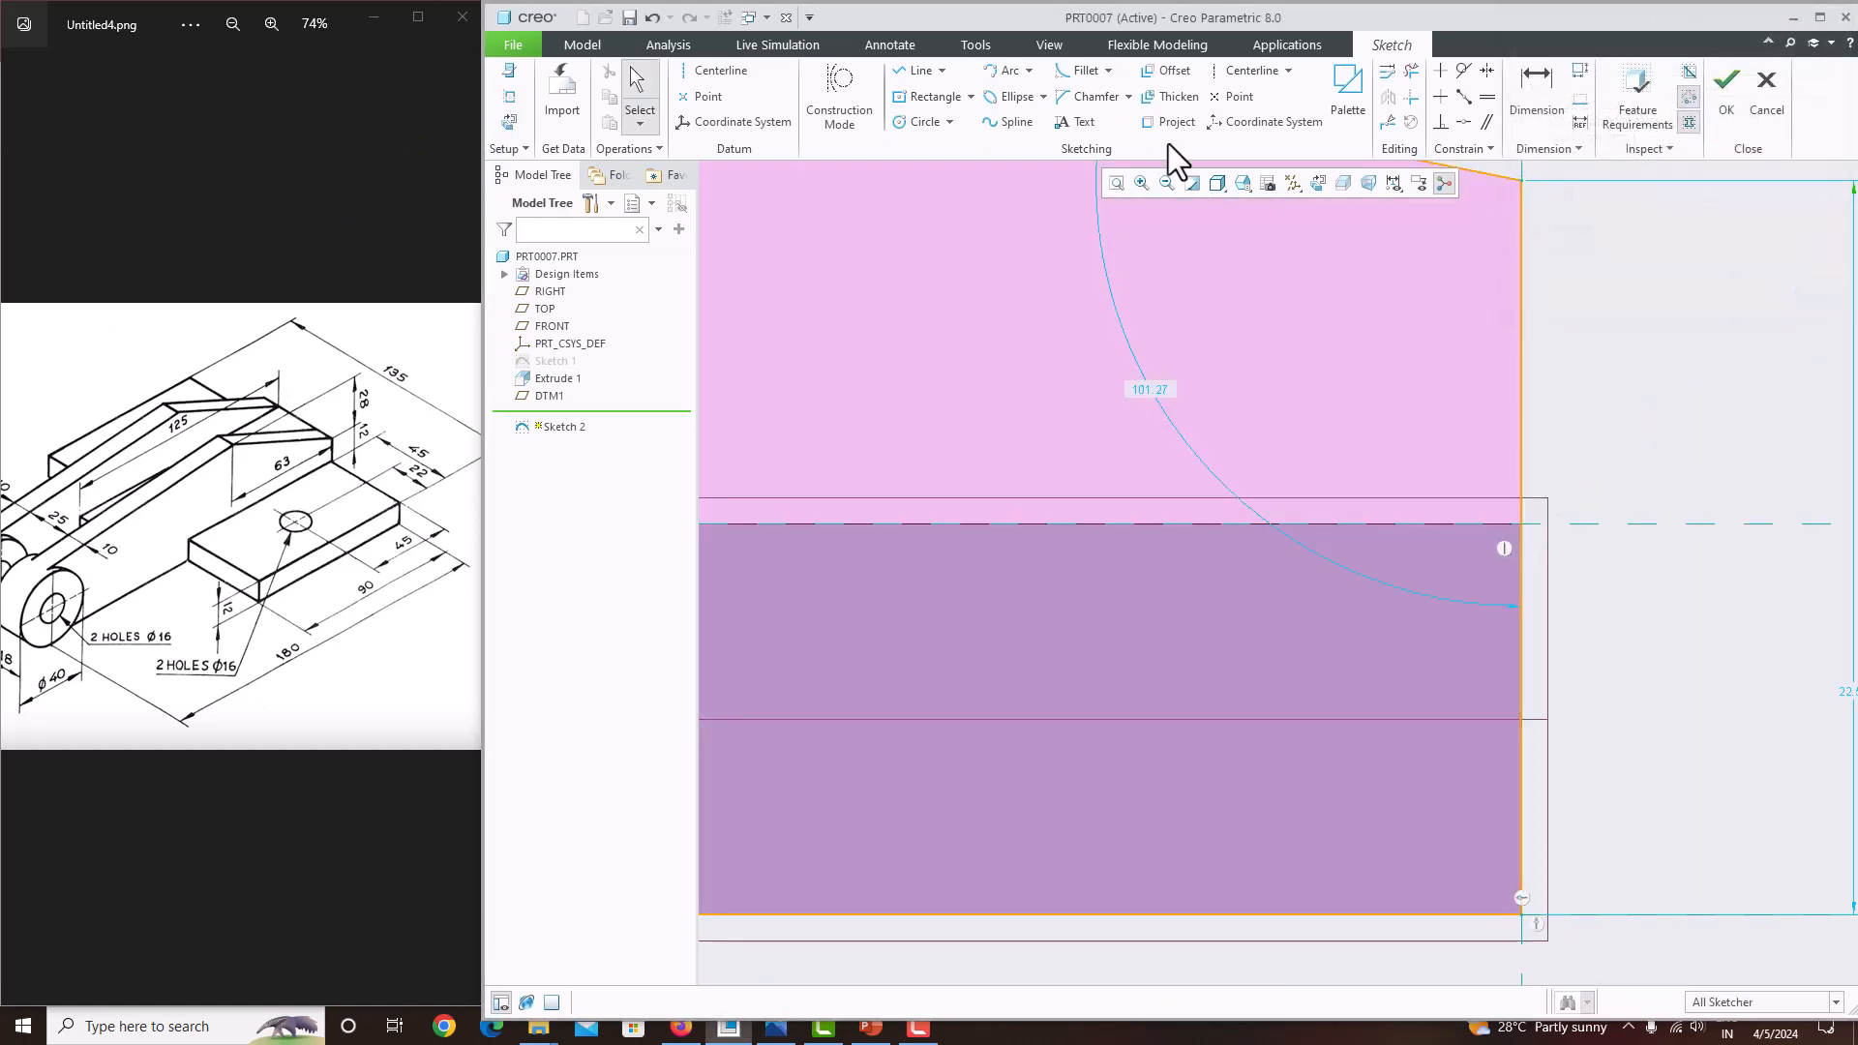
# Dimension the height from the plate's top edge to the upper end of the profile's vertical line as 12 mm.
pyautogui.click(1549, 88)
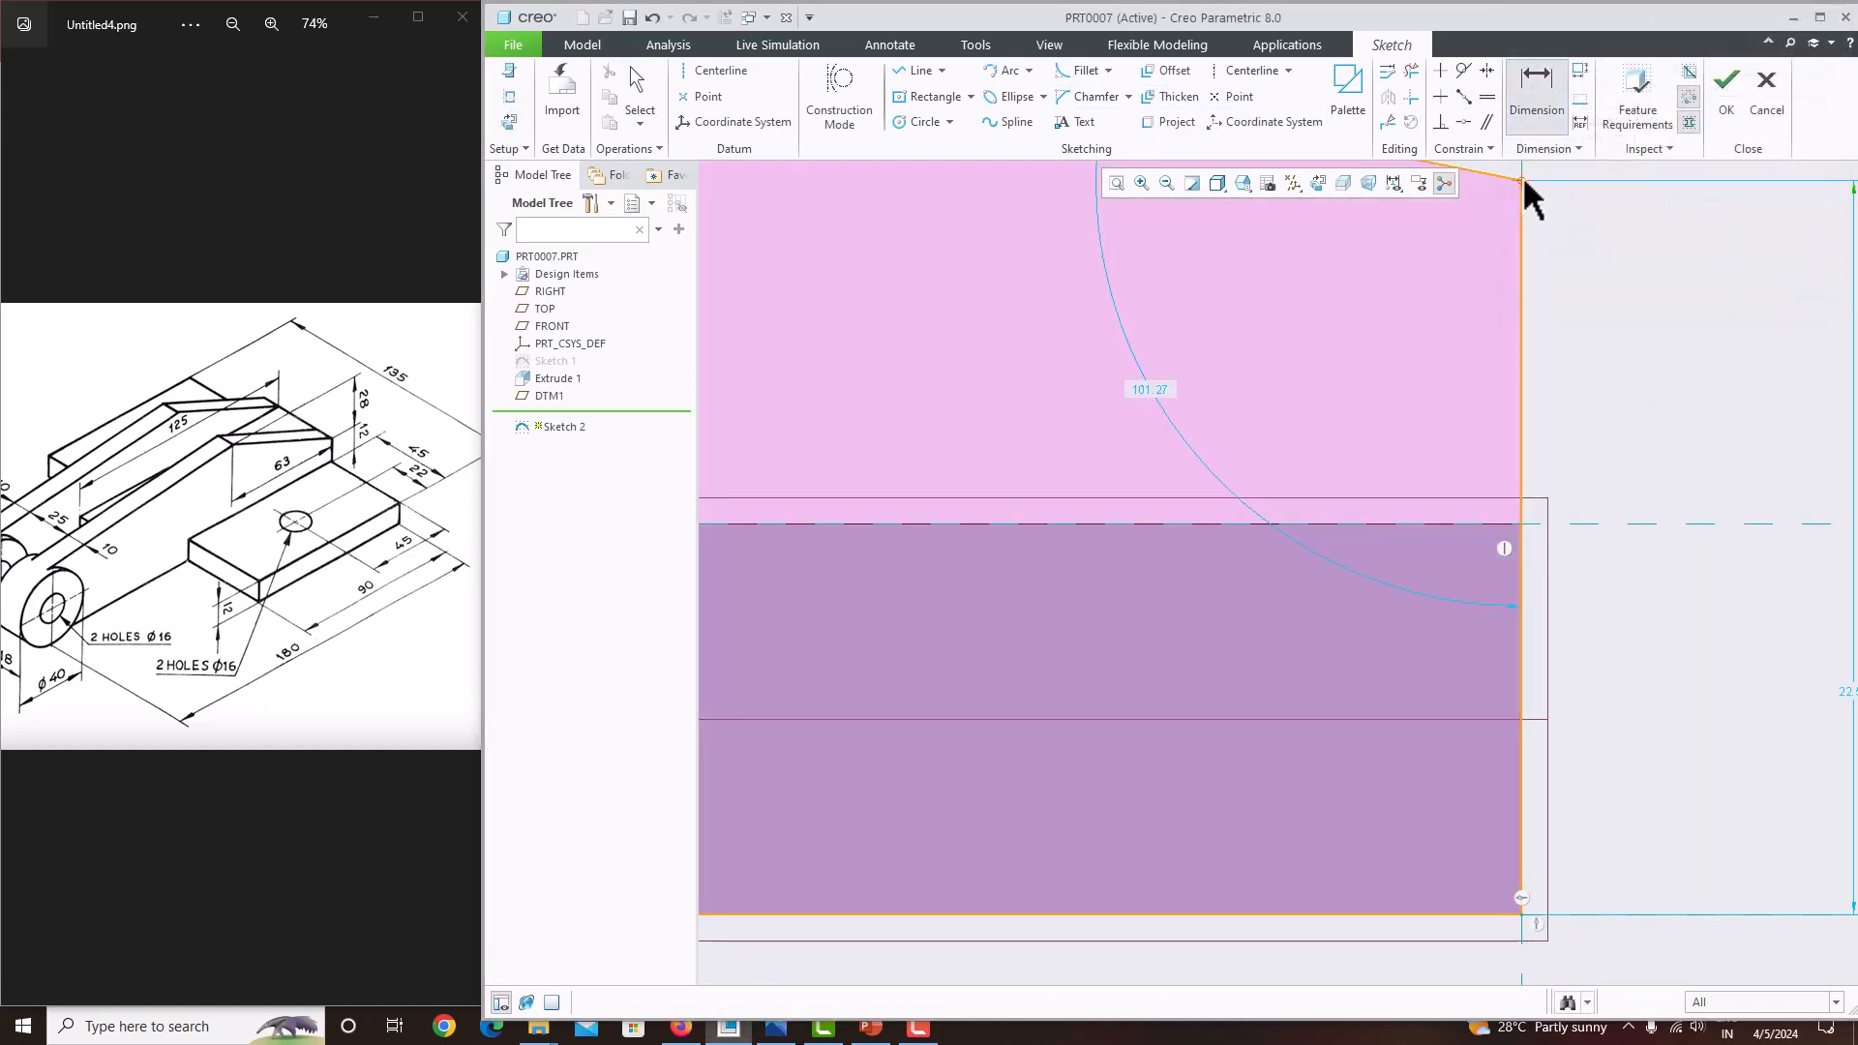
pyautogui.scroll(3, 1521, 528)
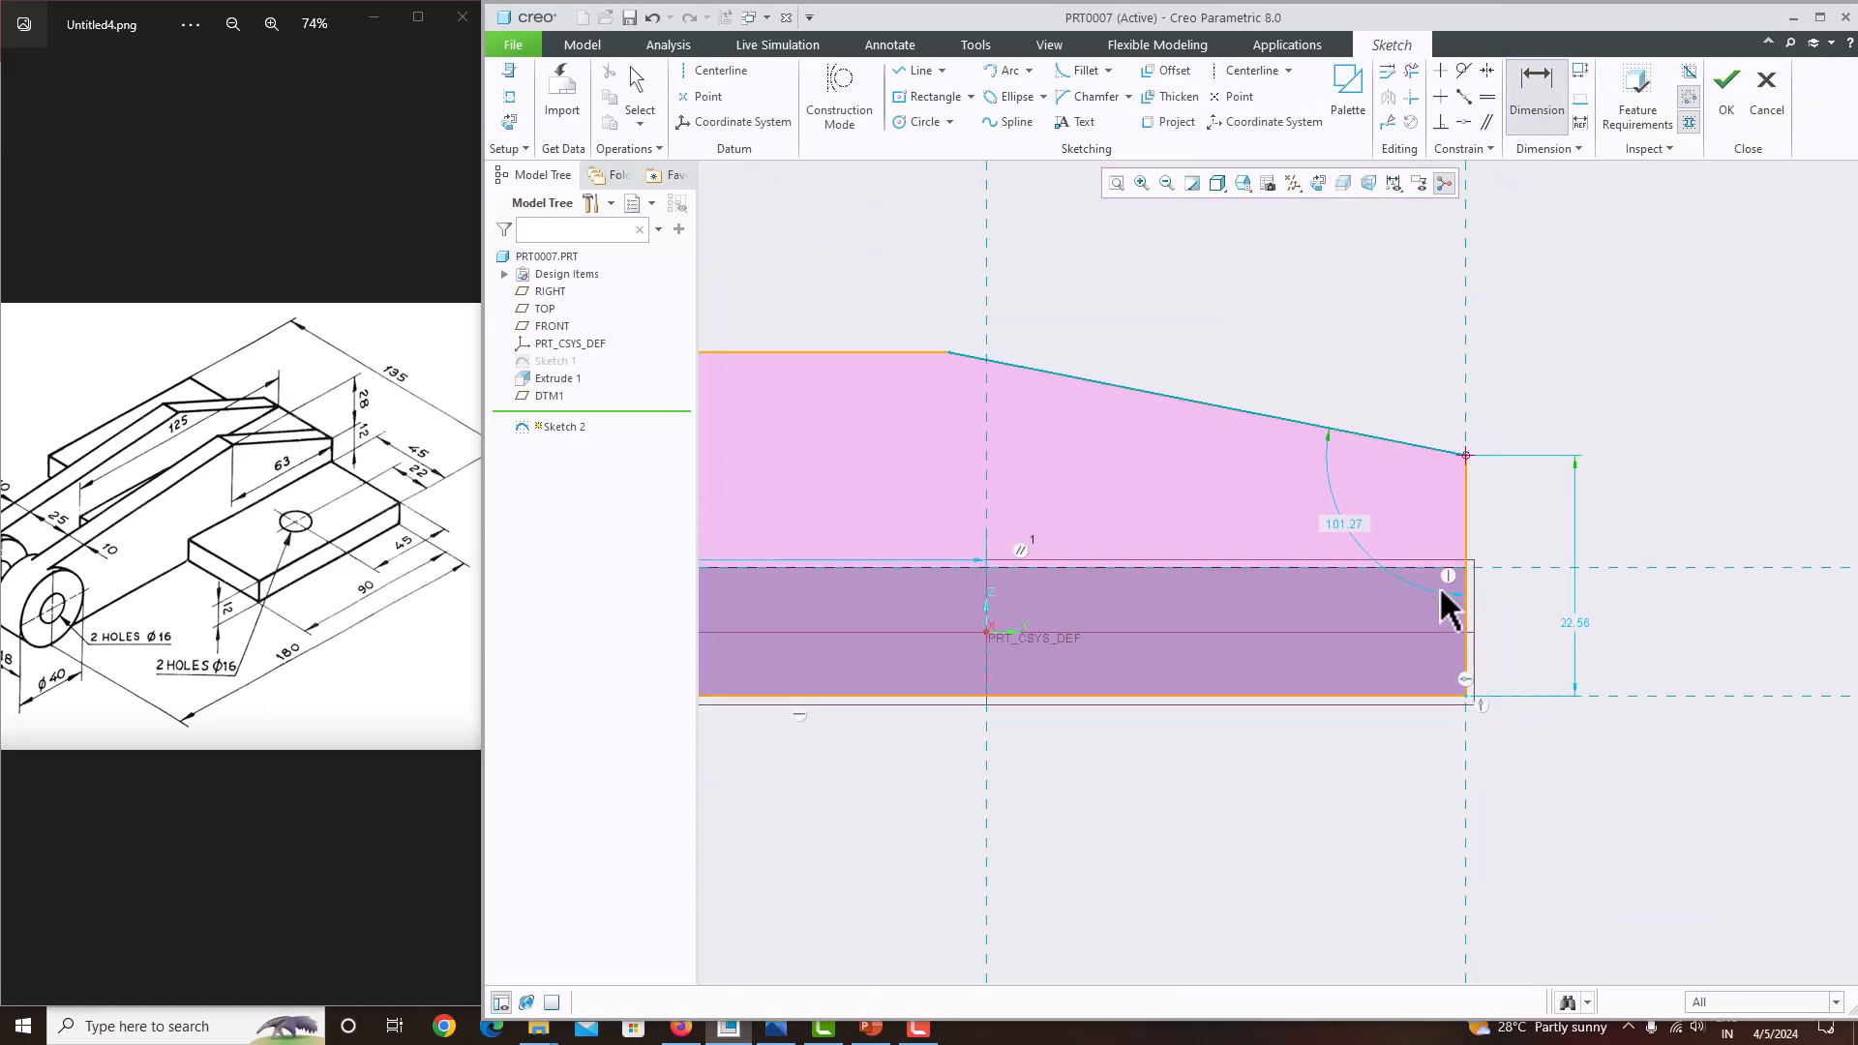
pyautogui.scroll(-2, 1473, 551)
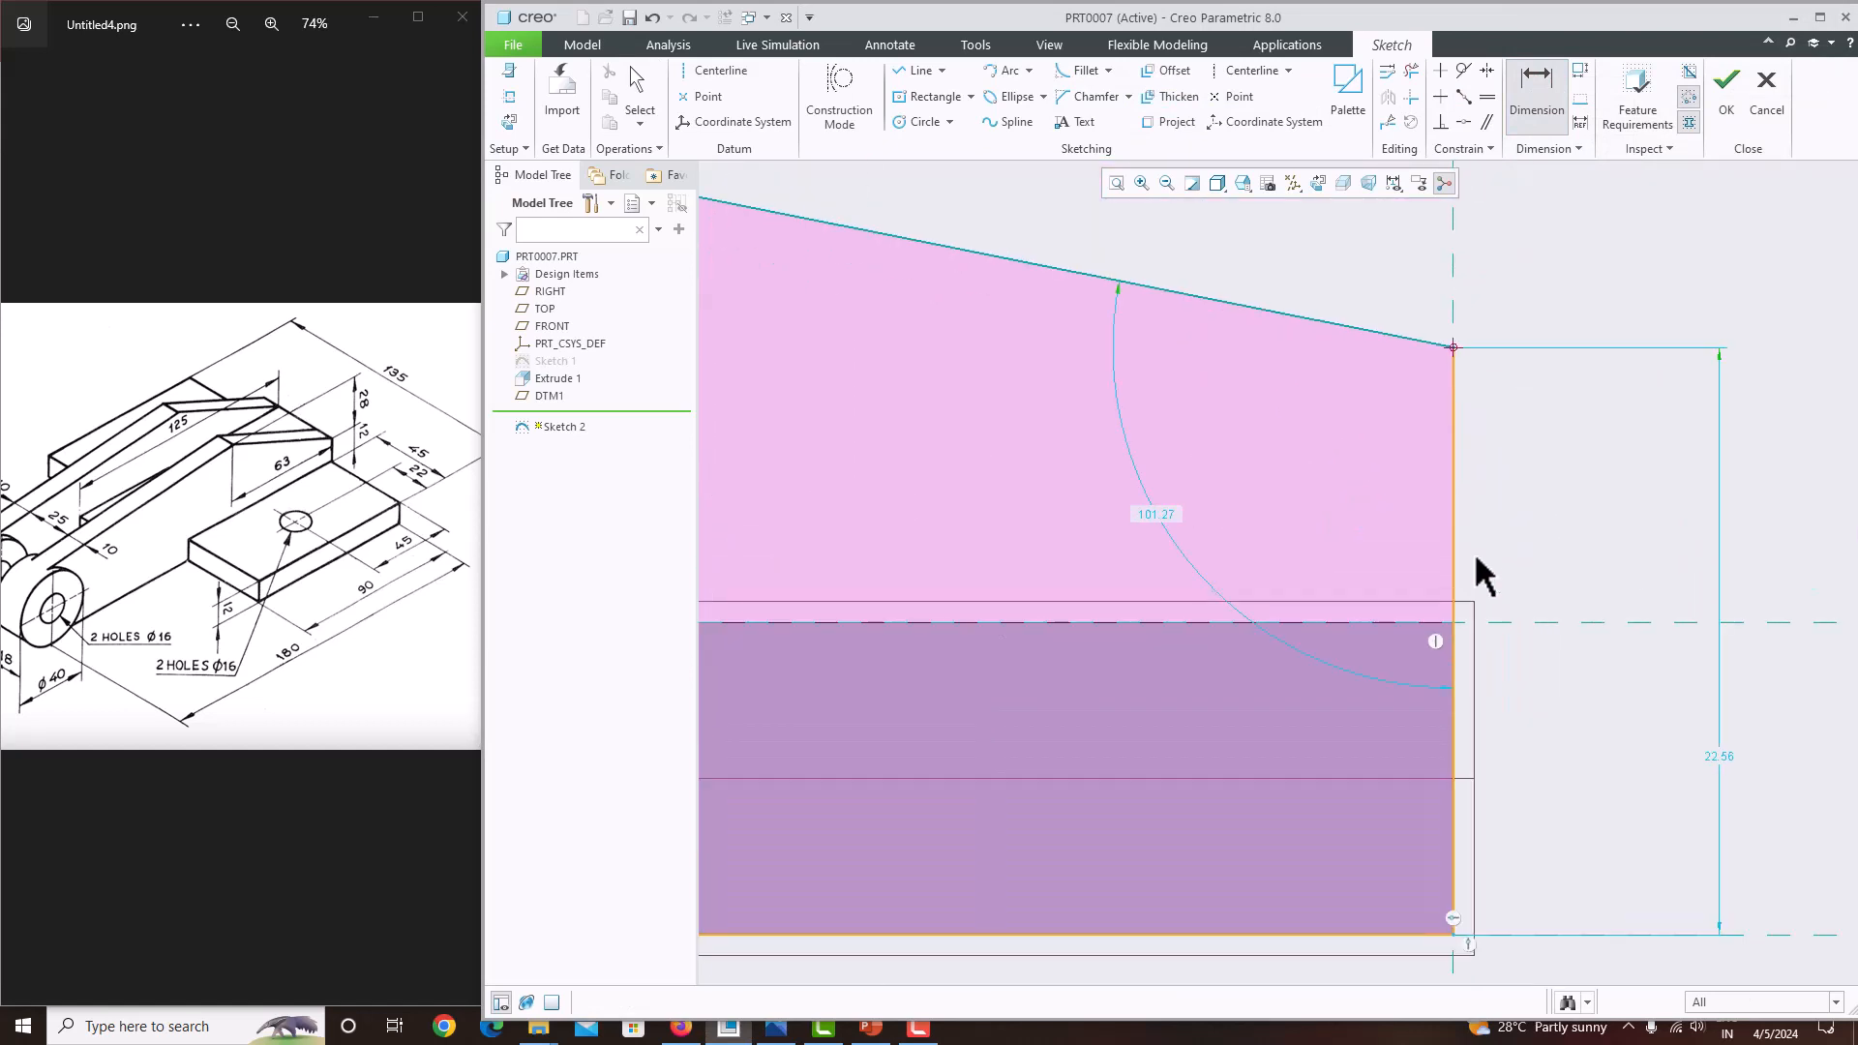
pyautogui.scroll(3, 1482, 565)
pyautogui.scroll(-2, 1482, 581)
pyautogui.click(1480, 592)
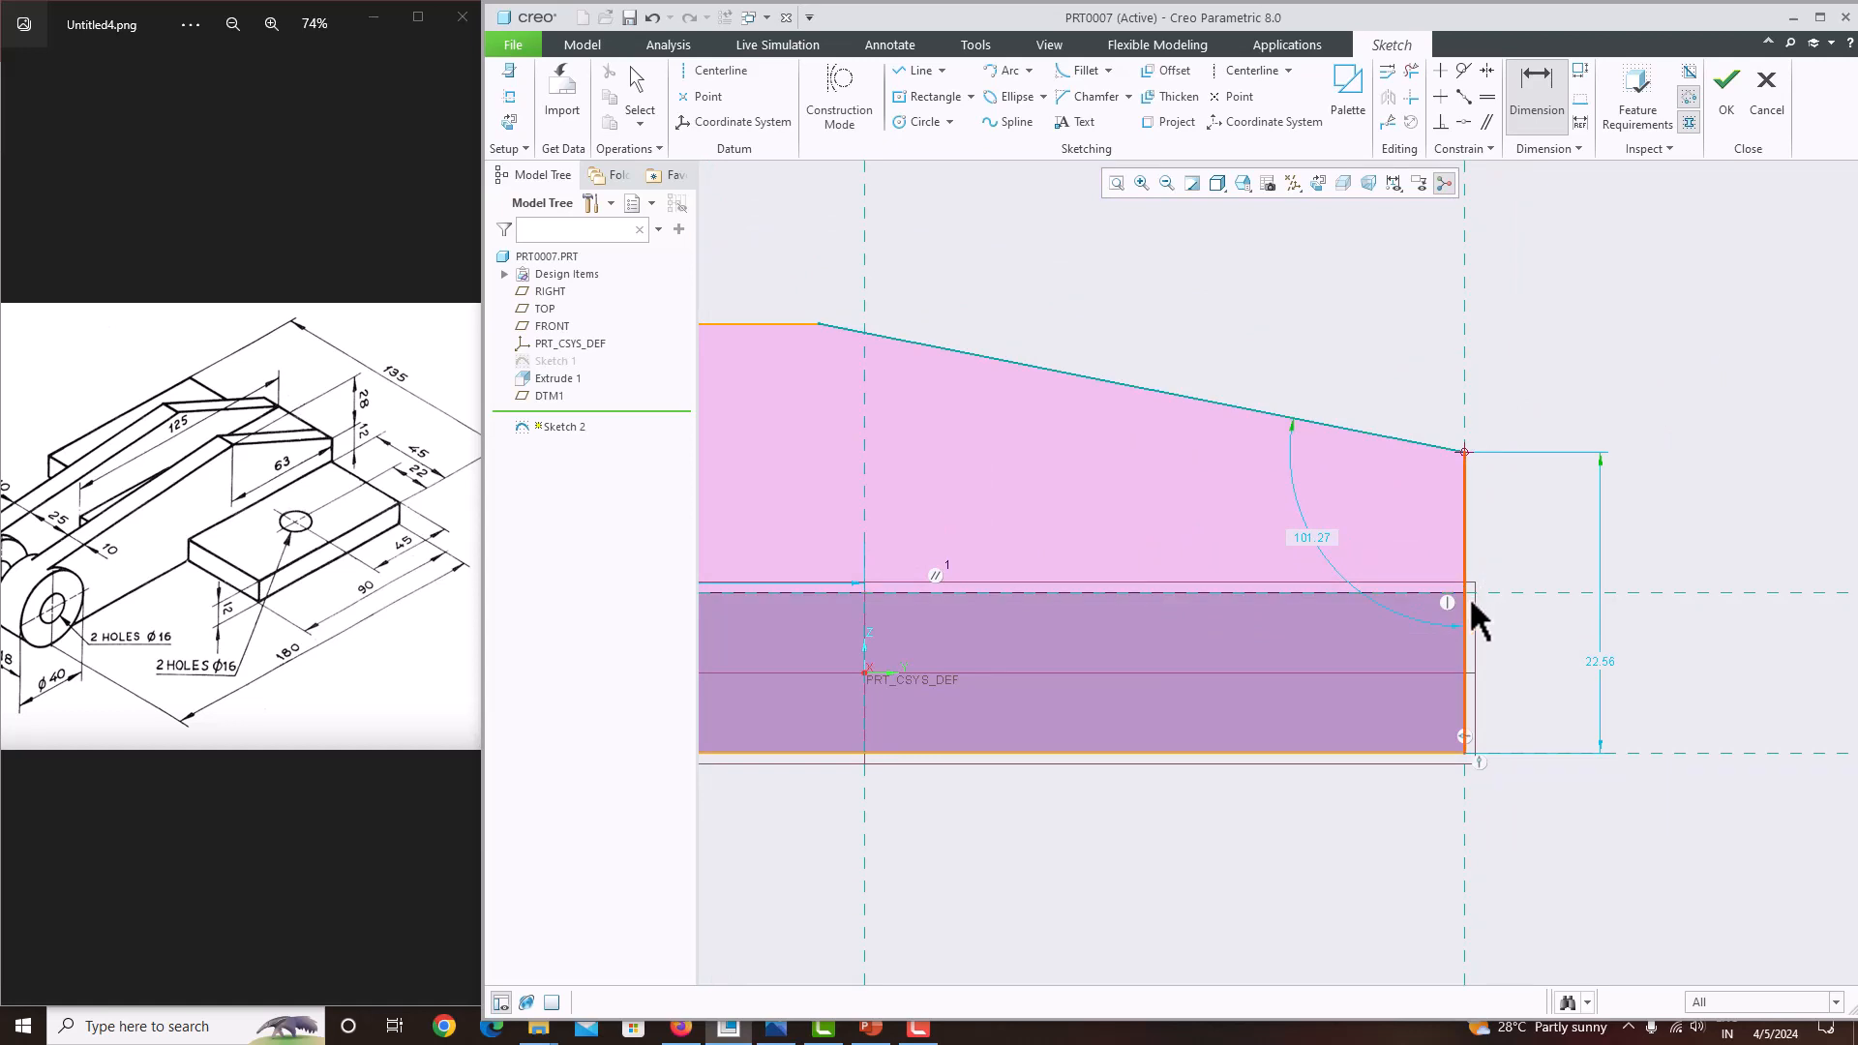
pyautogui.middleClick(1530, 542)
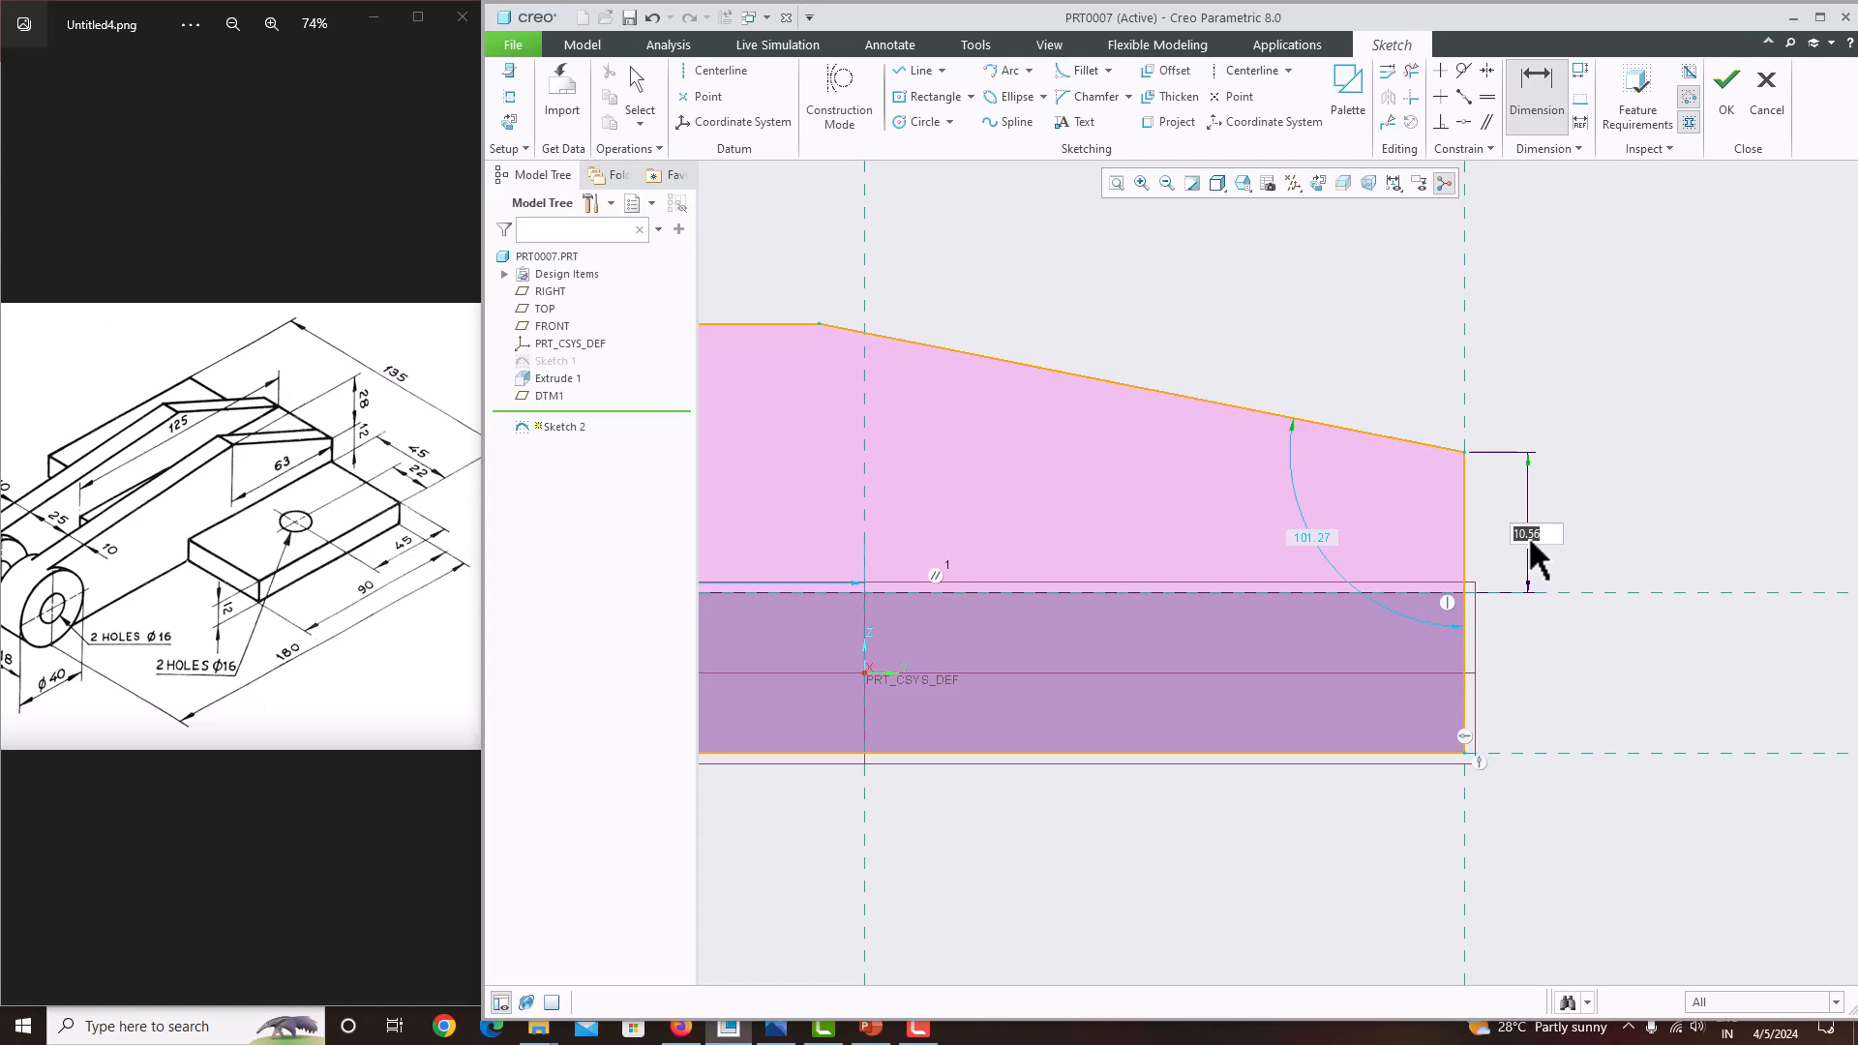
pyautogui.press('Return')
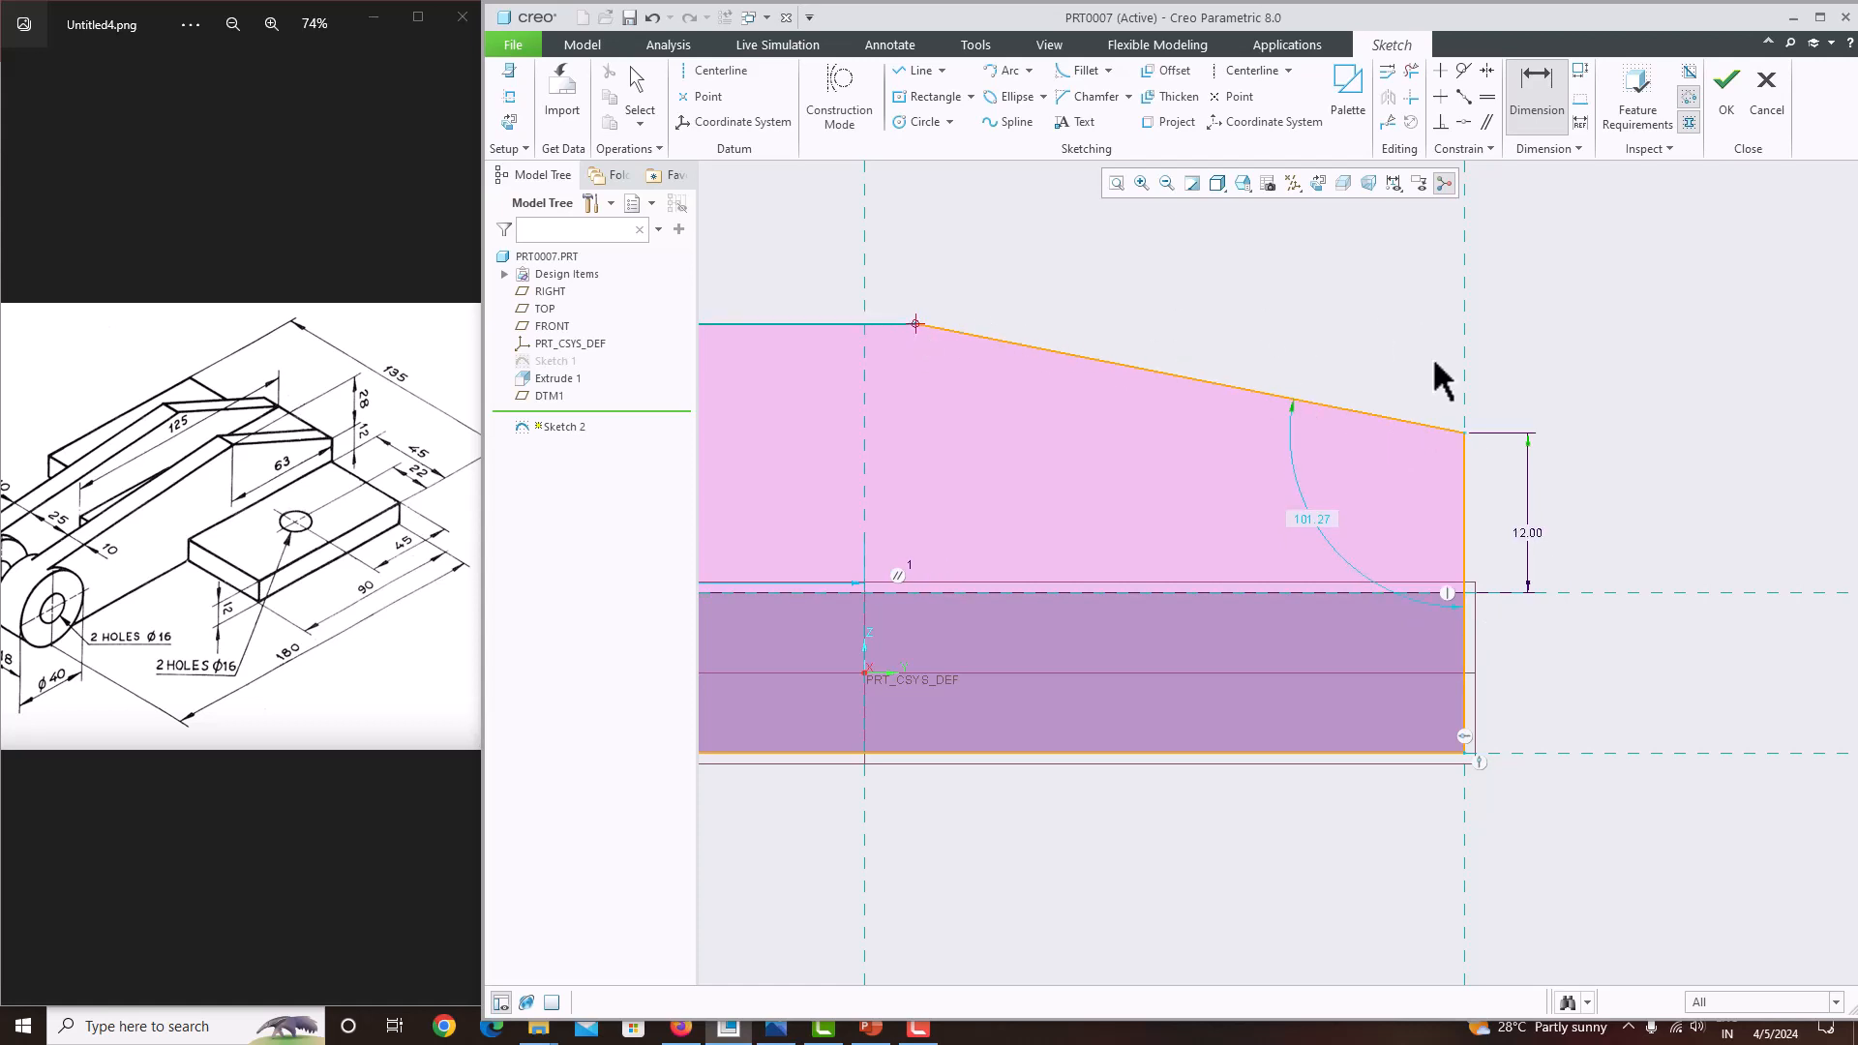
# Dimension the vertical rise from the upper end of the vertical line to the profile's top line as 28 mm.
pyautogui.click(1469, 428)
pyautogui.middleClick(1540, 380)
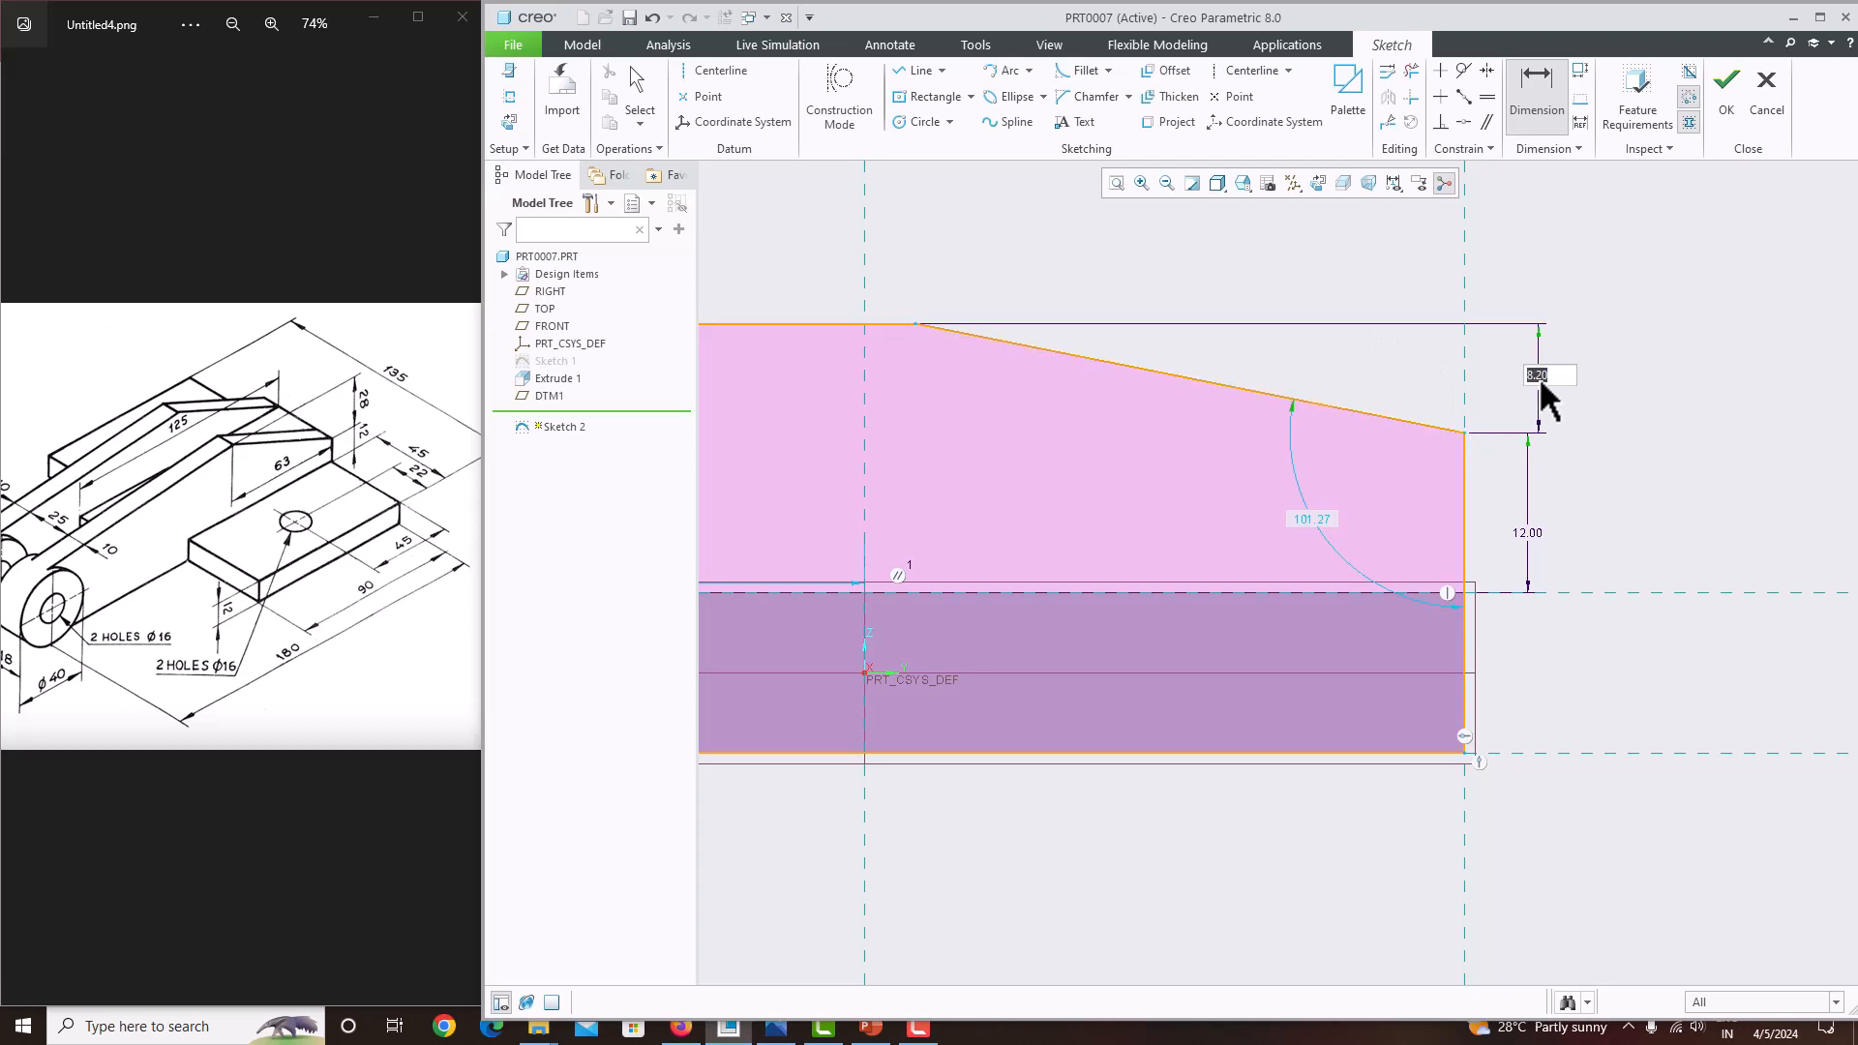
pyautogui.write('28')
pyautogui.press('Return')
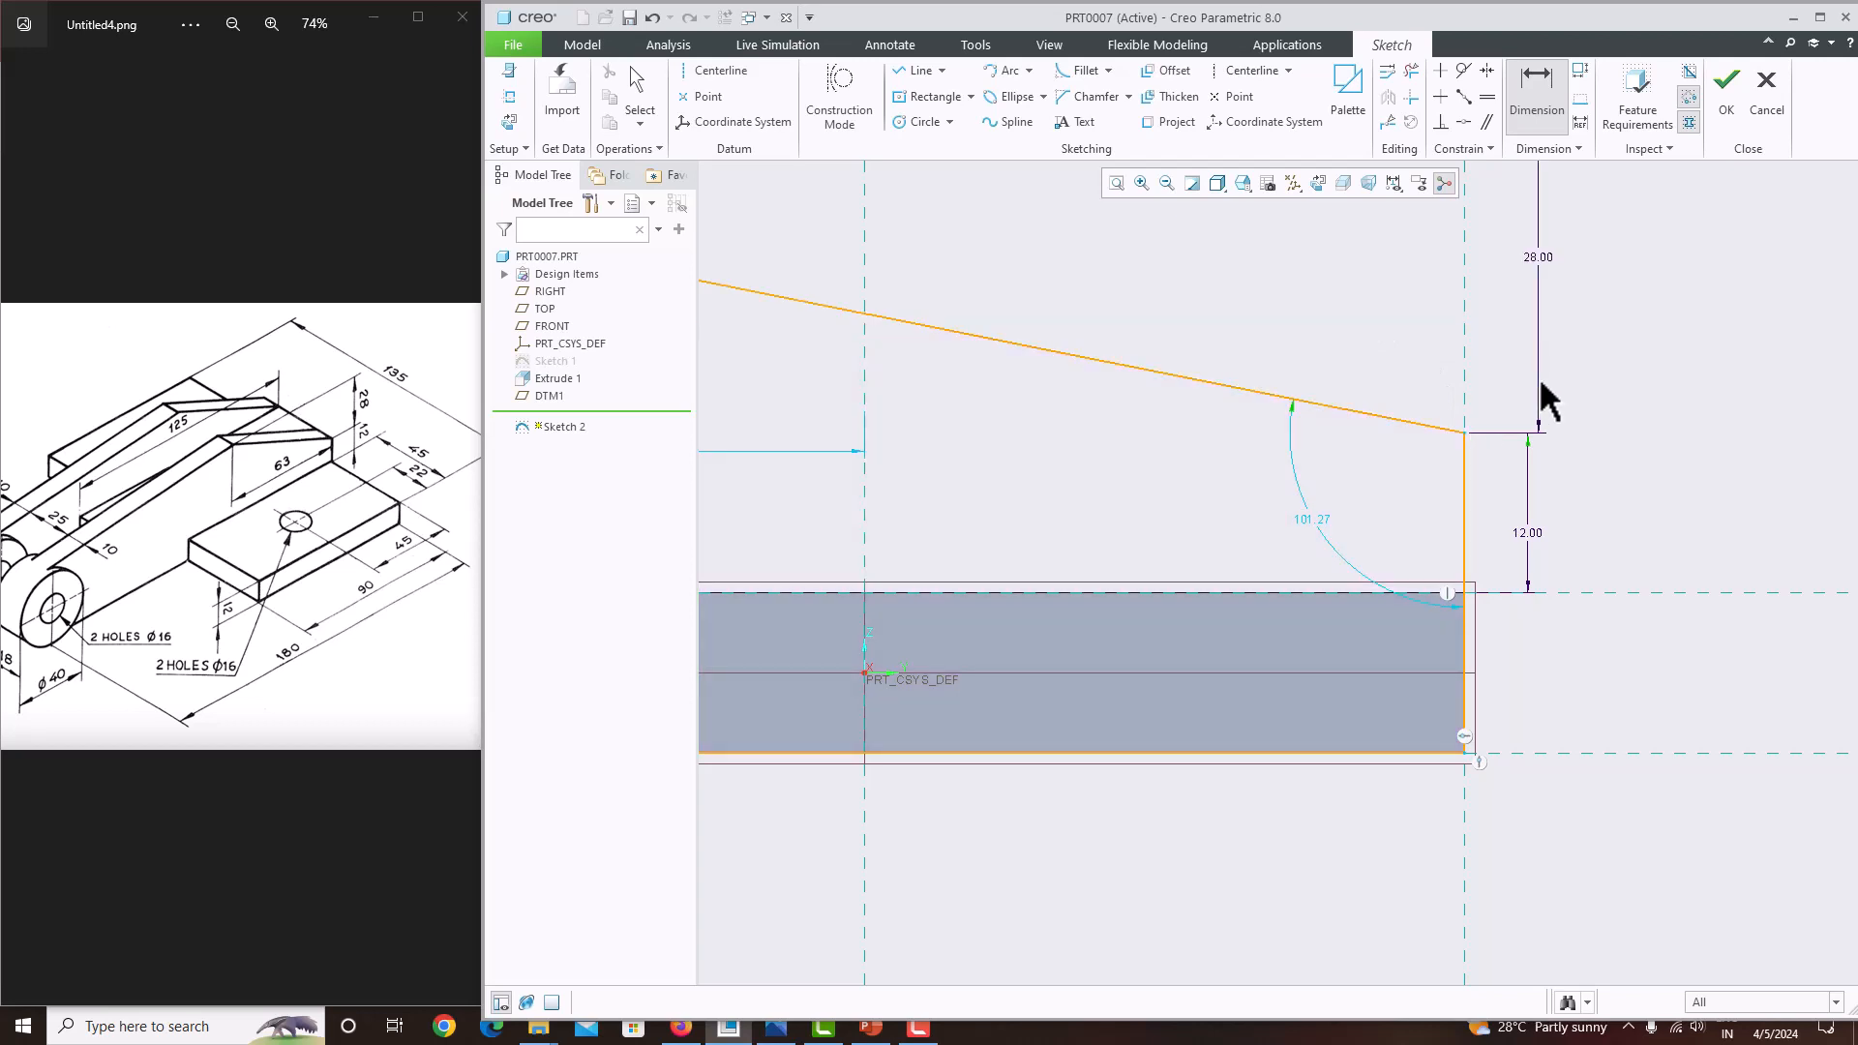
pyautogui.scroll(-4, 1546, 463)
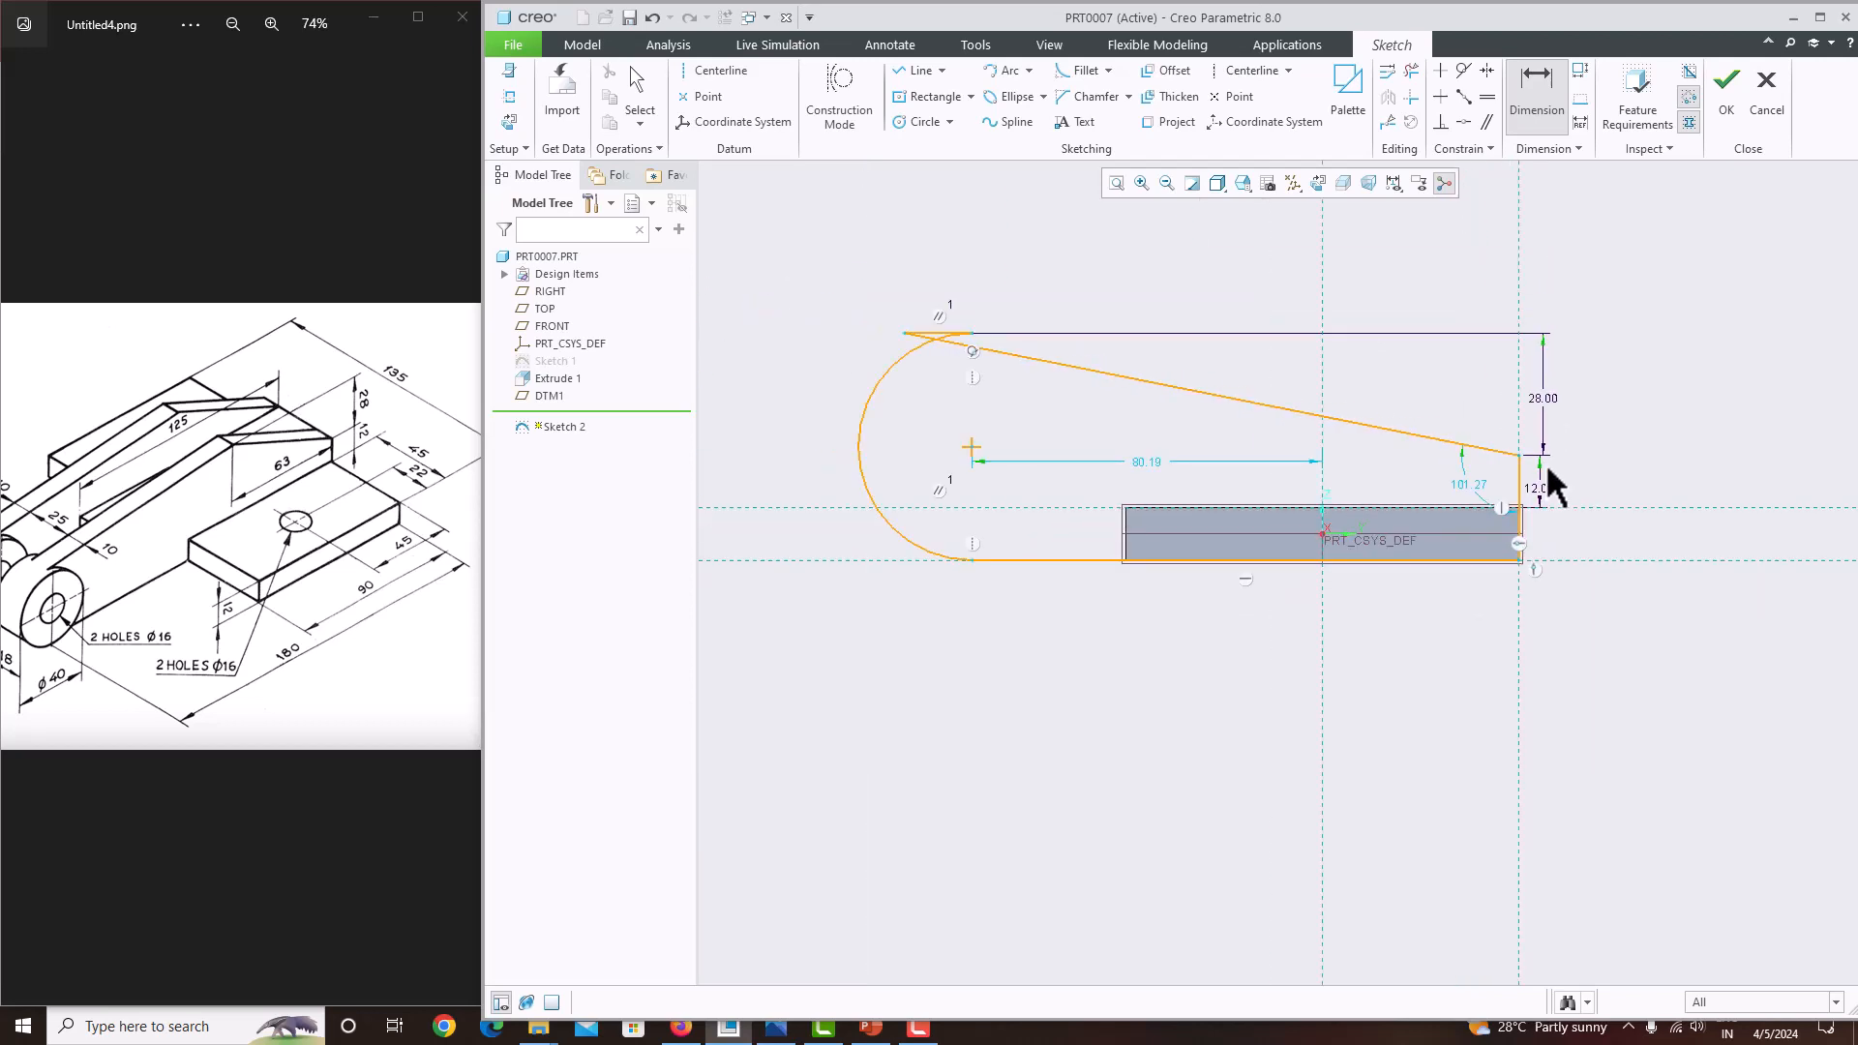
# Move the vertex joining the top line and the slope back toward the plate's middle, about 14 mm above the vertical line's upper end.
pyautogui.click(905, 332)
pyautogui.middleClick(1204, 381)
pyautogui.middleClick(997, 336)
pyautogui.moveTo(907, 333); pyautogui.dragTo(1134, 363)
pyautogui.scroll(2, 1550, 411)
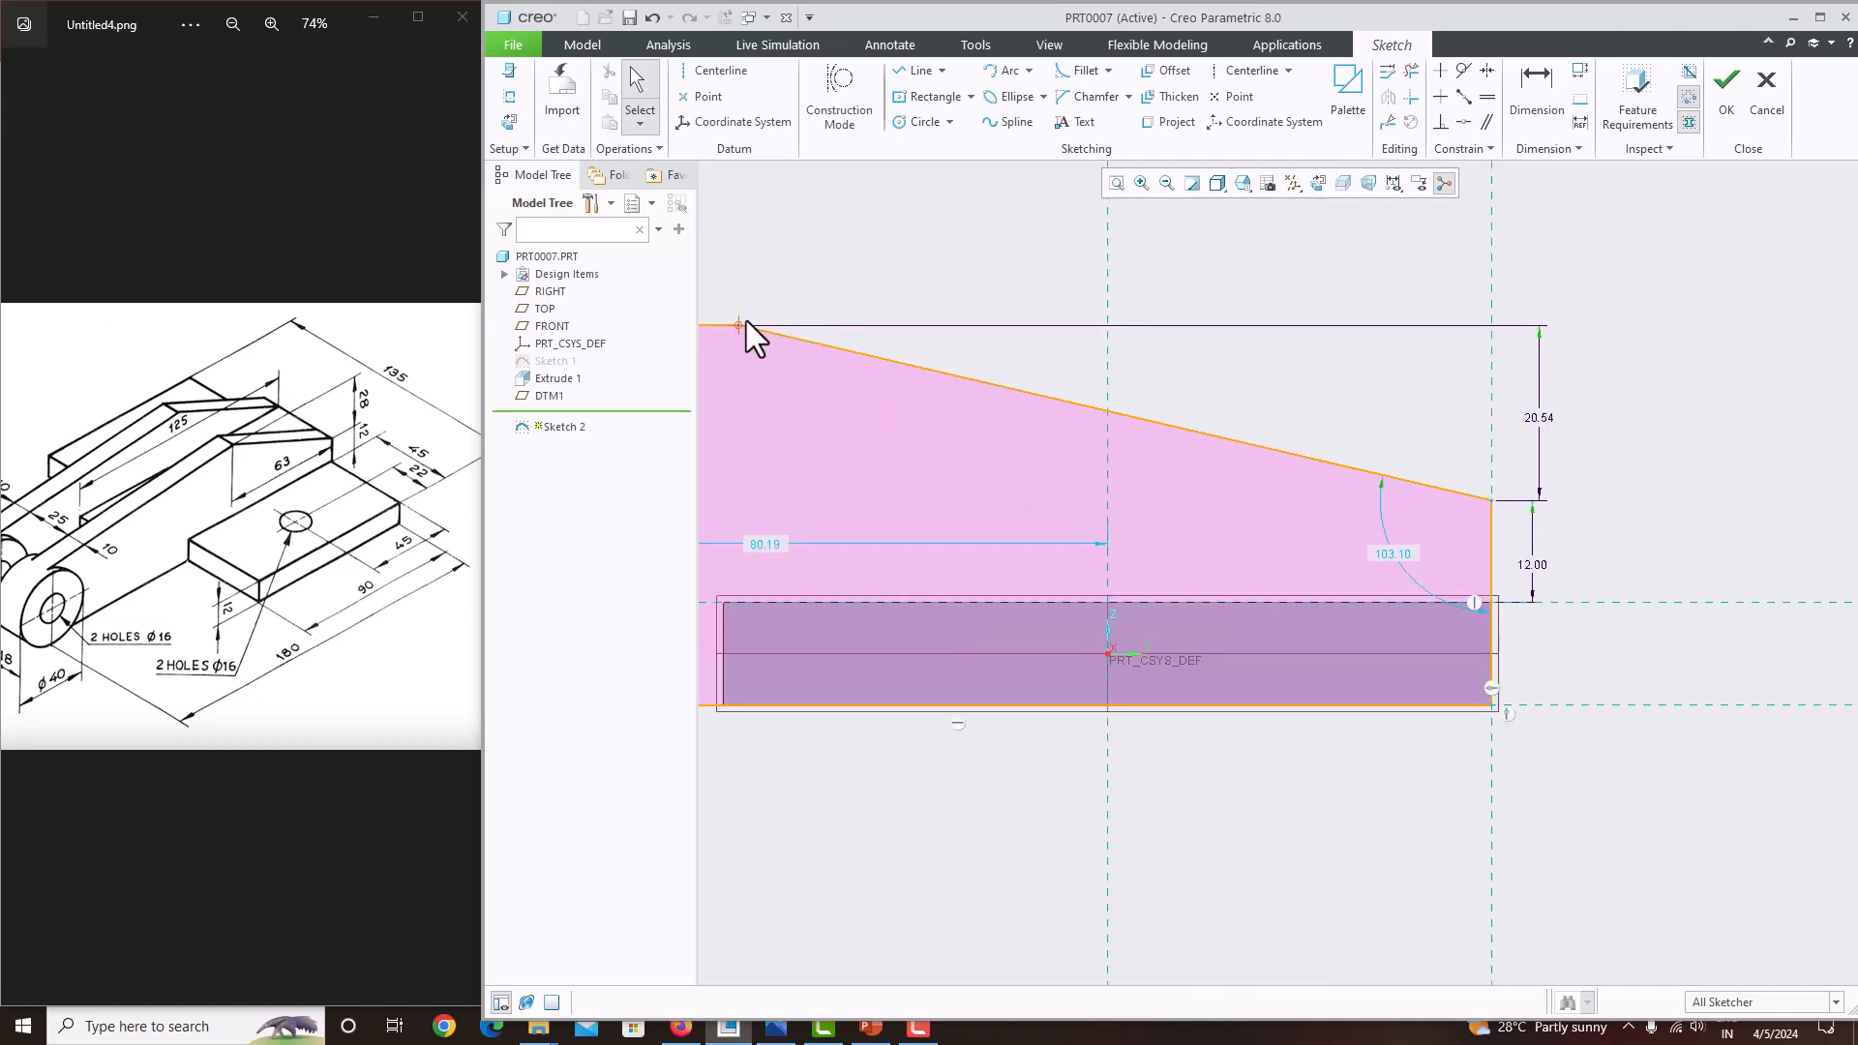
pyautogui.moveTo(743, 324); pyautogui.dragTo(1089, 379)
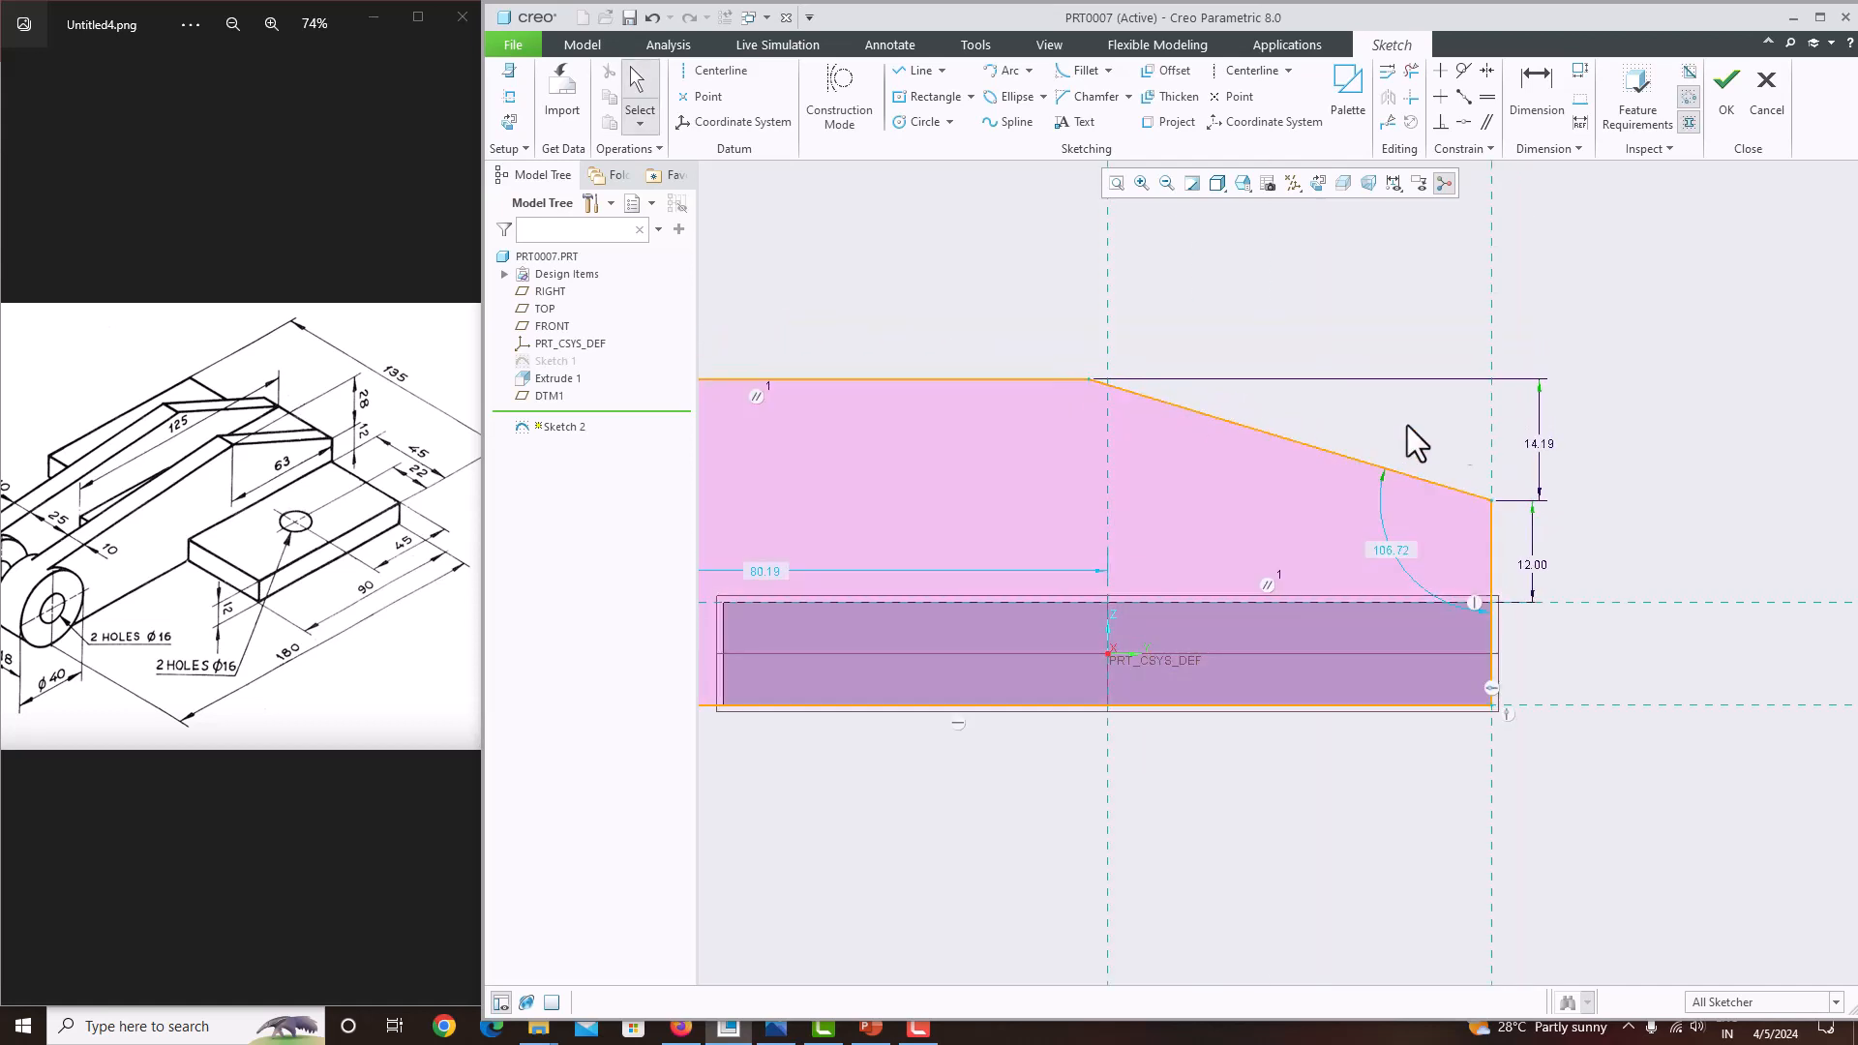
# Set the vertical rise from the vertical line's upper end to the profile's top line to 28 mm.
pyautogui.doubleClick(1538, 444)
pyautogui.write('28')
pyautogui.press('Return')
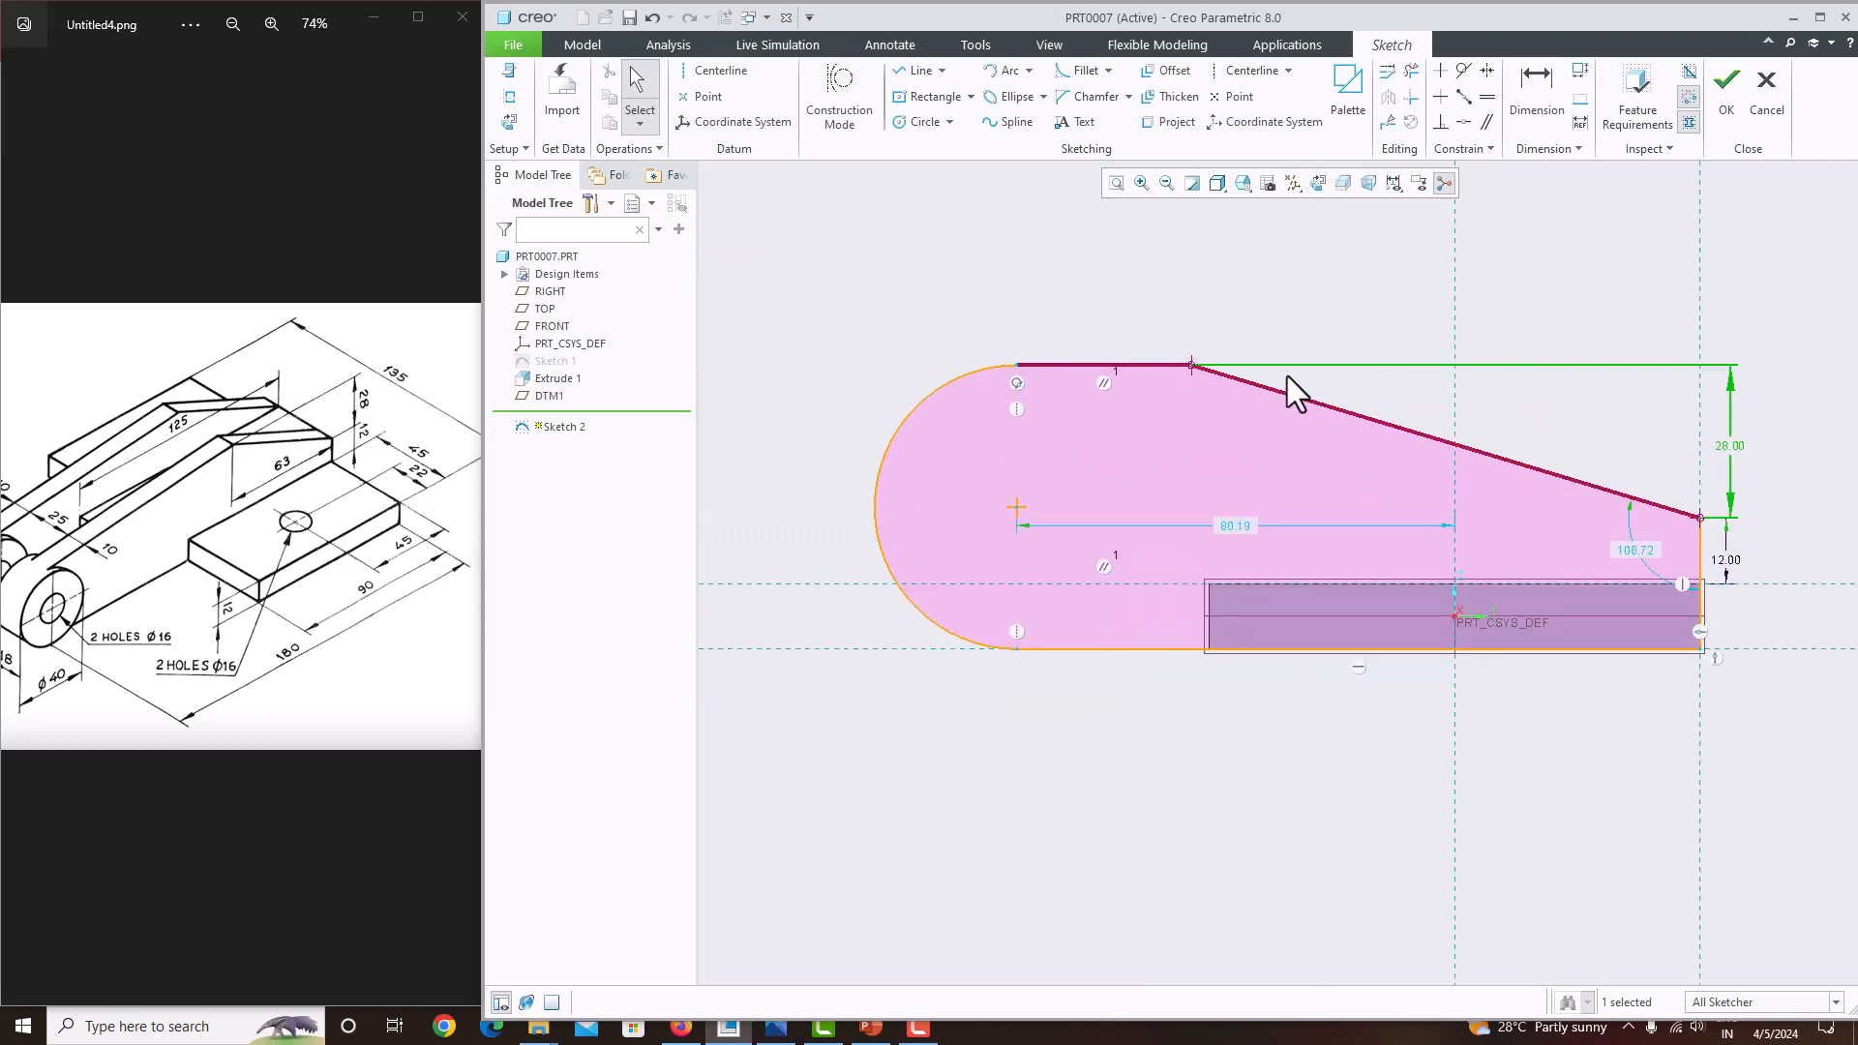
pyautogui.click(1537, 92)
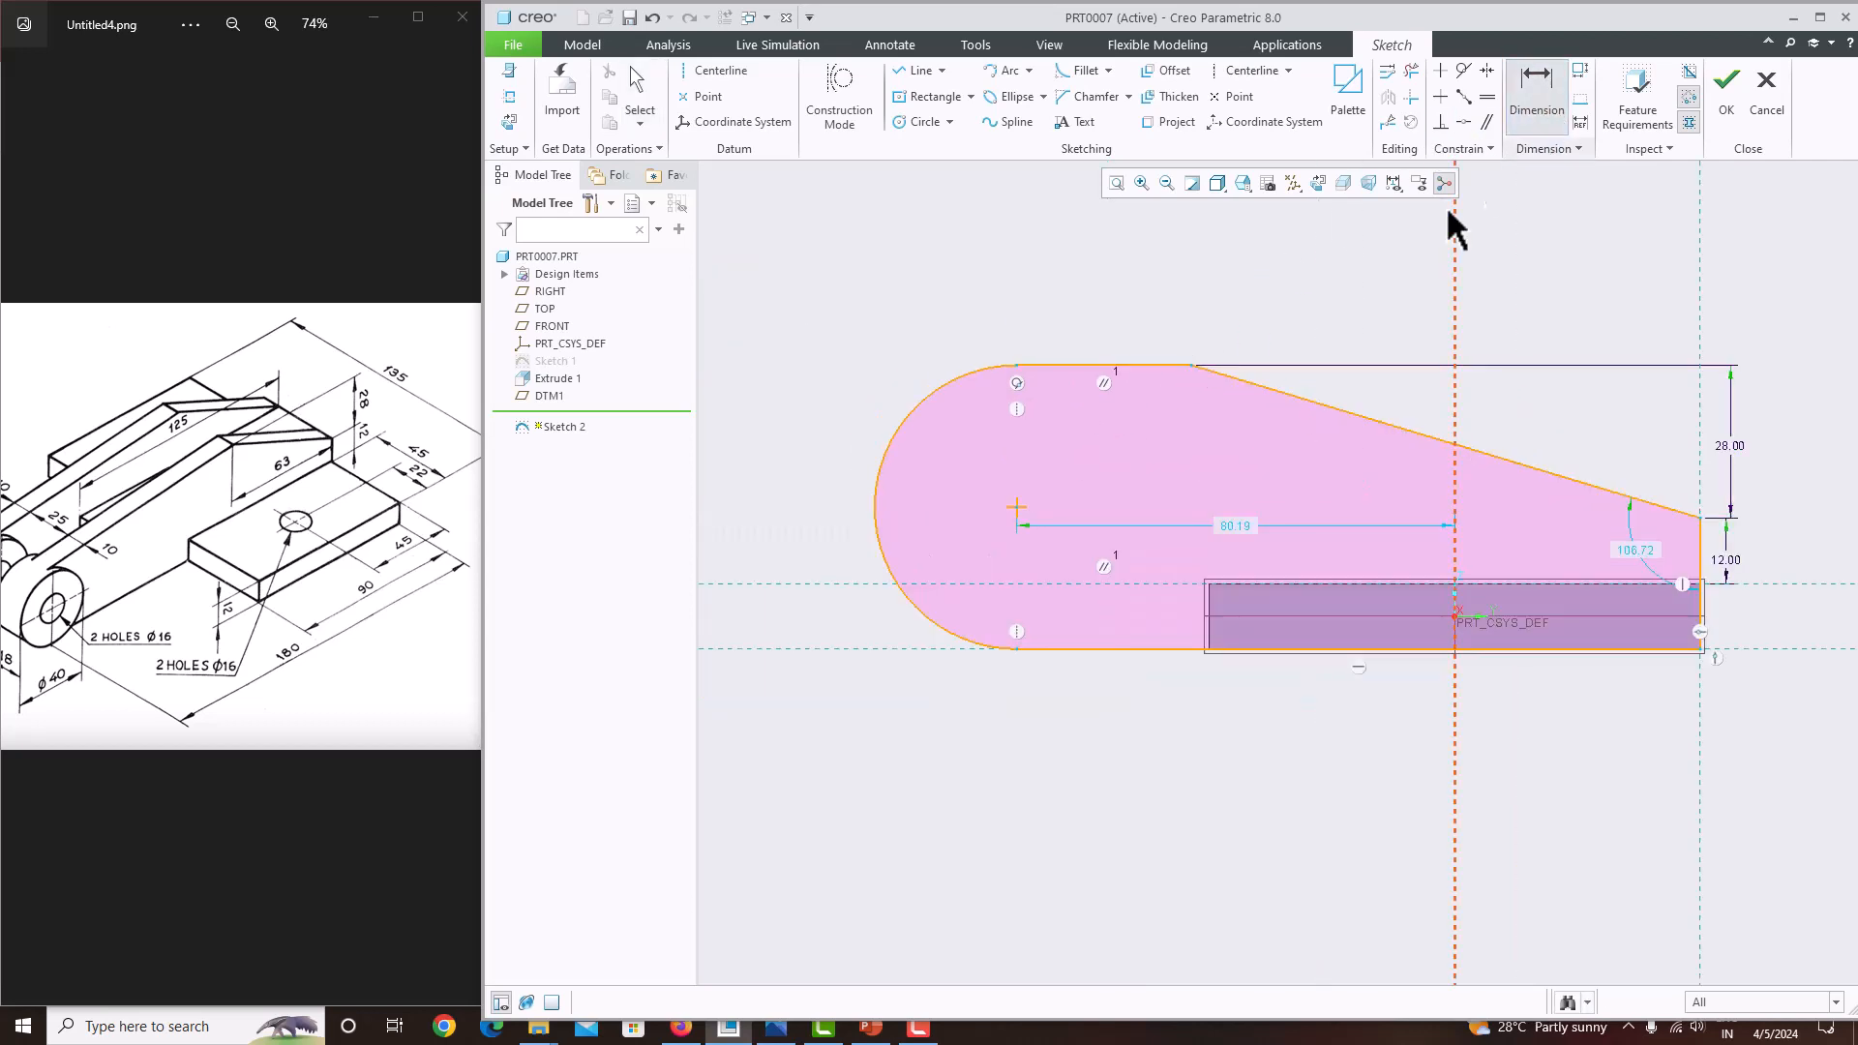
pyautogui.click(1196, 363)
pyautogui.click(1698, 518)
pyautogui.middleClick(1539, 410)
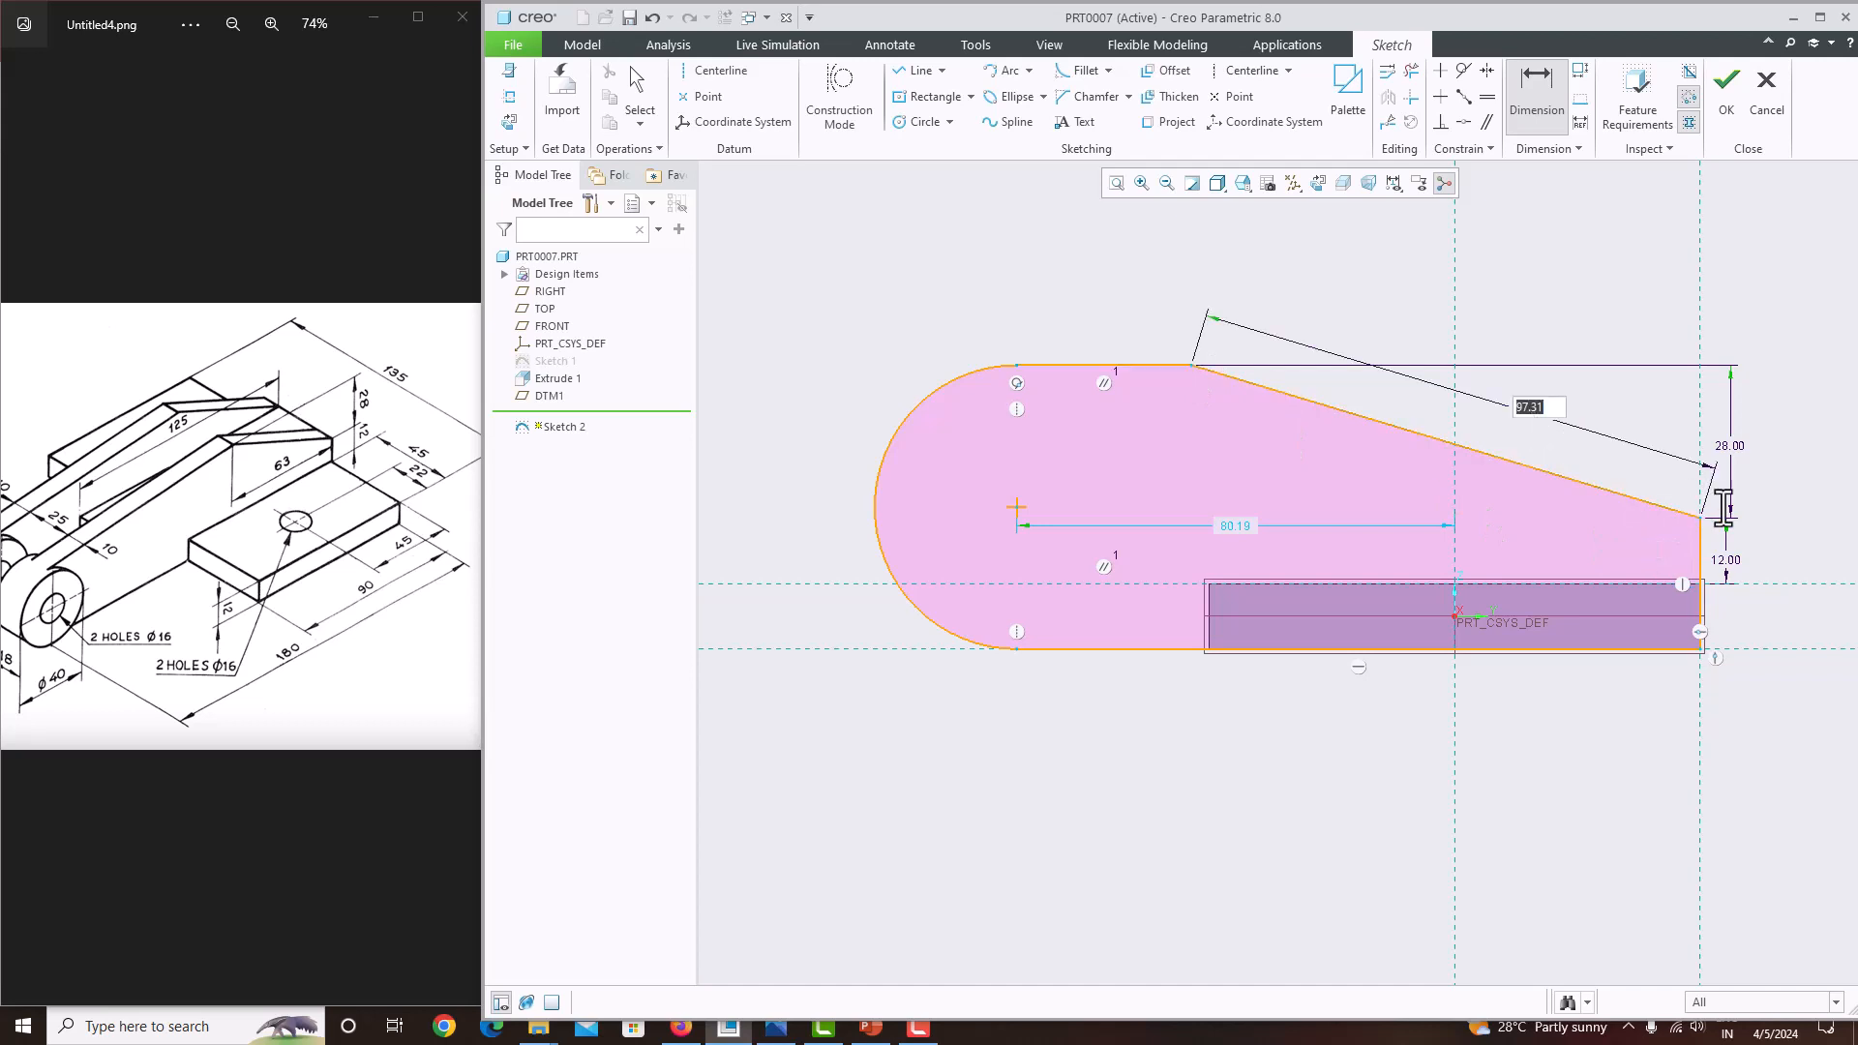
pyautogui.press('Return')
pyautogui.middleClick(1538, 414)
pyautogui.click(1535, 412)
pyautogui.press('Delete')
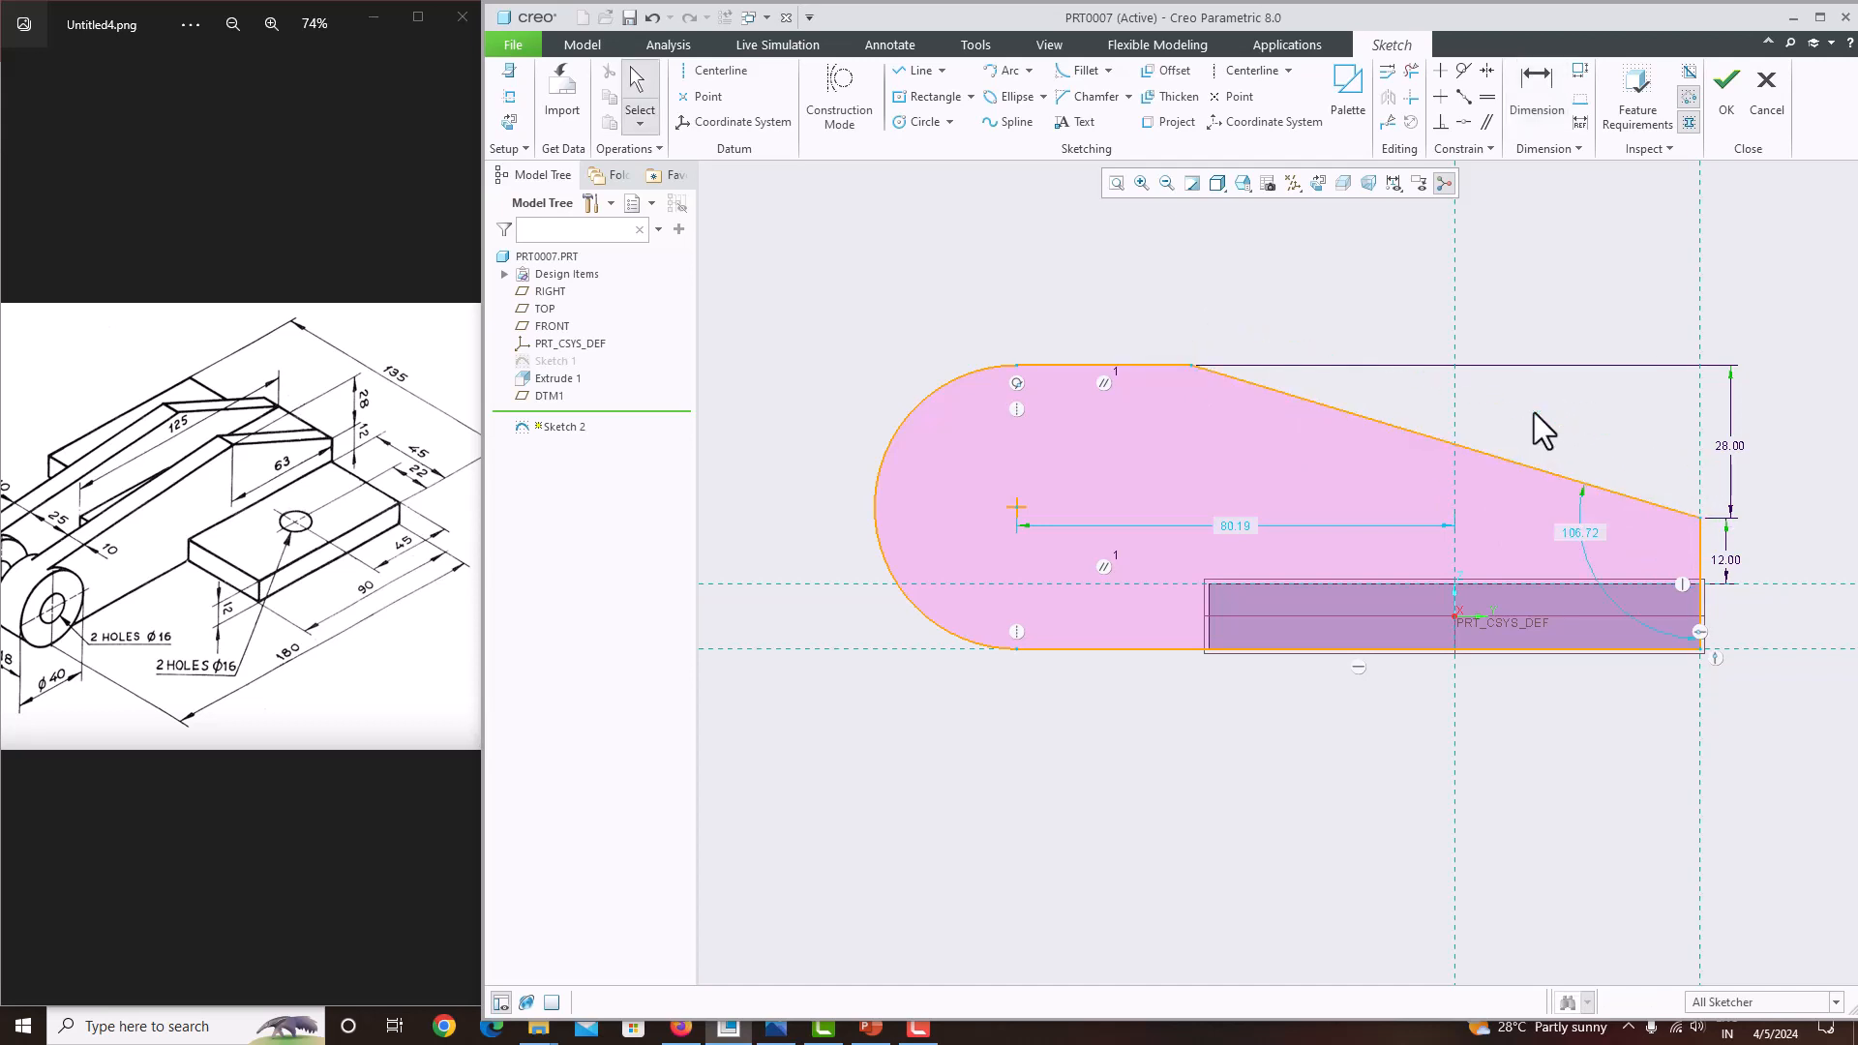
# Dimension the horizontal distance between the sloping line's two endpoints as 63 mm.
pyautogui.click(1558, 121)
pyautogui.click(1191, 364)
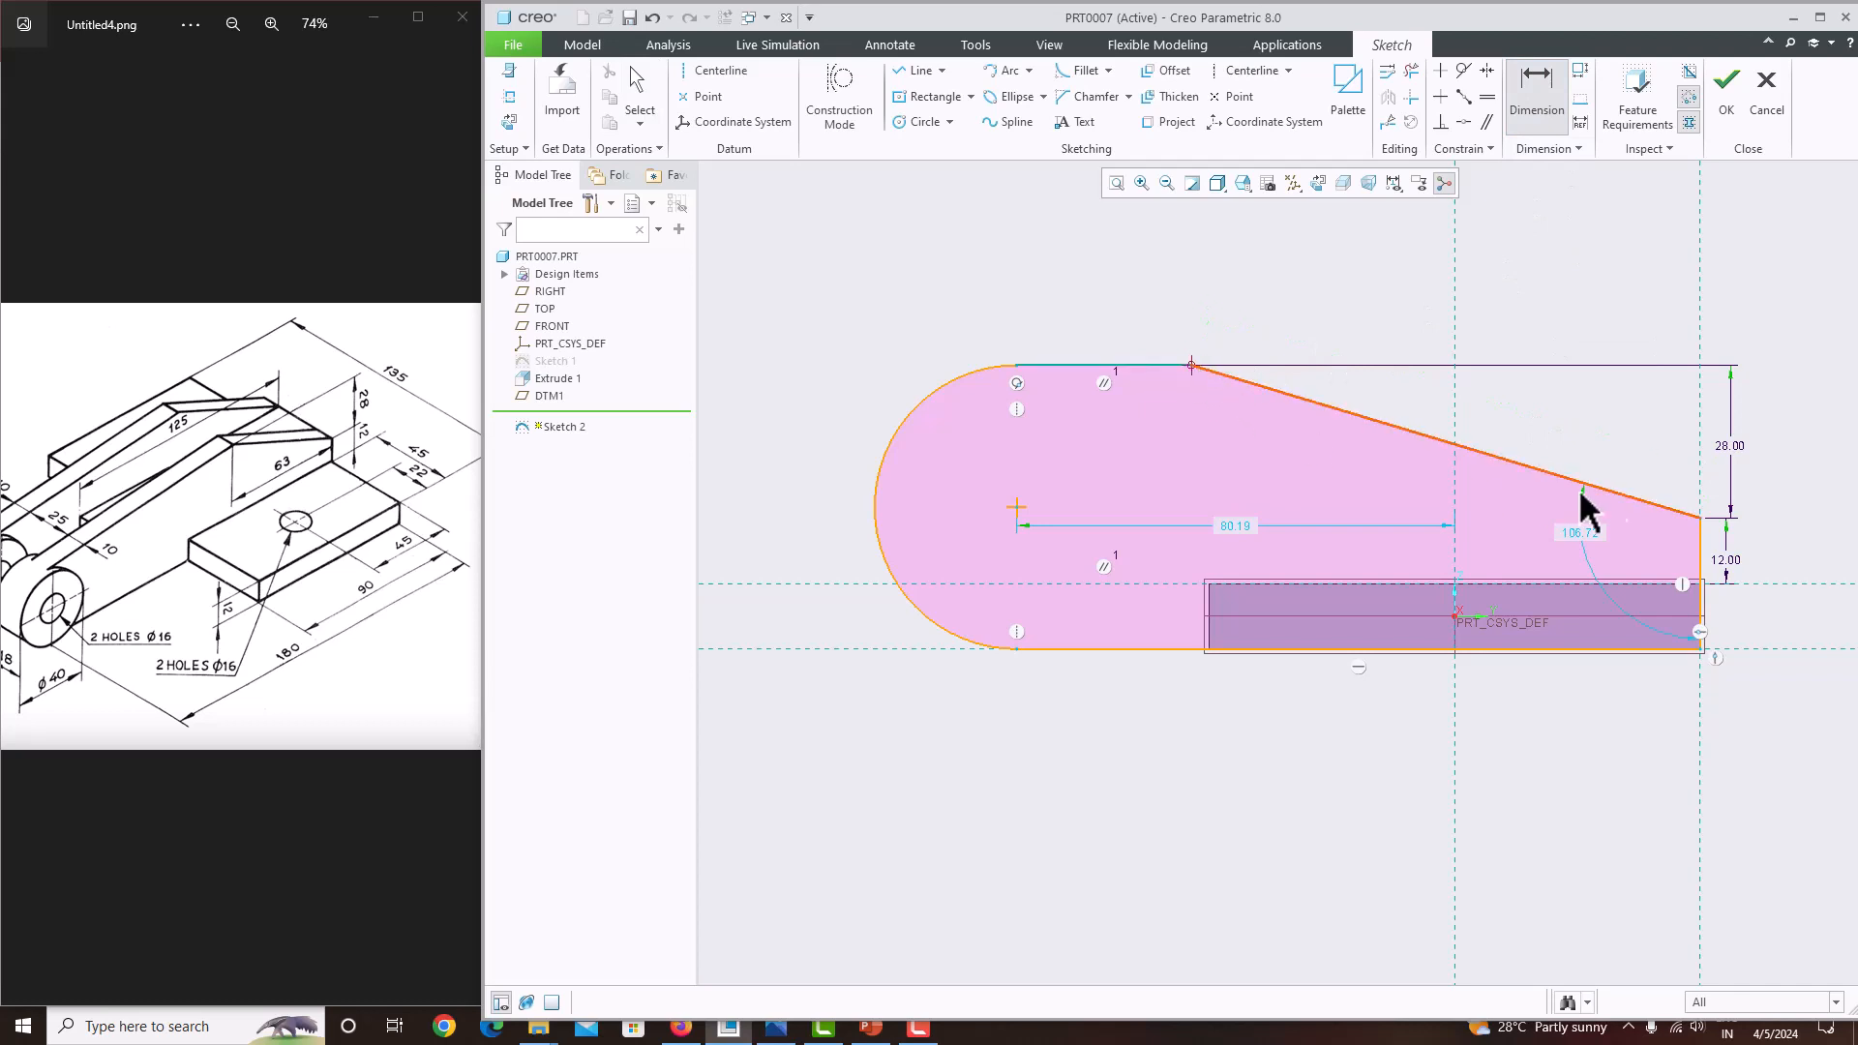
pyautogui.click(1696, 519)
pyautogui.middleClick(1423, 319)
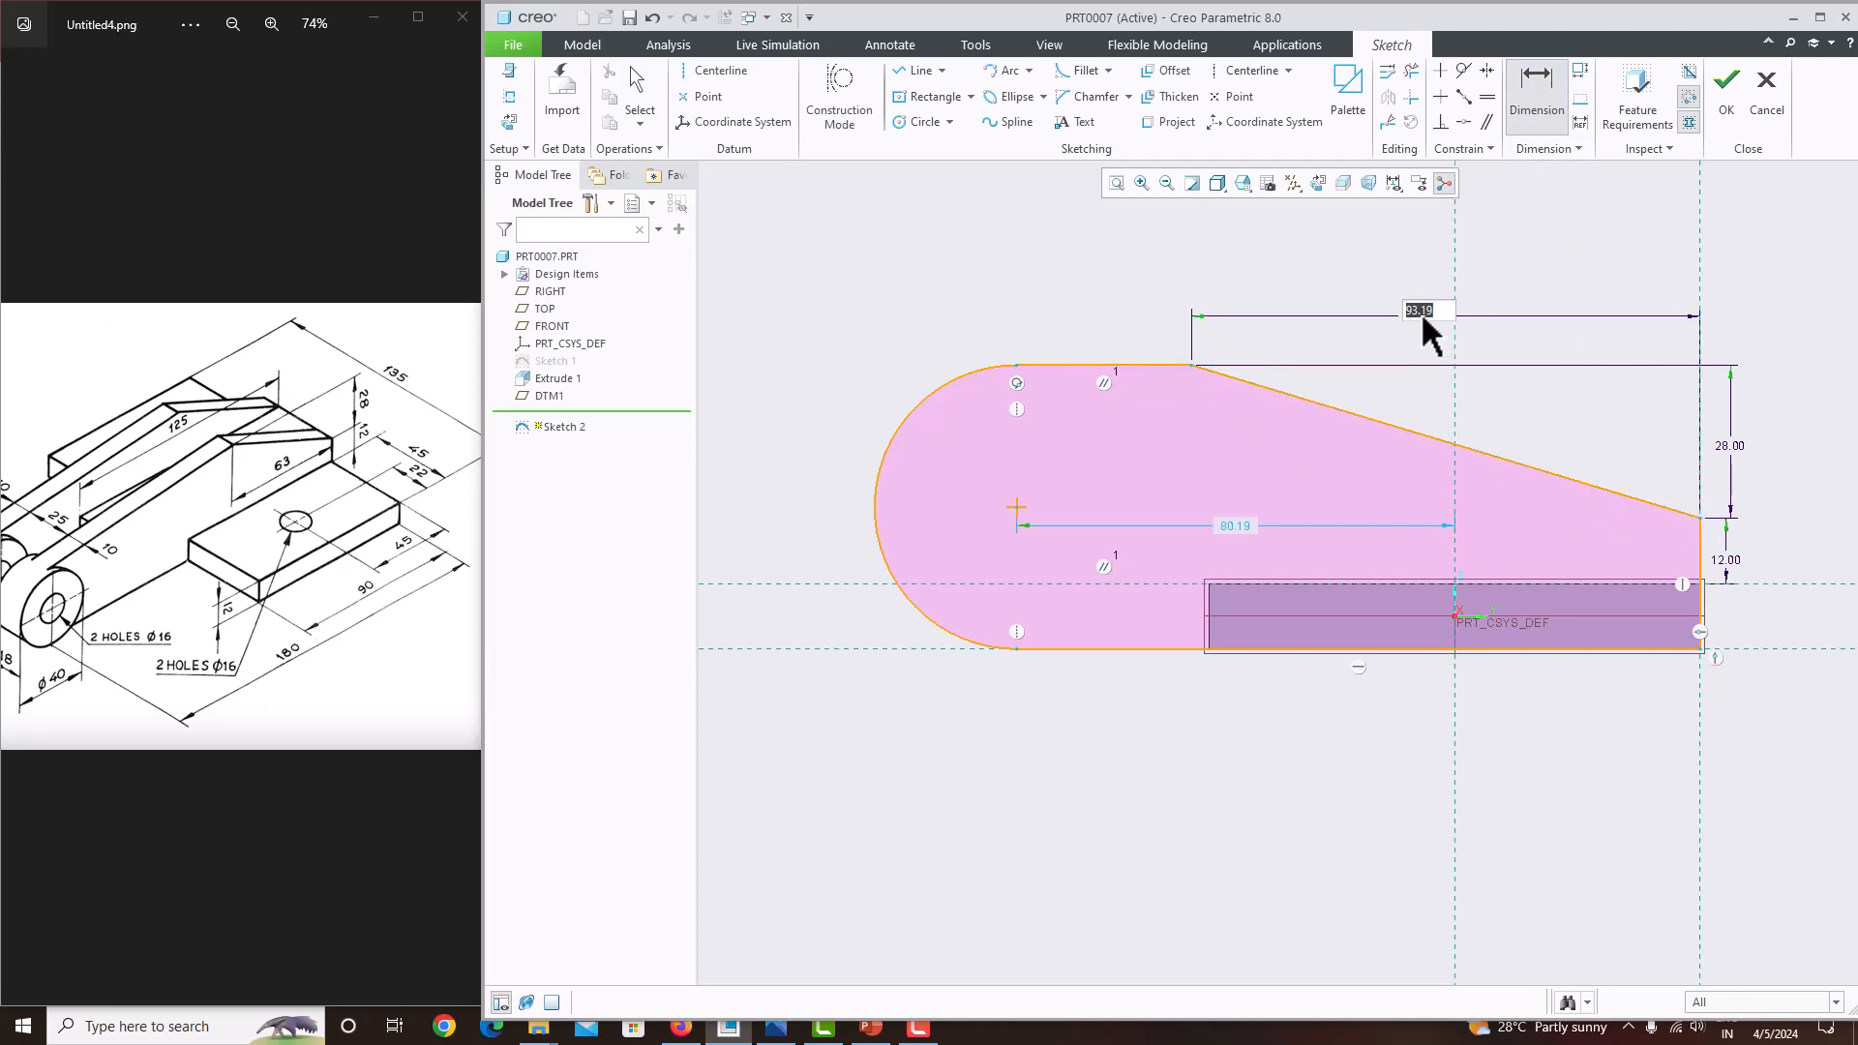
pyautogui.write('63')
pyautogui.press('Return')
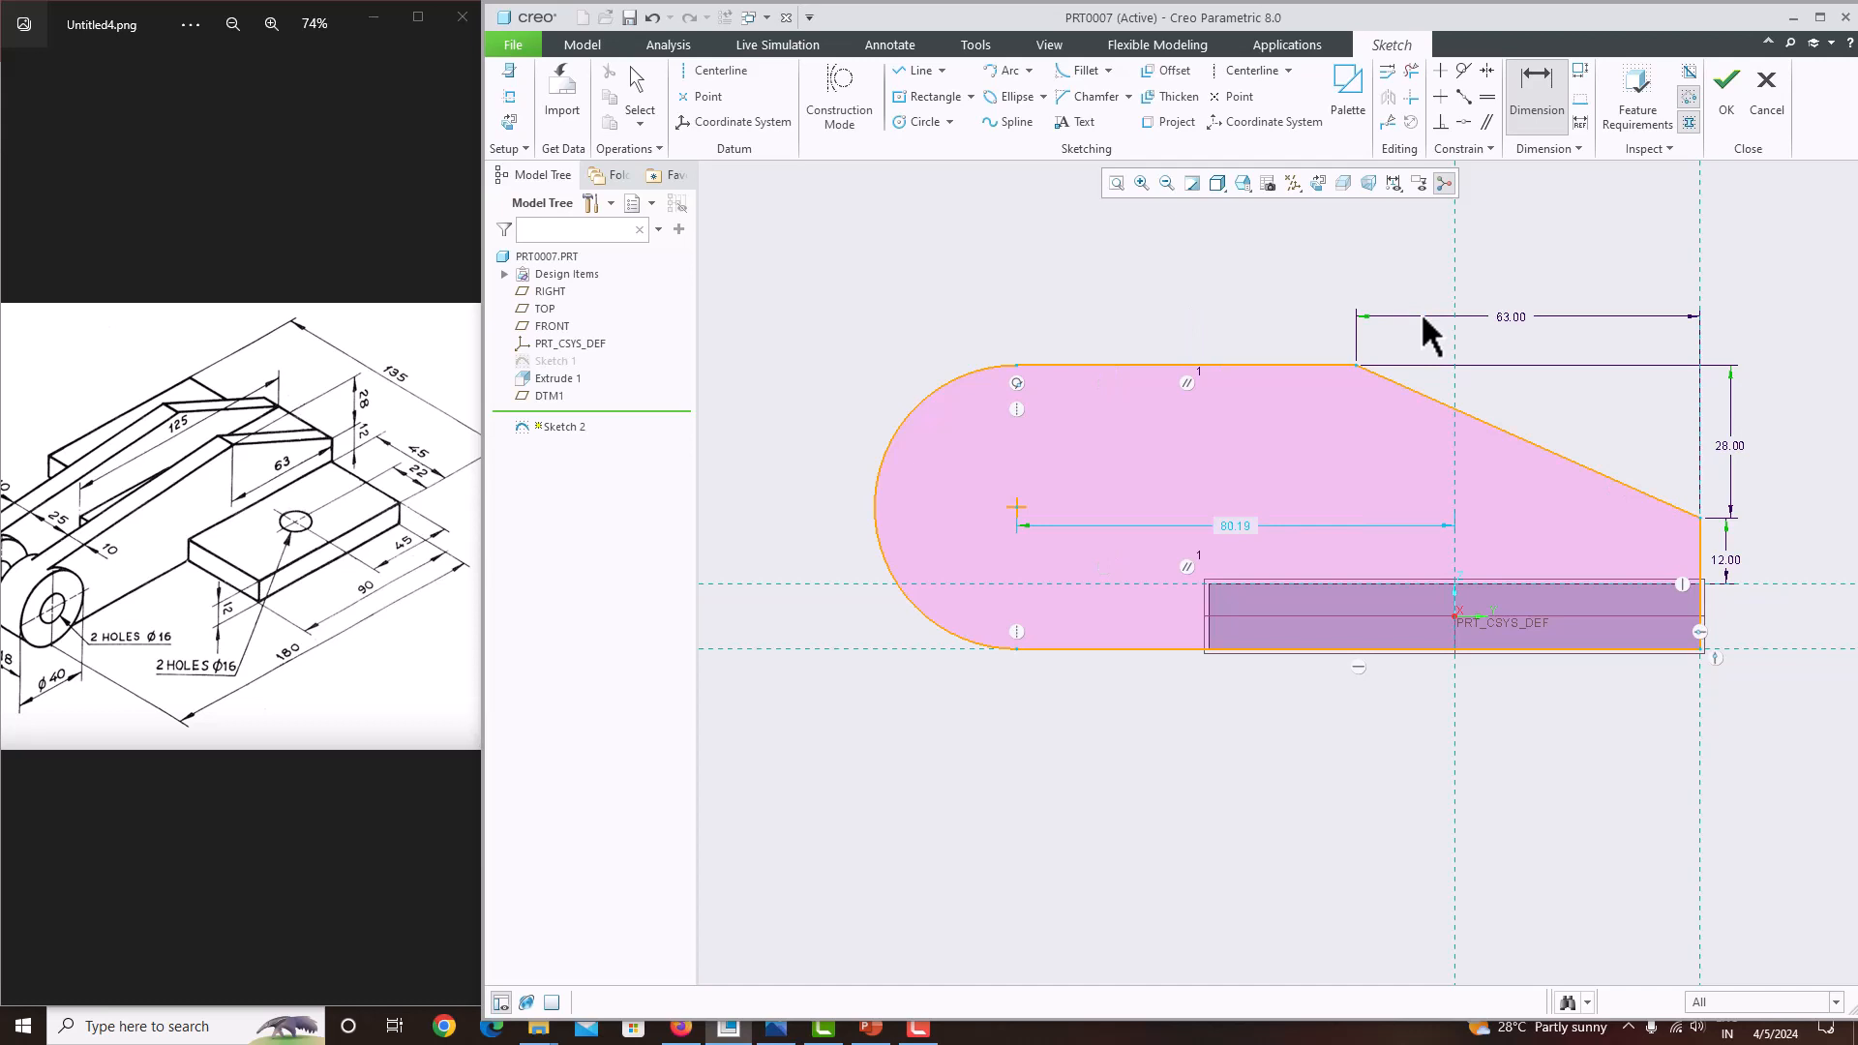
pyautogui.middleClick(1128, 410)
# Dimension the end arc's radius as 20 mm, deleting the conflicting Parallel constraint.
pyautogui.scroll(-1, 1128, 410)
pyautogui.scroll(2, 1076, 465)
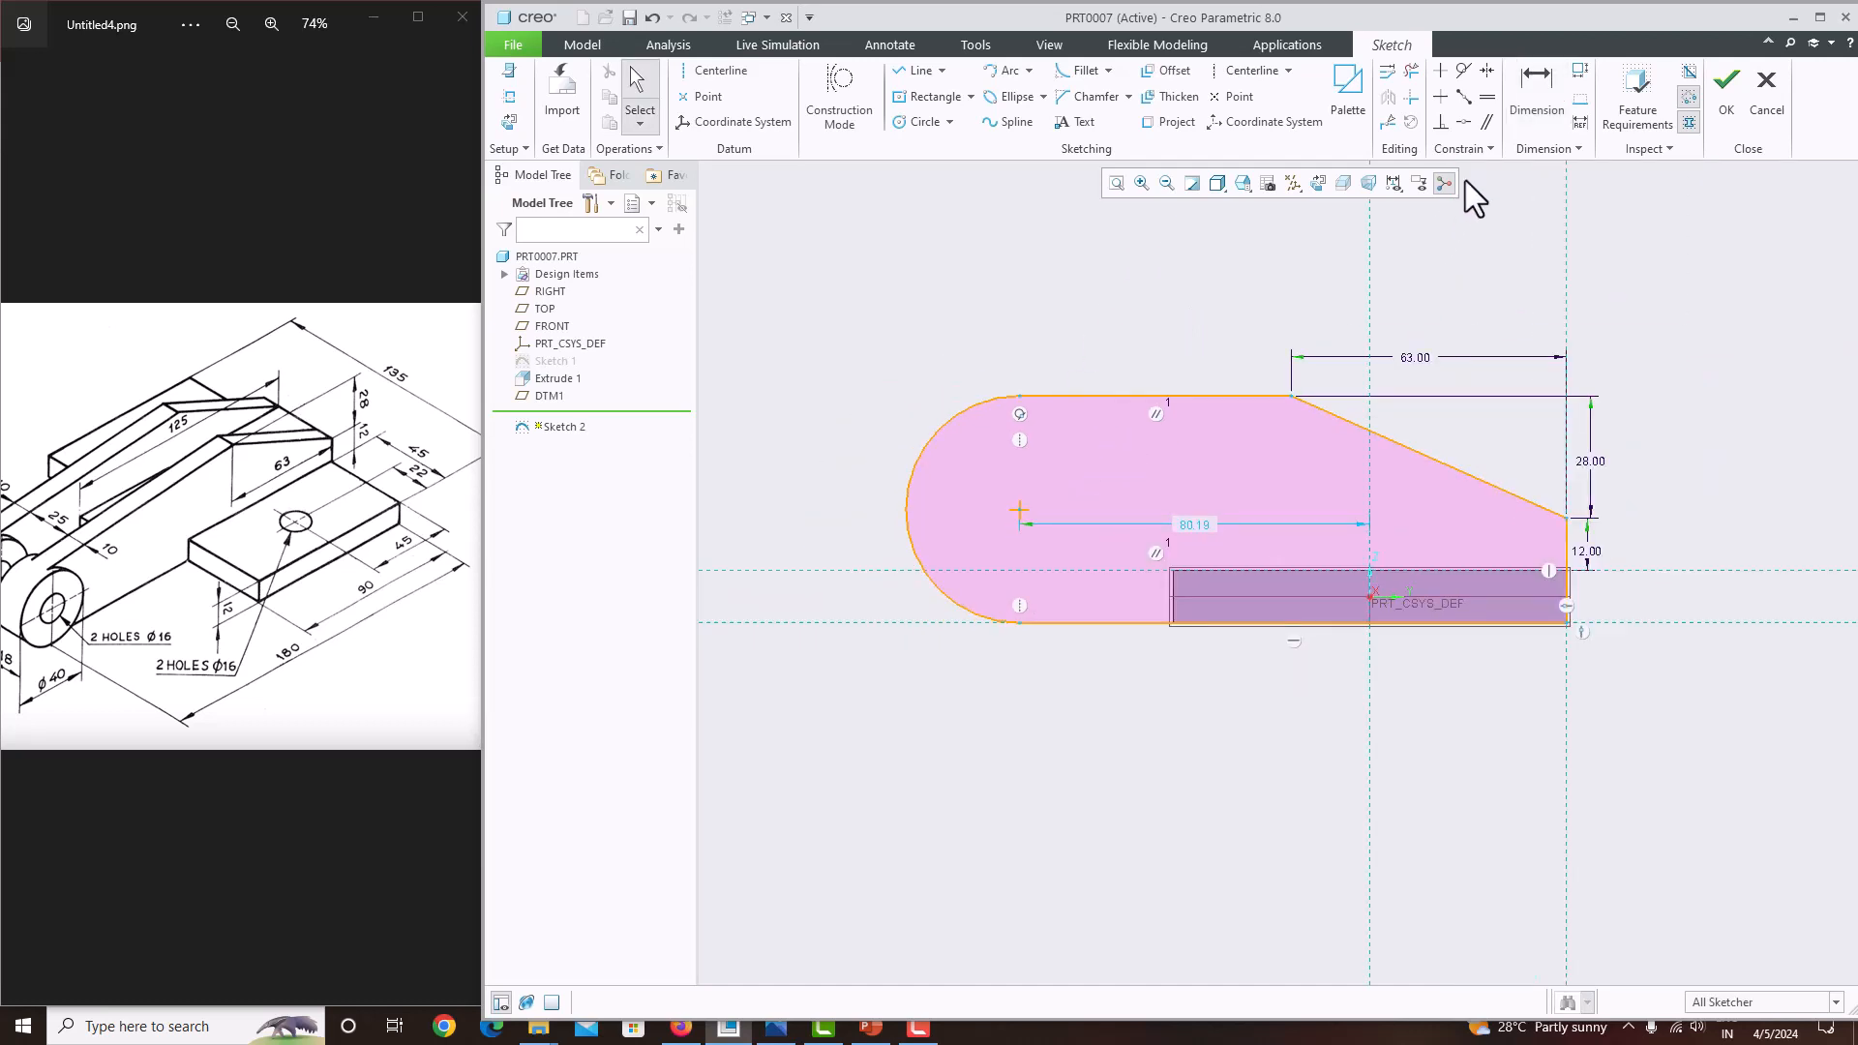
pyautogui.click(1539, 92)
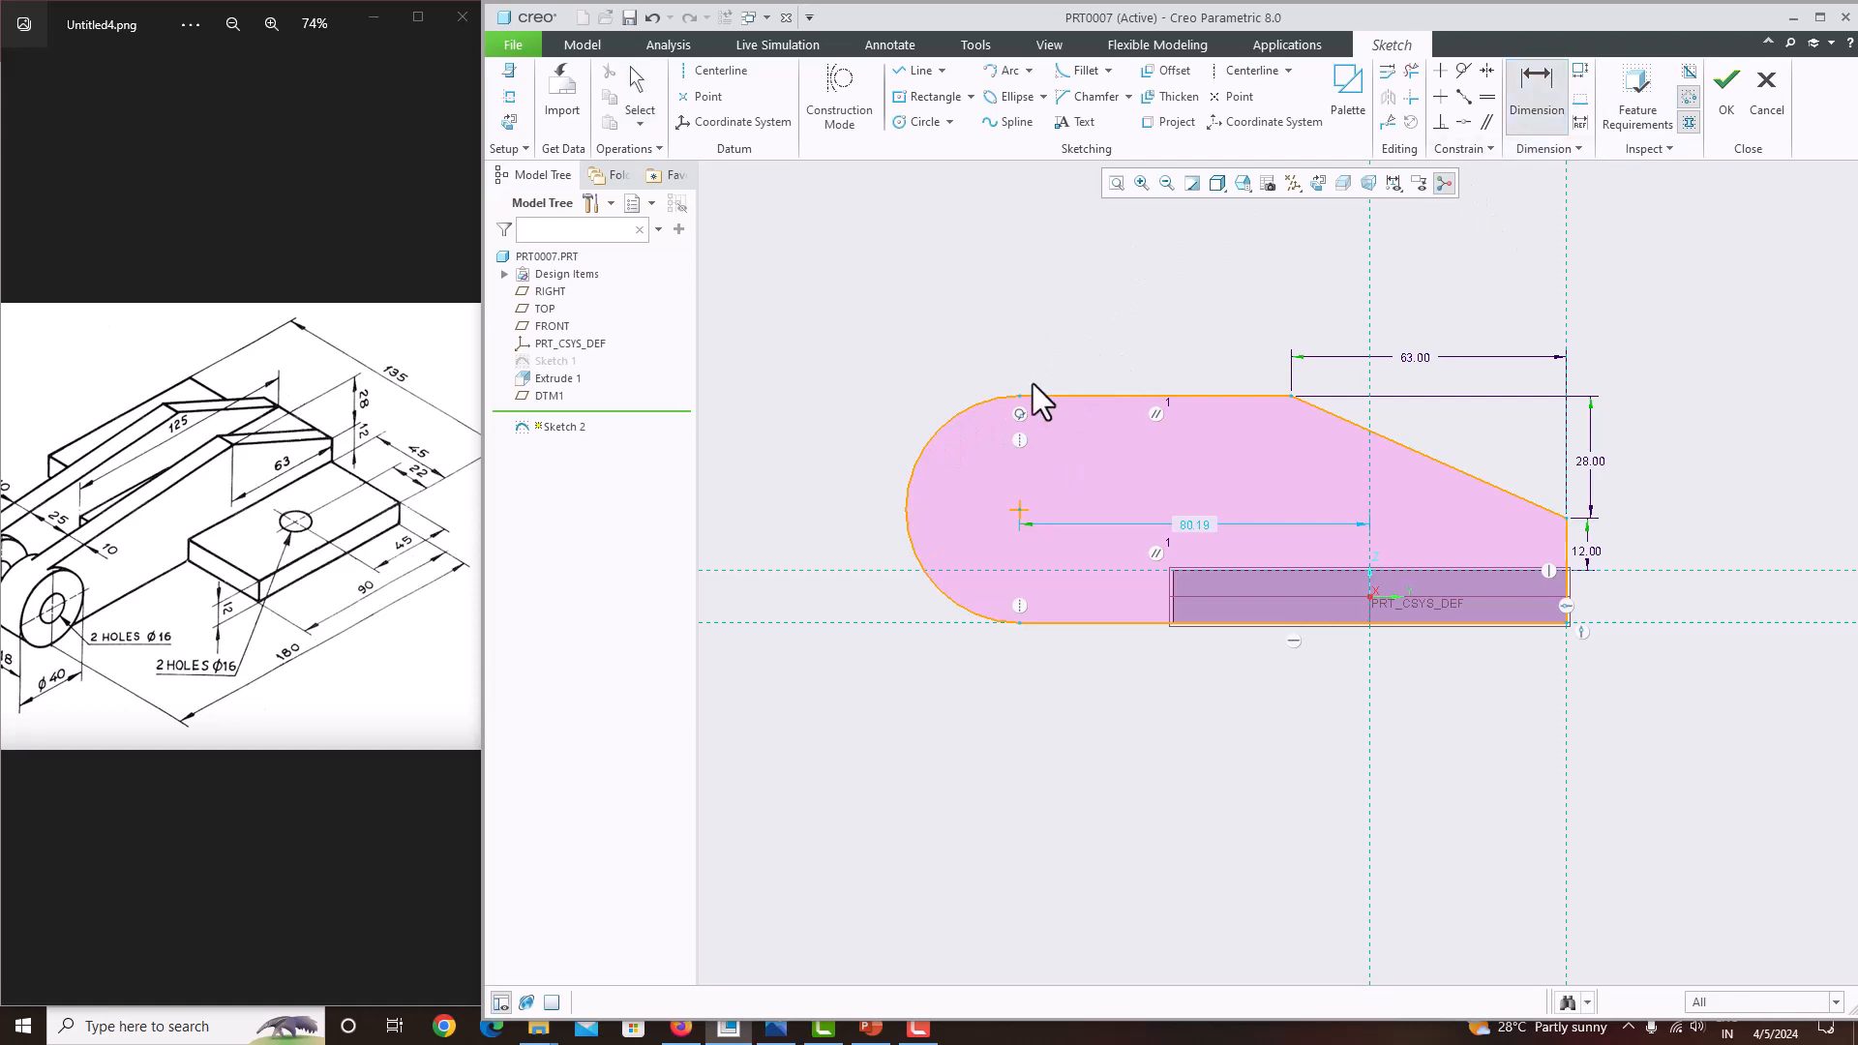
pyautogui.middleClick(859, 479)
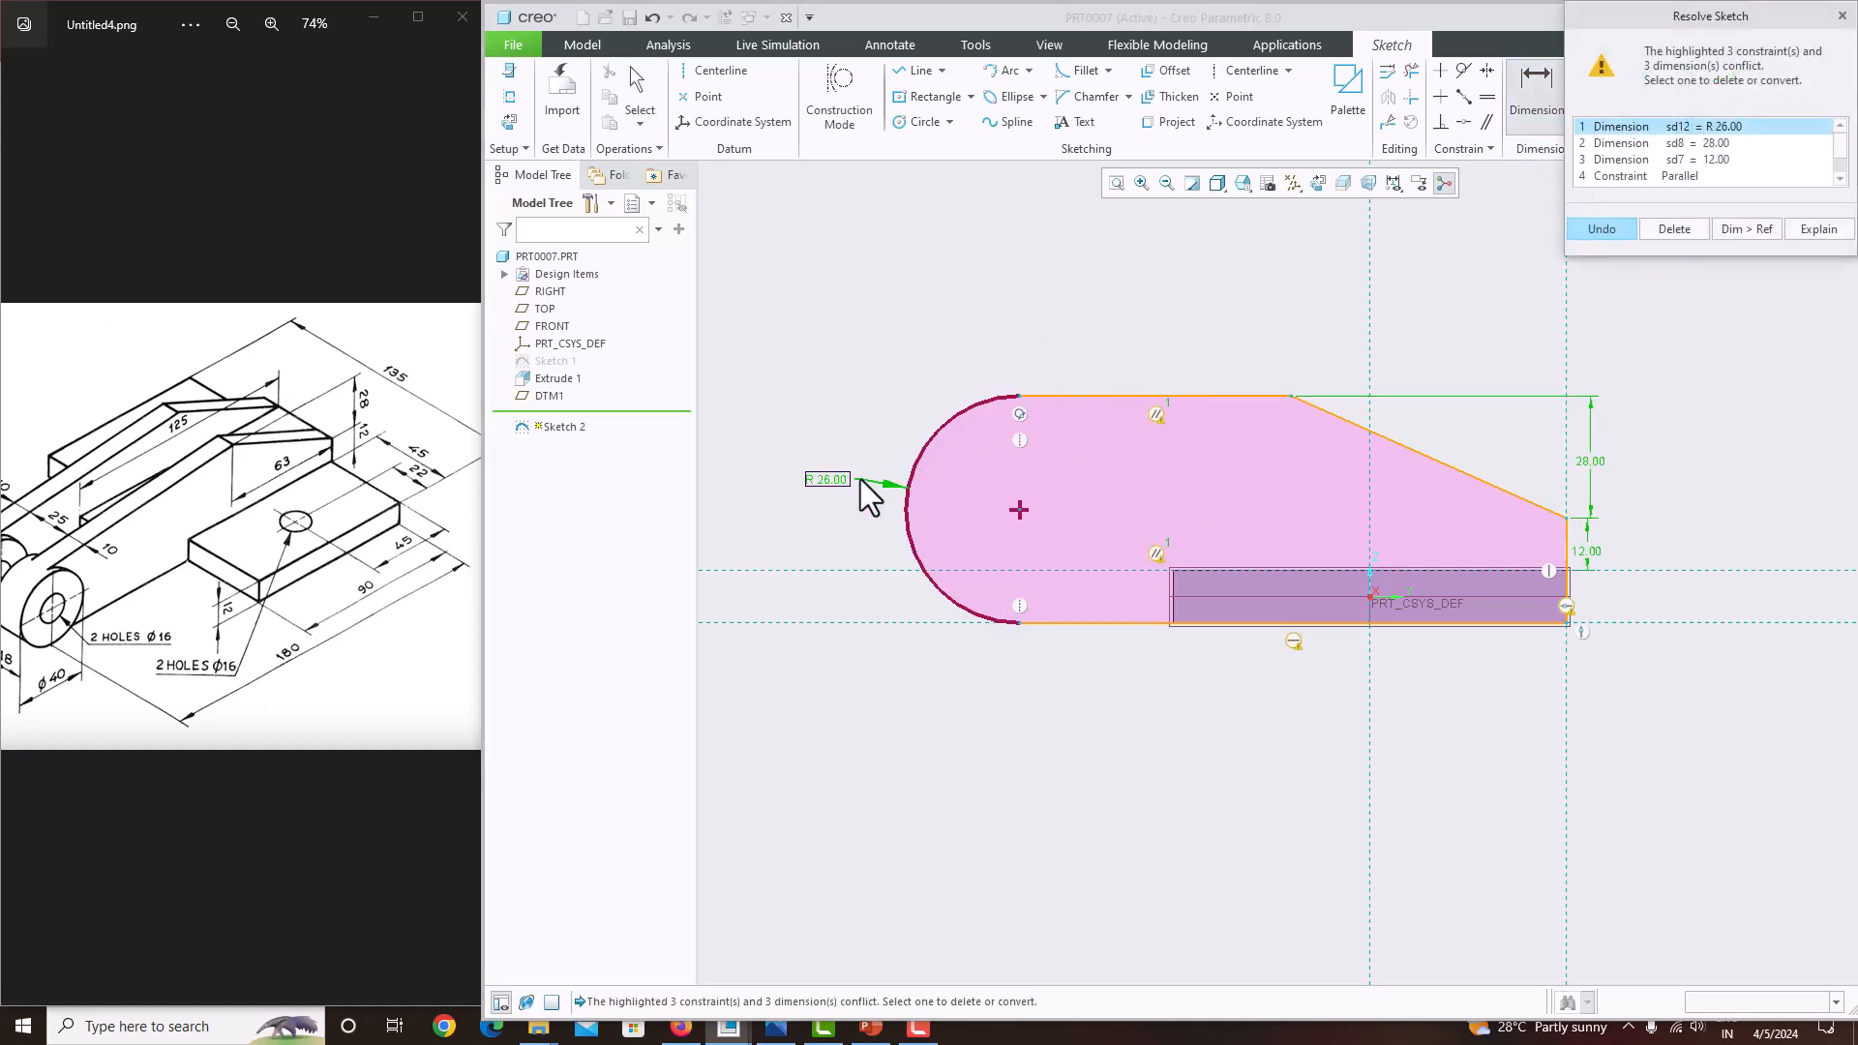
pyautogui.moveTo(208, 593); pyautogui.dragTo(257, 588)
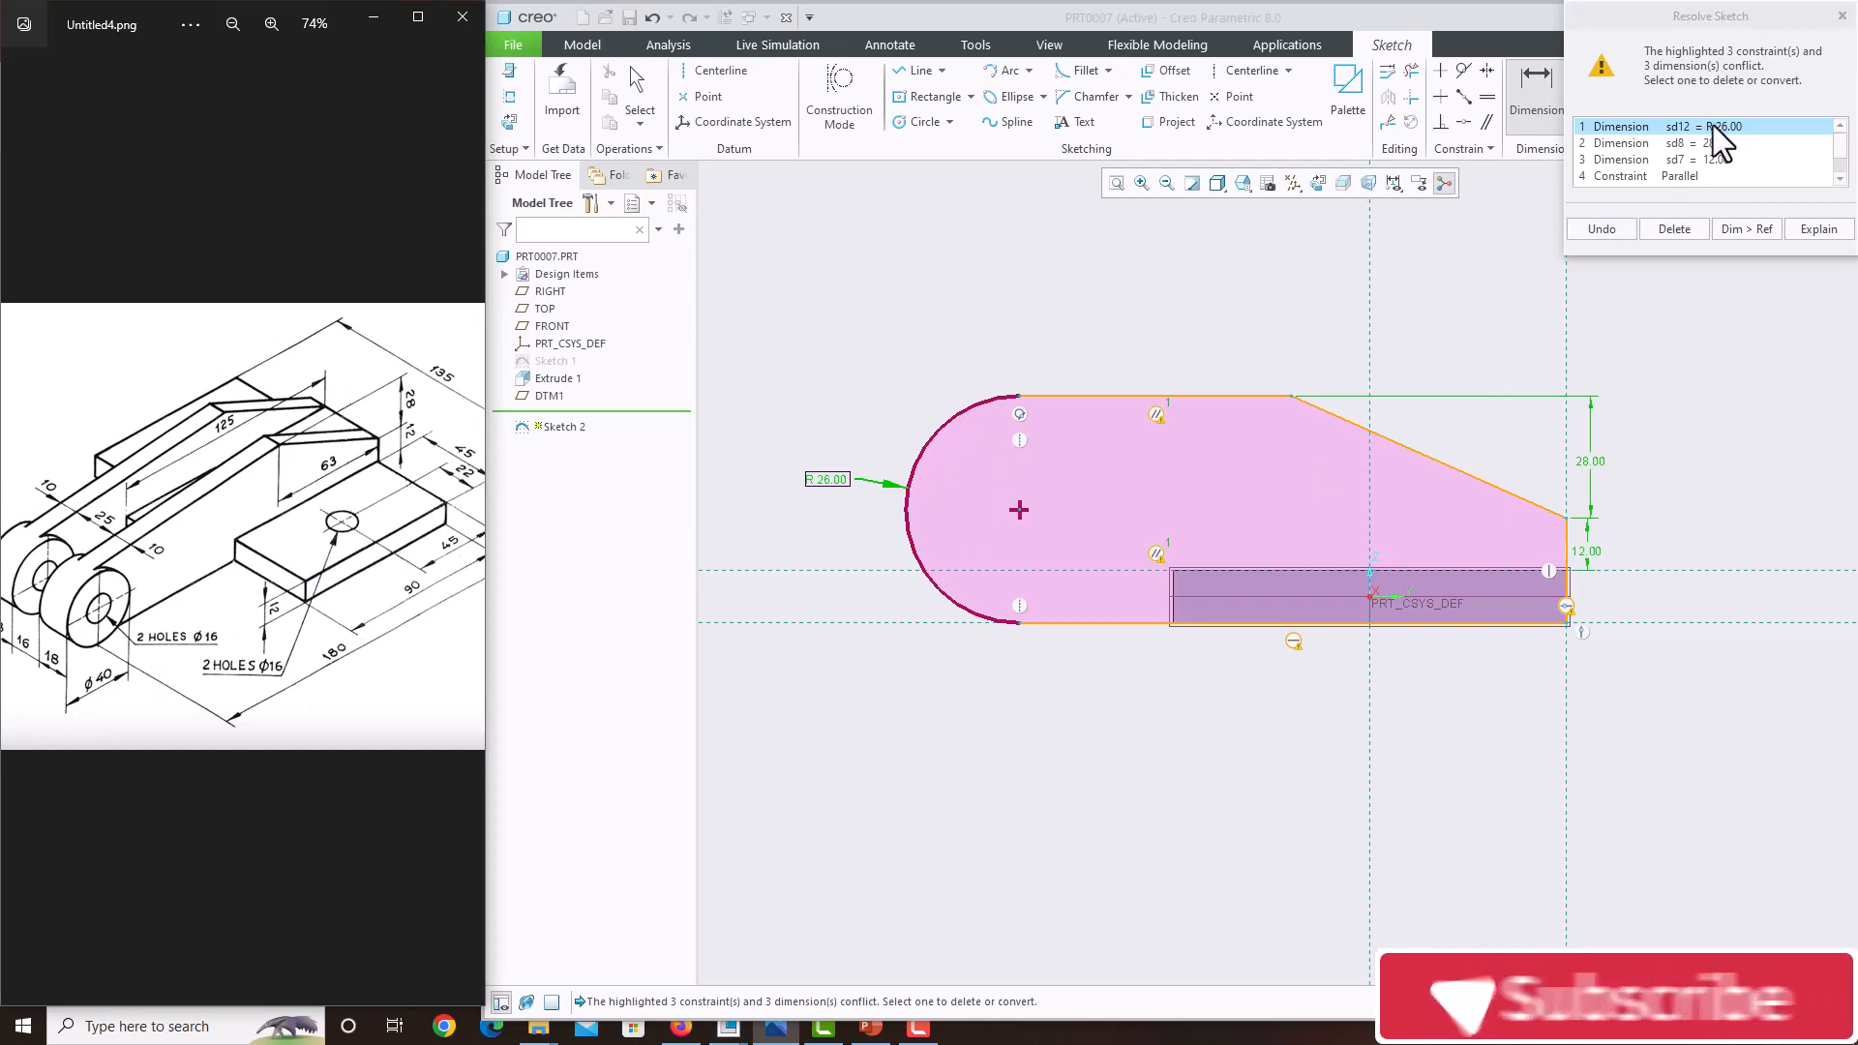
pyautogui.moveTo(1714, 143); pyautogui.dragTo(1715, 172)
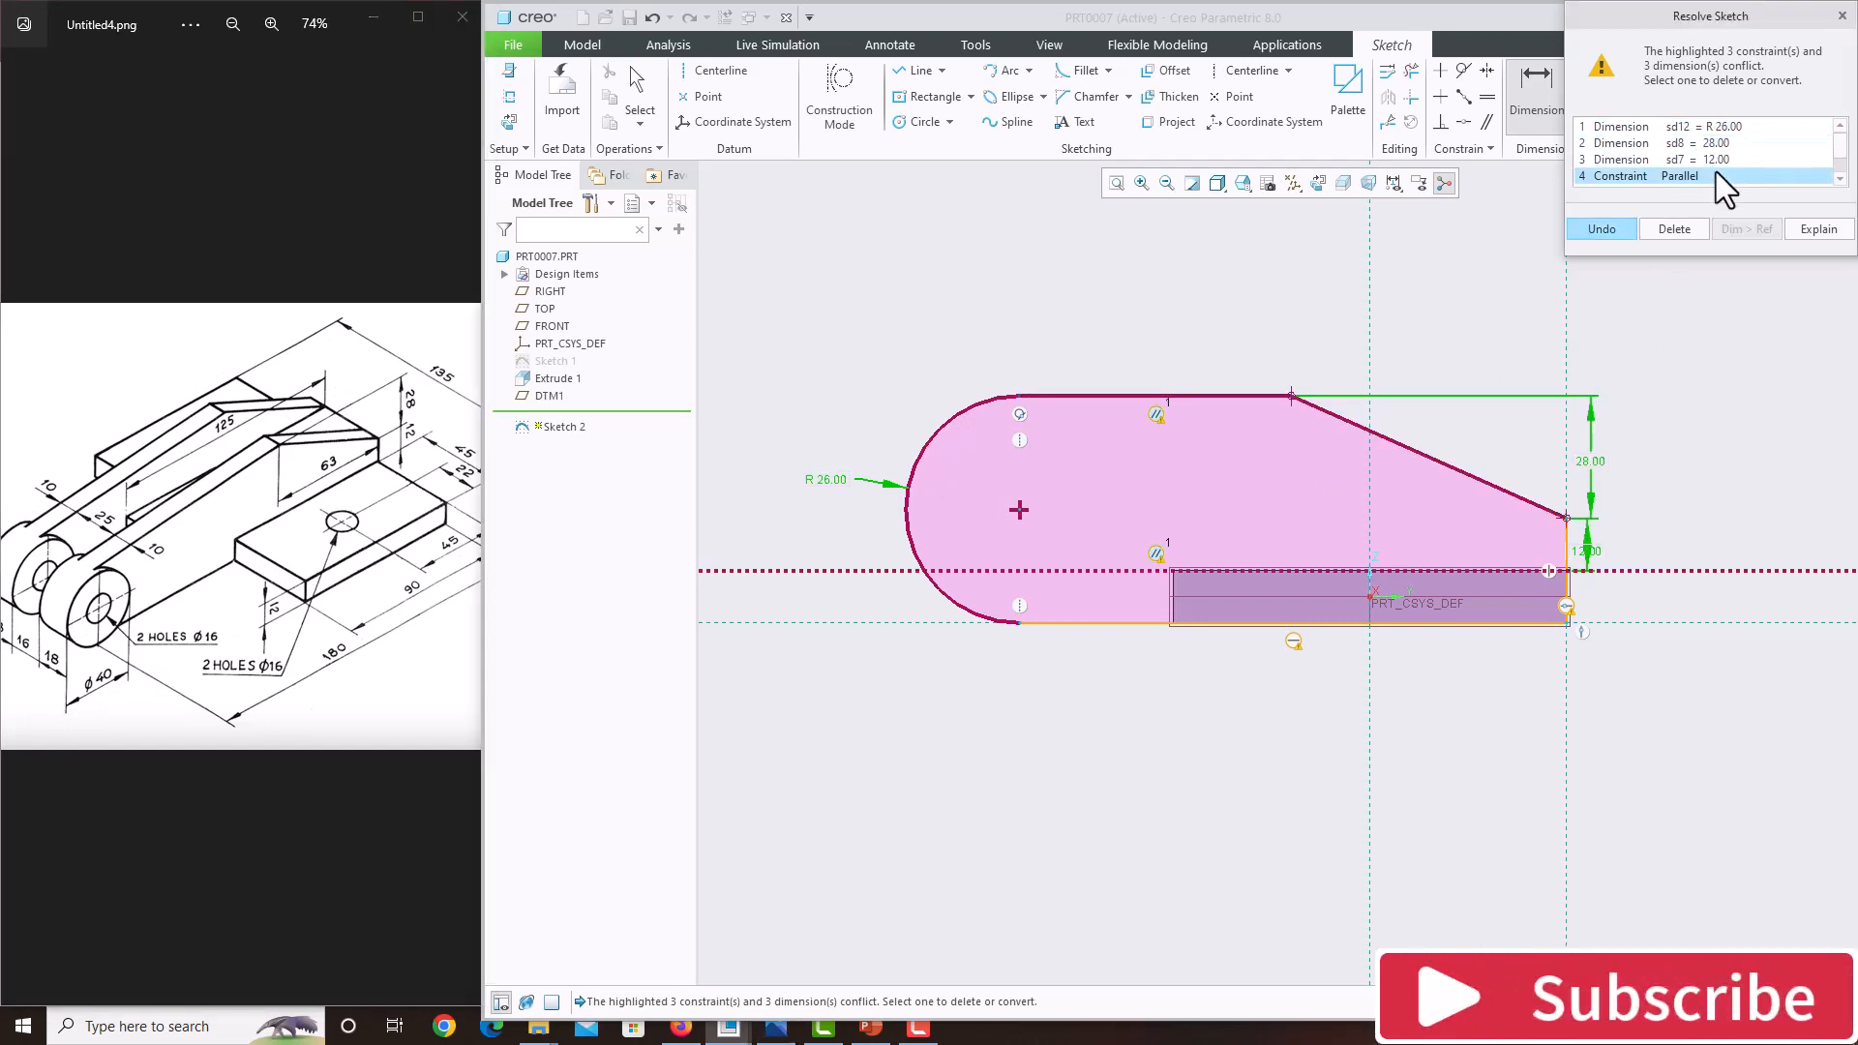
pyautogui.click(1674, 228)
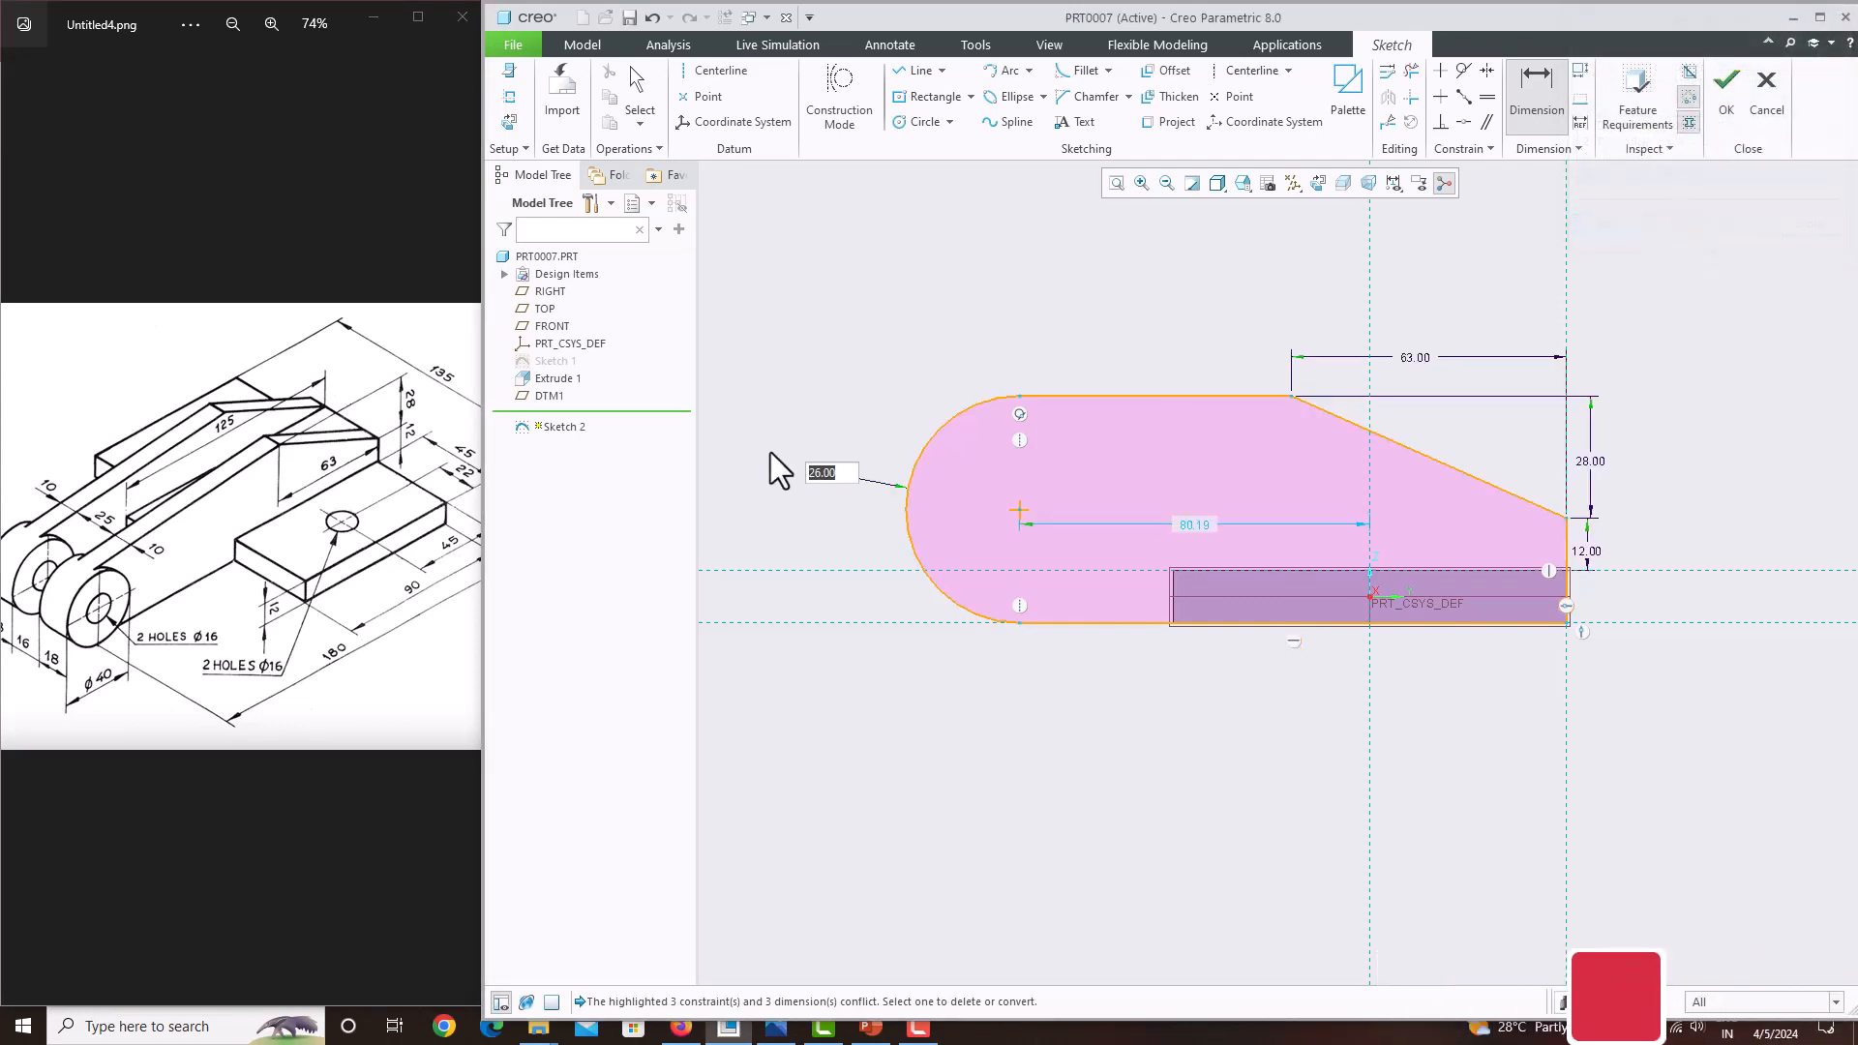
pyautogui.write('20')
pyautogui.press('Return')
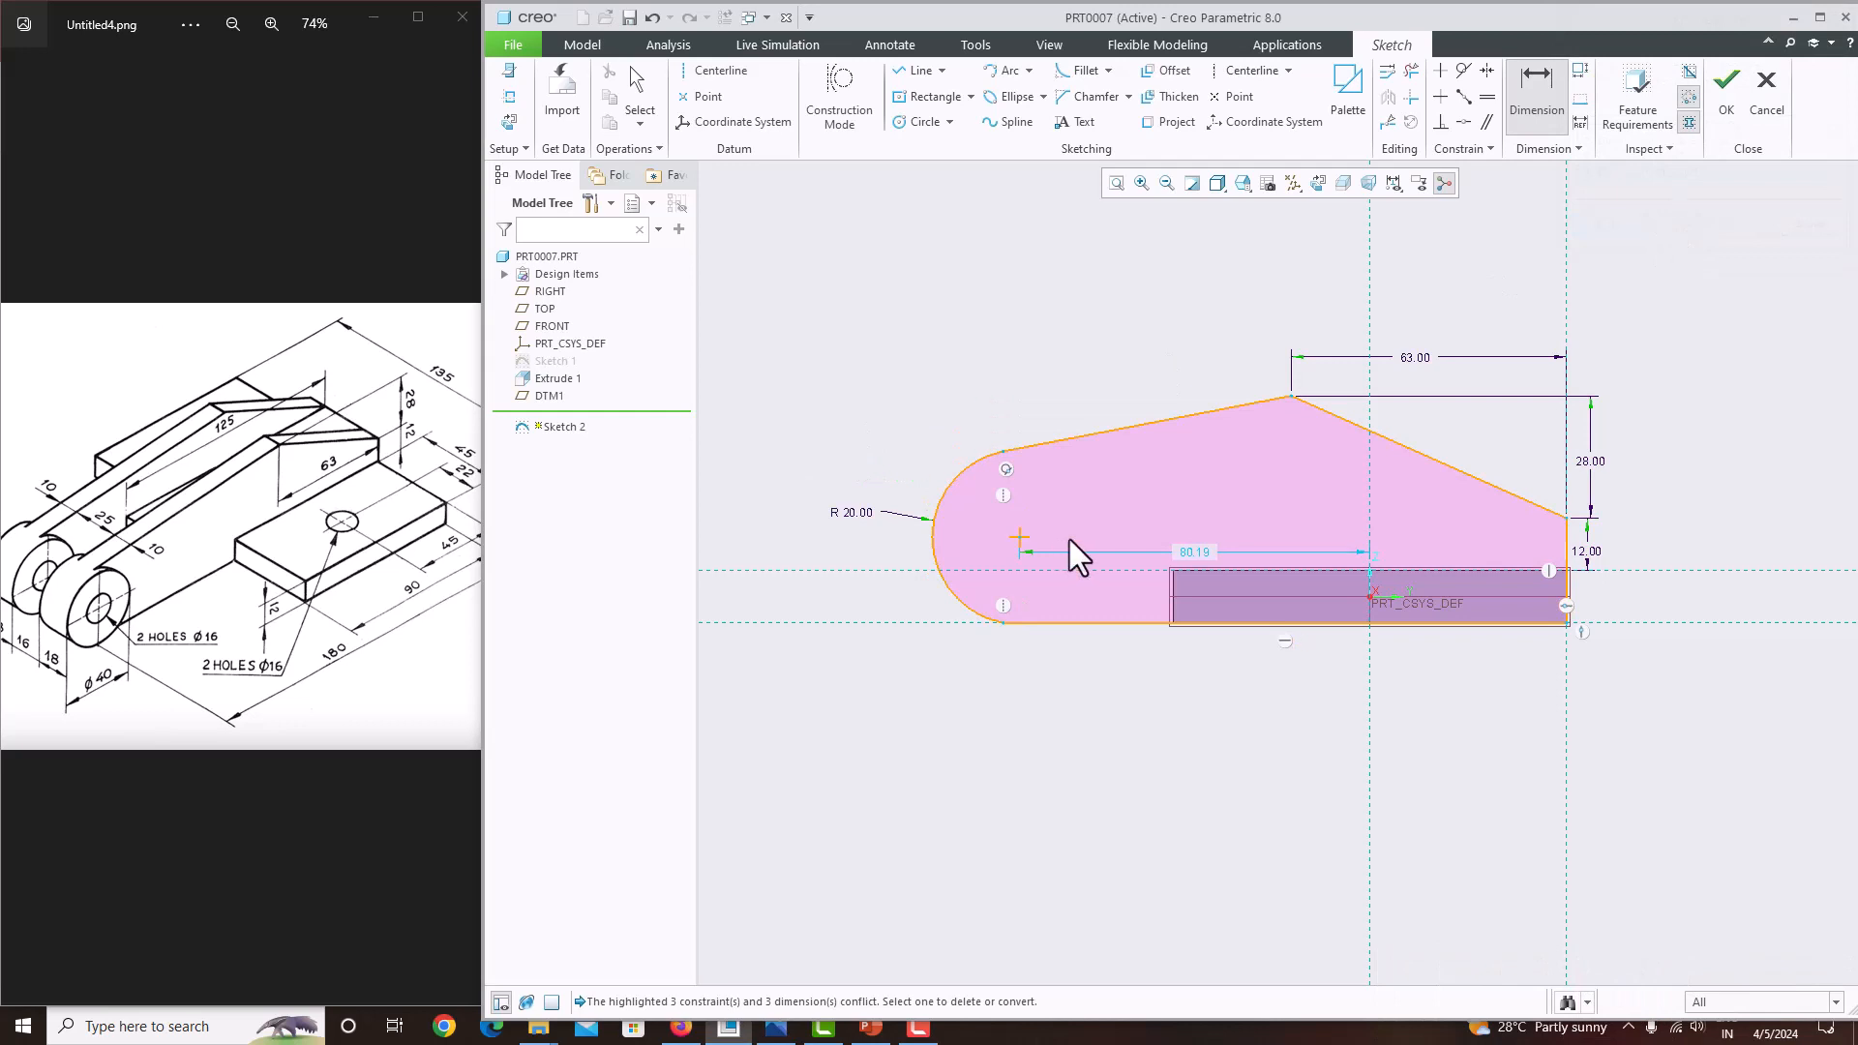
# Dimension the profile's bottom line from the arc's lower end to the vertical line as 180 mm.
pyautogui.scroll(2, 1095, 496)
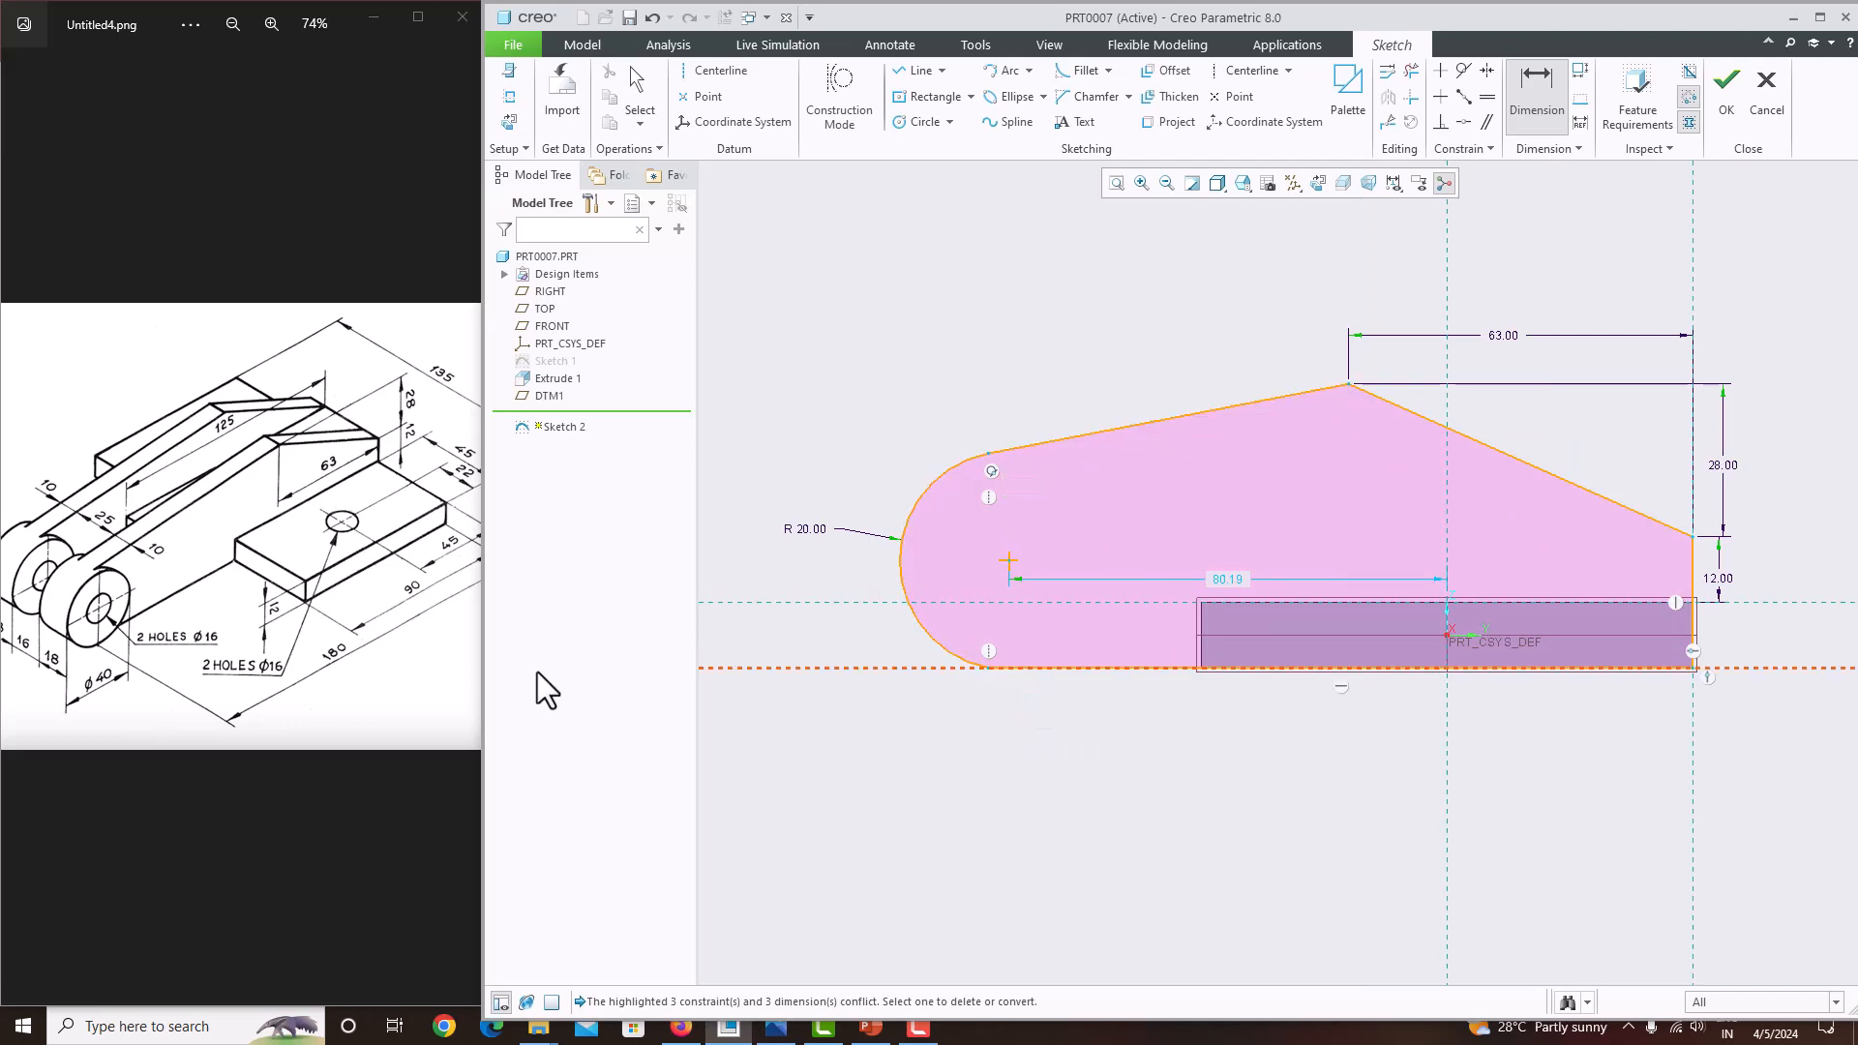
pyautogui.moveTo(323, 705); pyautogui.dragTo(291, 702)
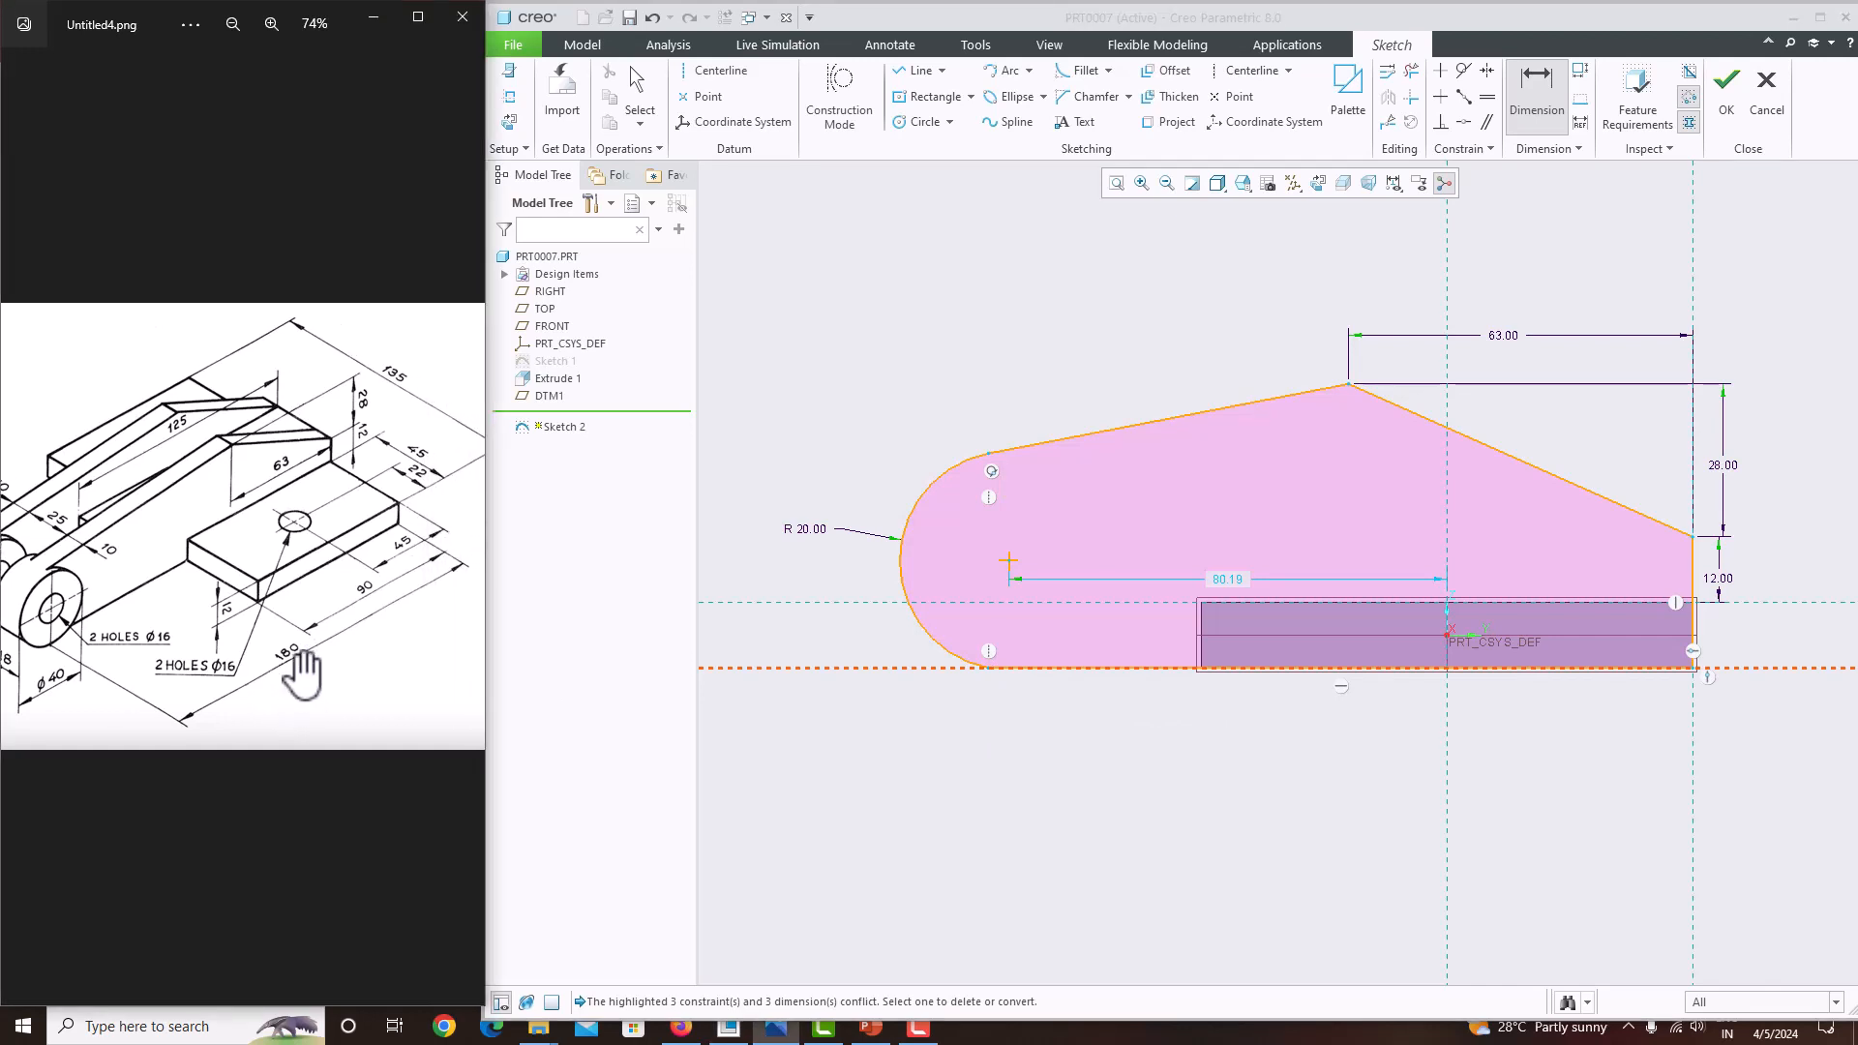
pyautogui.click(1536, 124)
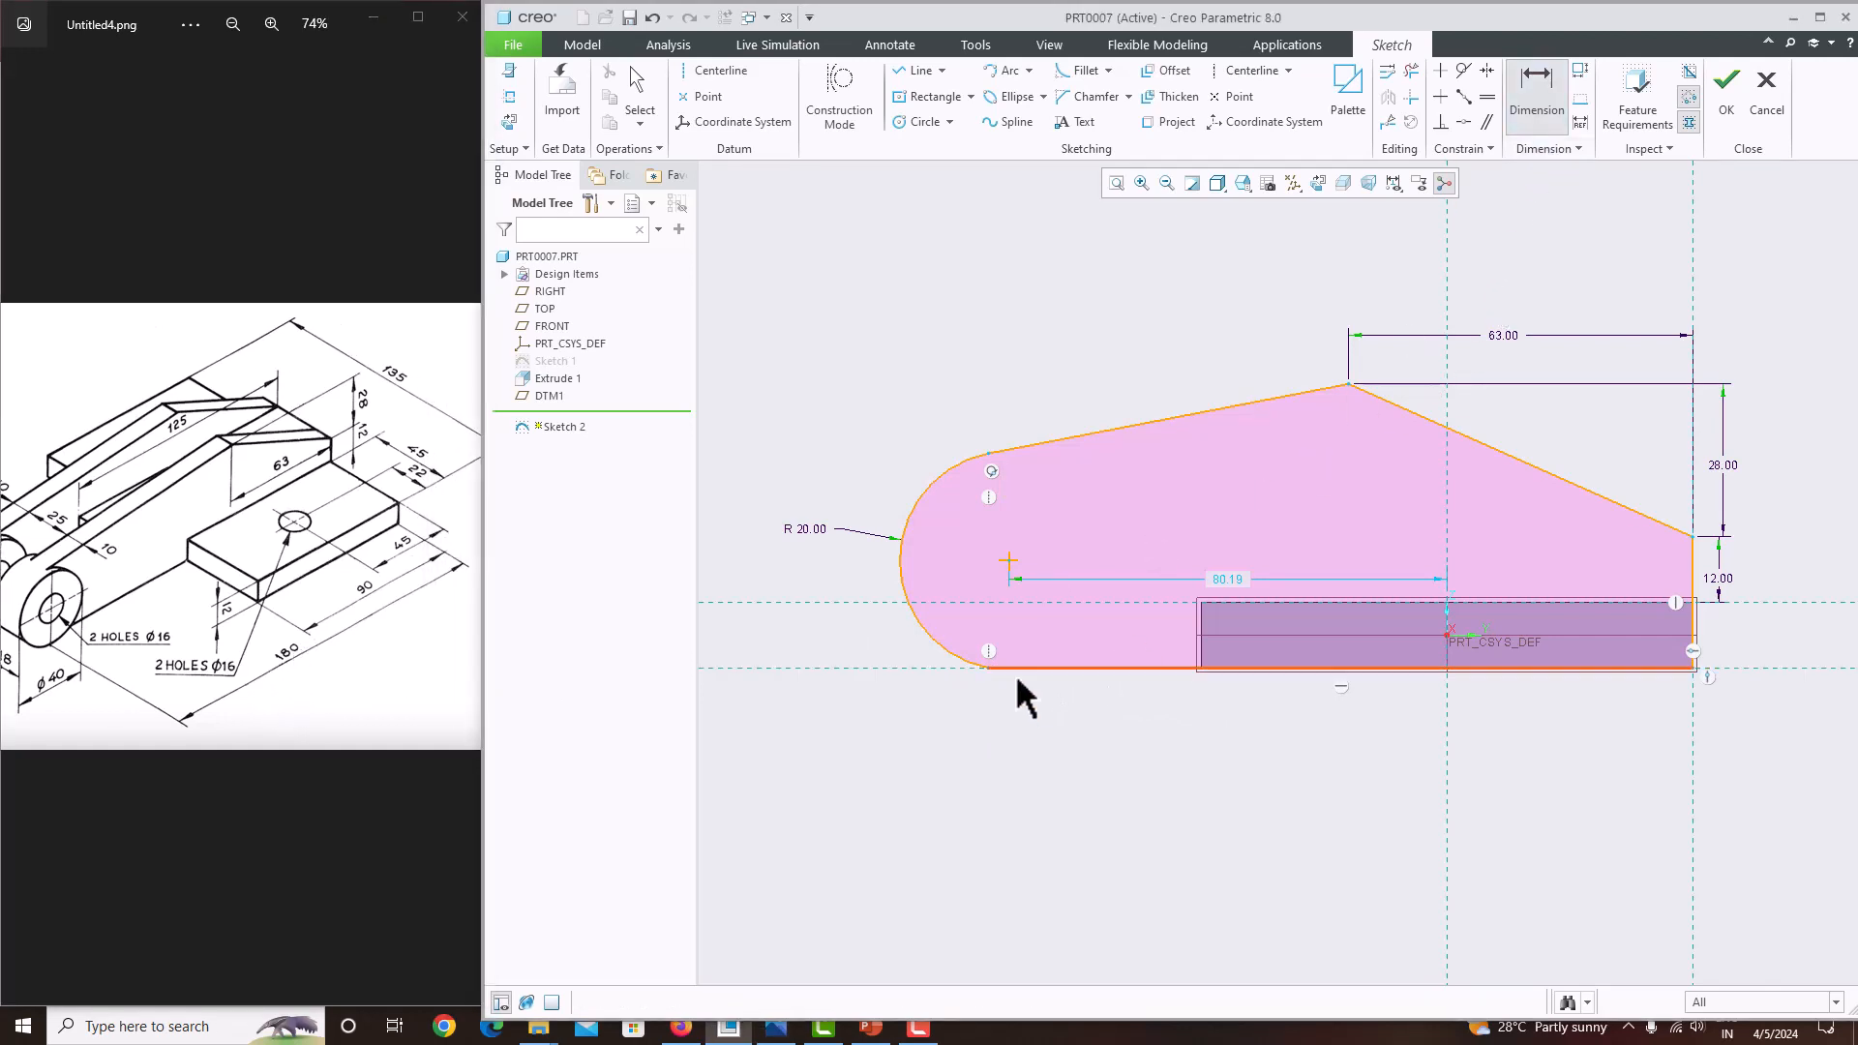
pyautogui.click(989, 667)
pyautogui.middleClick(1564, 716)
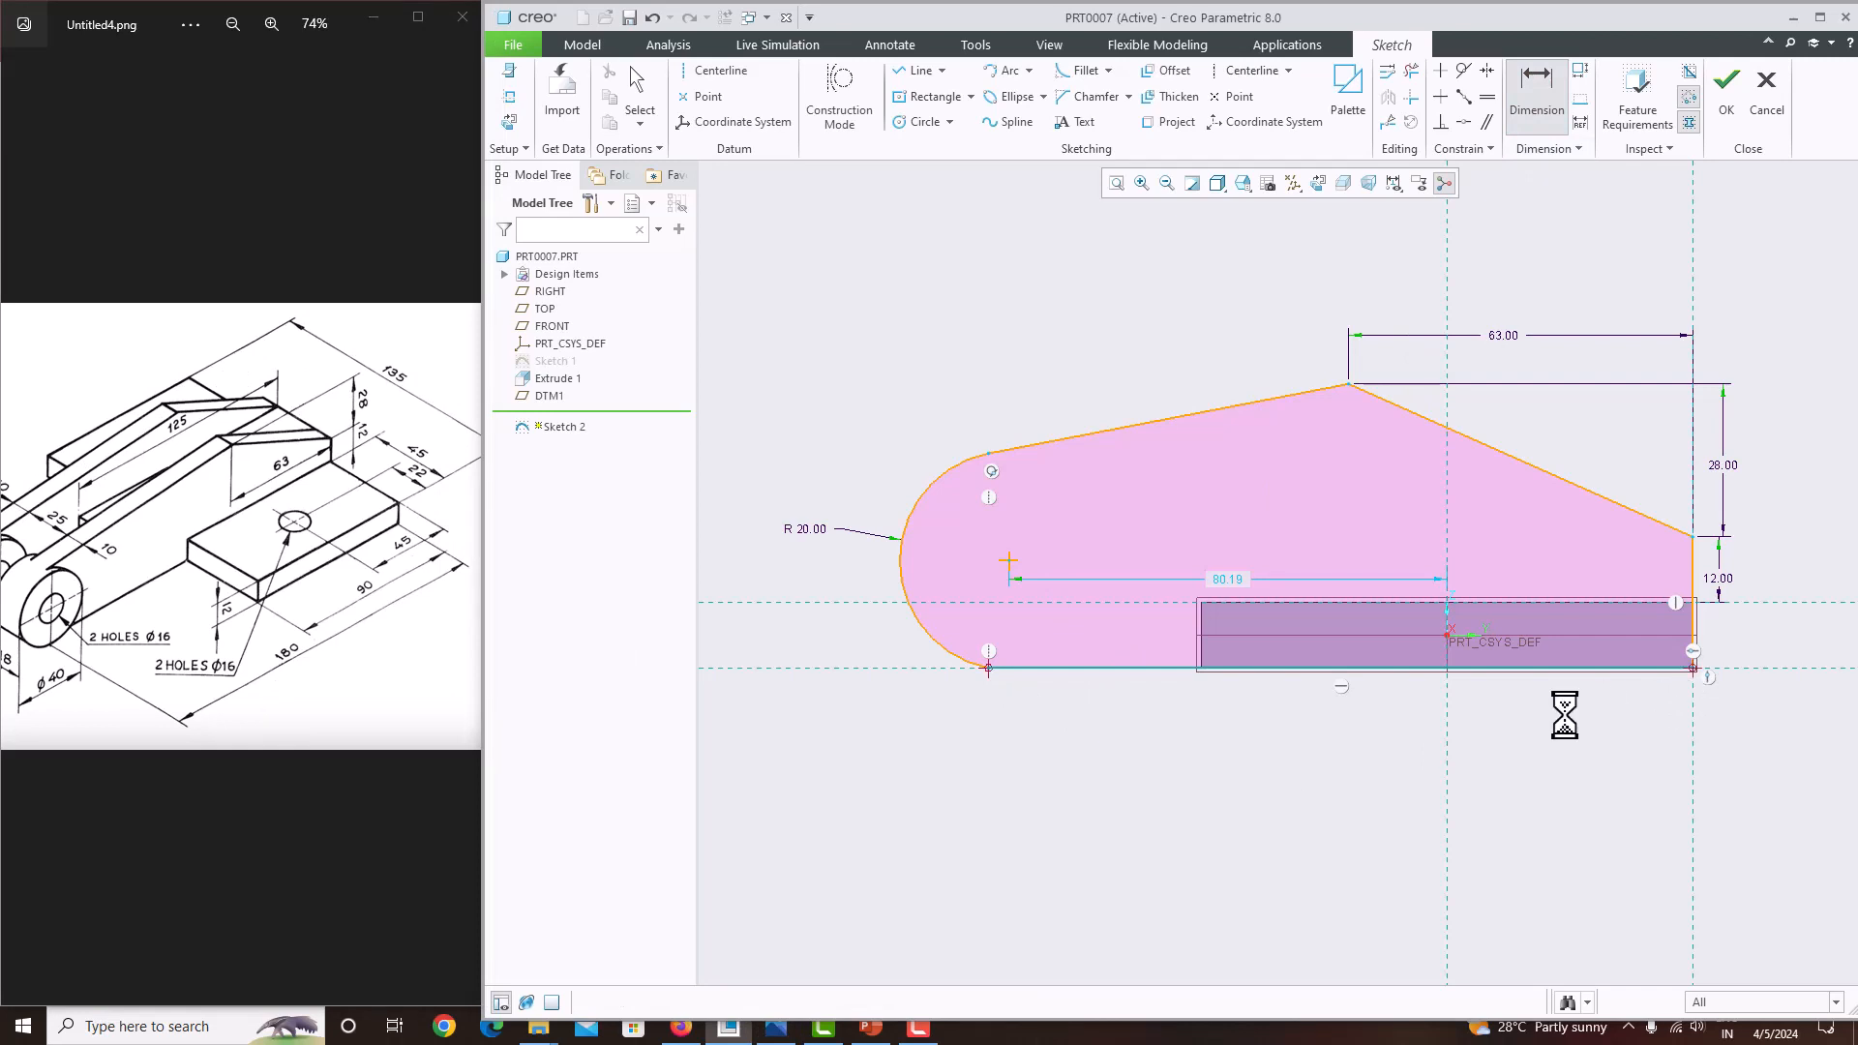
pyautogui.write('180')
pyautogui.press('Return')
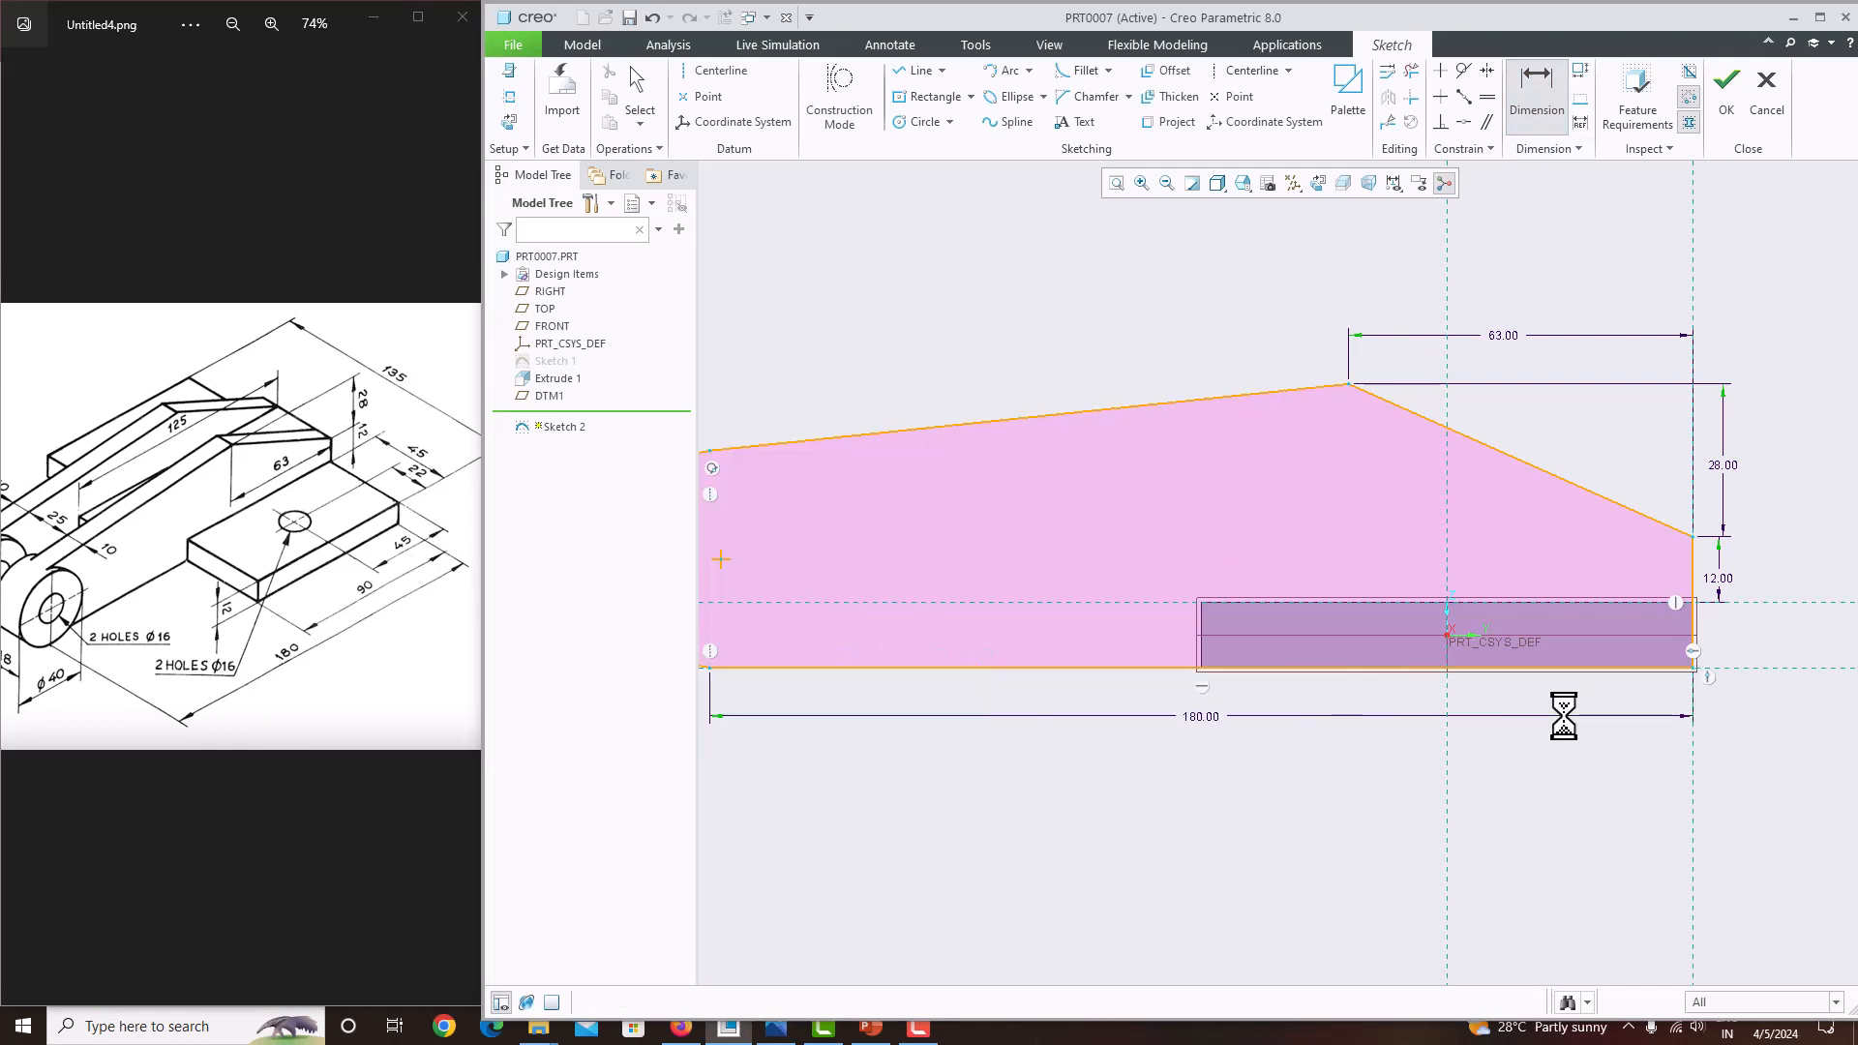
# Make the end arc tangent to the bottom line, deleting the conflicting "On horizontal or vertical" constraint.
pyautogui.scroll(-3, 1194, 738)
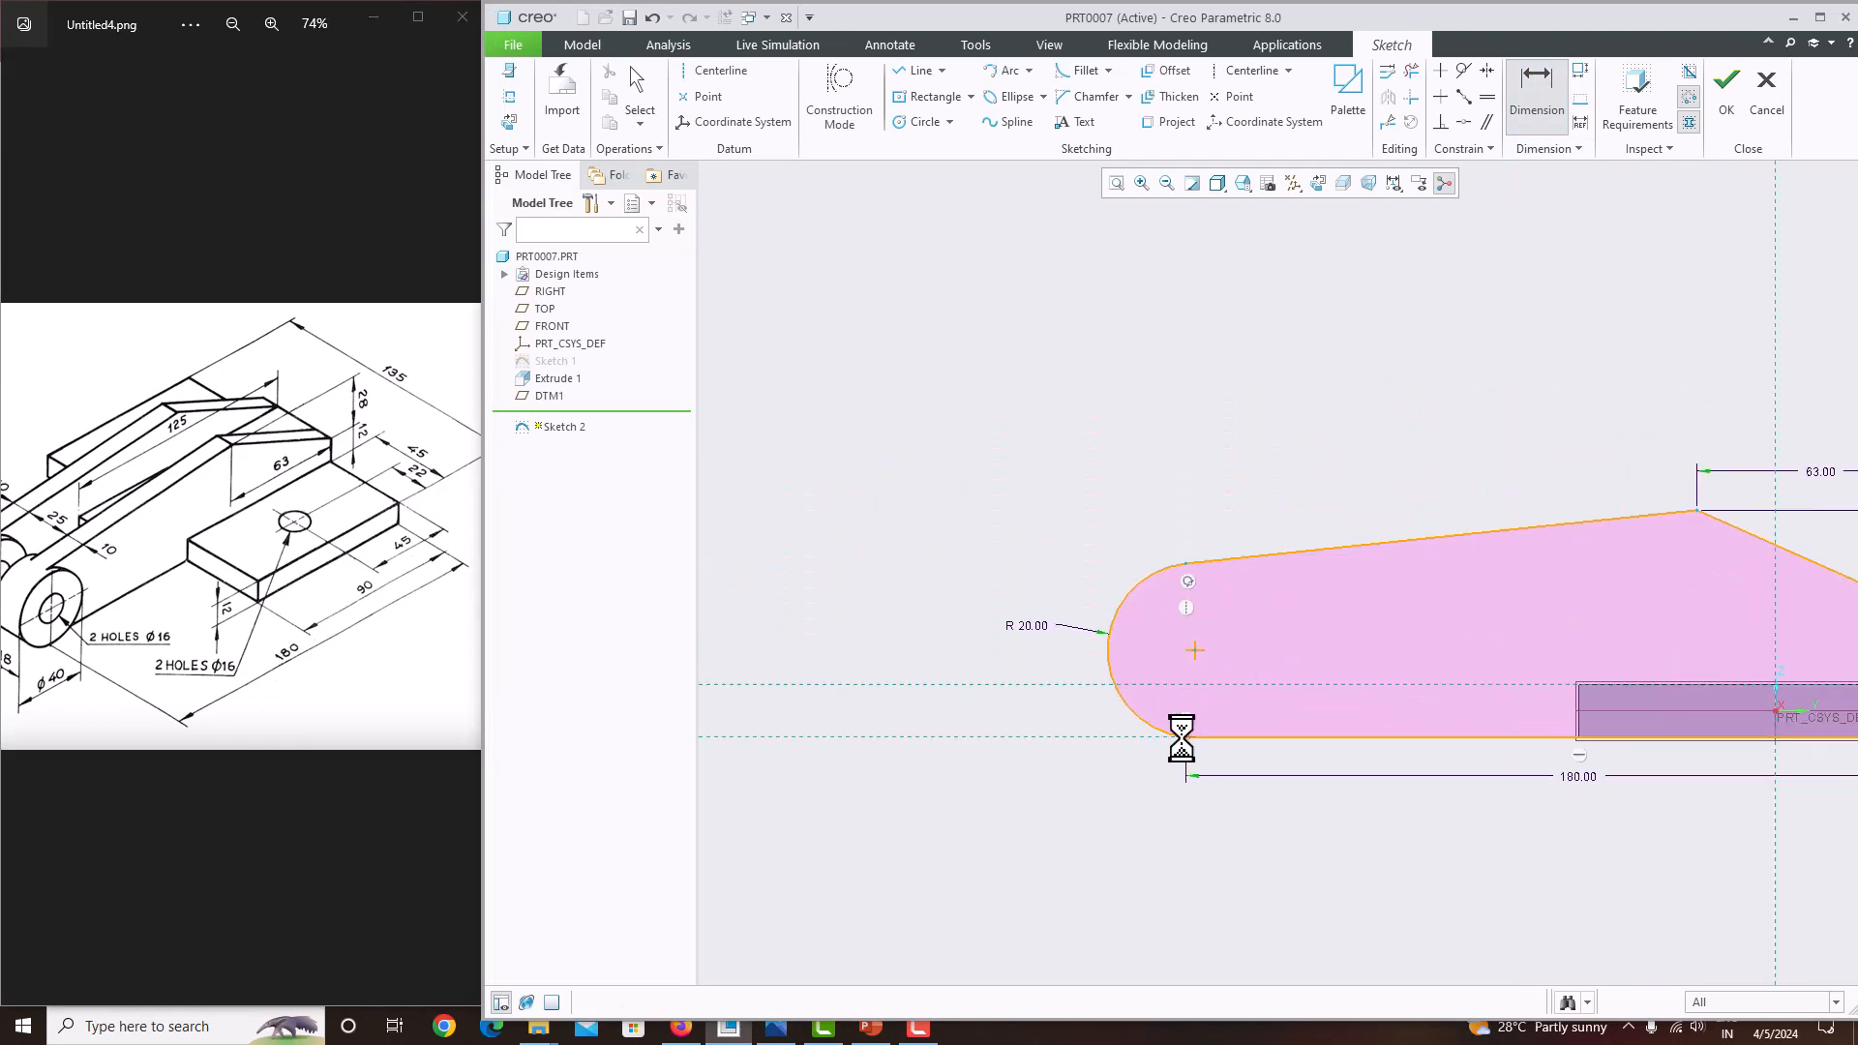
pyautogui.click(1464, 67)
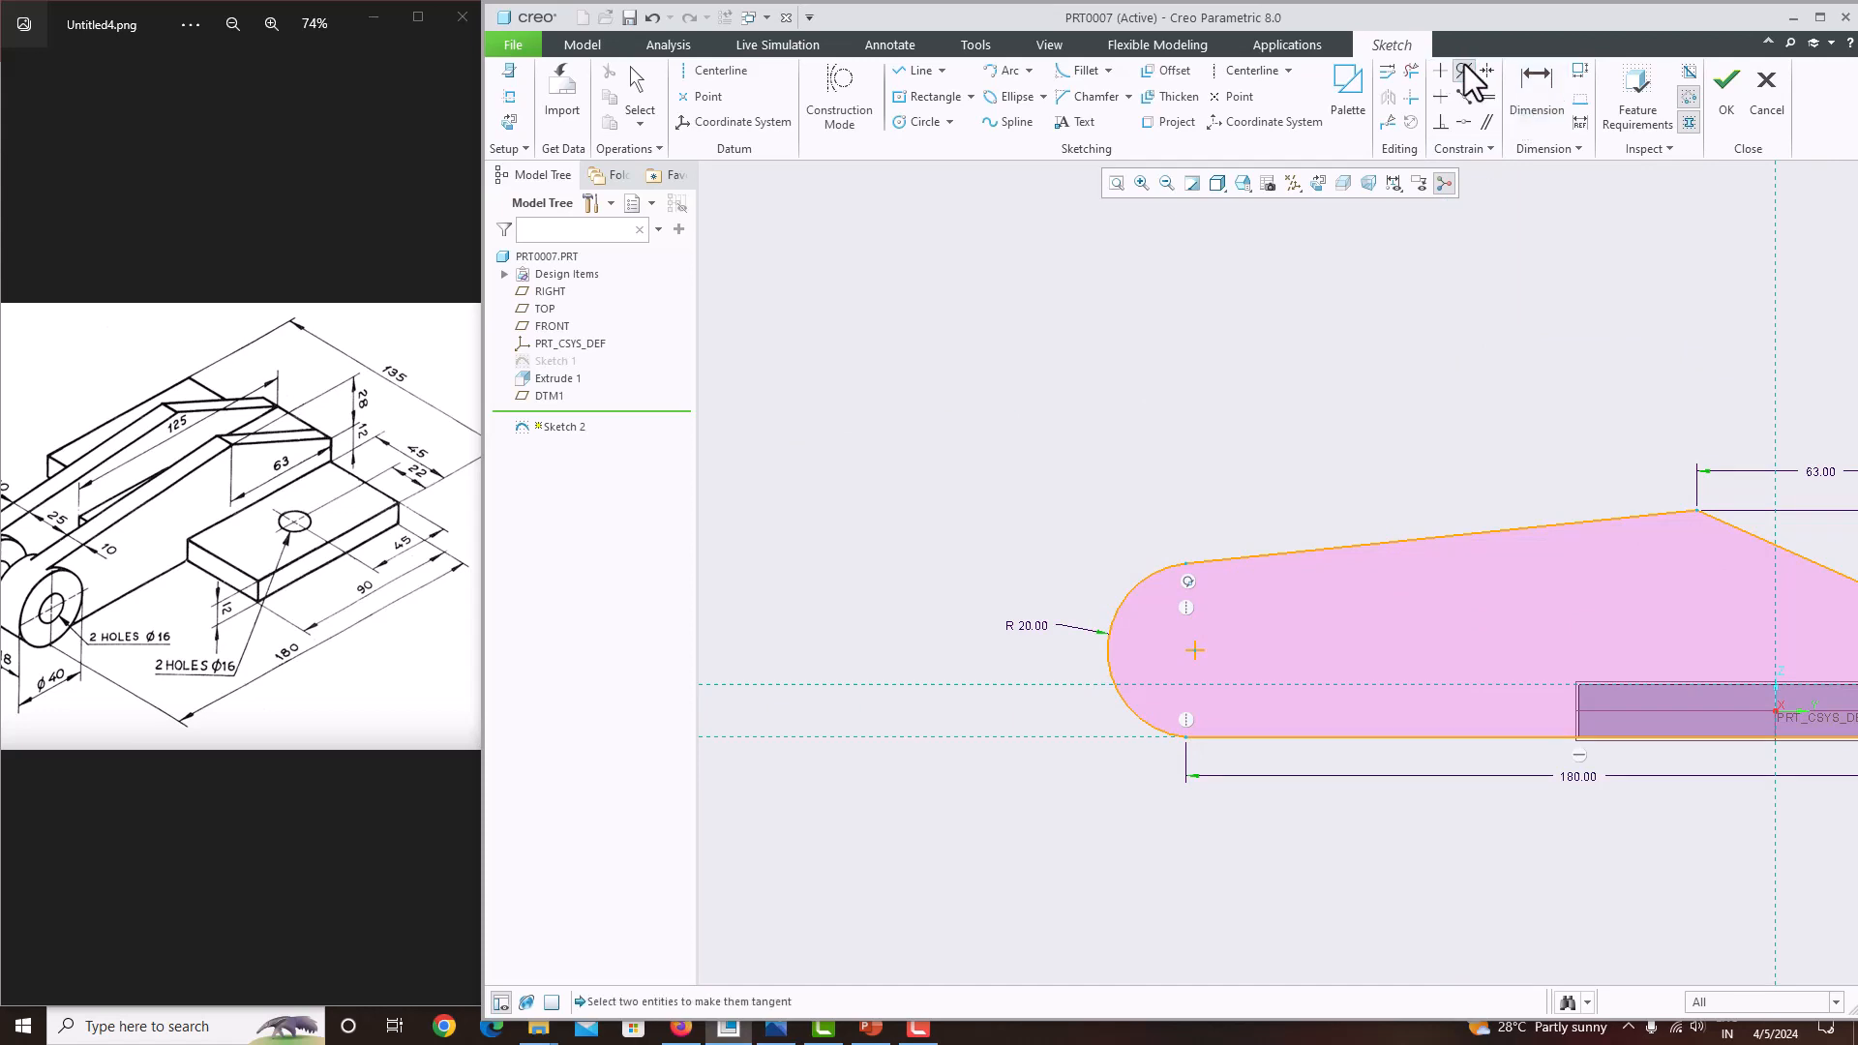
pyautogui.click(1151, 730)
pyautogui.click(1204, 738)
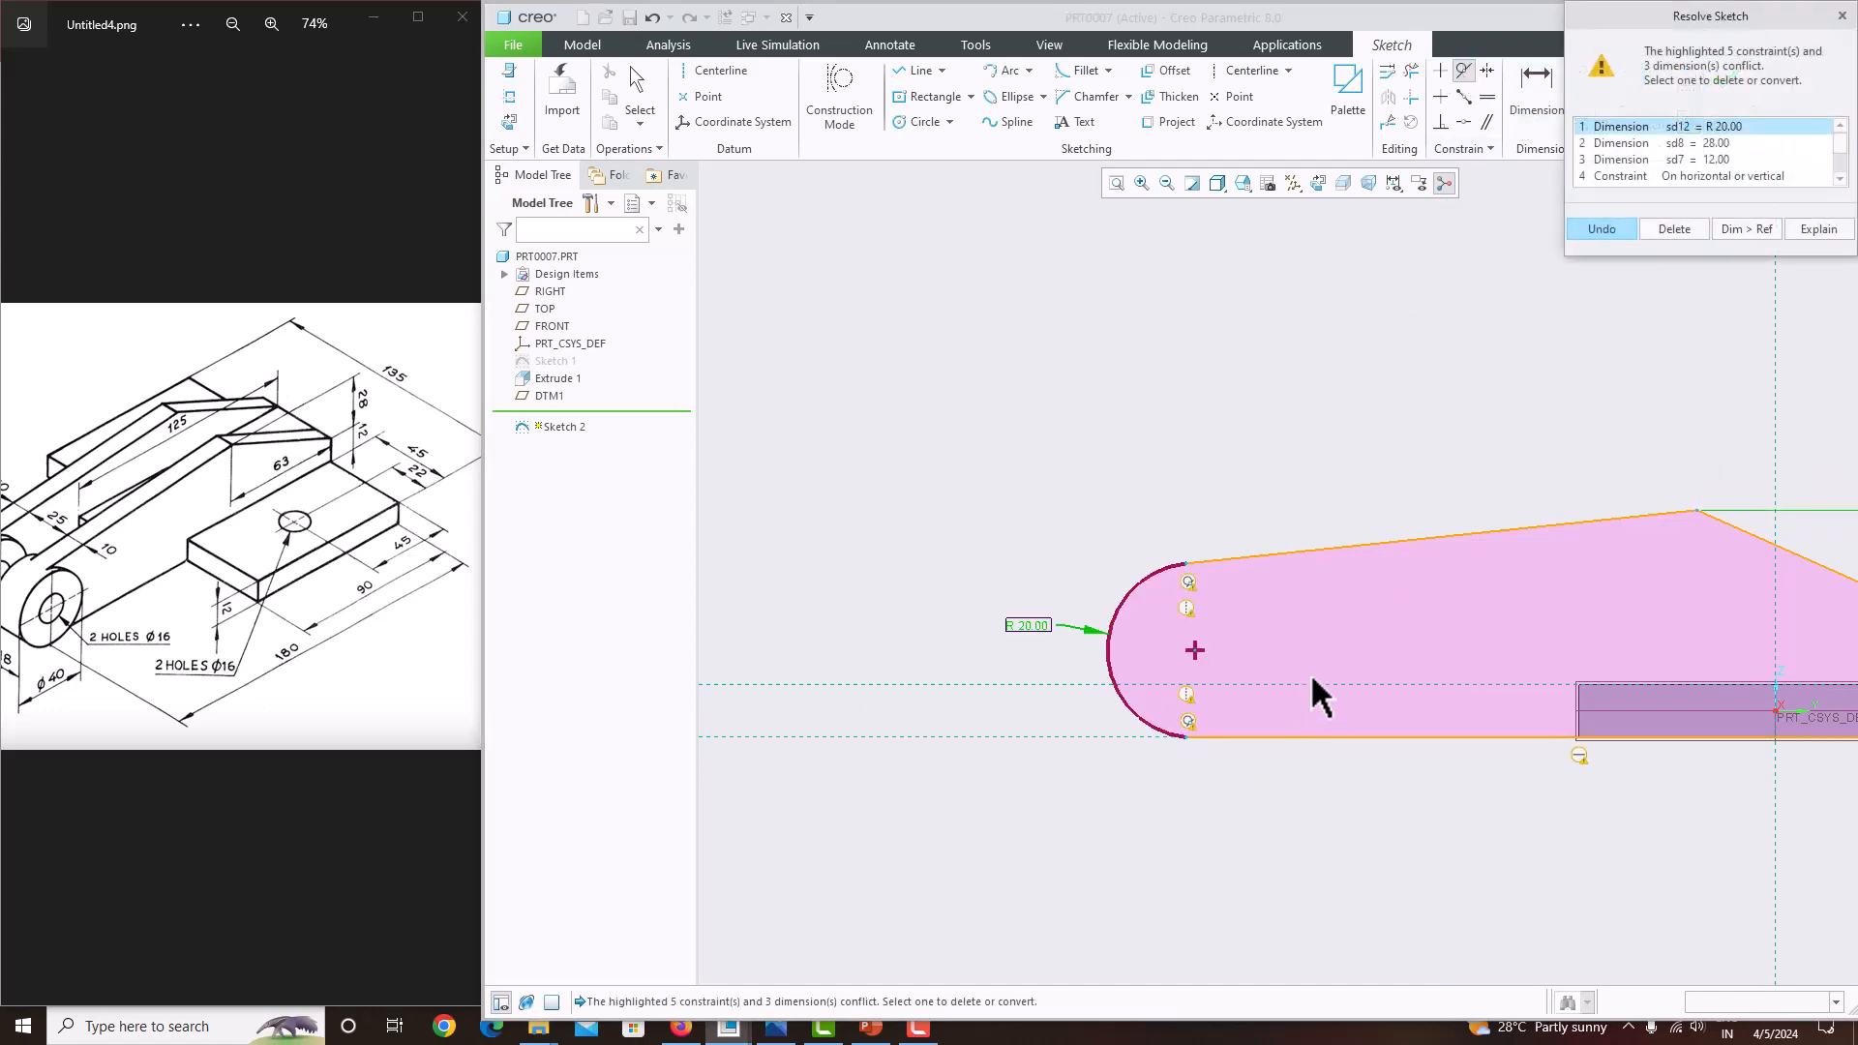
pyautogui.click(1695, 176)
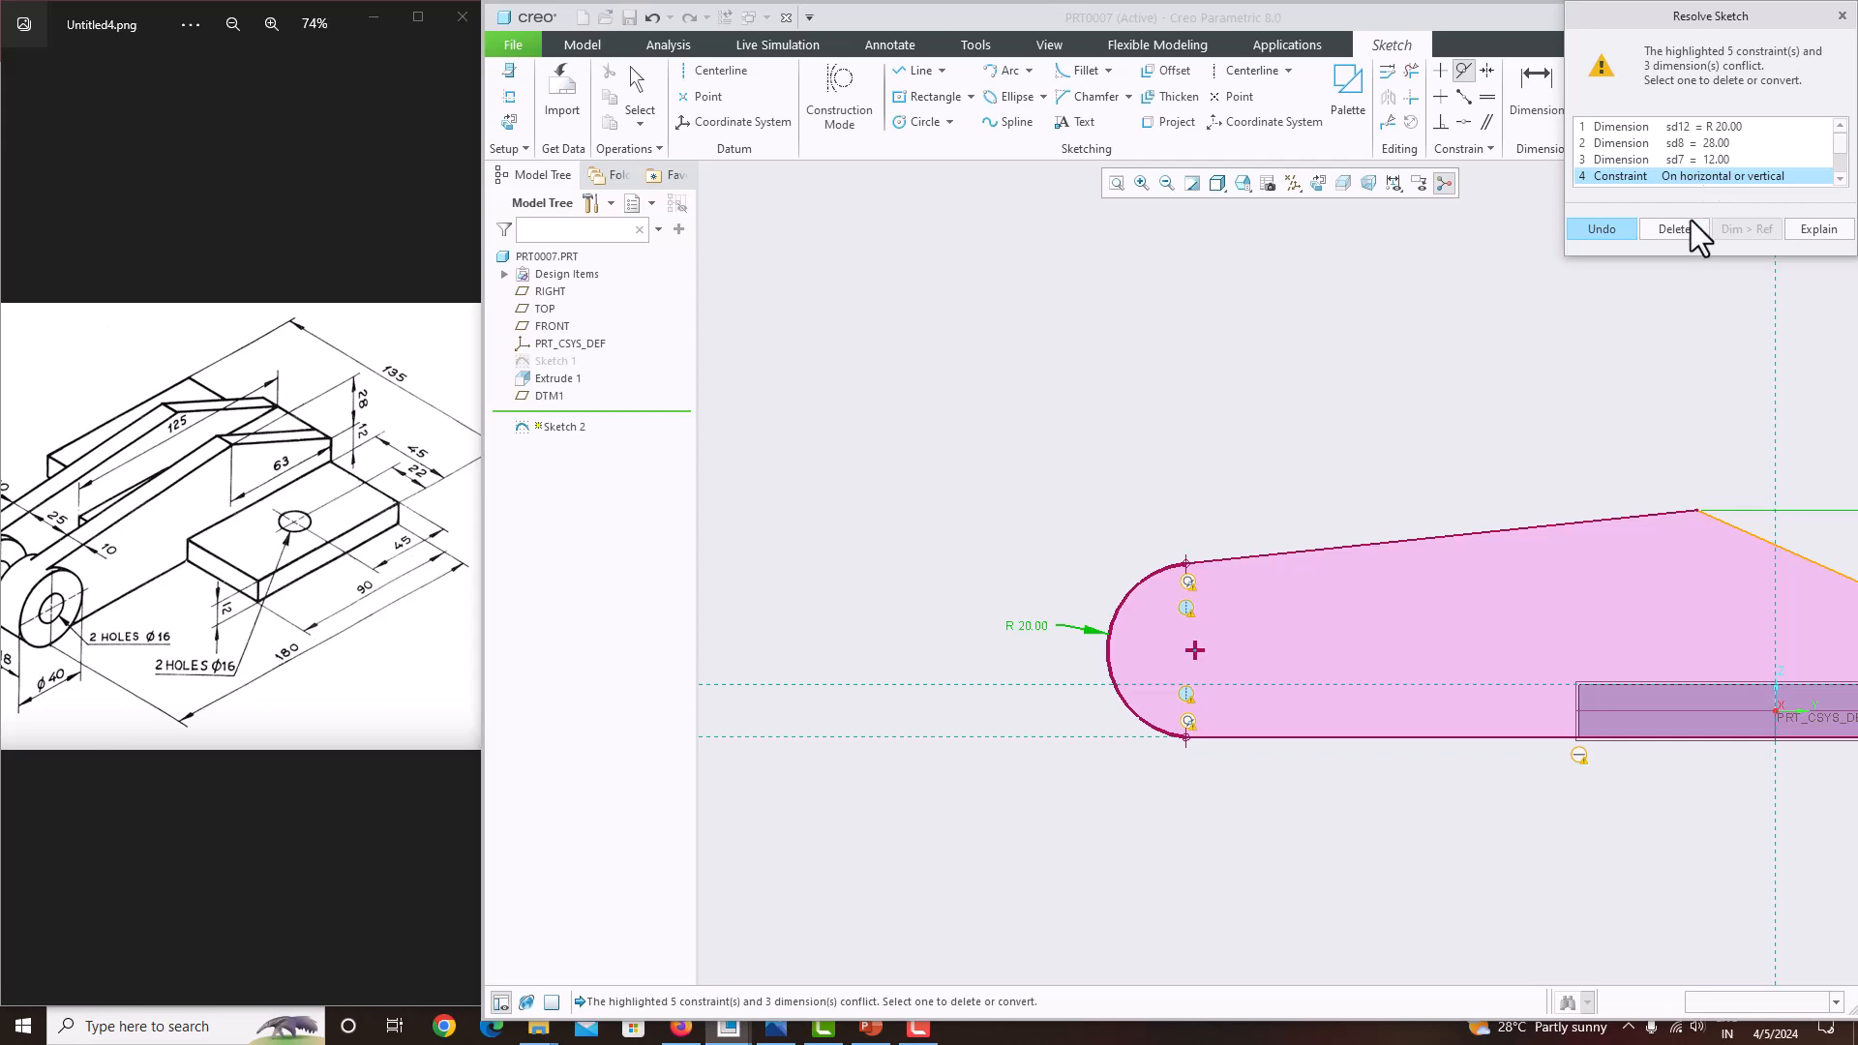
pyautogui.scroll(-1, 1674, 159)
pyautogui.click(1678, 146)
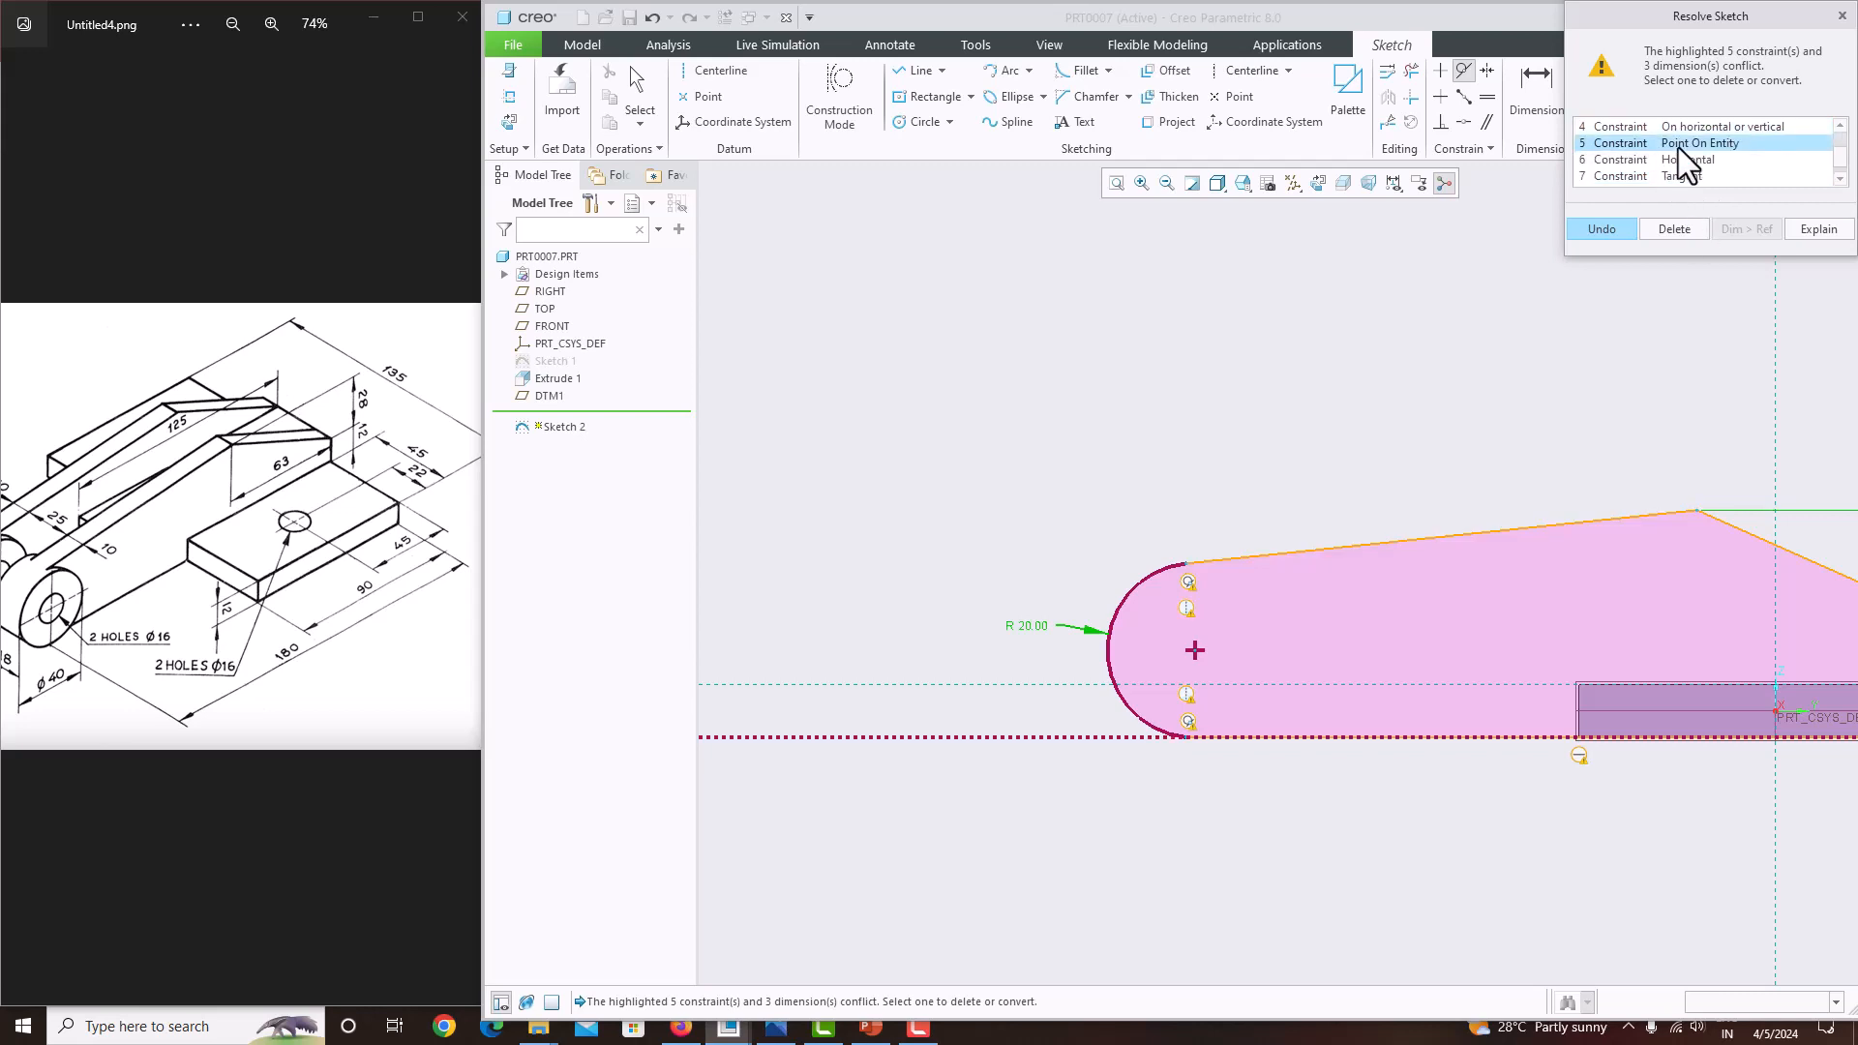
pyautogui.click(1678, 132)
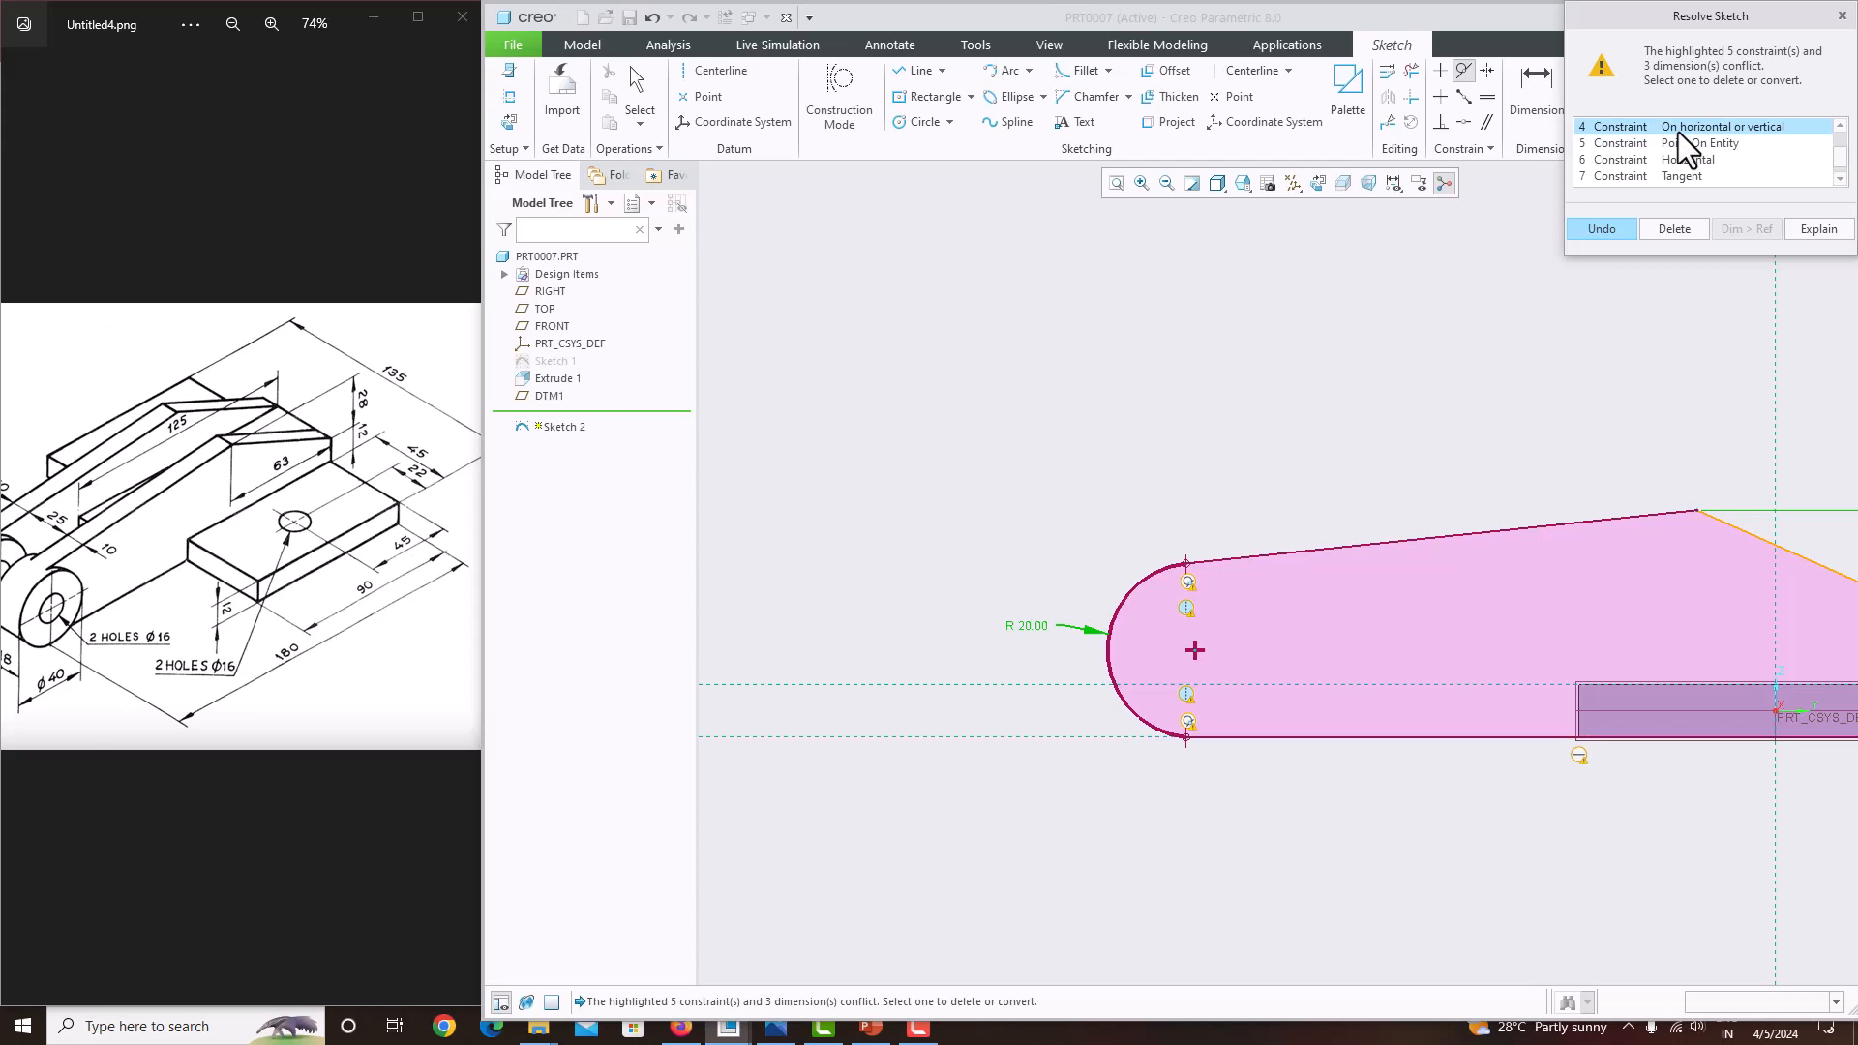
pyautogui.click(1676, 224)
# Finish the side arm profile sketch.
pyautogui.scroll(3, 1119, 582)
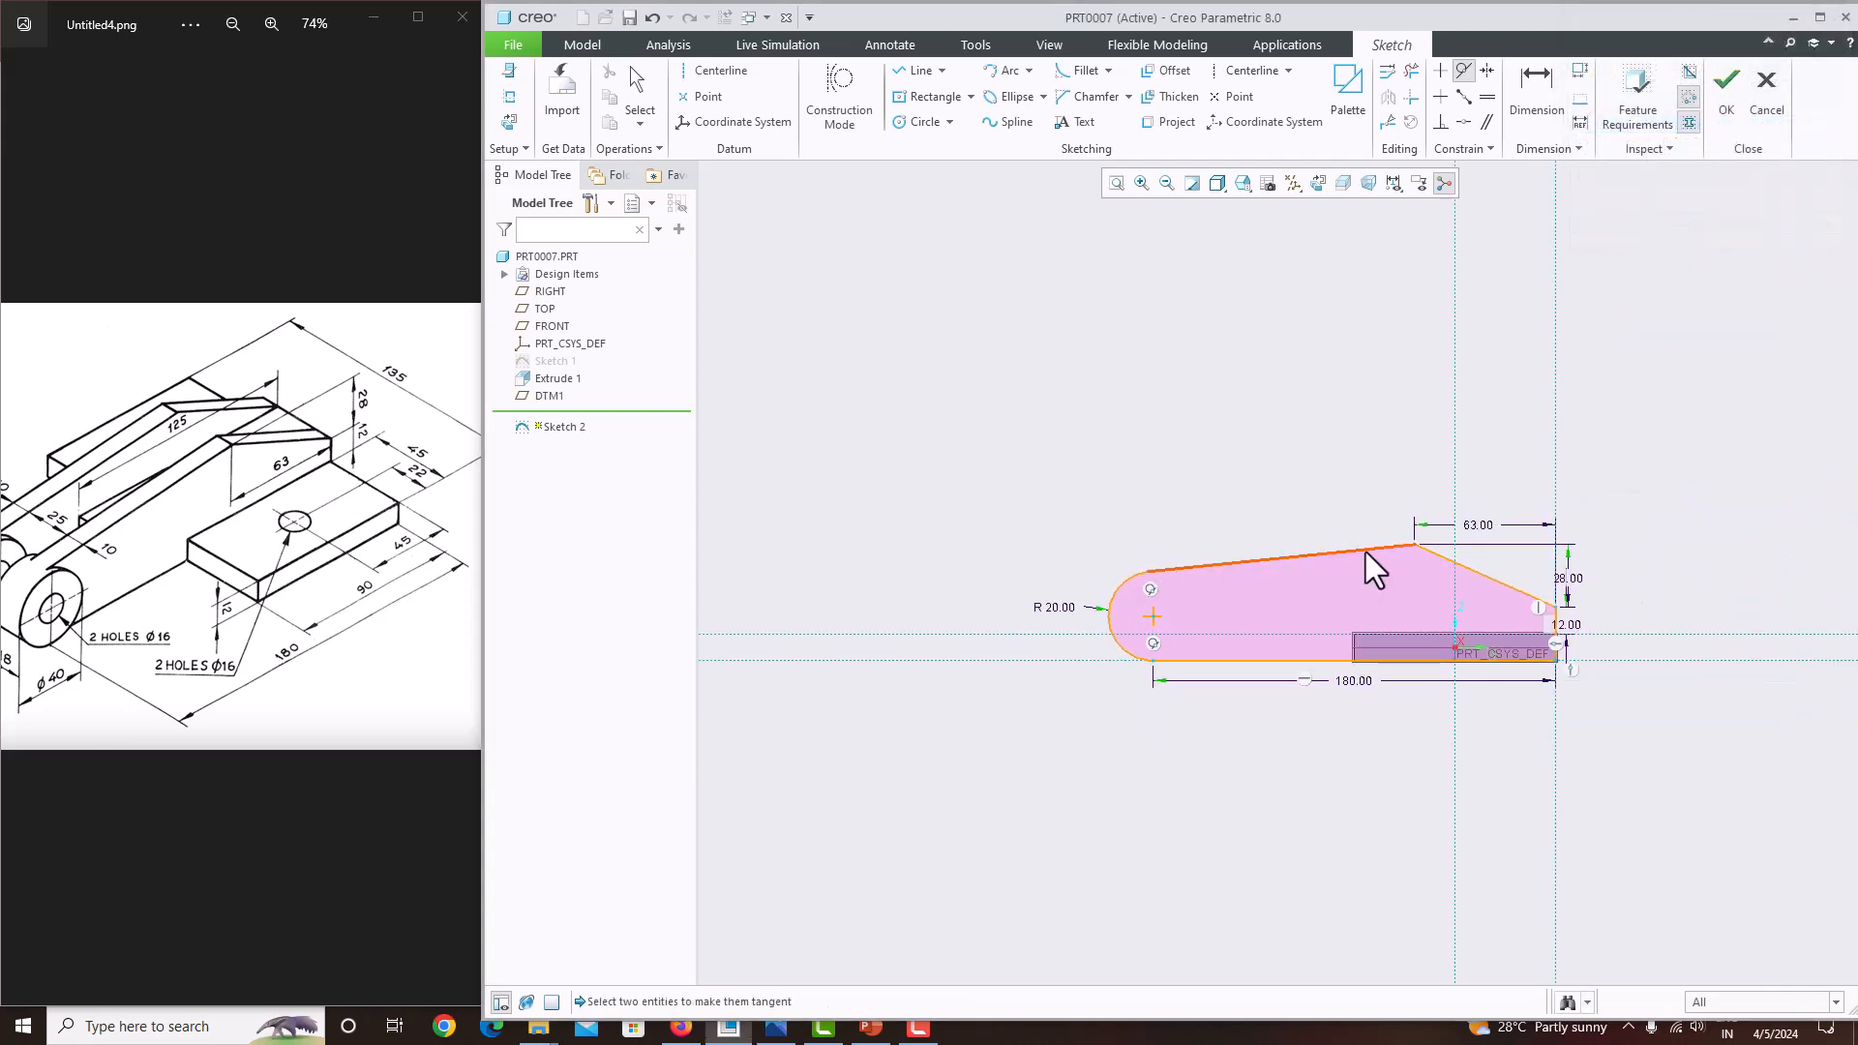
pyautogui.scroll(-4, 1367, 553)
pyautogui.scroll(2, 1363, 563)
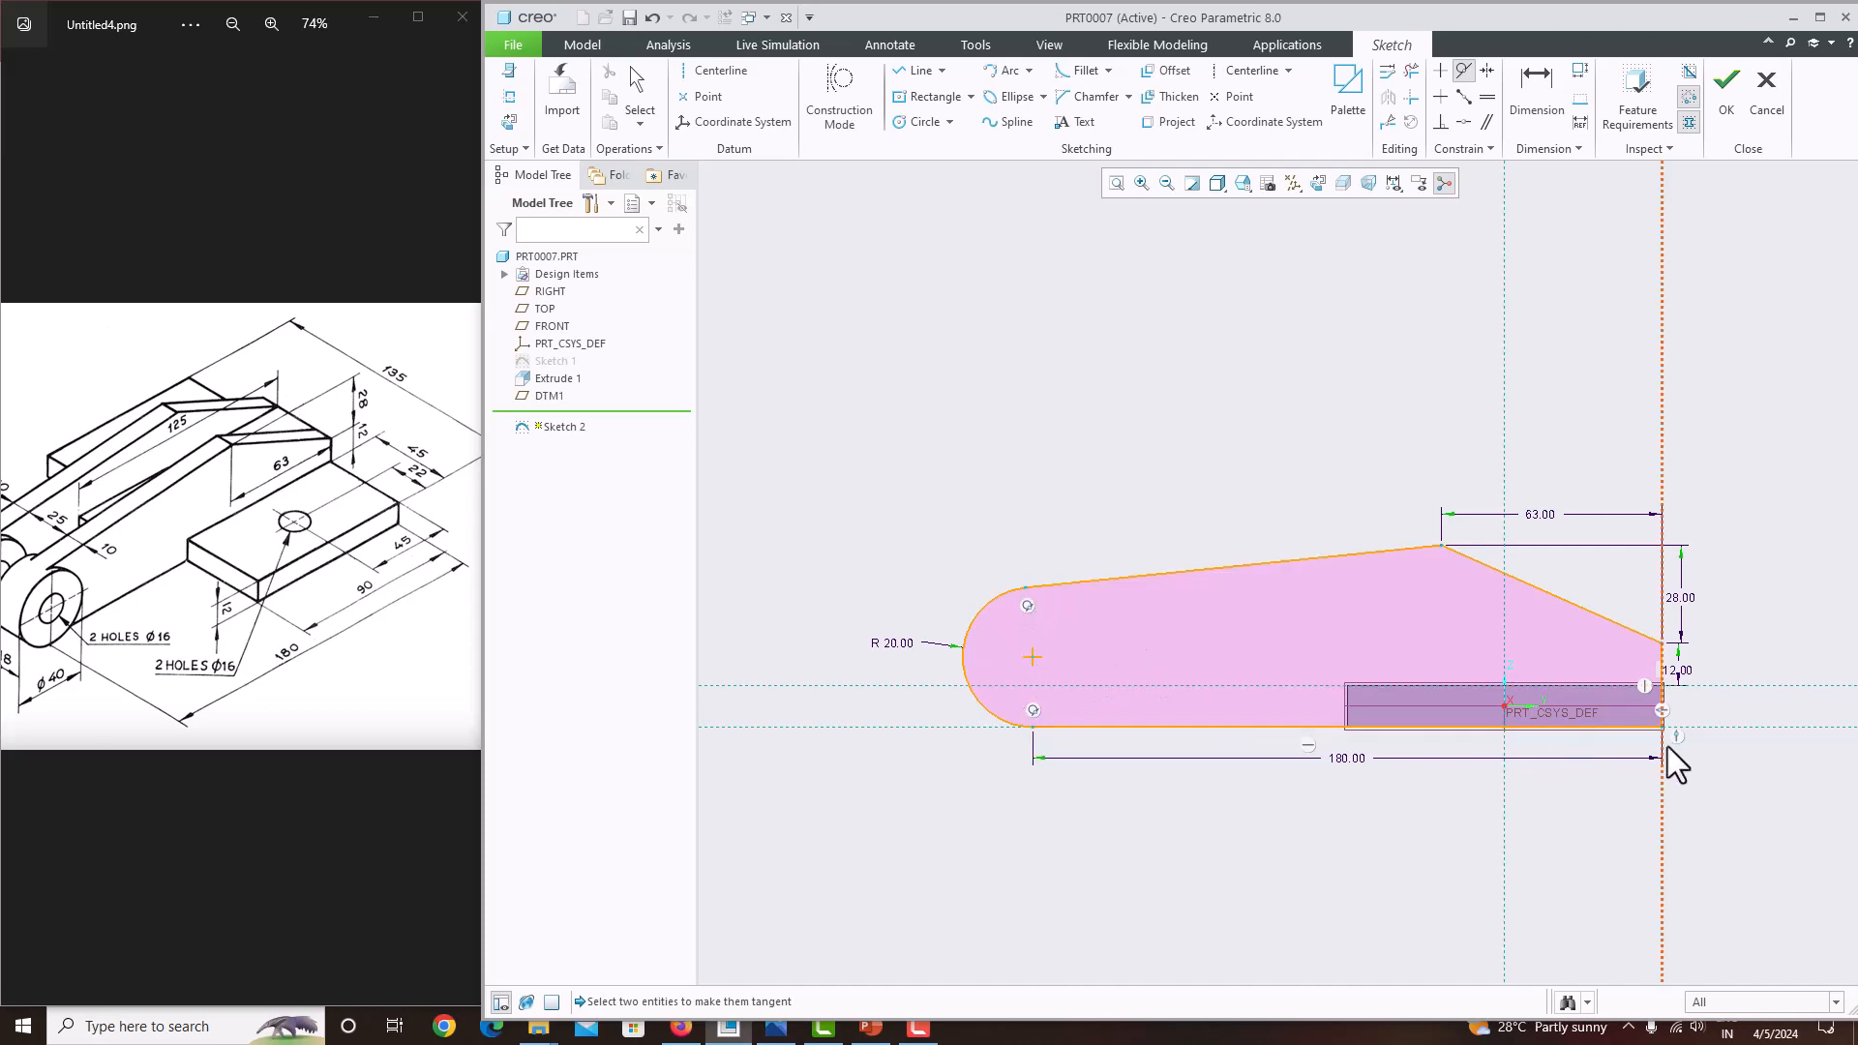
pyautogui.click(1730, 112)
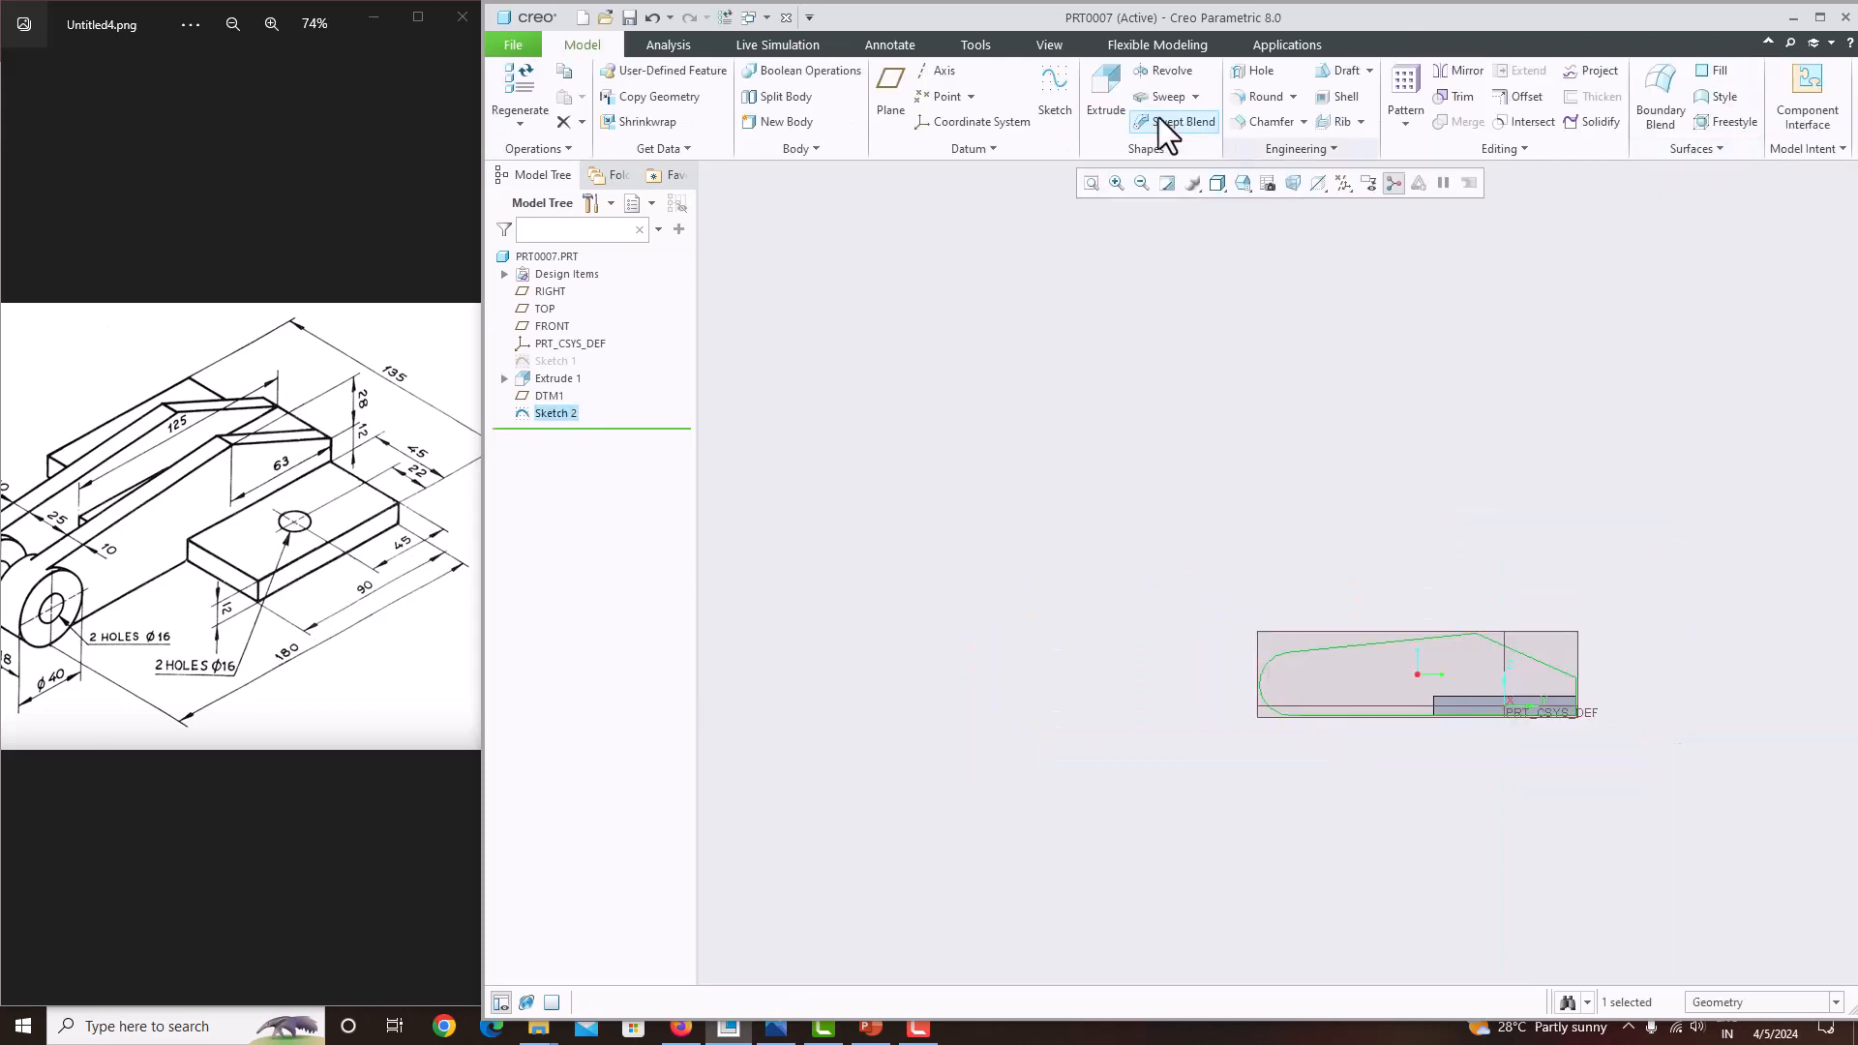
# Extrude the side arm profile as a solid with a depth of 10 mm.
pyautogui.click(1106, 97)
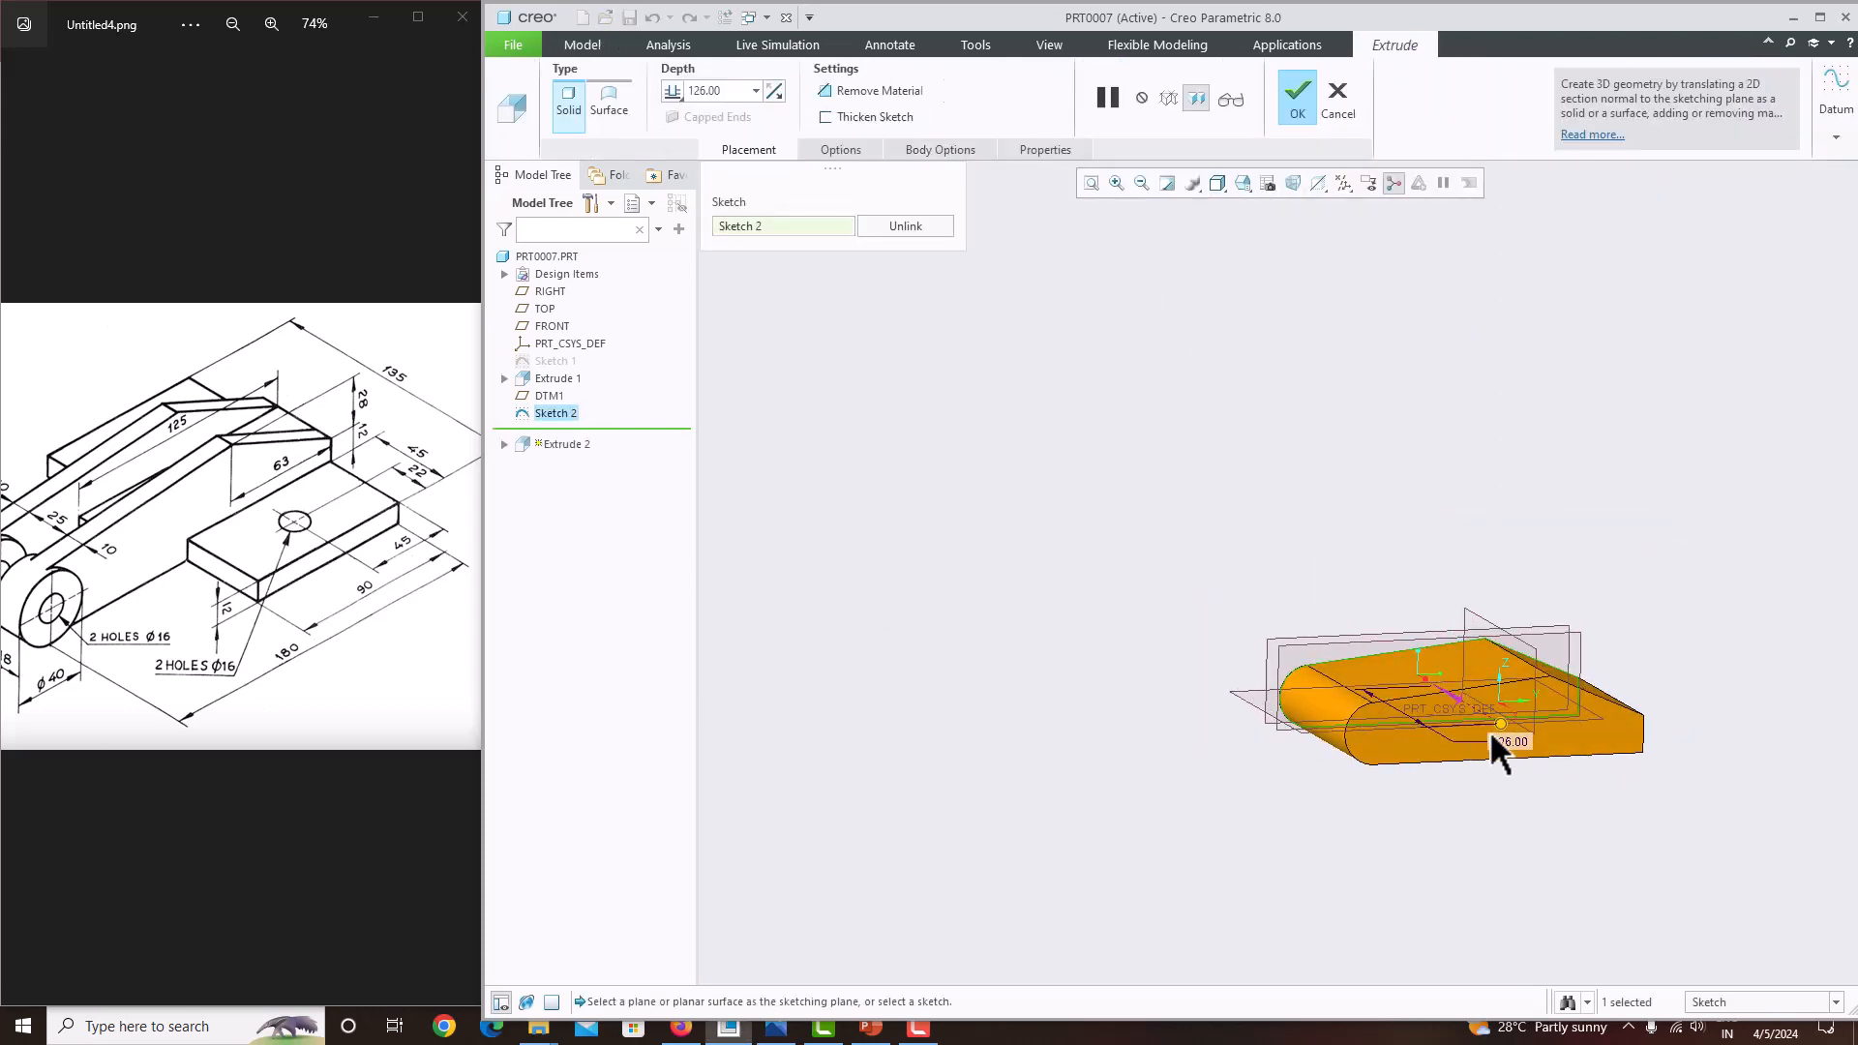
pyautogui.moveTo(1454, 701); pyautogui.dragTo(991, 472, button='middle')
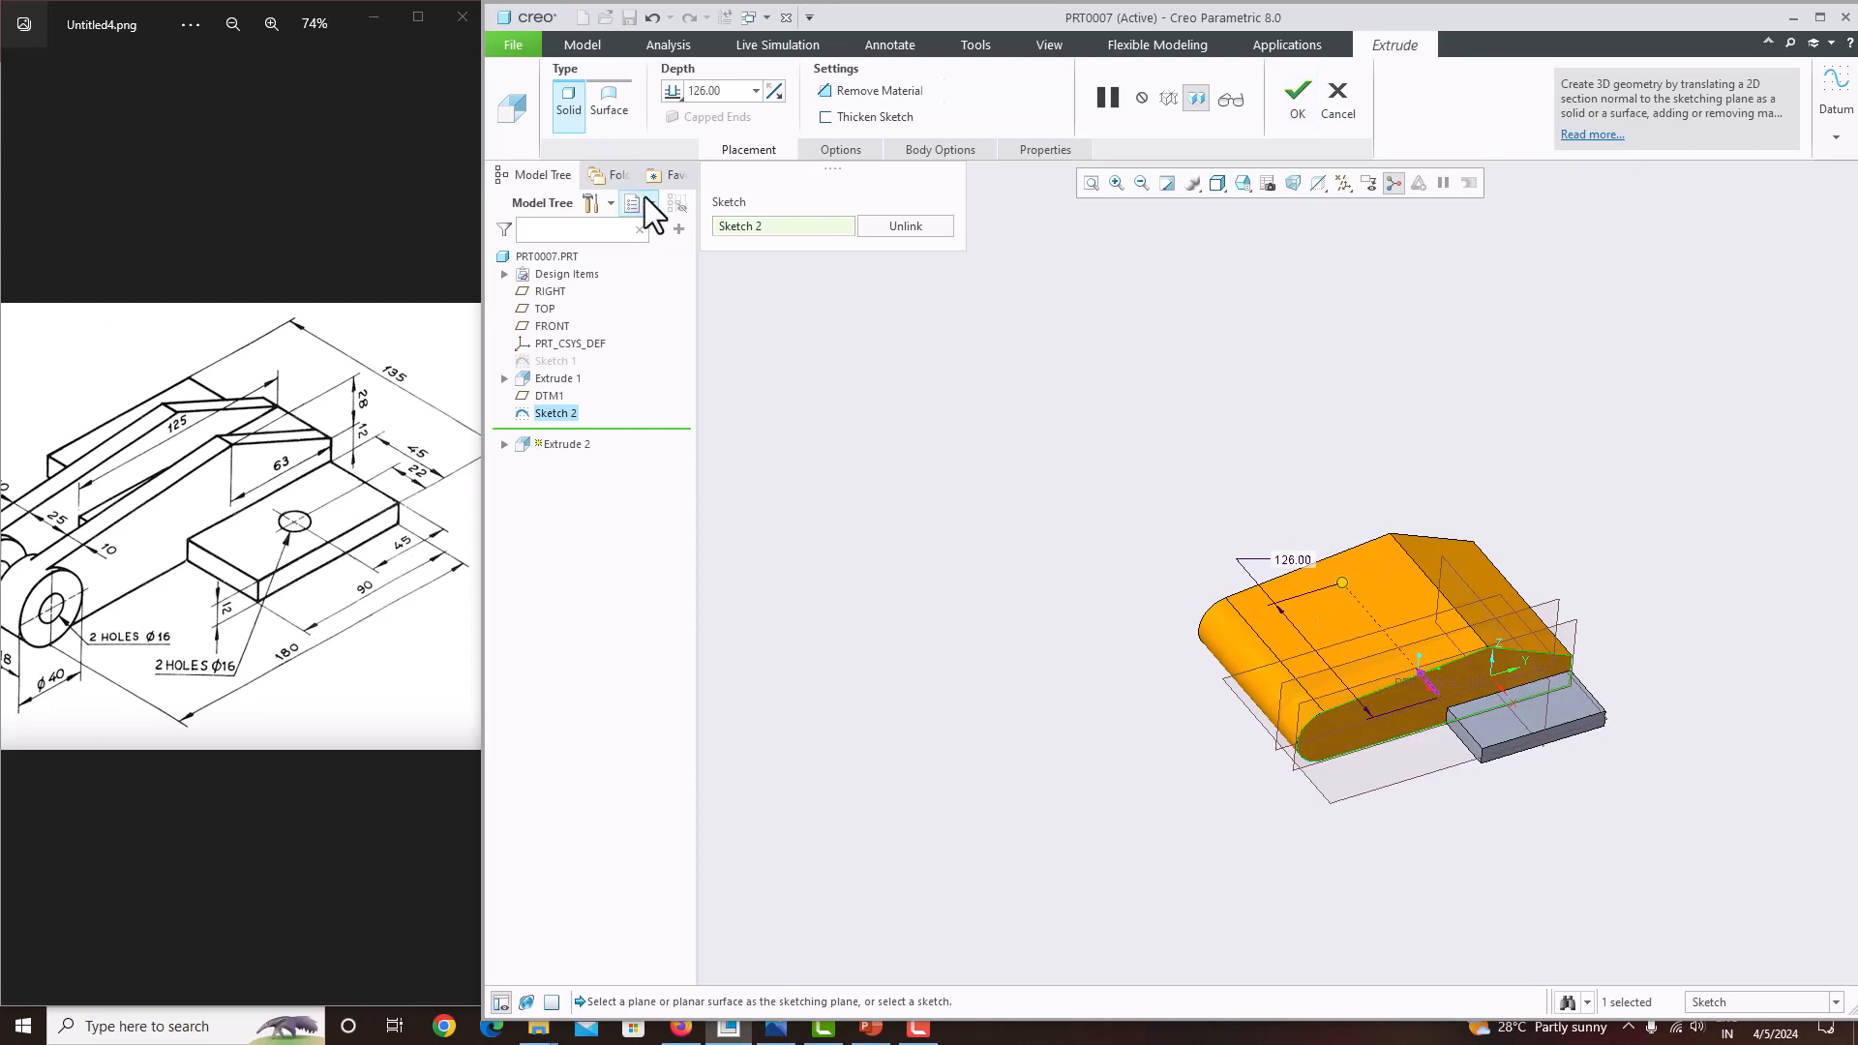
pyautogui.moveTo(381, 625); pyautogui.dragTo(435, 625)
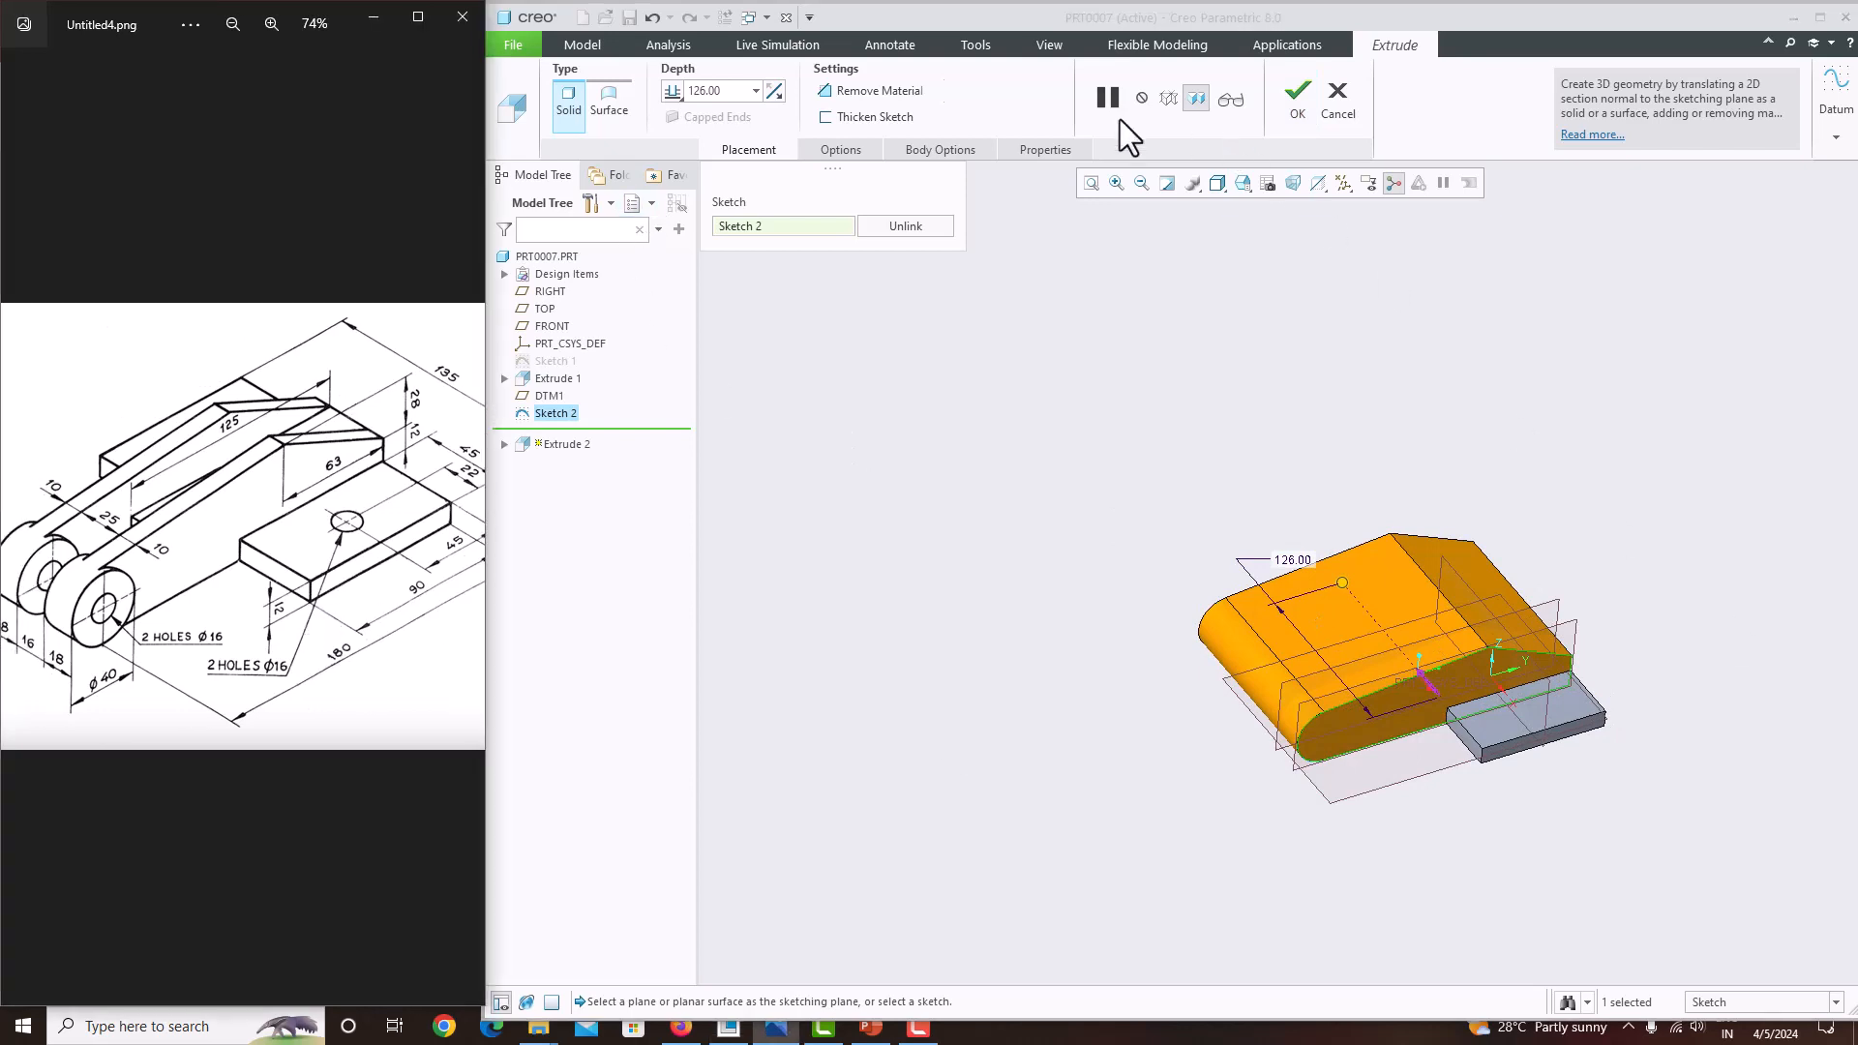
pyautogui.click(698, 90)
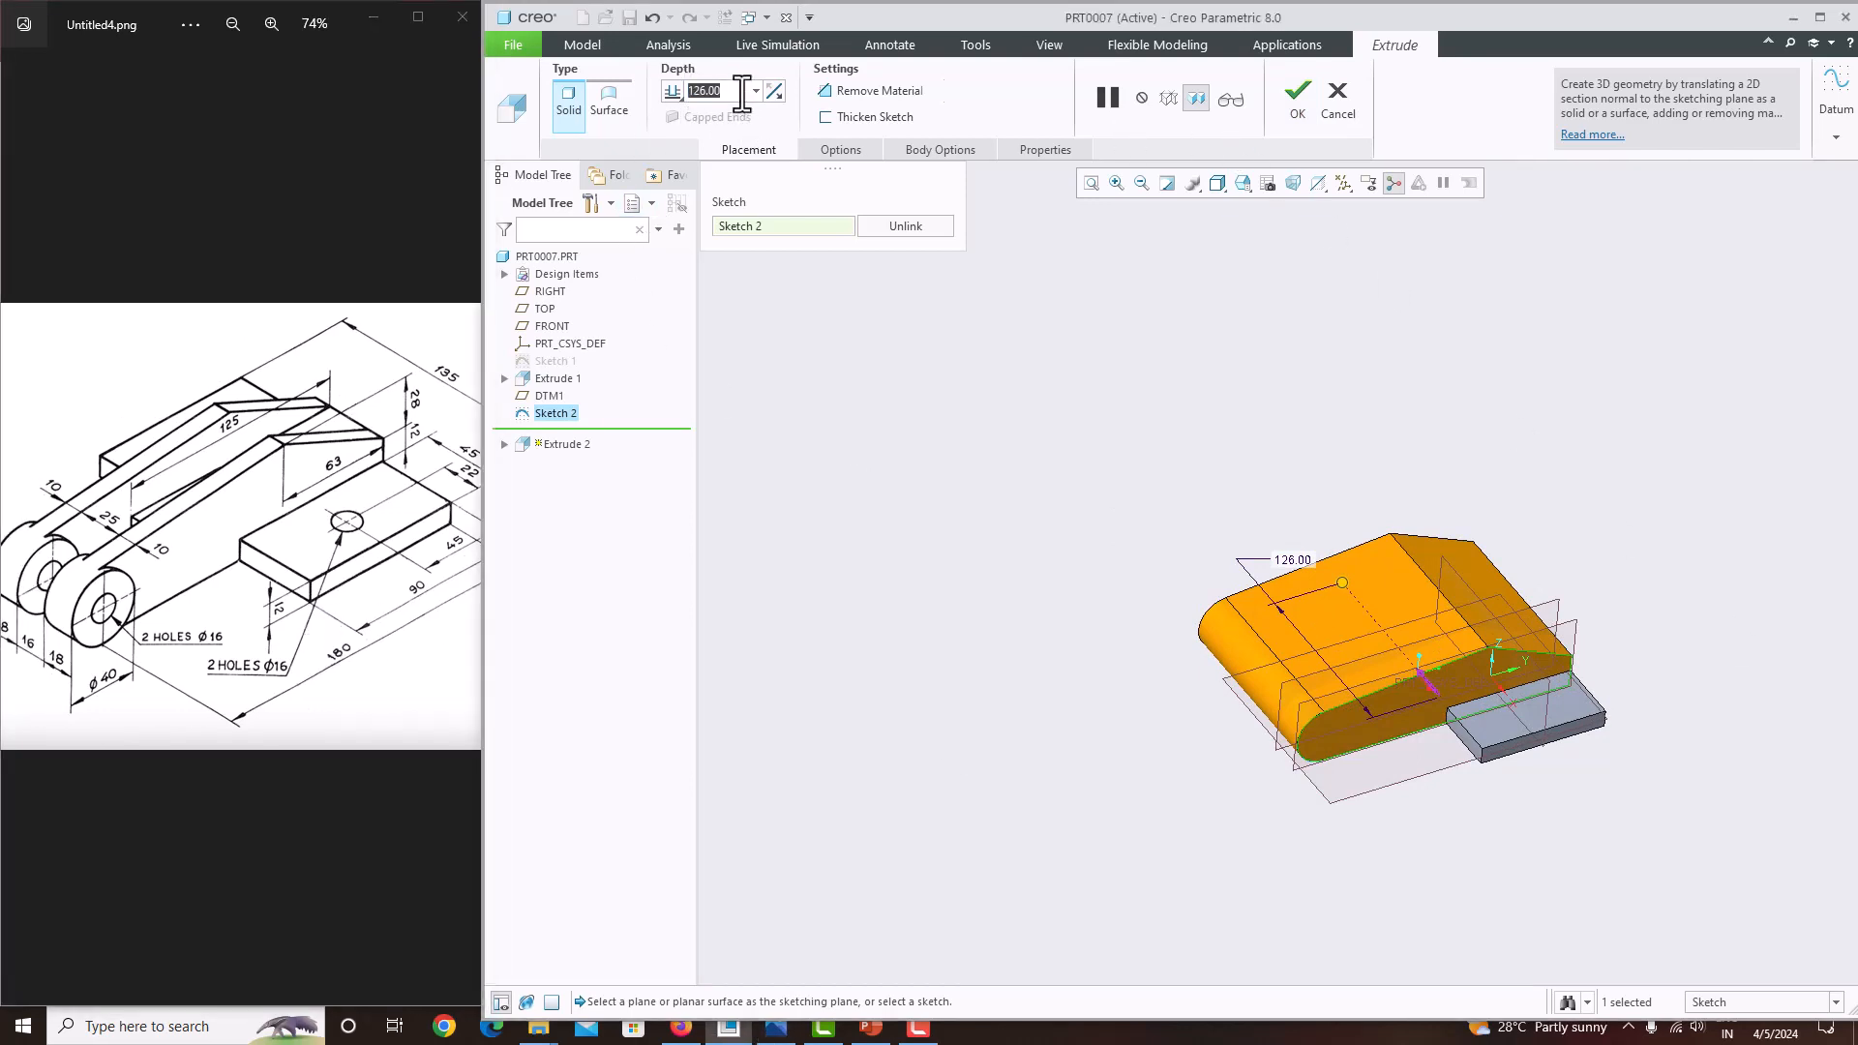
pyautogui.write('10')
pyautogui.press('Return')
pyautogui.click(1297, 97)
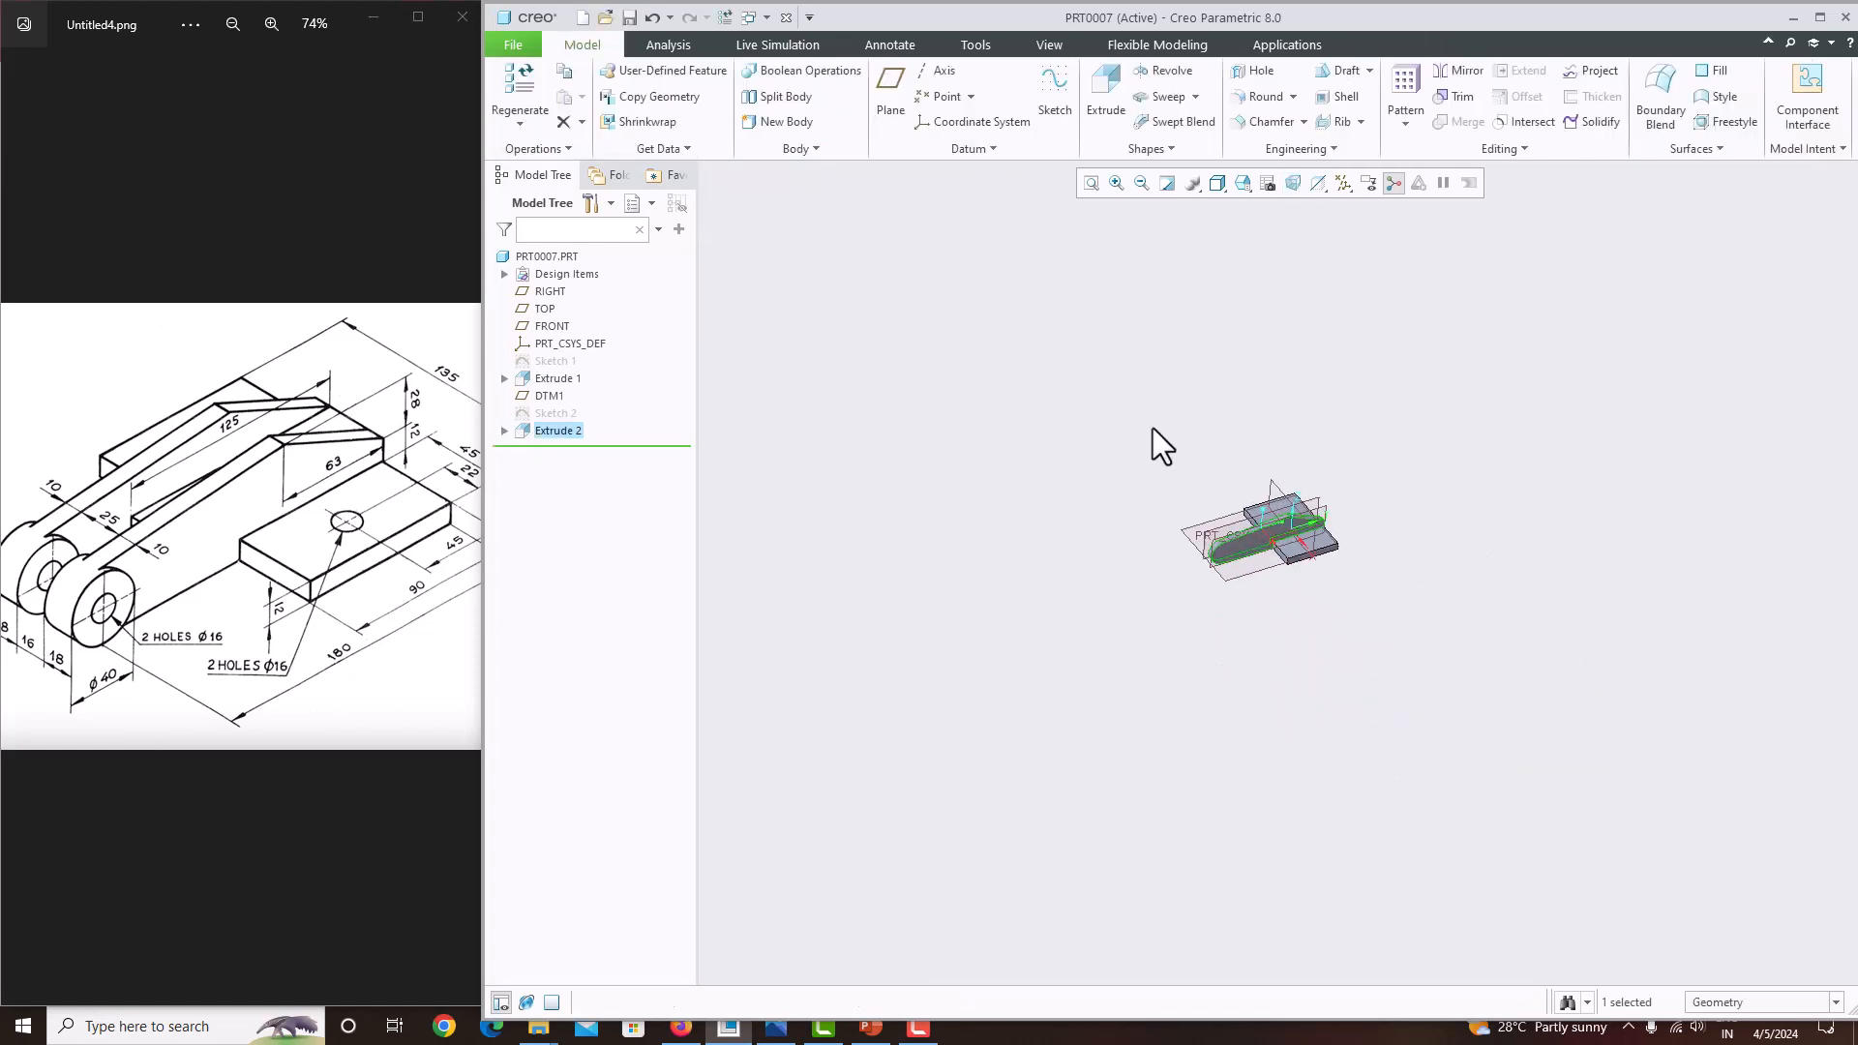
pyautogui.scroll(-5, 1268, 567)
pyautogui.moveTo(1801, 448)
pyautogui.mouseDown(button='middle')
pyautogui.moveTo(1758, 494)
pyautogui.moveTo(1729, 397)
pyautogui.moveTo(1680, 481)
pyautogui.moveTo(1638, 506)
pyautogui.moveTo(1579, 495)
pyautogui.mouseUp(button='middle')
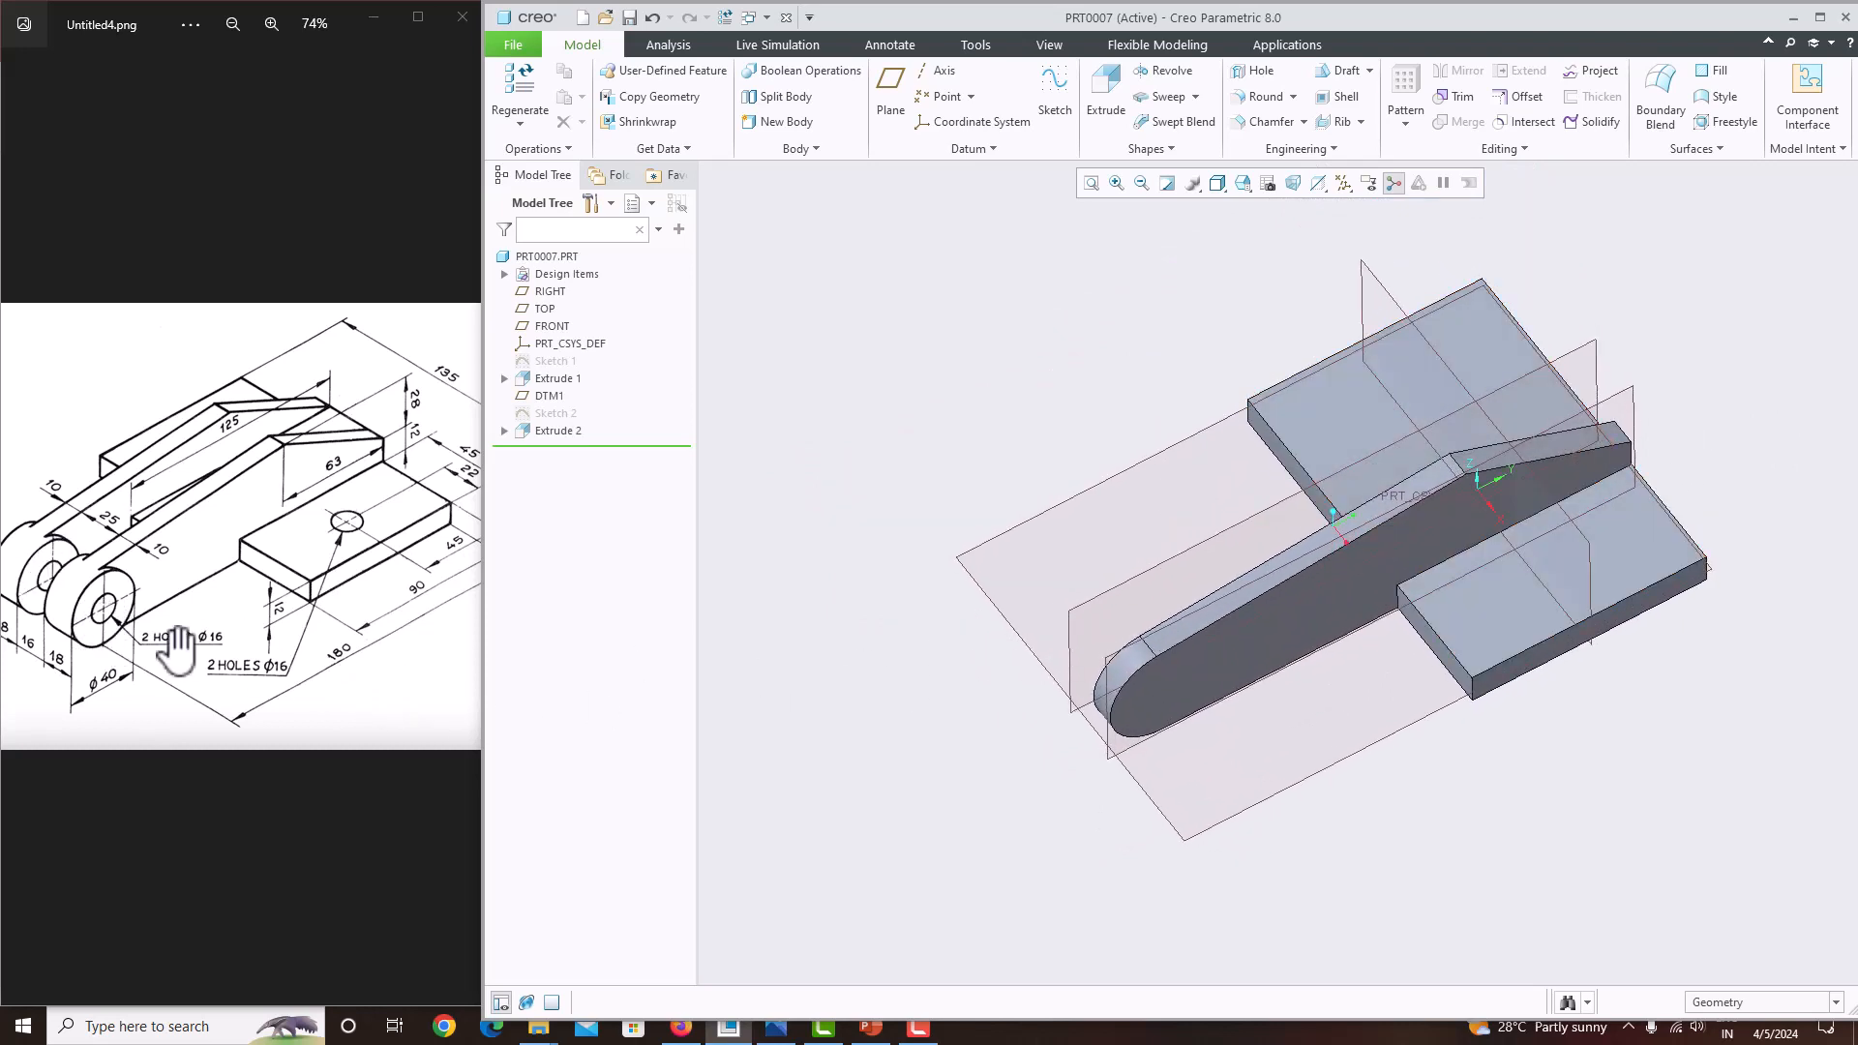
pyautogui.moveTo(1193, 651); pyautogui.dragTo(1374, 580, button='middle')
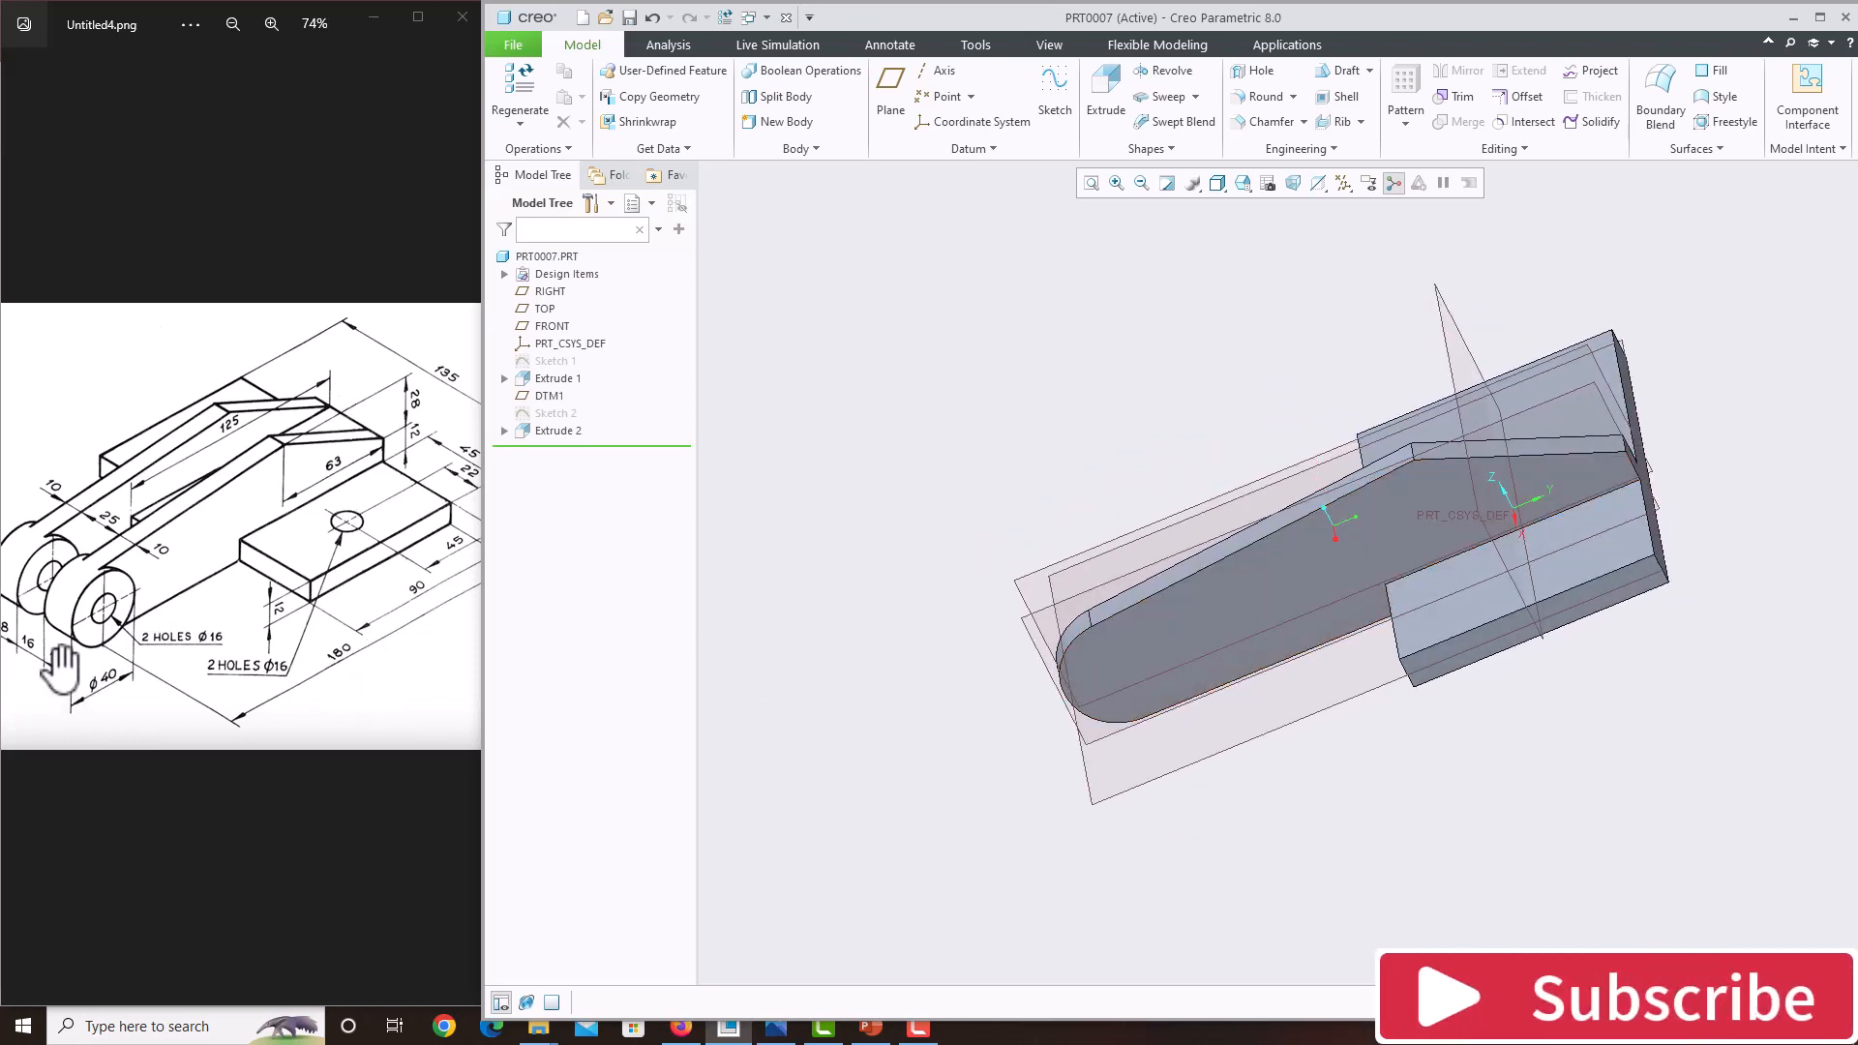
# Create a datum plane midway between the side arm's two flat side faces.
pyautogui.moveTo(1045, 578); pyautogui.dragTo(1161, 572, button='middle')
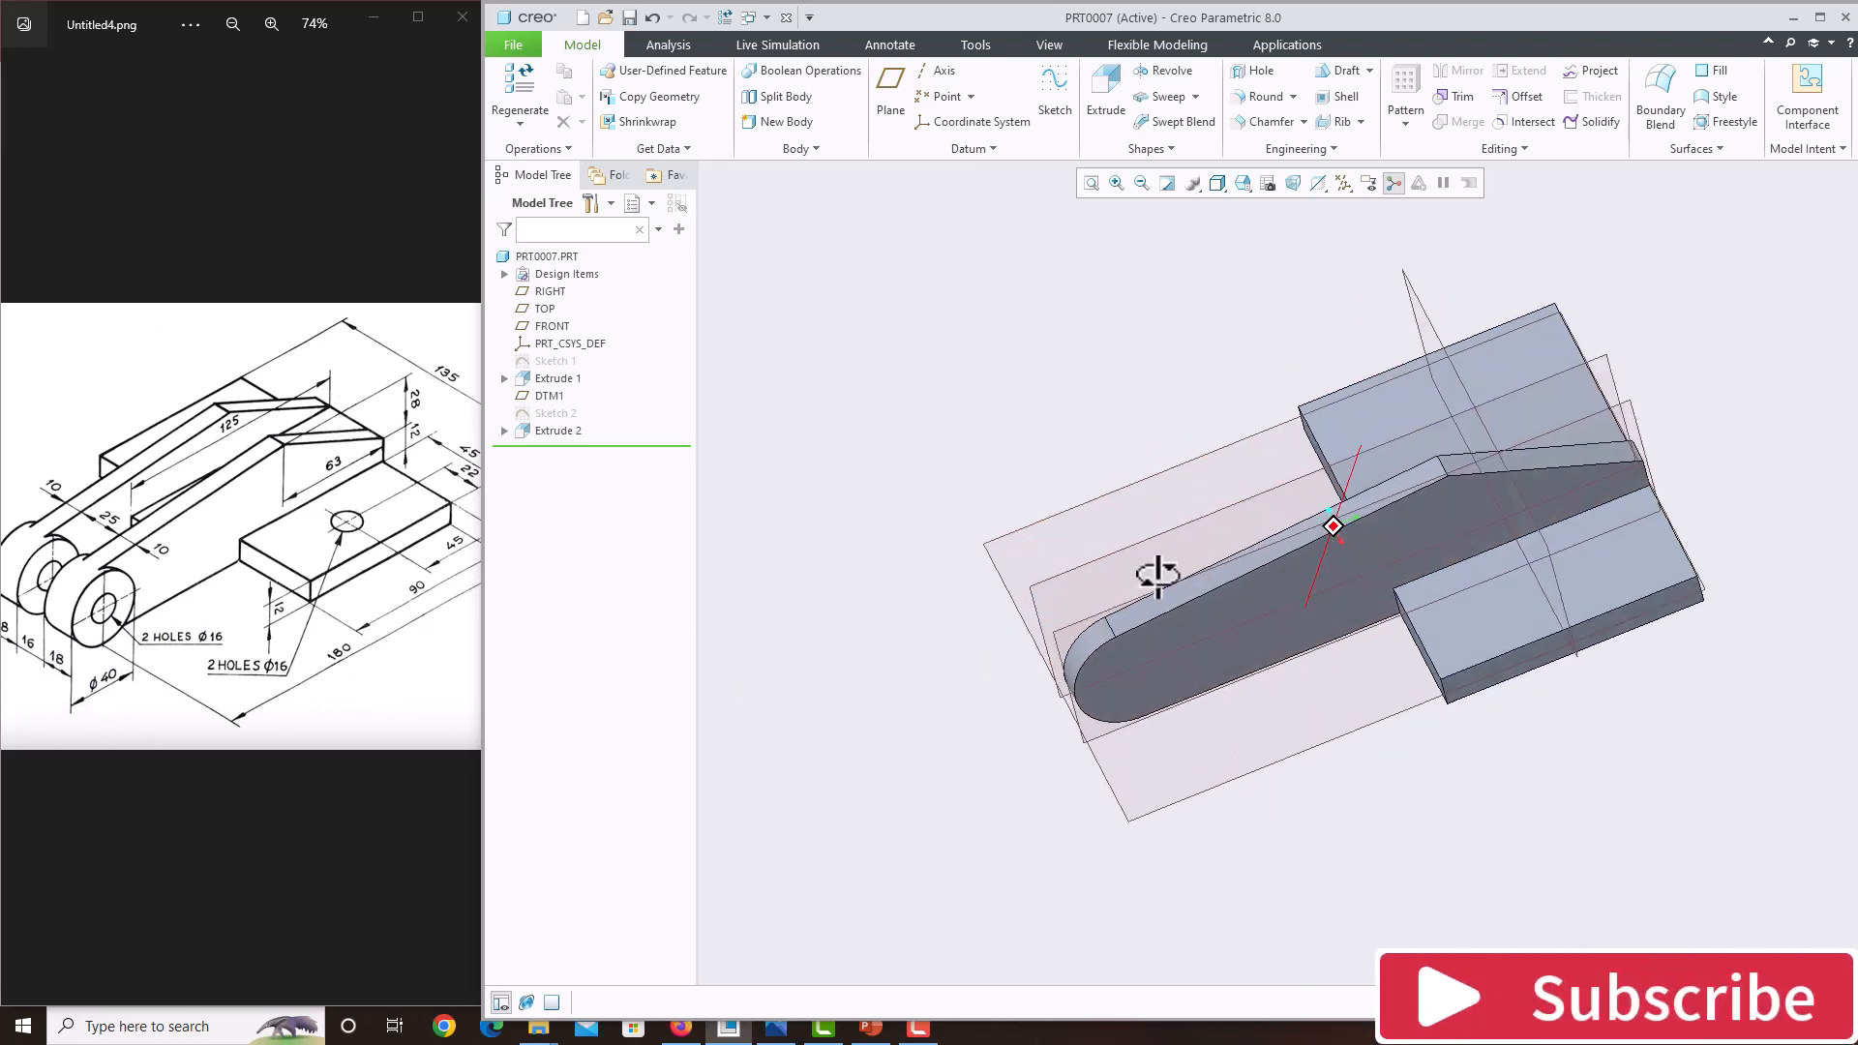
pyautogui.click(1231, 648)
pyautogui.click(893, 92)
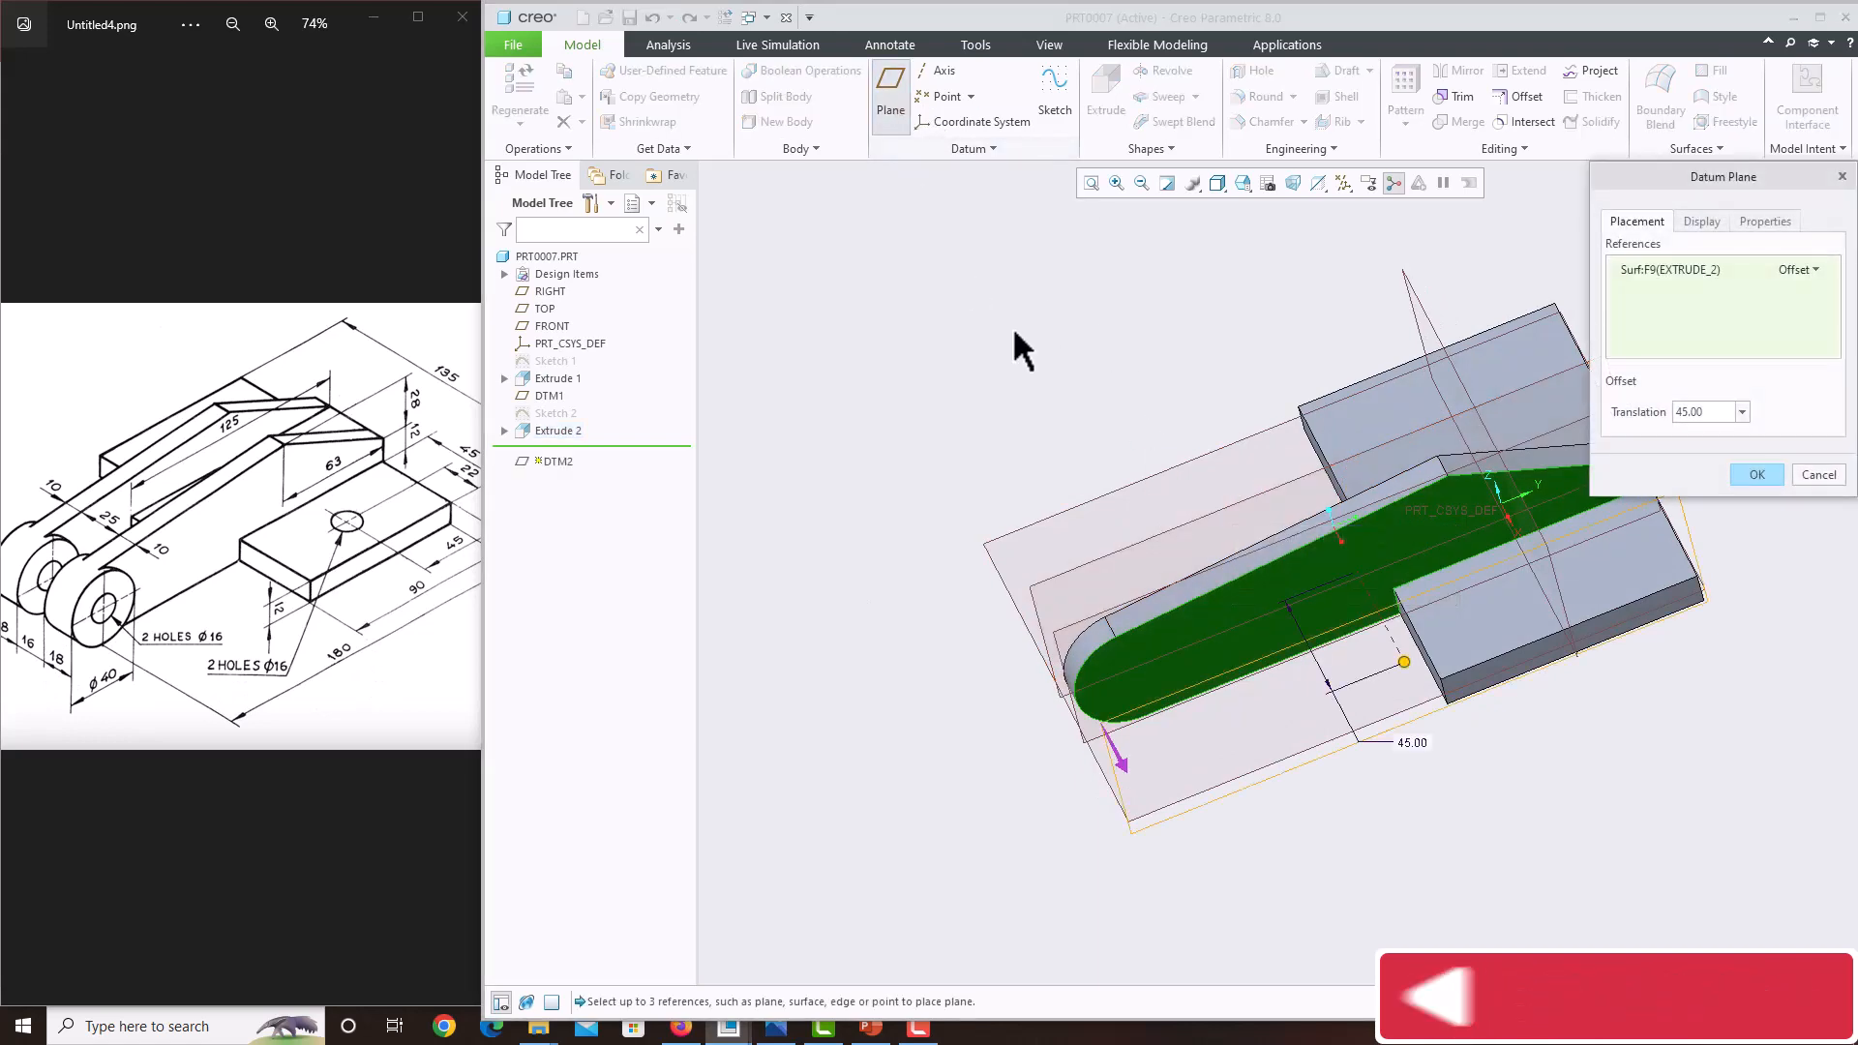
pyautogui.moveTo(1016, 345); pyautogui.dragTo(1116, 386, button='middle')
pyautogui.moveTo(1182, 497); pyautogui.dragTo(1235, 508, button='middle')
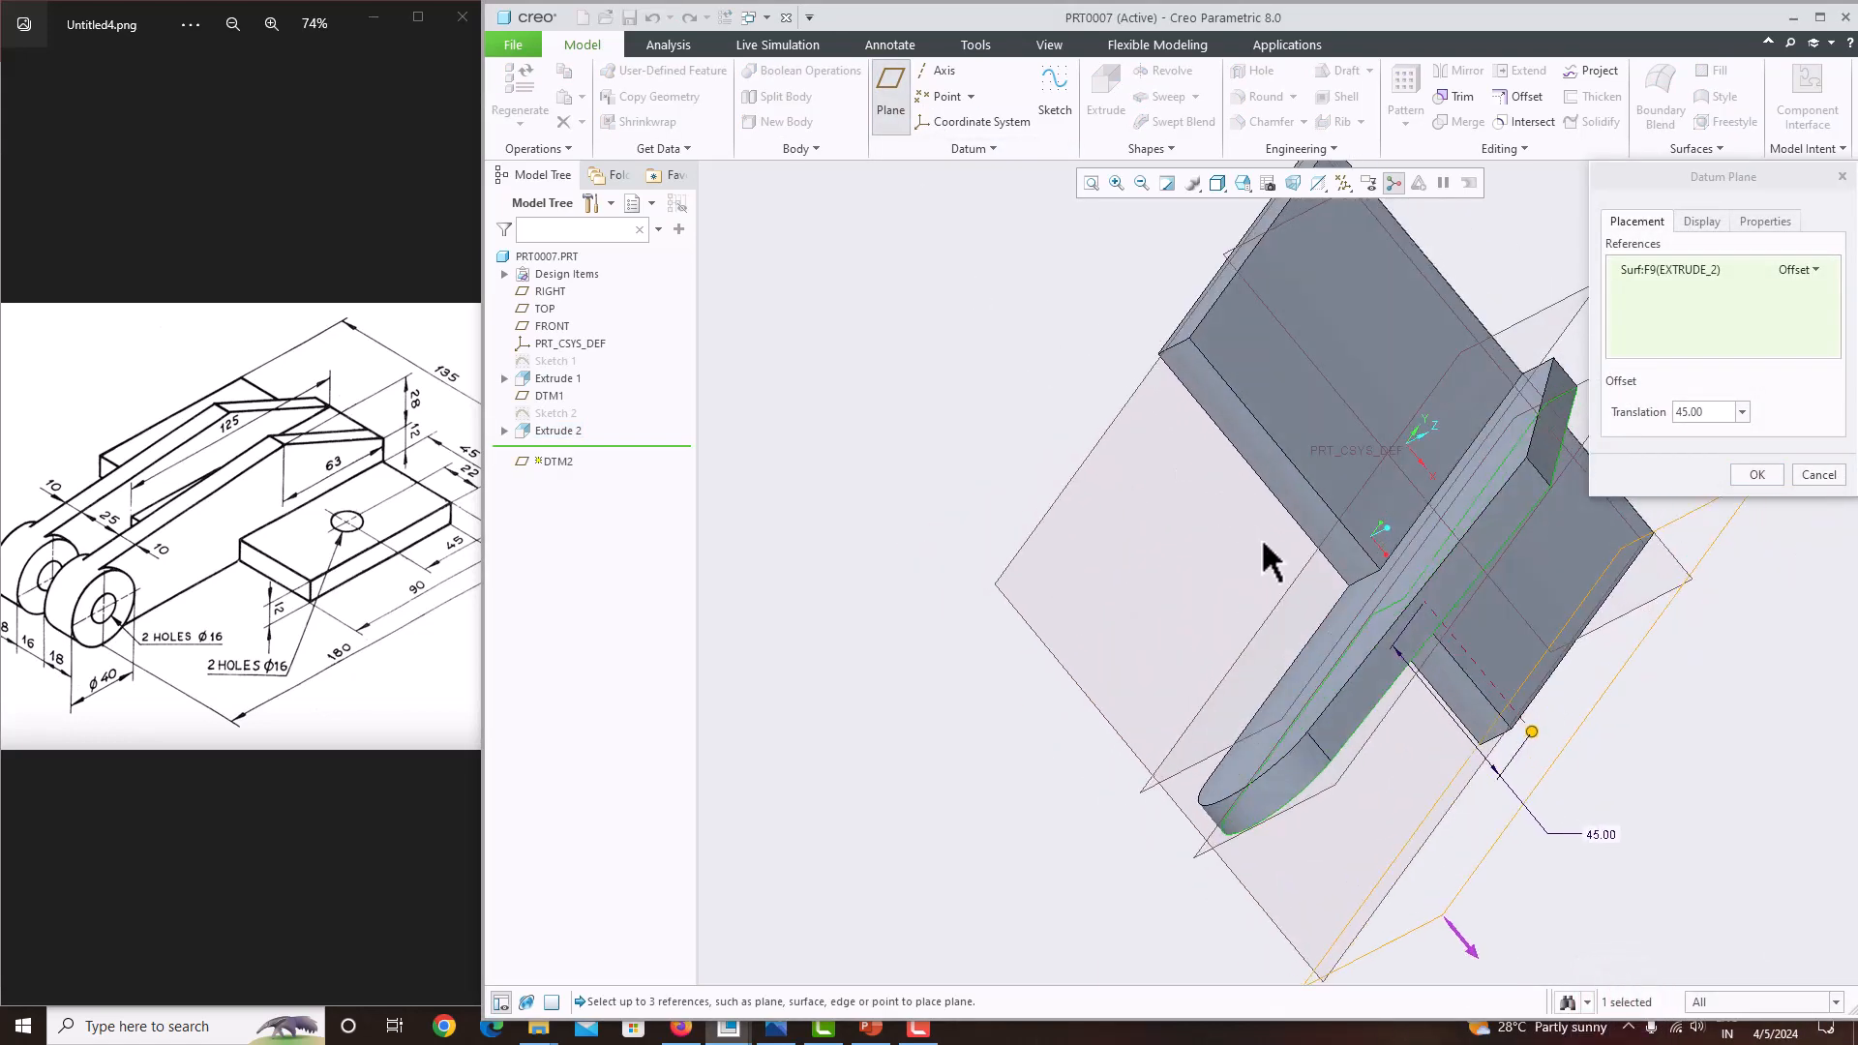
pyautogui.keyDown('ctrl'); pyautogui.click(1357, 625); pyautogui.keyUp('ctrl')
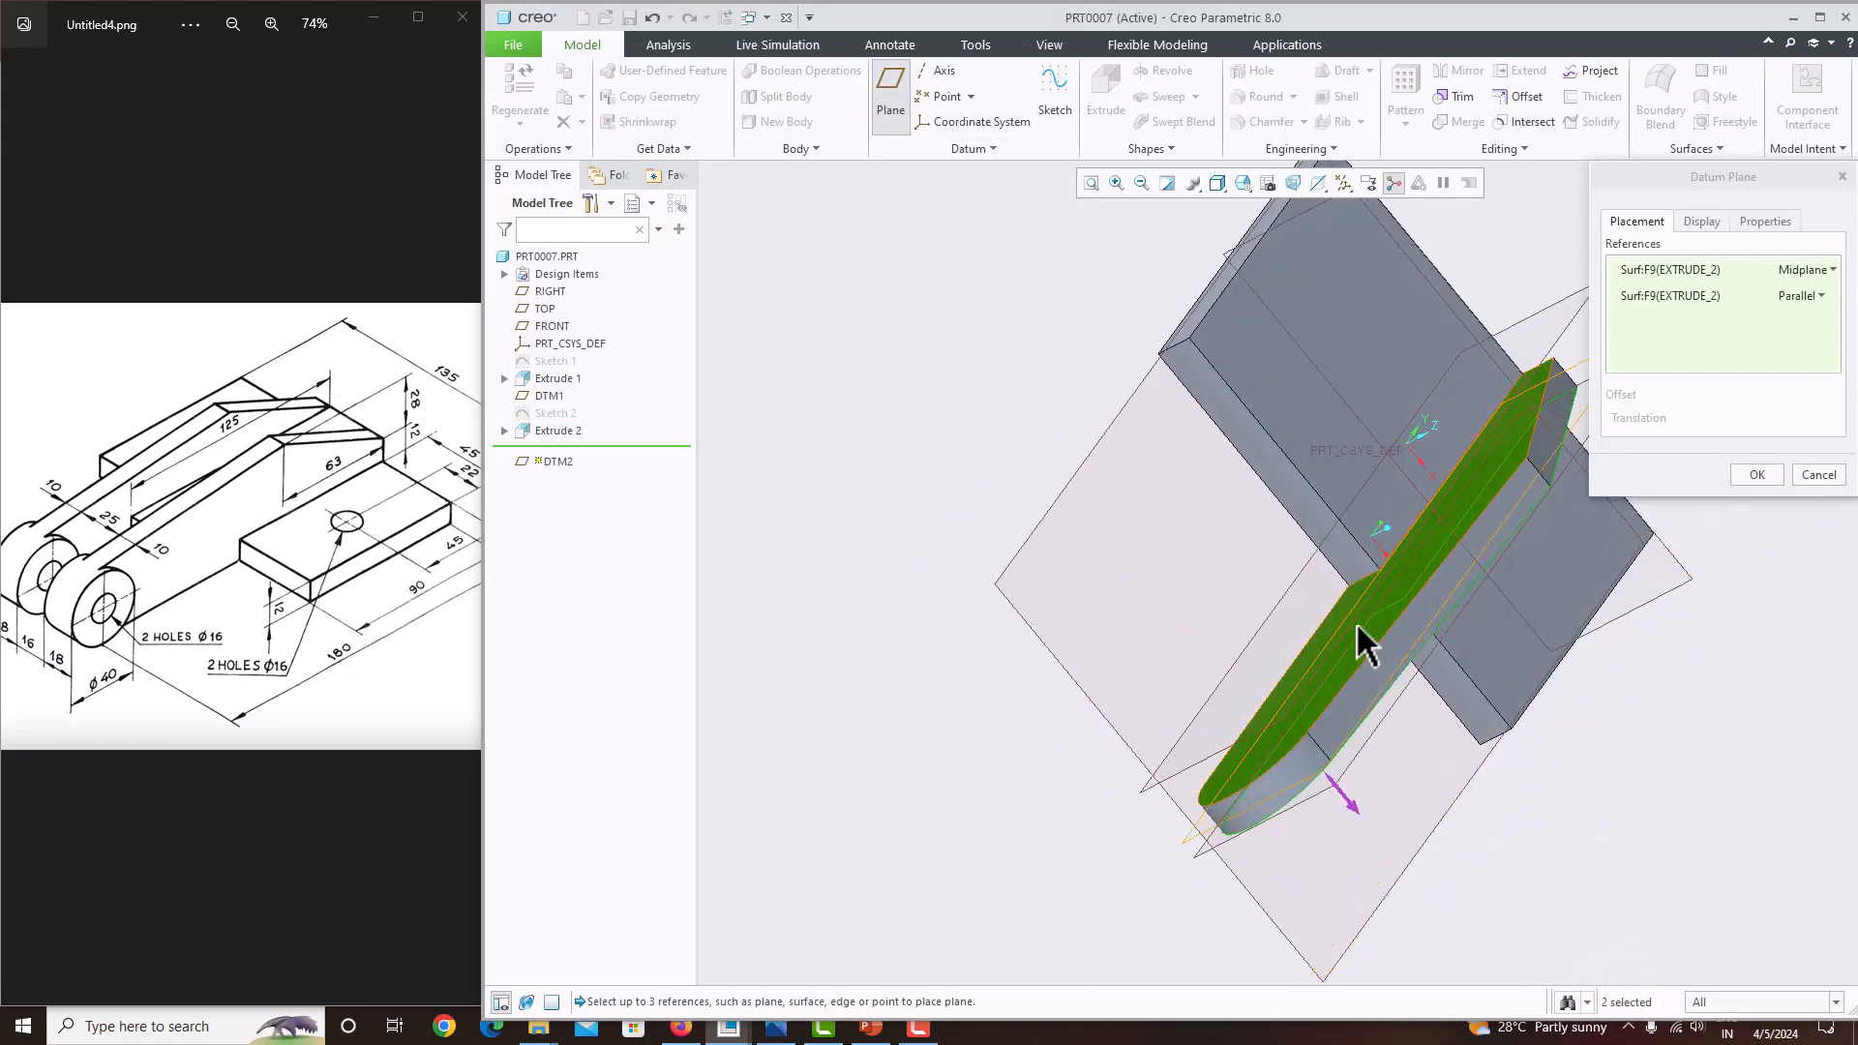
pyautogui.moveTo(1480, 644); pyautogui.dragTo(1432, 614, button='middle')
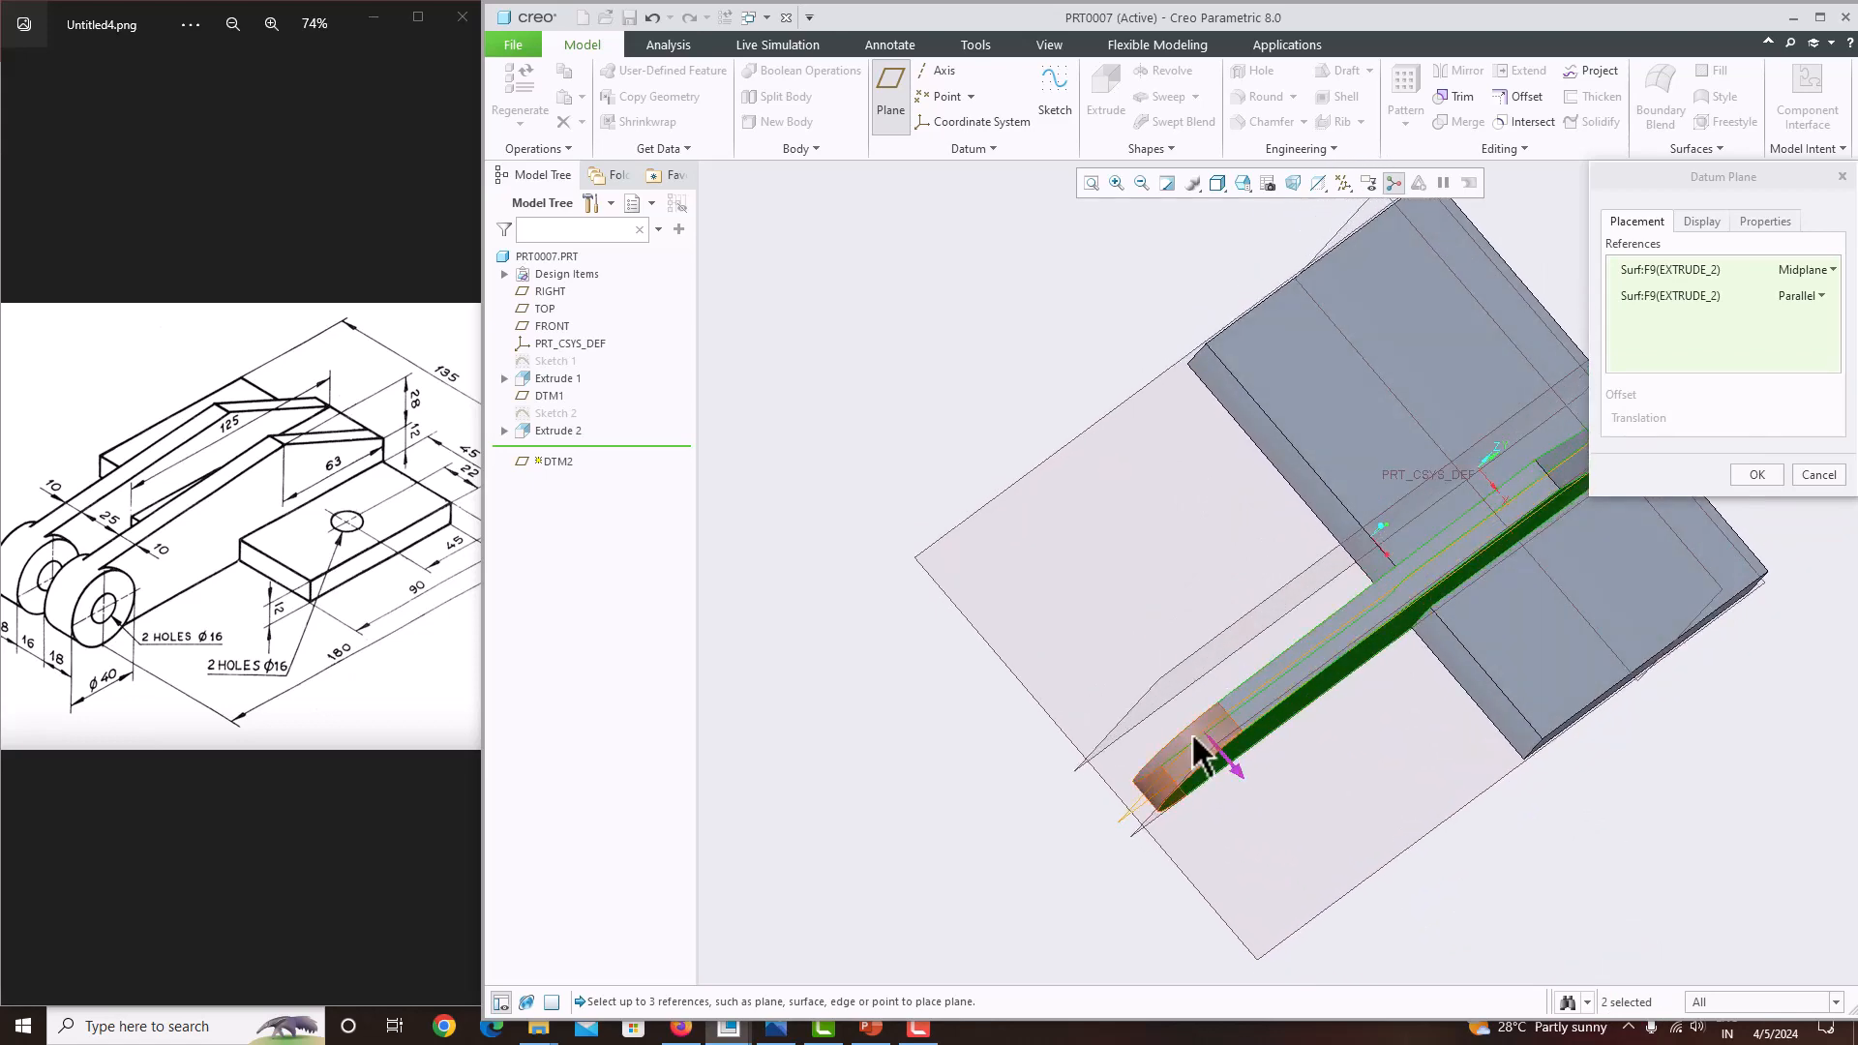
pyautogui.click(1751, 478)
# Start a sketch on the arm's mid-plane, facing it squarely, and add the arm's rounded end as a sketch reference.
pyautogui.scroll(3, 1041, 571)
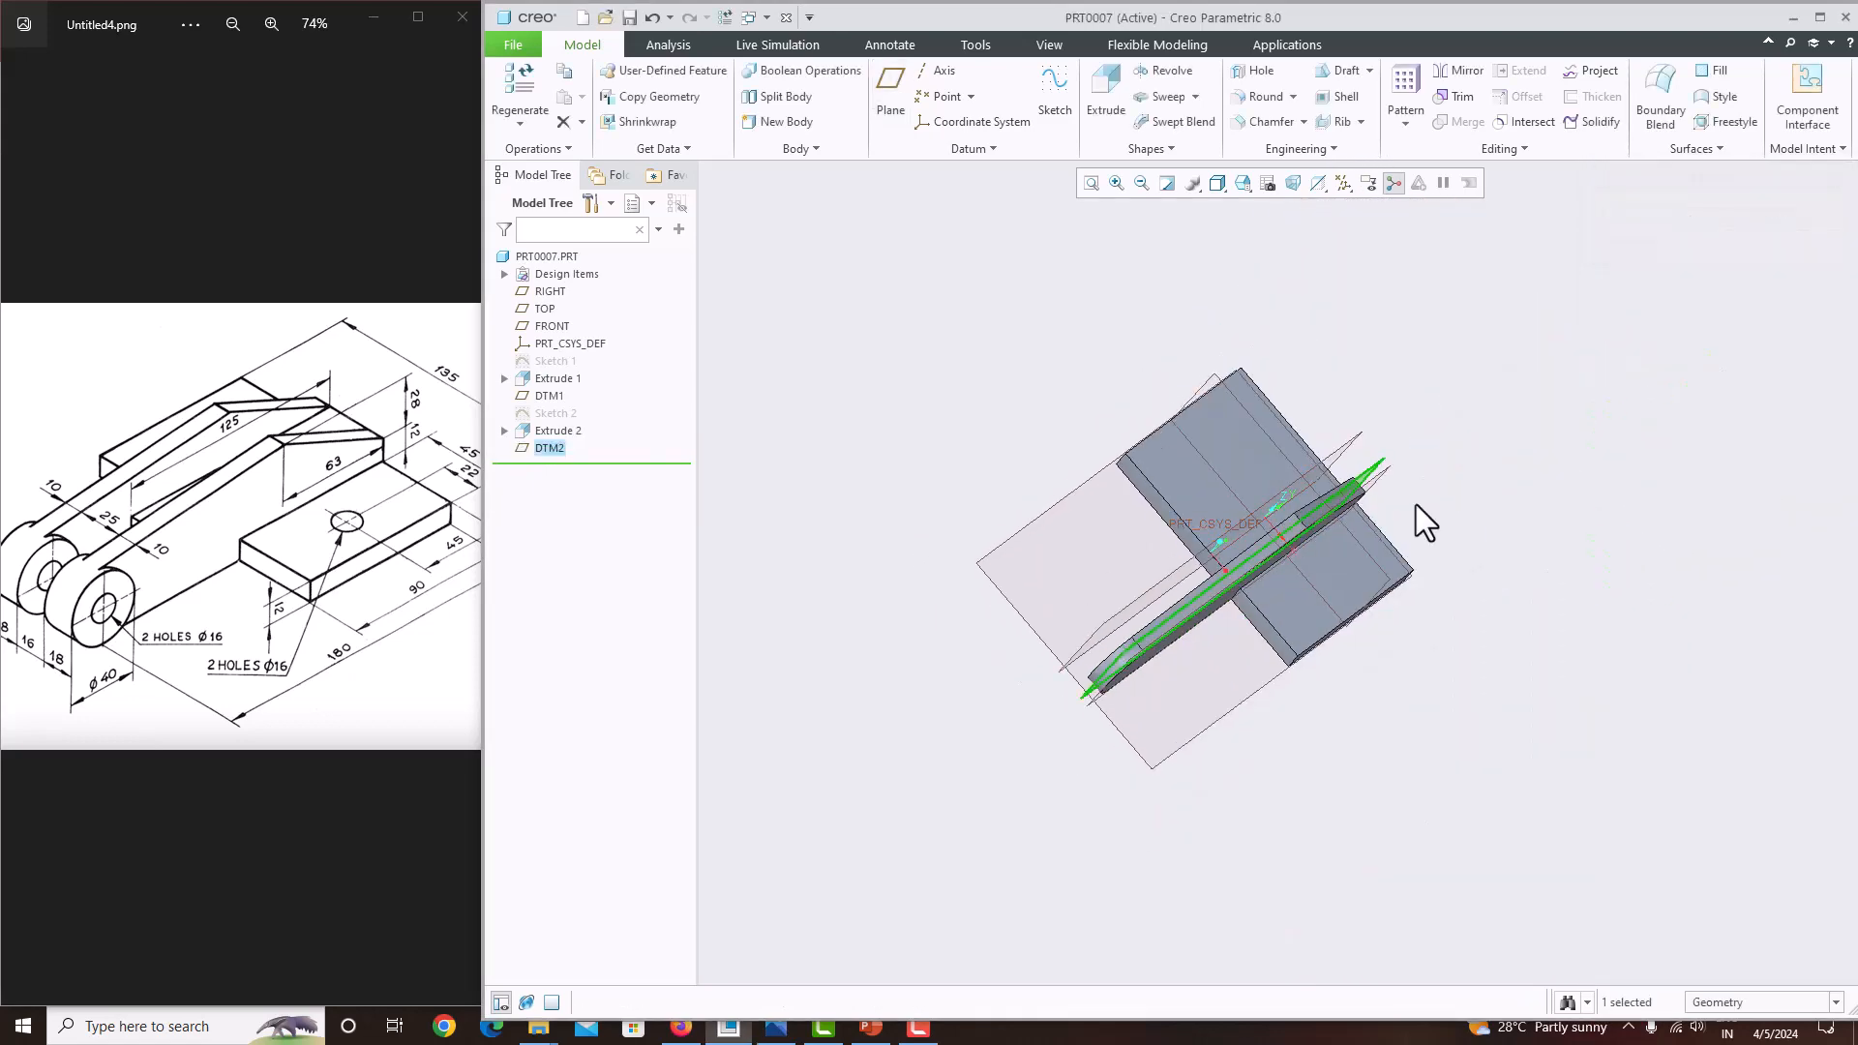
pyautogui.scroll(-4, 1390, 514)
pyautogui.moveTo(1390, 513)
pyautogui.mouseDown(button='middle')
pyautogui.moveTo(1340, 543)
pyautogui.moveTo(1359, 558)
pyautogui.moveTo(1344, 514)
pyautogui.mouseUp(button='middle')
pyautogui.click(1055, 87)
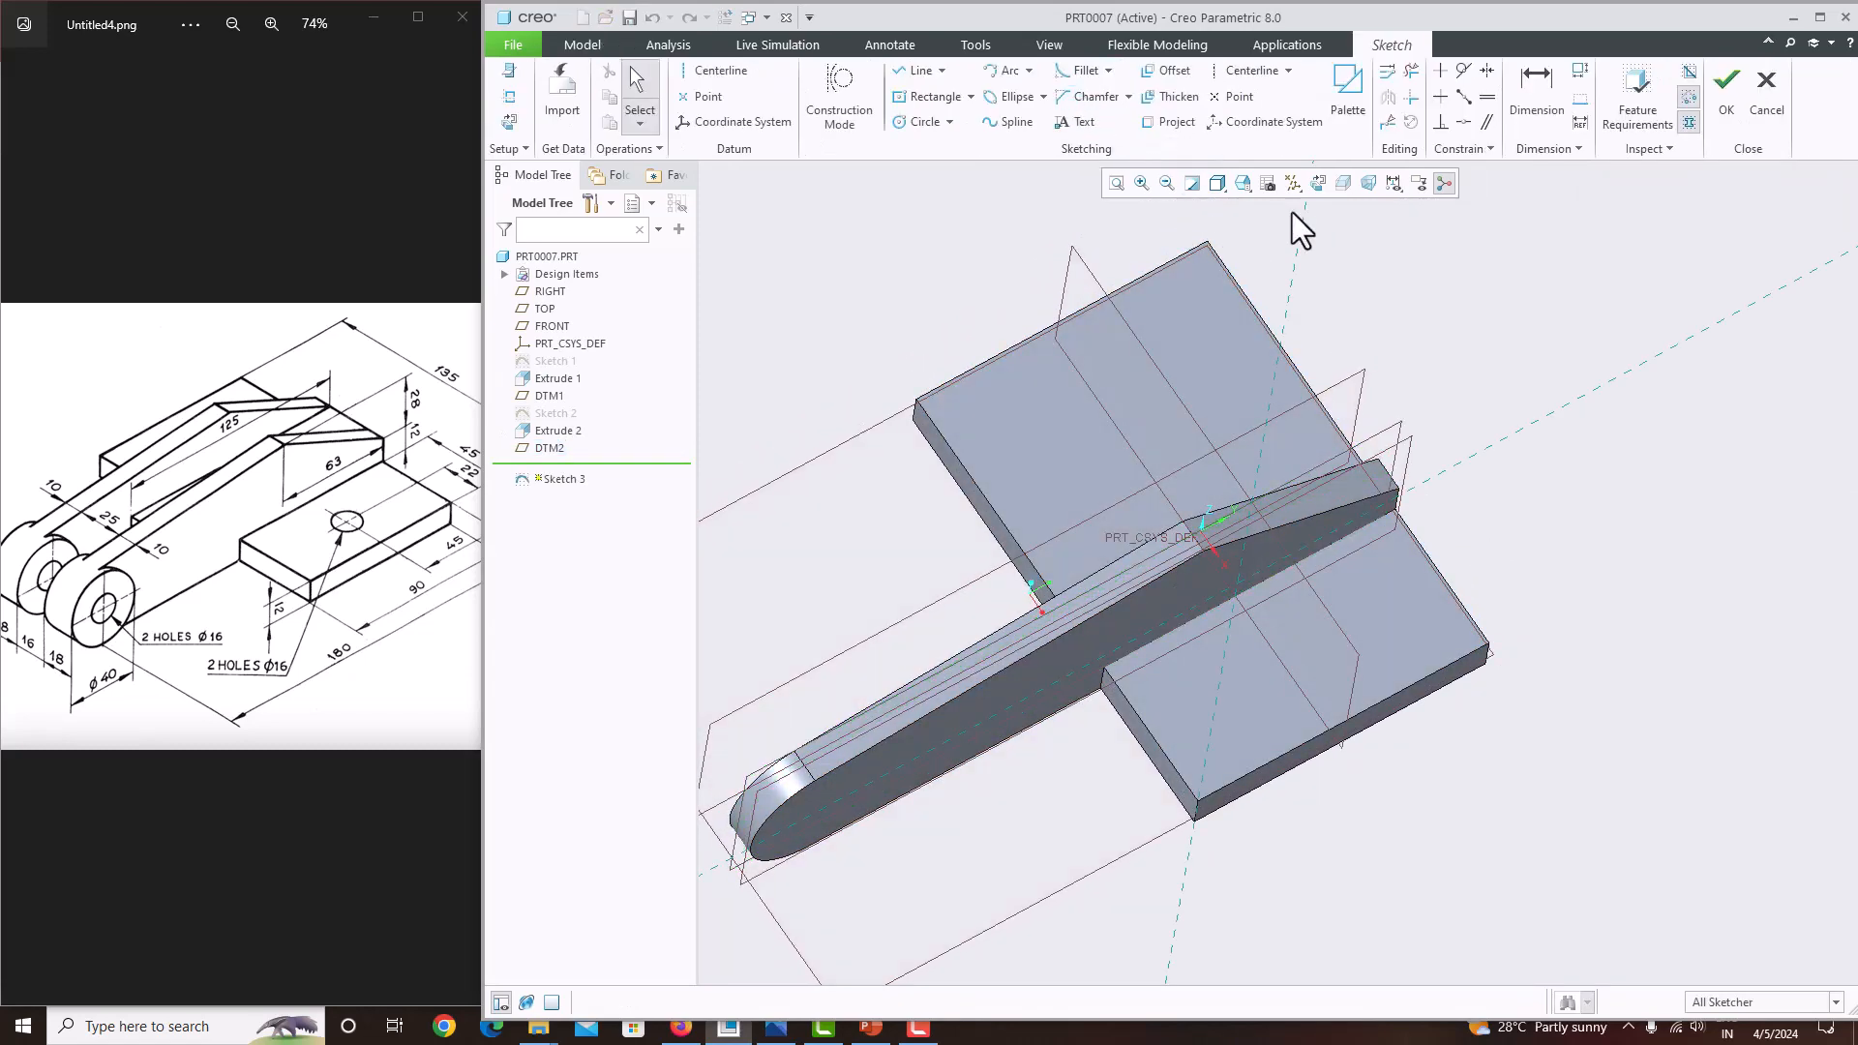
pyautogui.click(1317, 182)
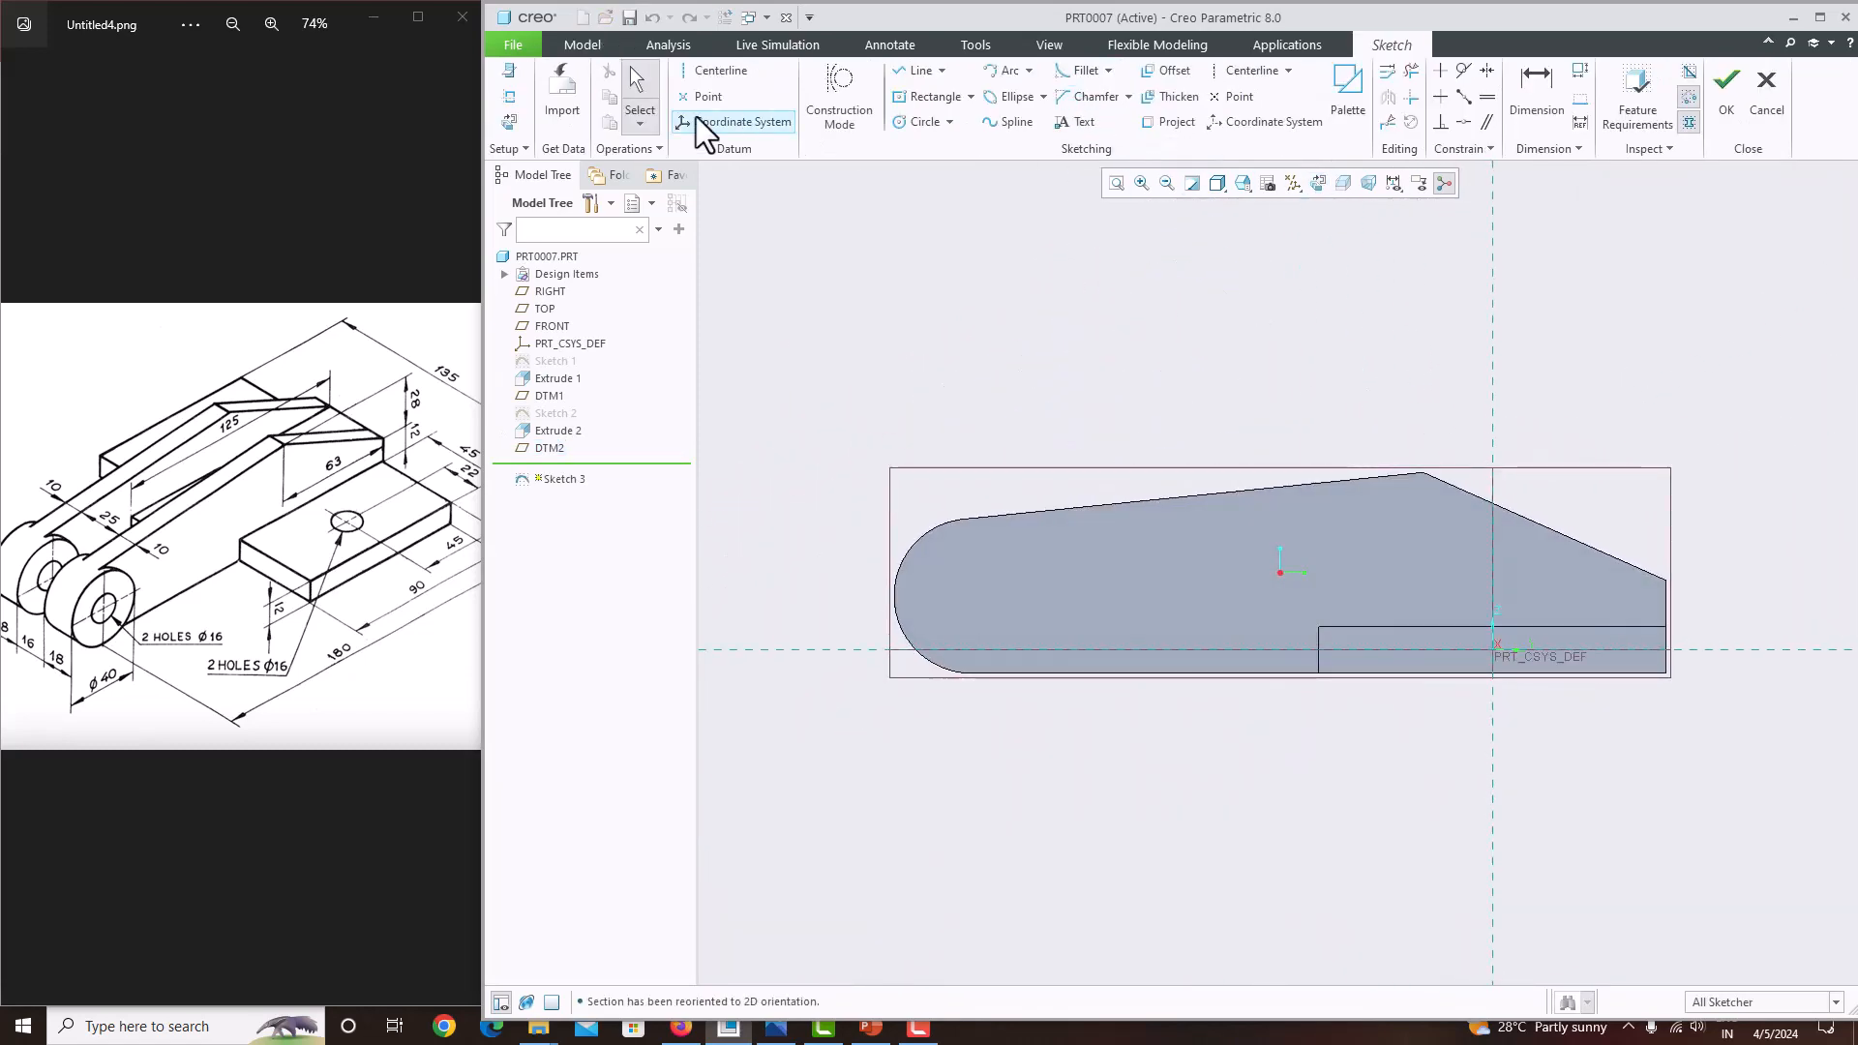
pyautogui.click(510, 98)
pyautogui.click(944, 528)
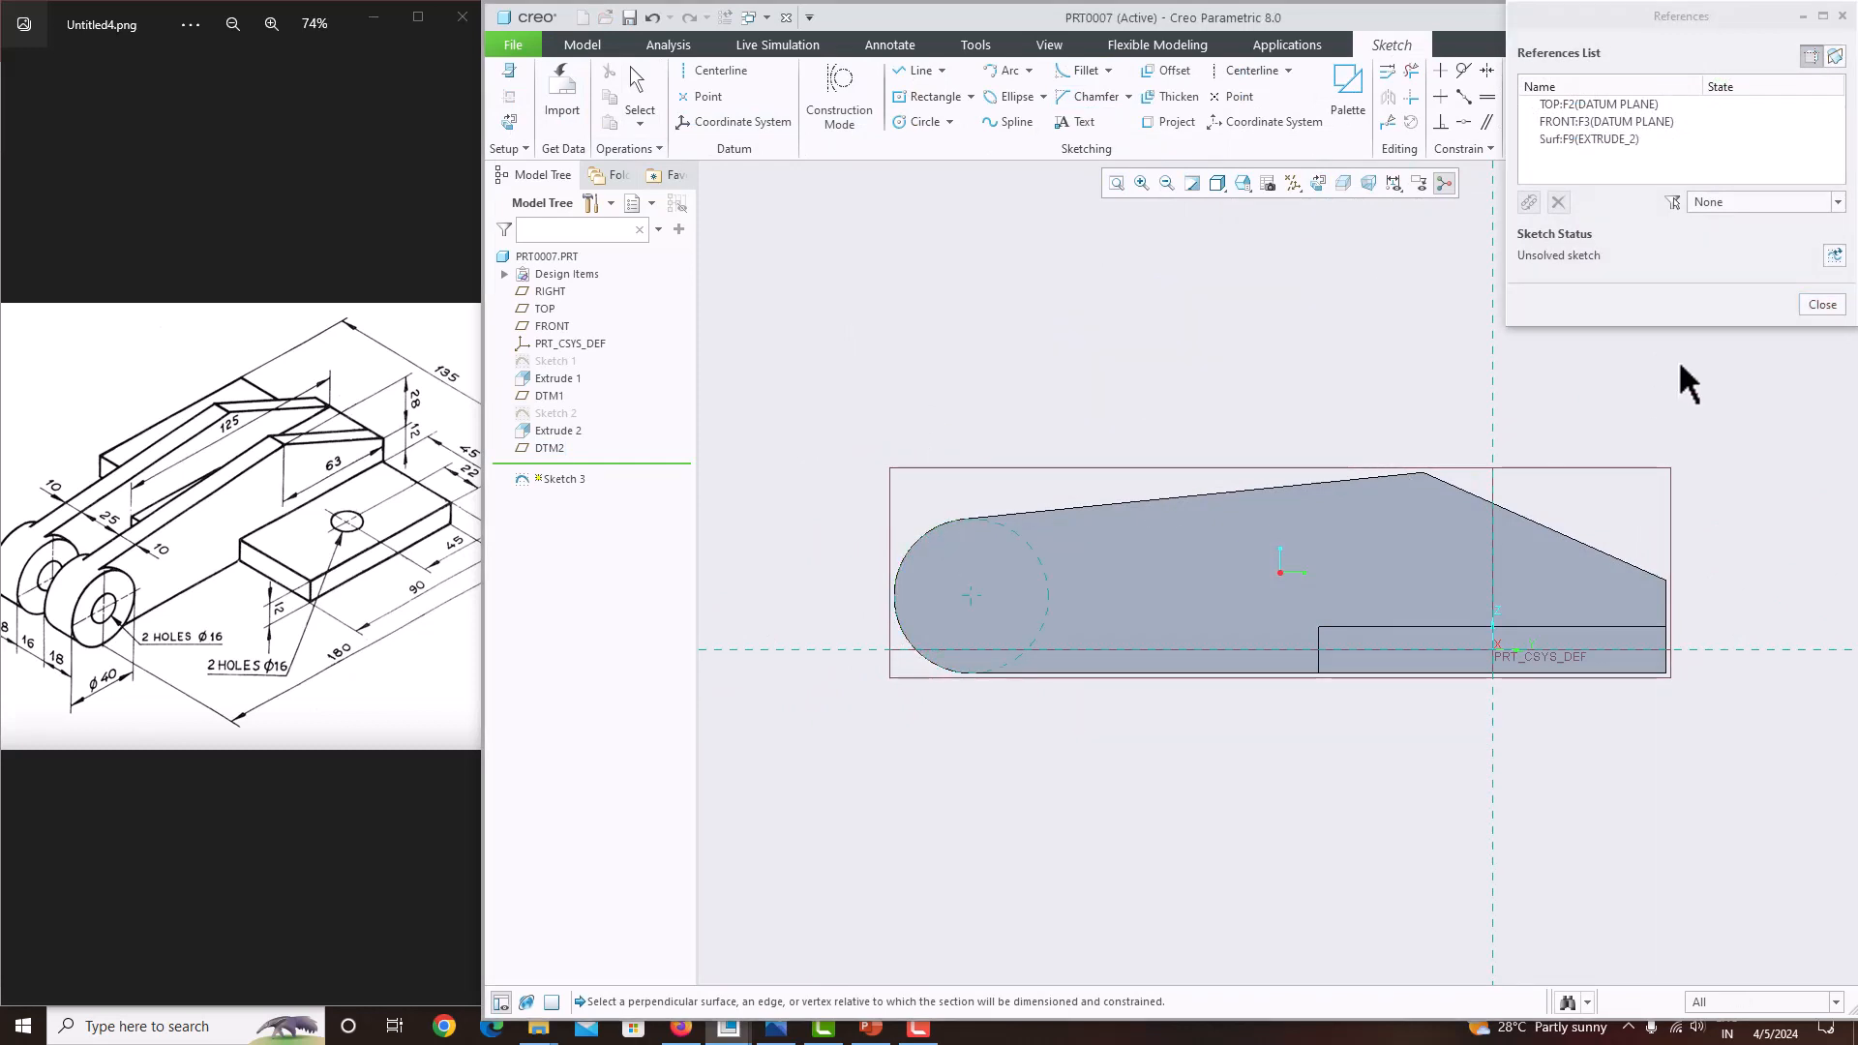
pyautogui.click(1820, 305)
# Sketch a circle concentric with the arm's rounded end and matching its radius, and finish the sketch.
pyautogui.click(919, 120)
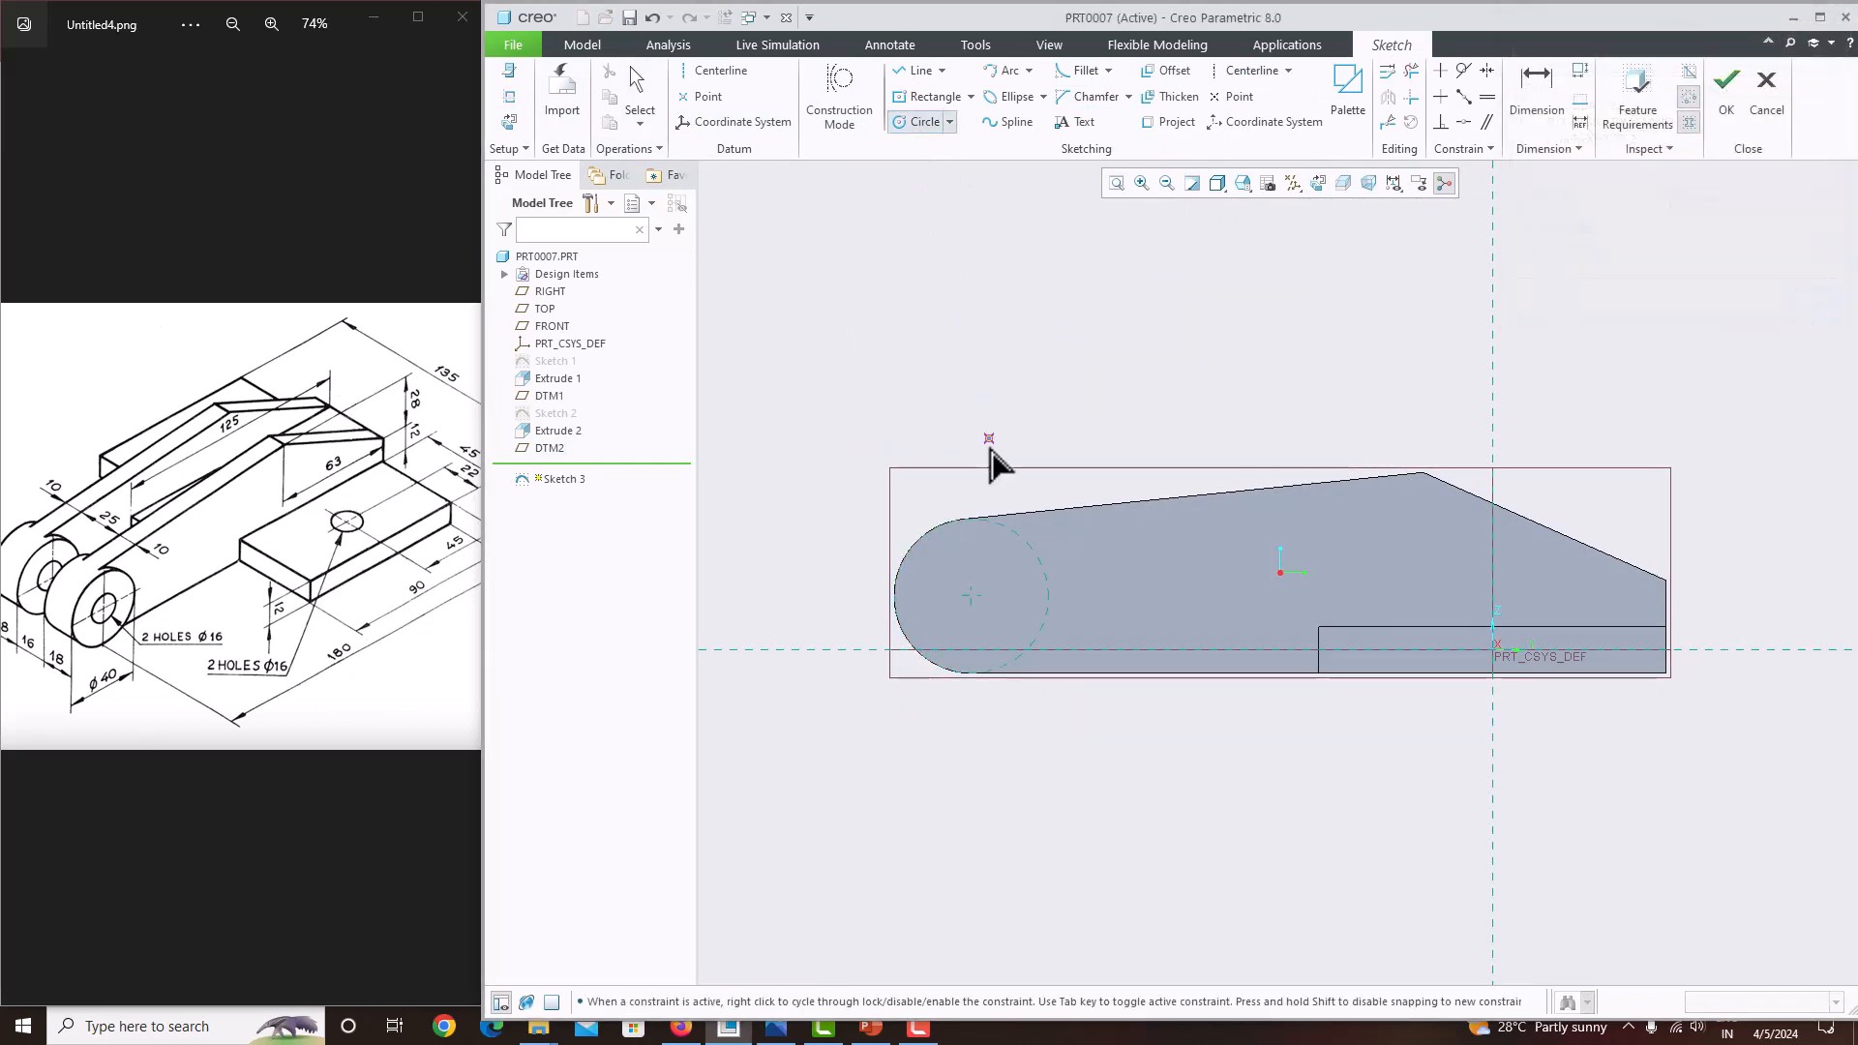
pyautogui.click(971, 596)
pyautogui.click(925, 534)
pyautogui.middleClick(1215, 435)
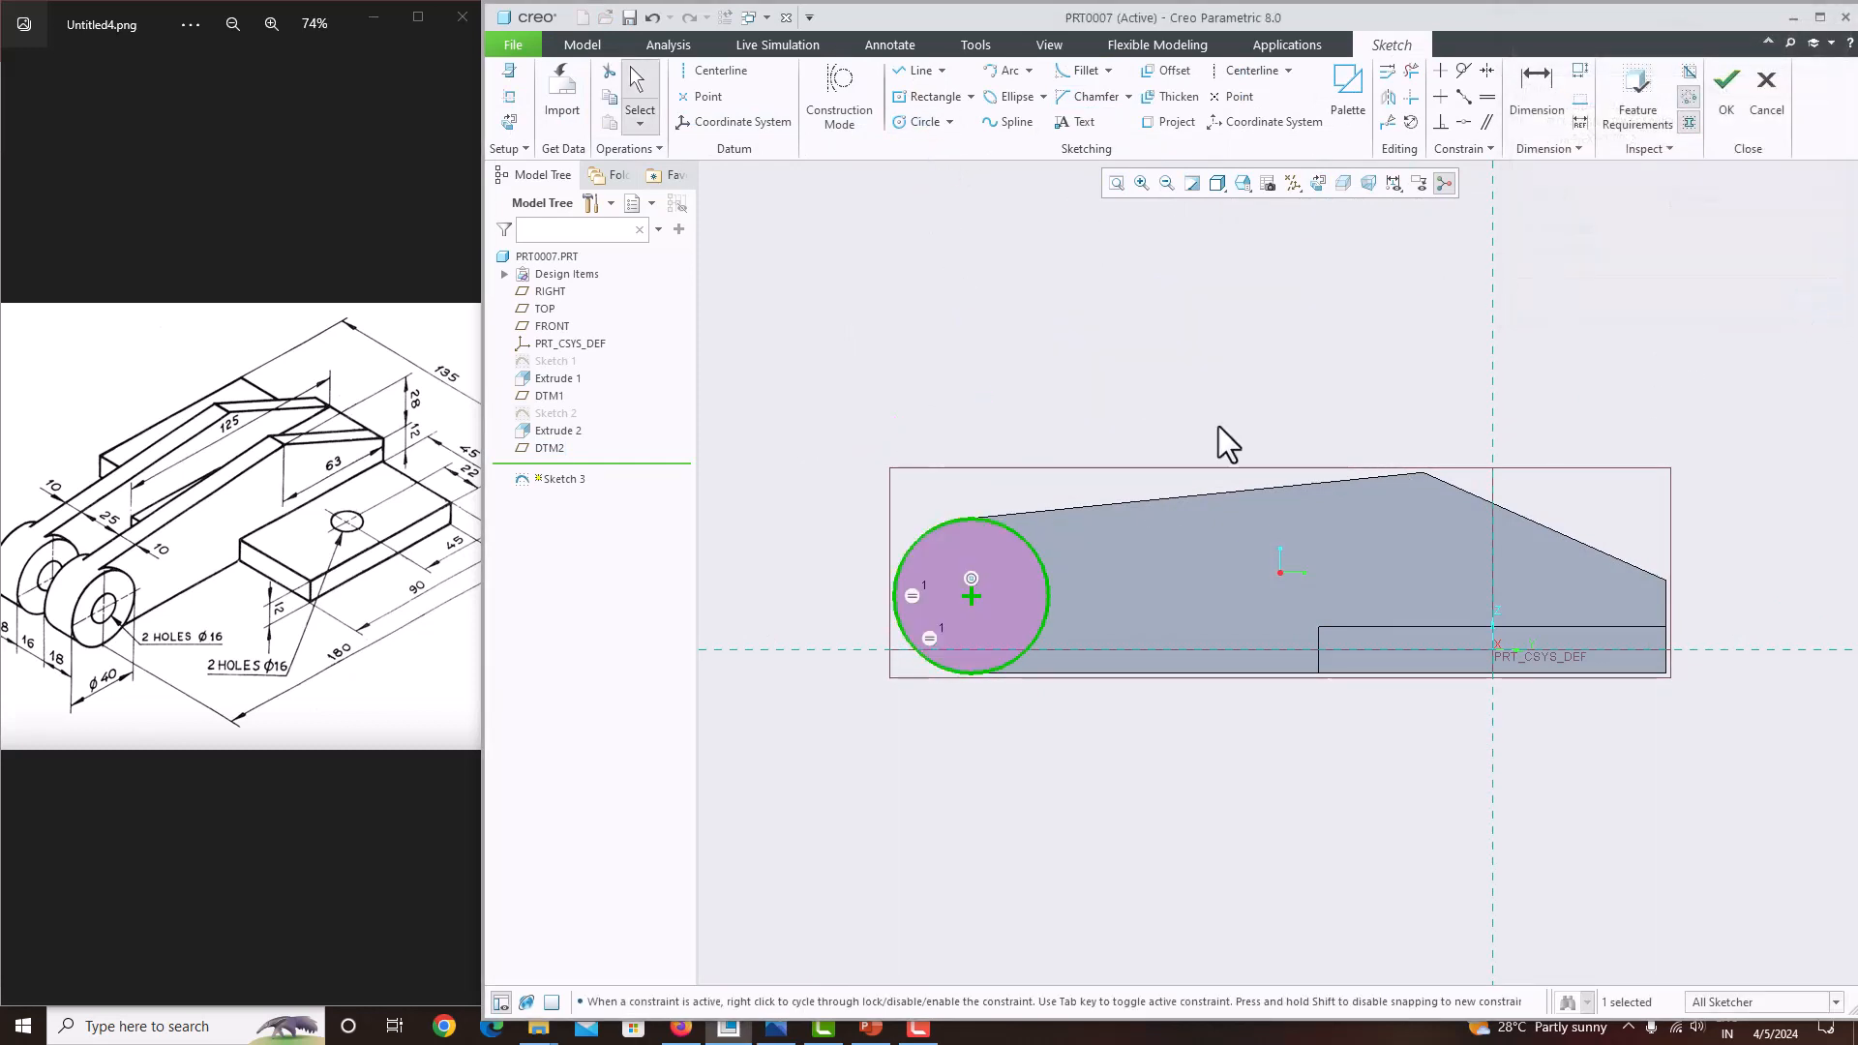
pyautogui.click(1724, 102)
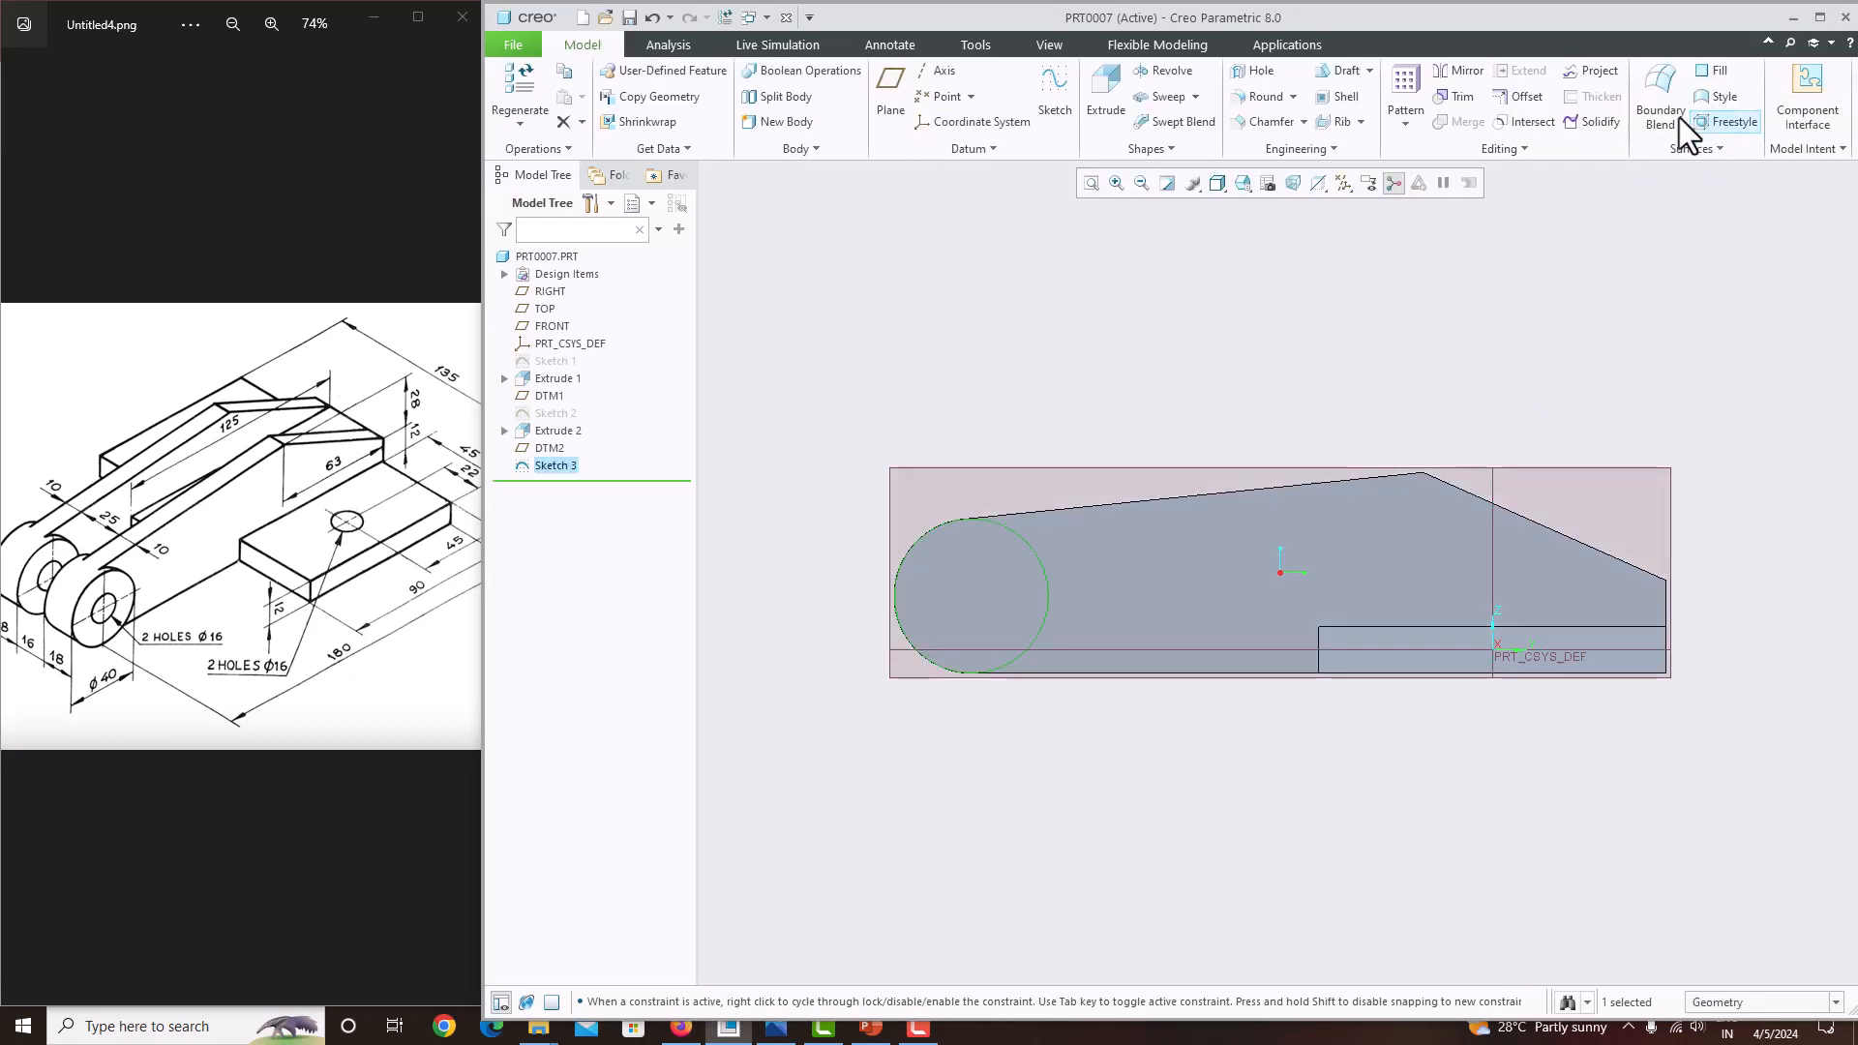
# Extrude the circle as a solid, Symmetric about its sketch plane, with a total depth of 18 mm.
pyautogui.click(1101, 92)
pyautogui.click(888, 90)
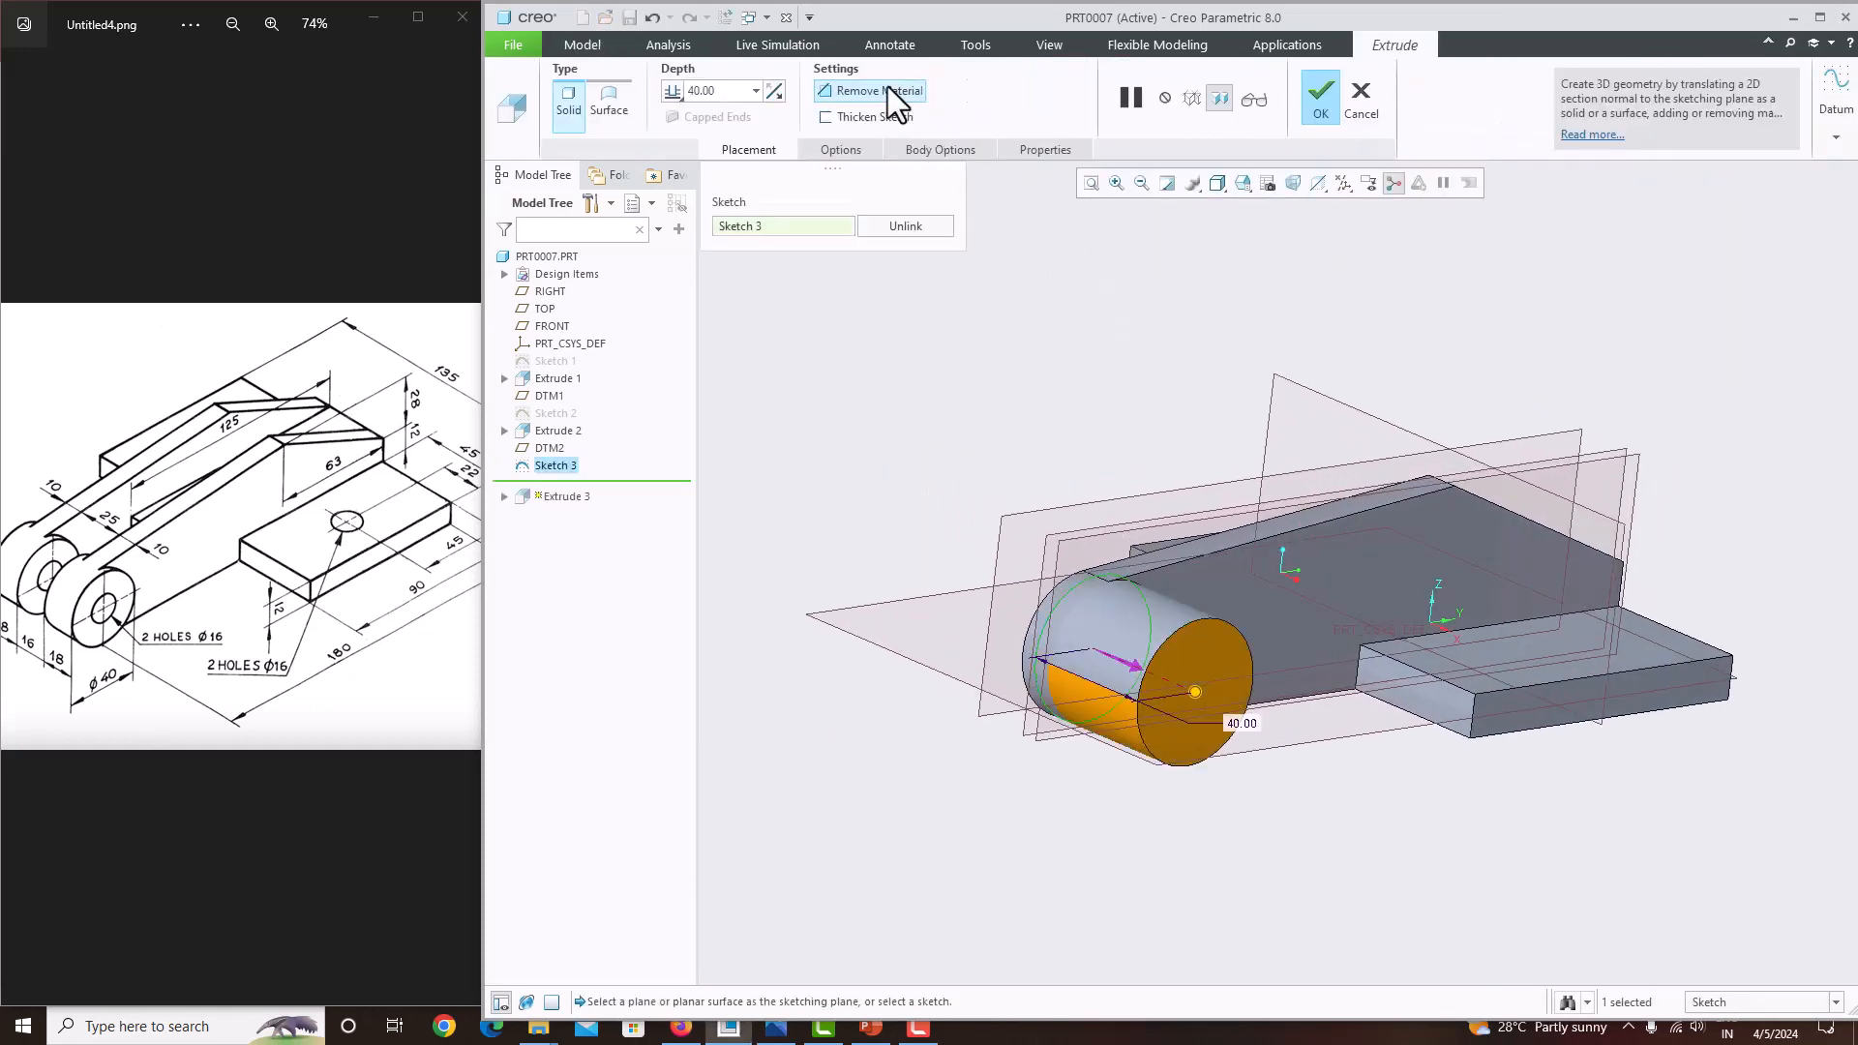
pyautogui.click(722, 91)
pyautogui.click(683, 97)
pyautogui.click(689, 128)
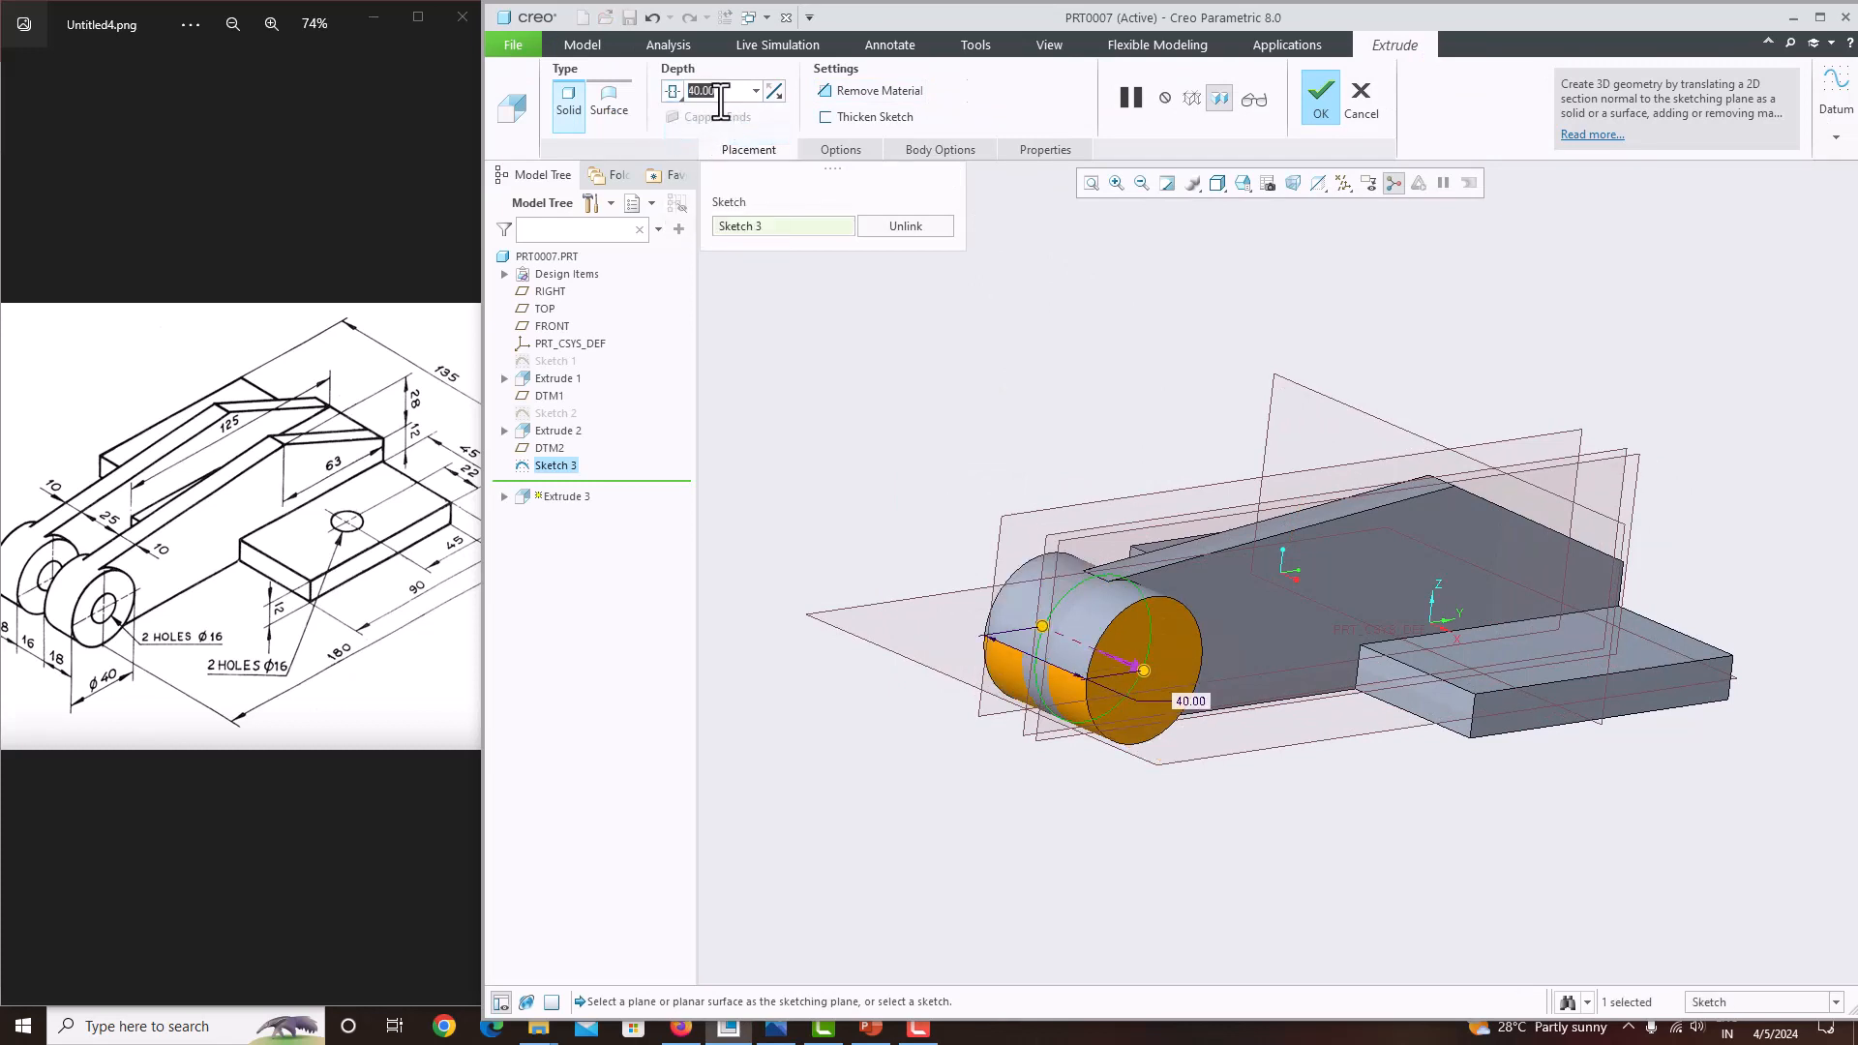
pyautogui.write('18')
pyautogui.press('Return')
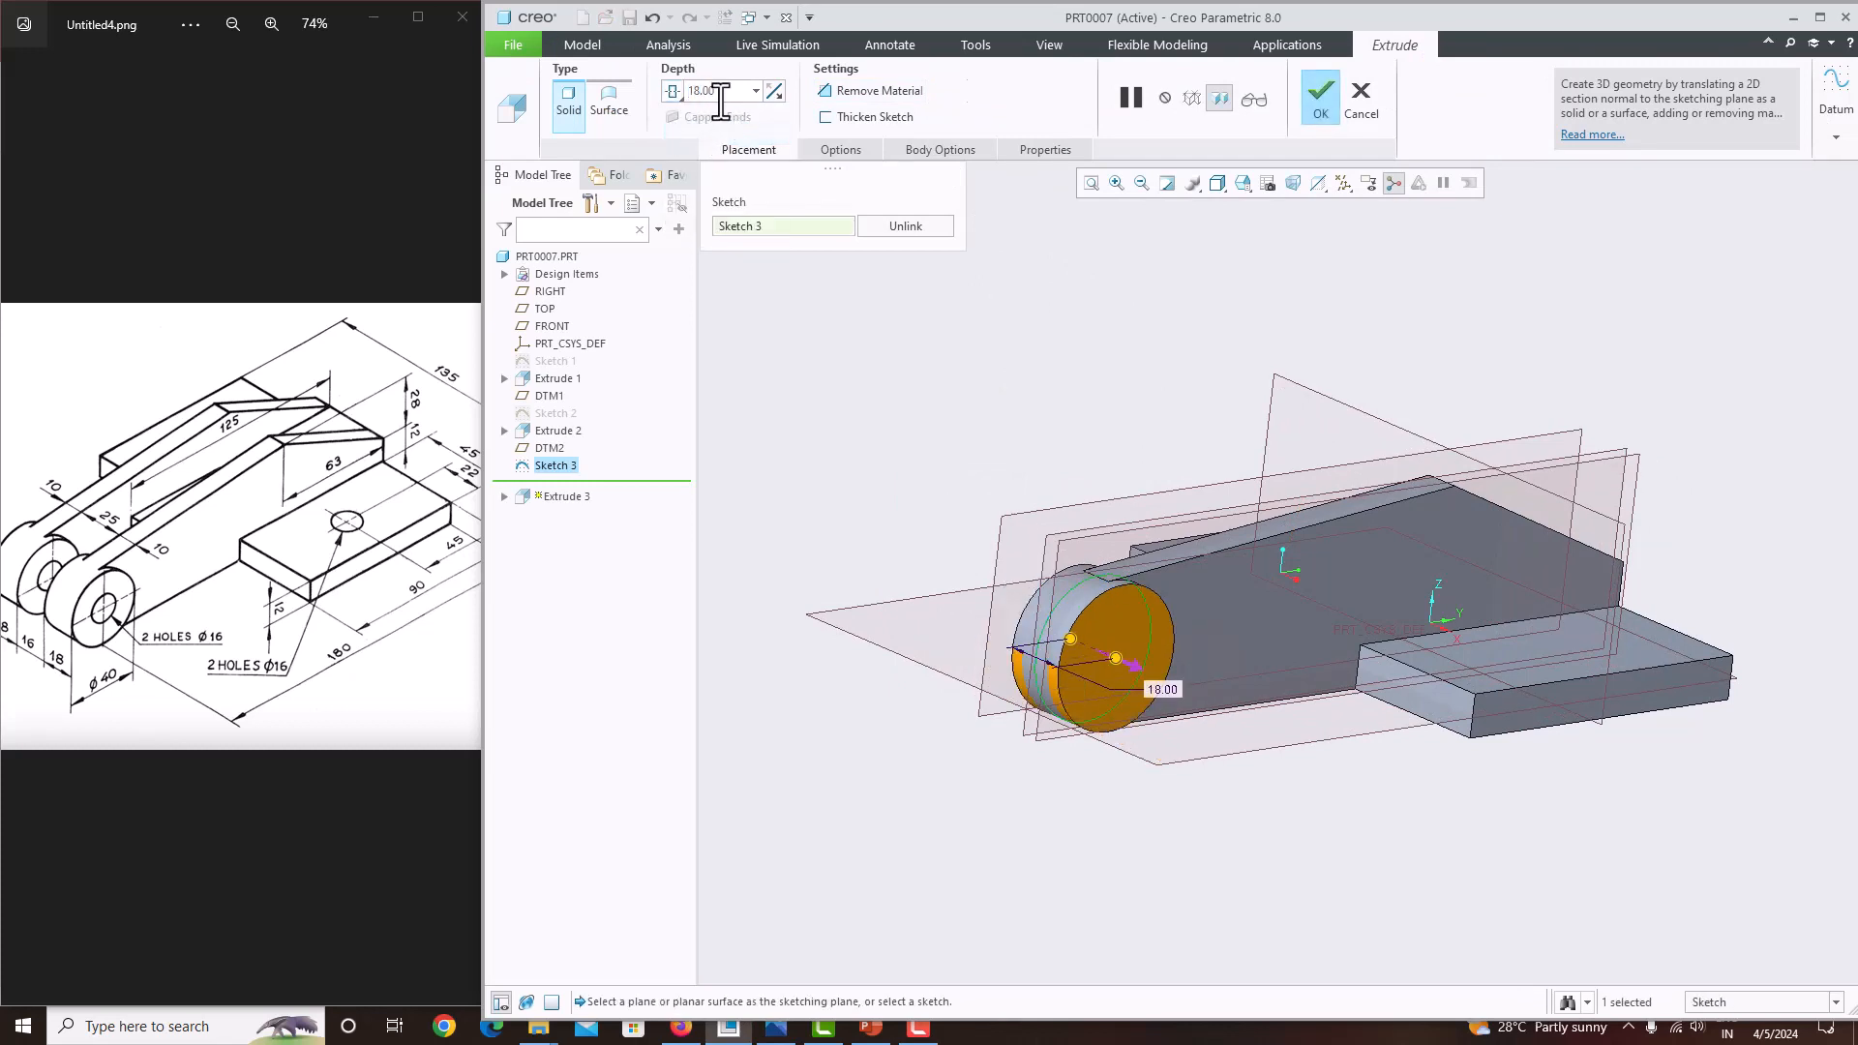
pyautogui.click(1320, 102)
# Mirror the side arm and its round boss together about the RIGHT datum plane.
pyautogui.moveTo(1215, 352); pyautogui.dragTo(1242, 589, button='middle')
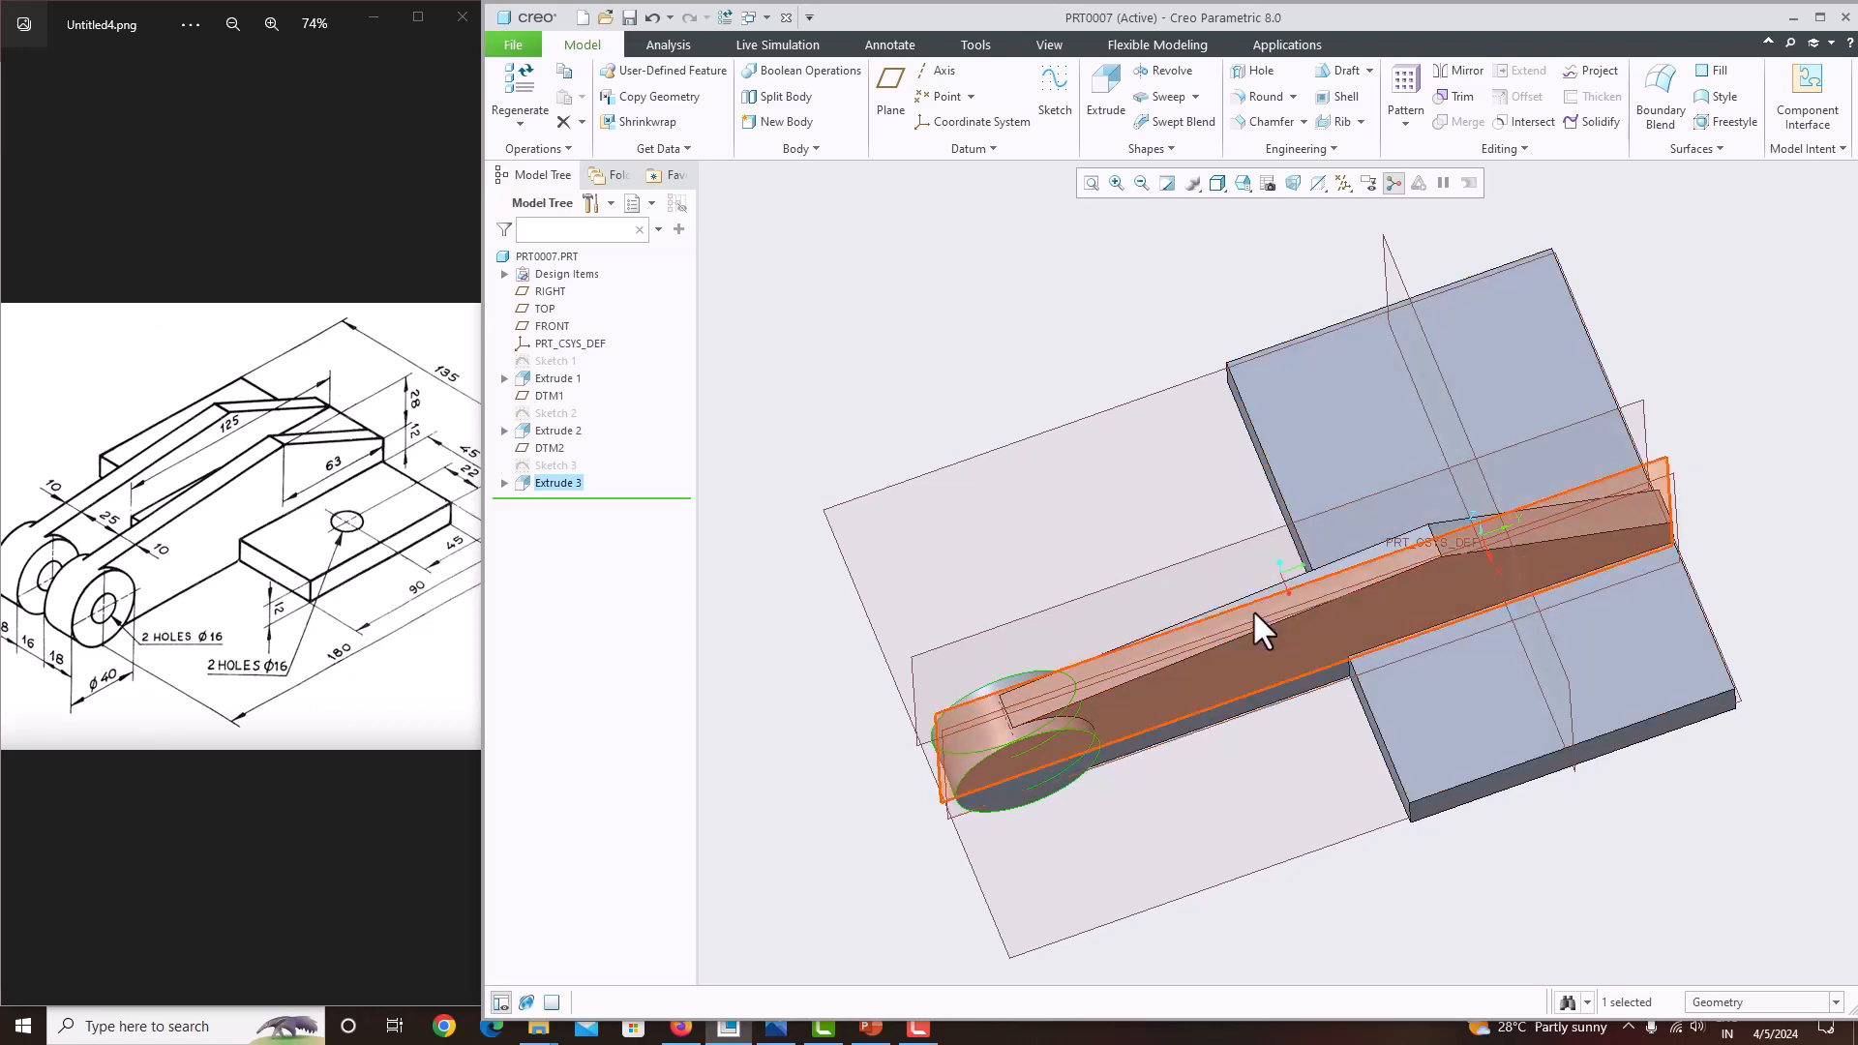
pyautogui.keyDown('ctrl'); pyautogui.click(555, 431); pyautogui.keyUp('ctrl')
pyautogui.click(1445, 75)
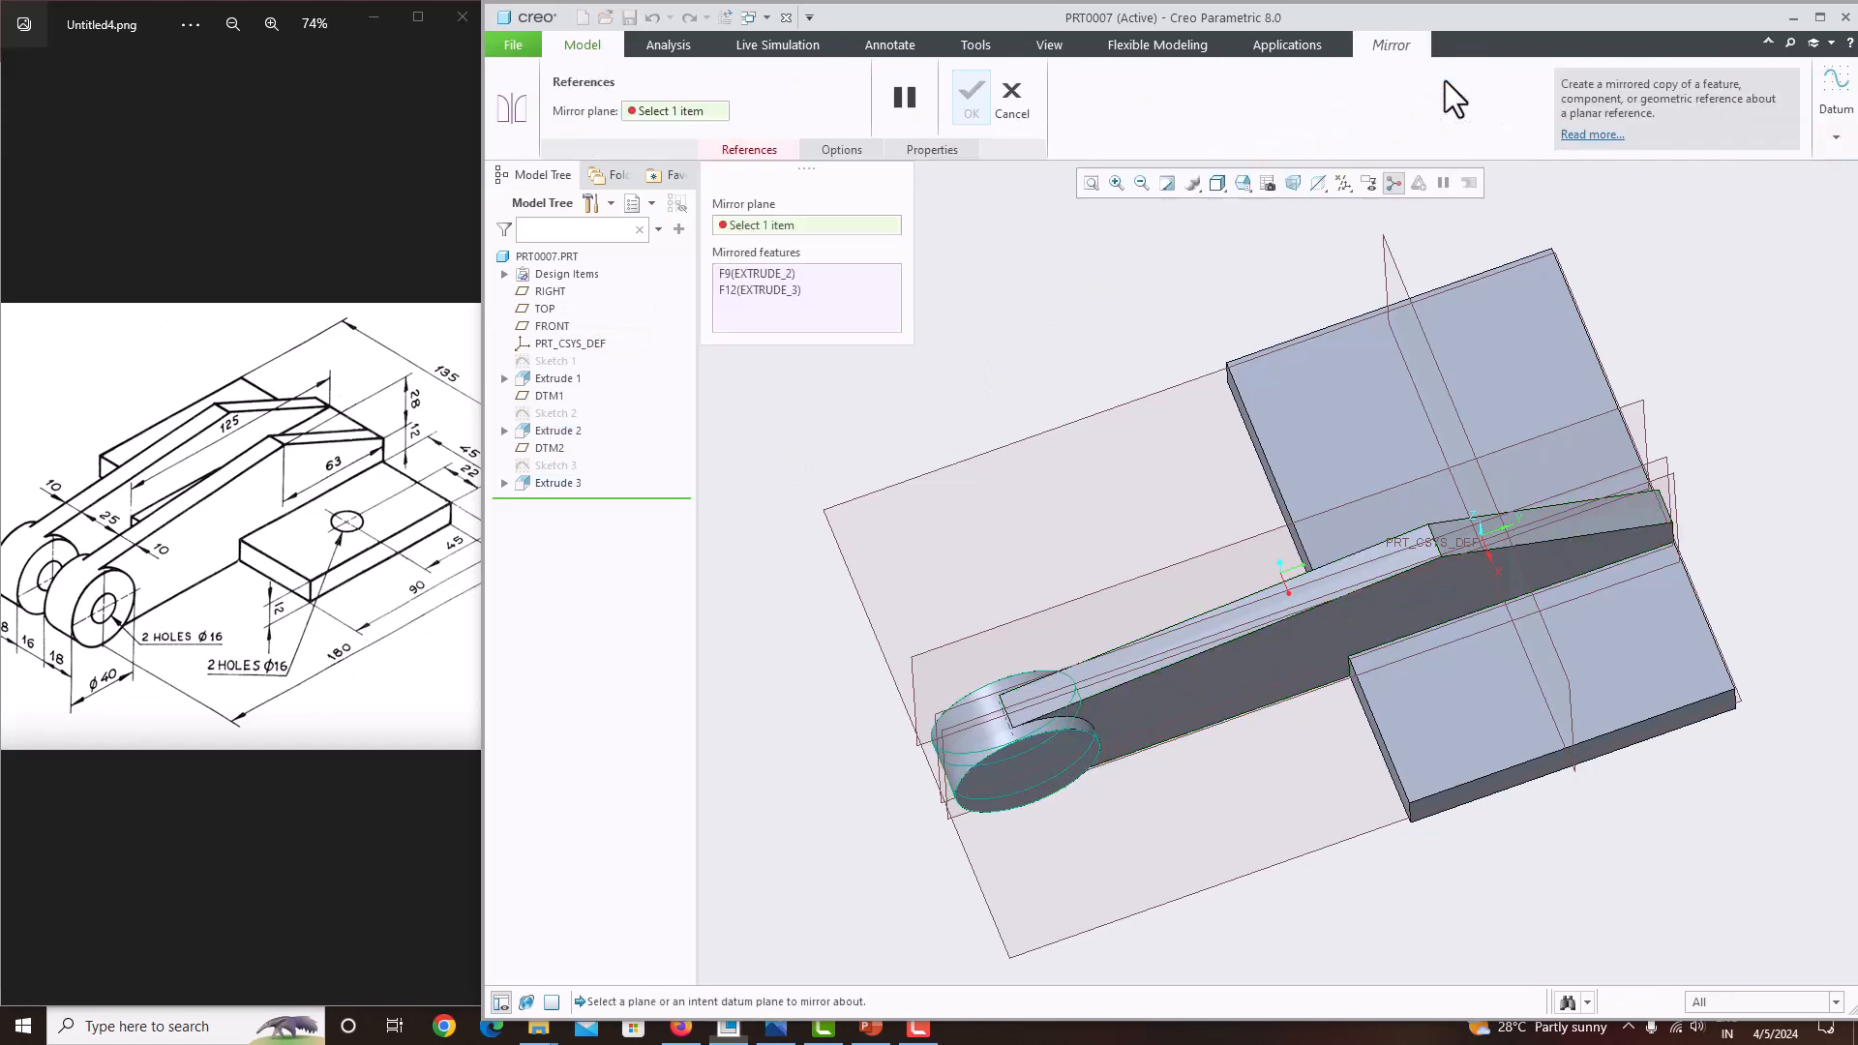
pyautogui.click(1634, 406)
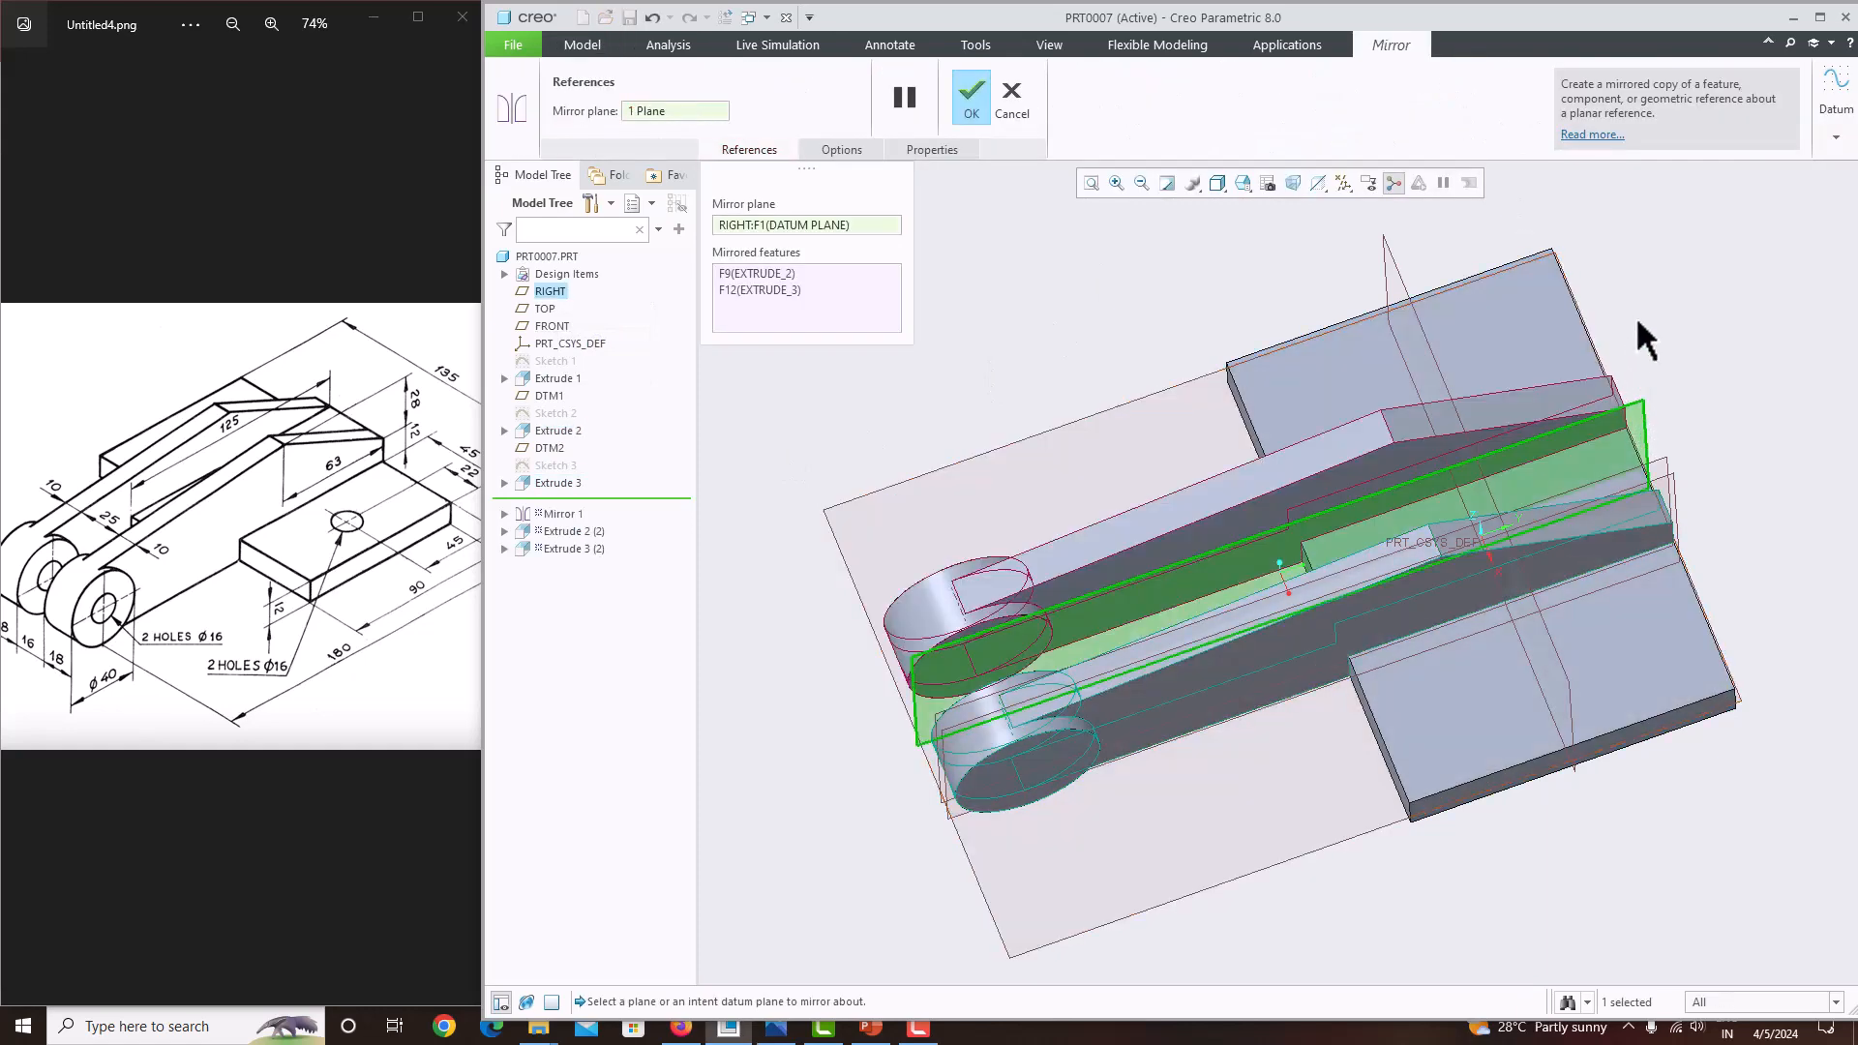
pyautogui.click(972, 97)
# Start a sketch on the base plate's underside, adding the arms' outer sides and the plate's rear edge as references.
pyautogui.moveTo(1053, 290); pyautogui.dragTo(1016, 312, button='middle')
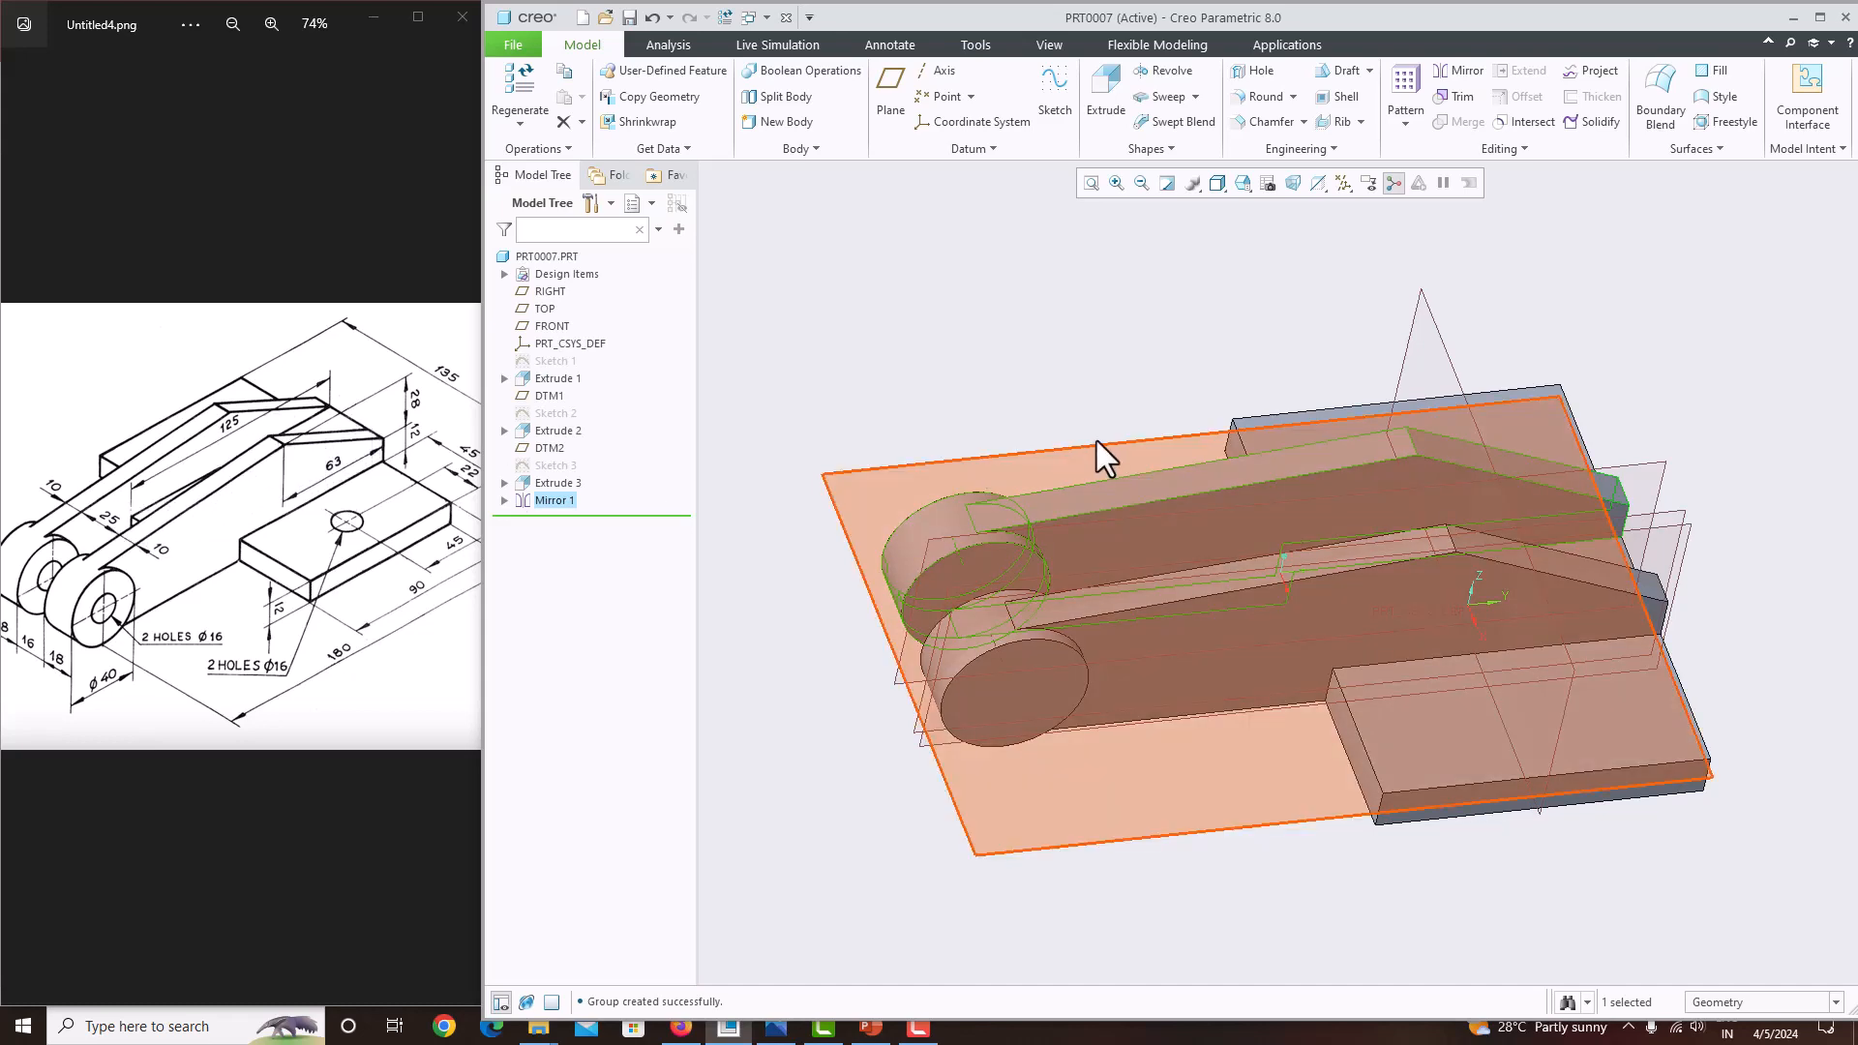
pyautogui.moveTo(1099, 448); pyautogui.dragTo(1540, 583, button='middle')
pyautogui.click(1478, 522)
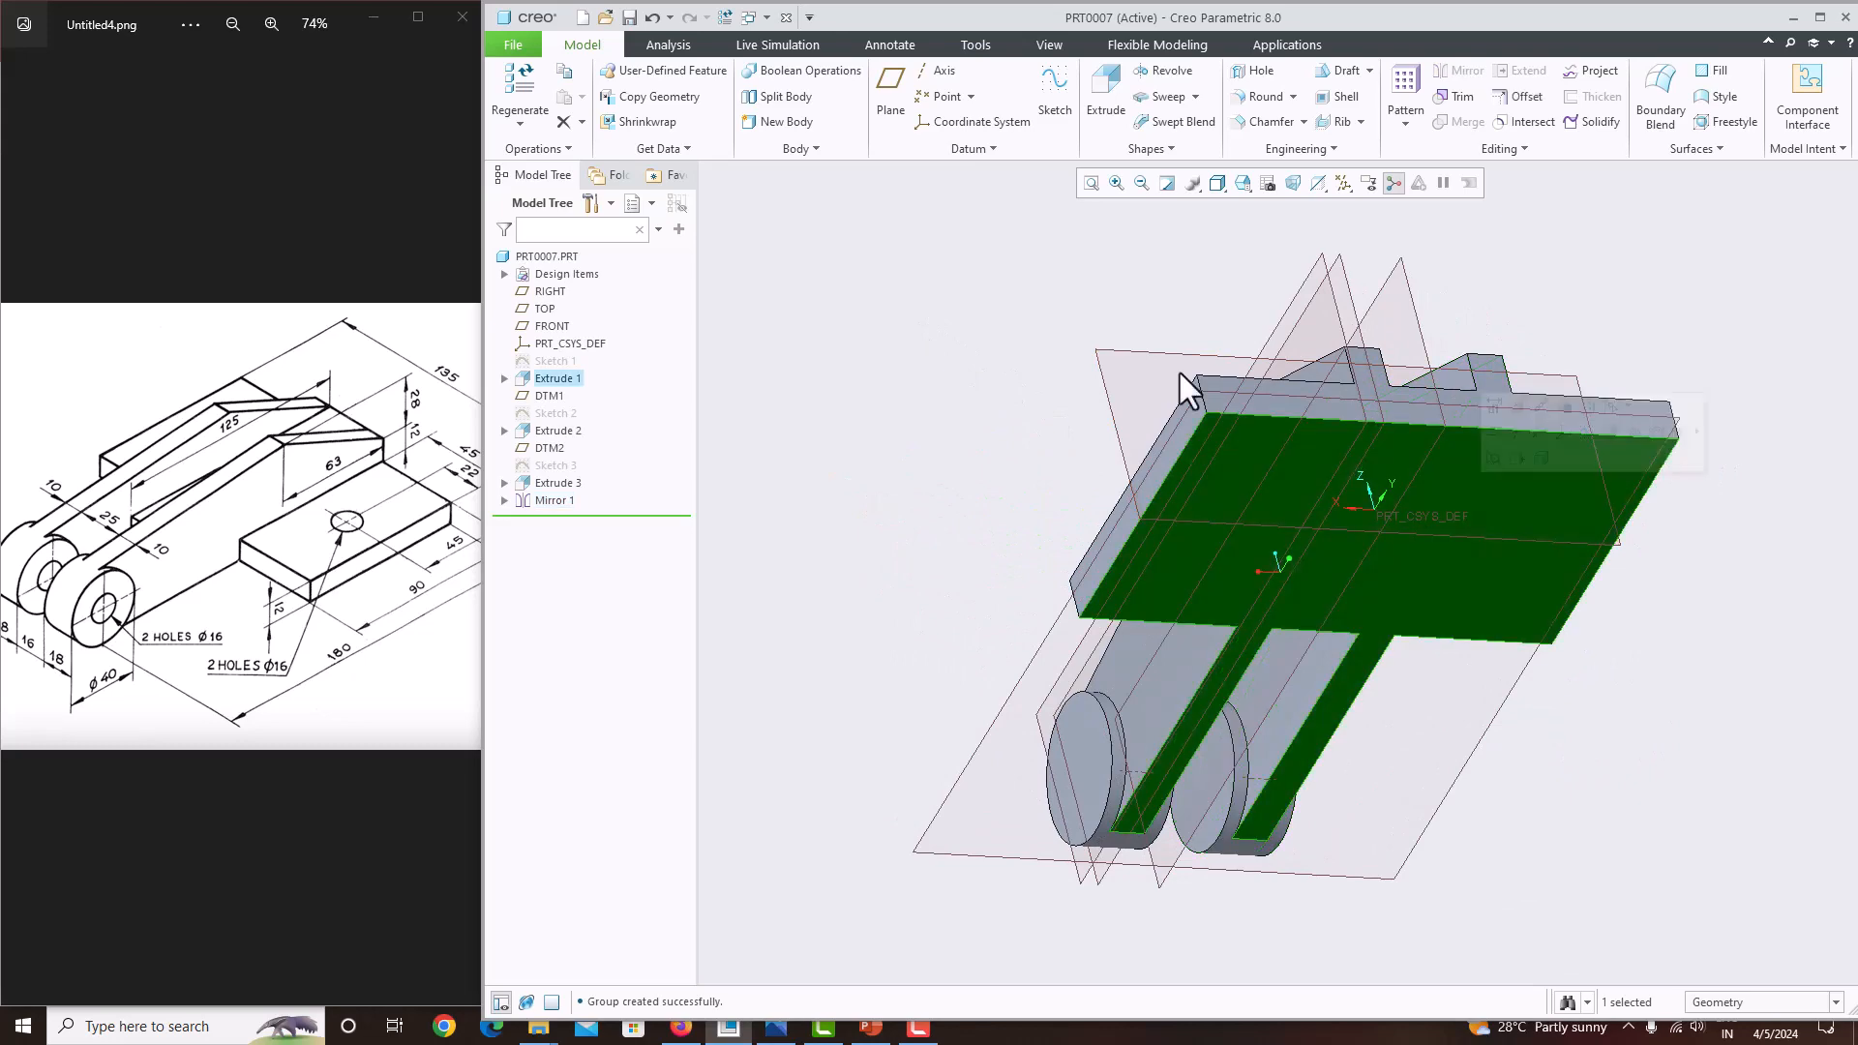
pyautogui.click(1055, 102)
pyautogui.click(1319, 183)
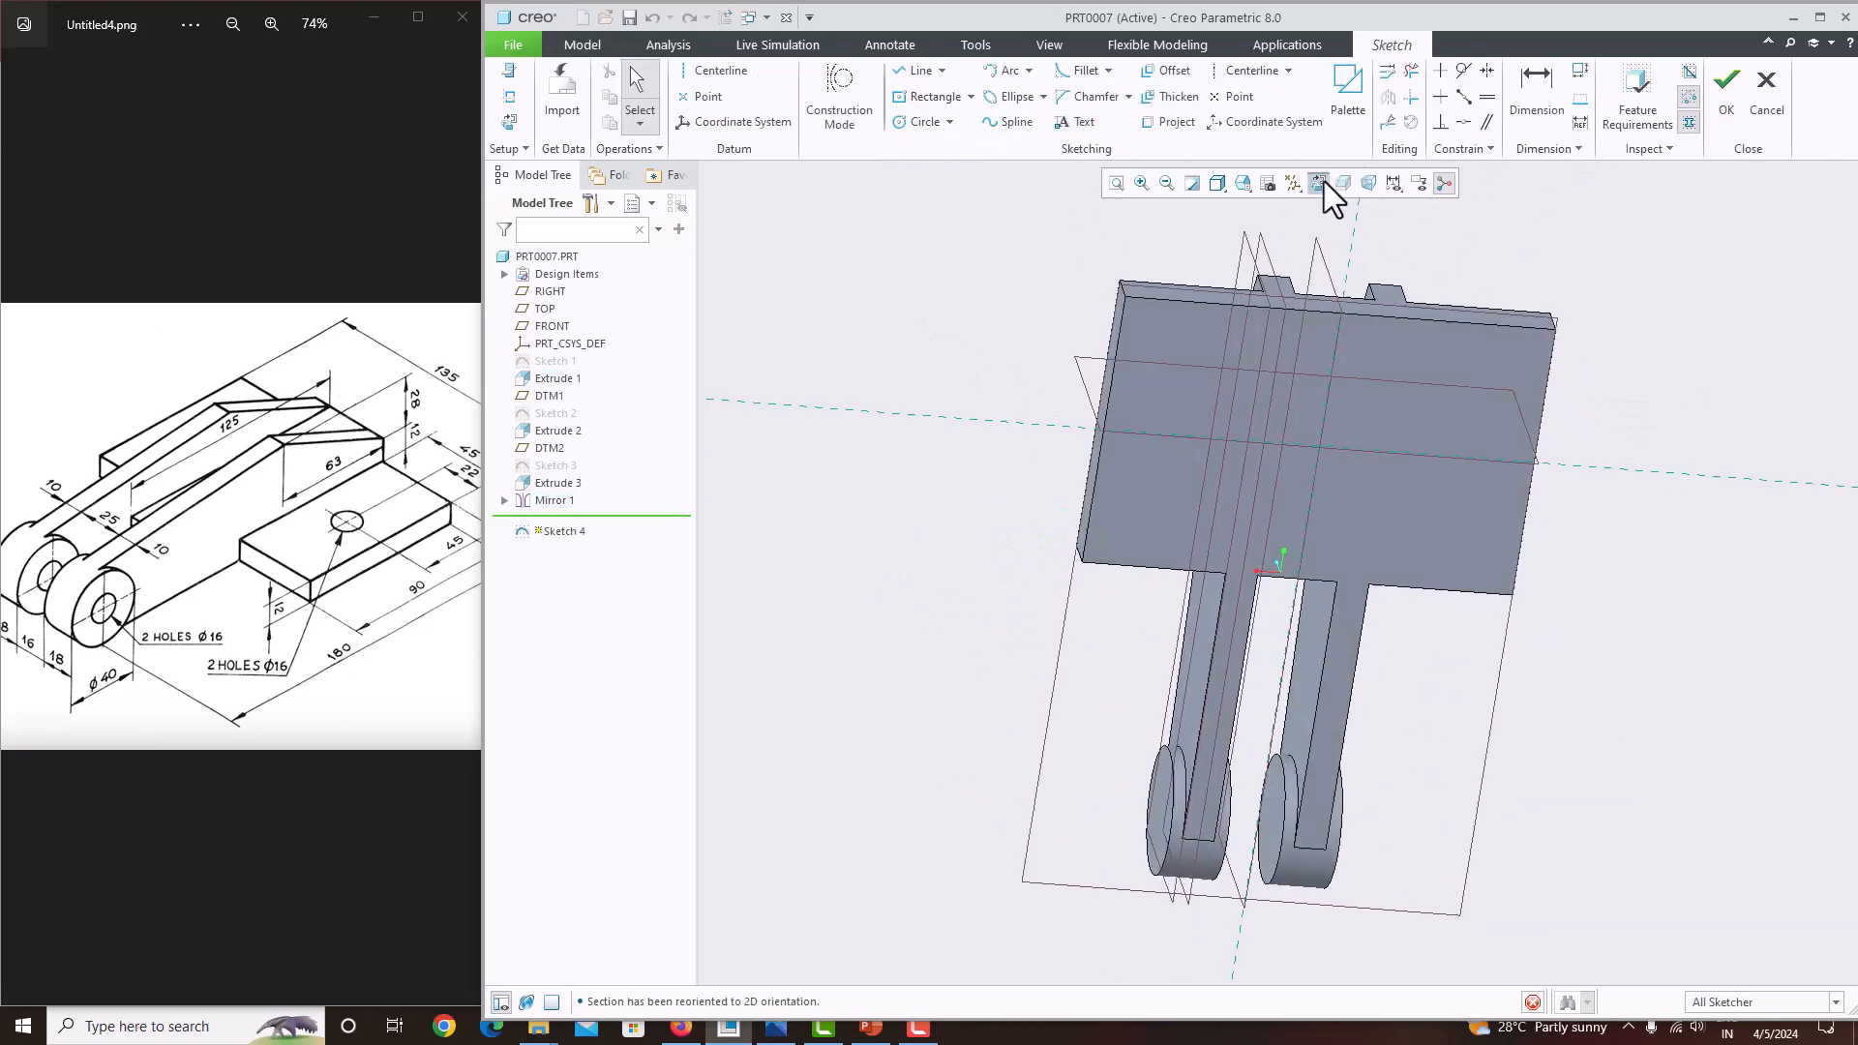
pyautogui.click(510, 122)
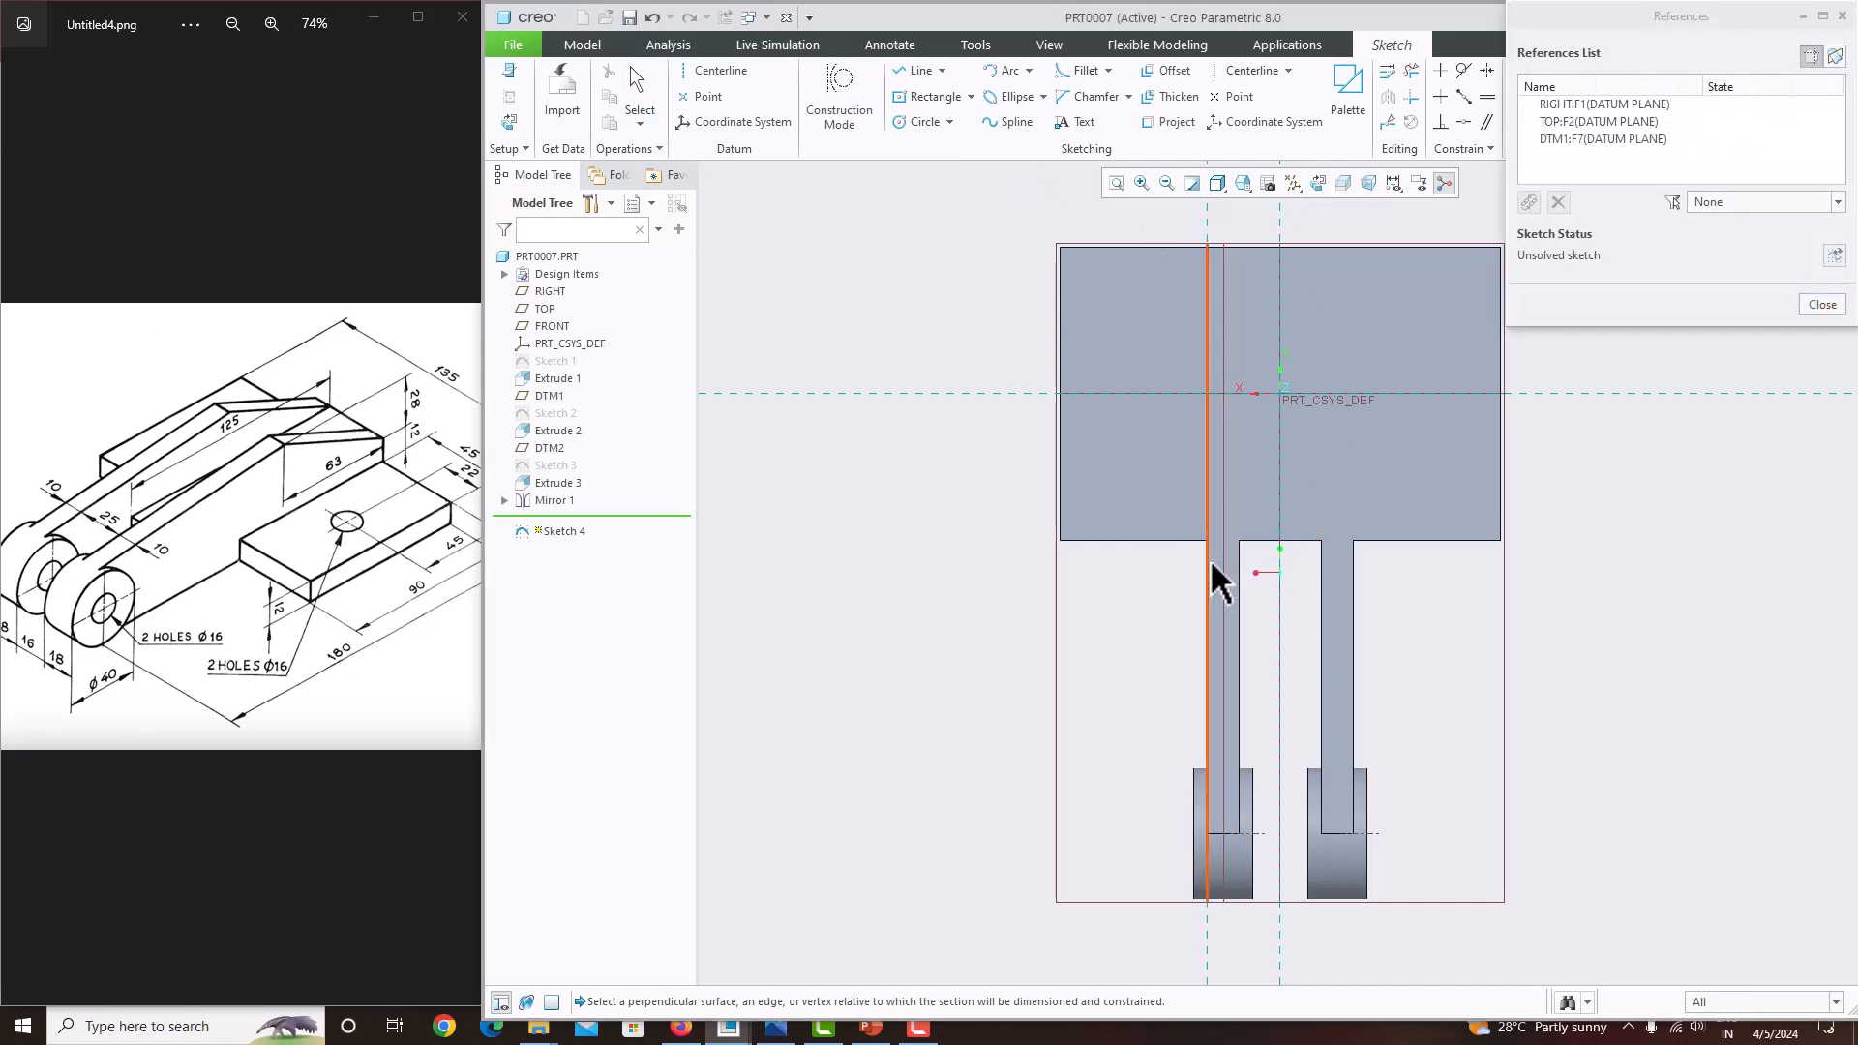
pyautogui.click(1297, 251)
pyautogui.click(1824, 308)
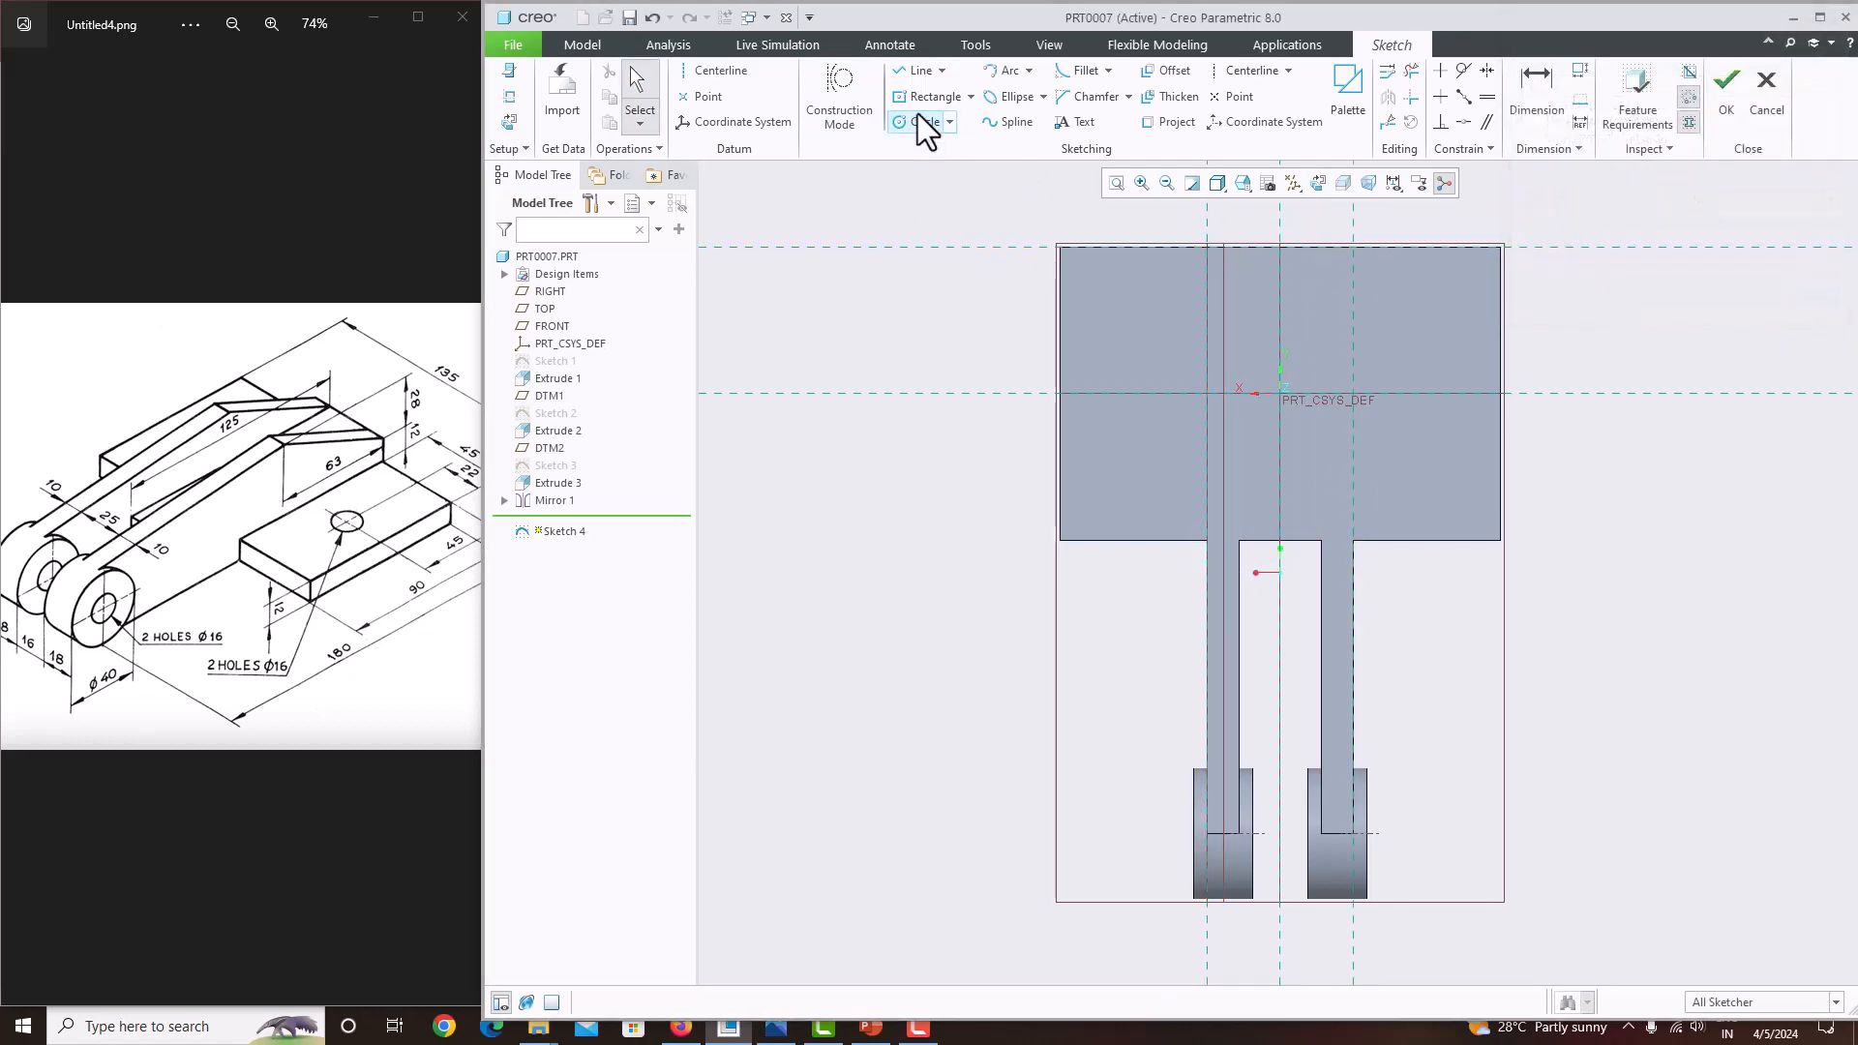
# Draw a corner rectangle about 118 mm long from the plate's rear edge, spanning between the outer sides of the two arms.
pyautogui.click(970, 96)
pyautogui.click(968, 119)
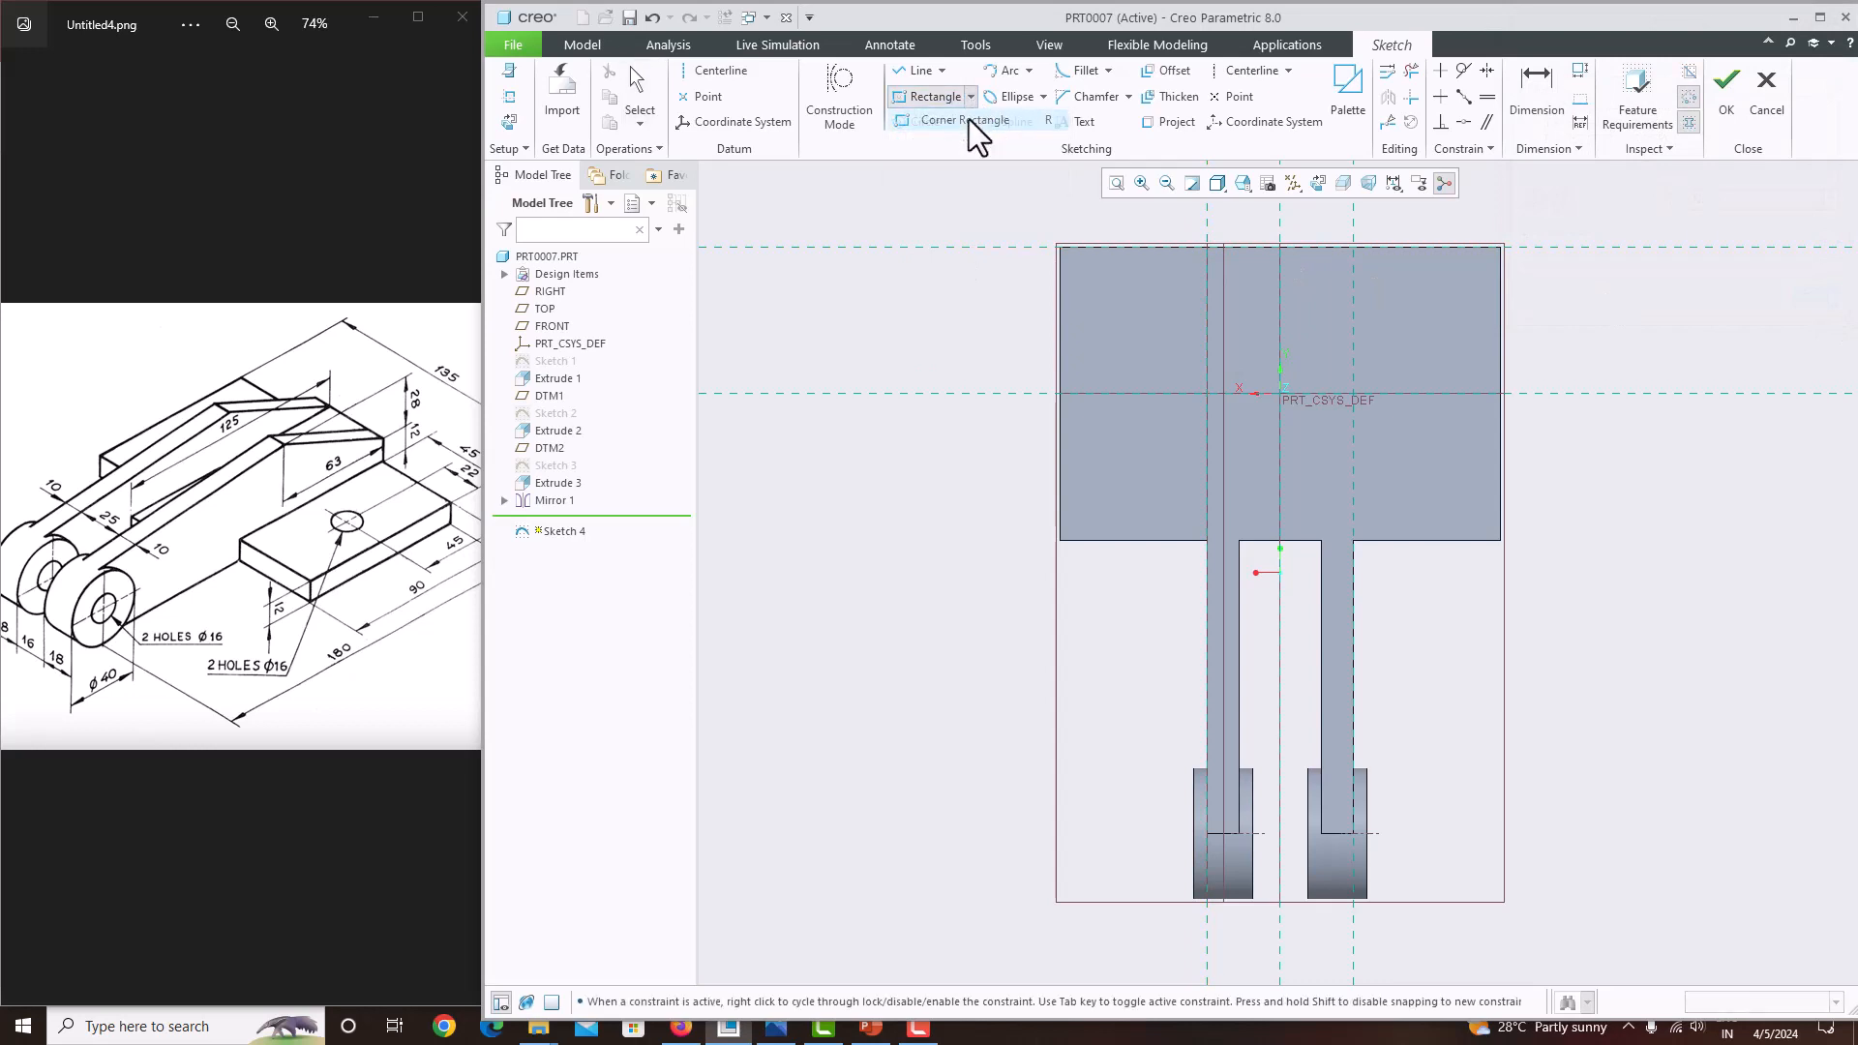
pyautogui.click(1206, 248)
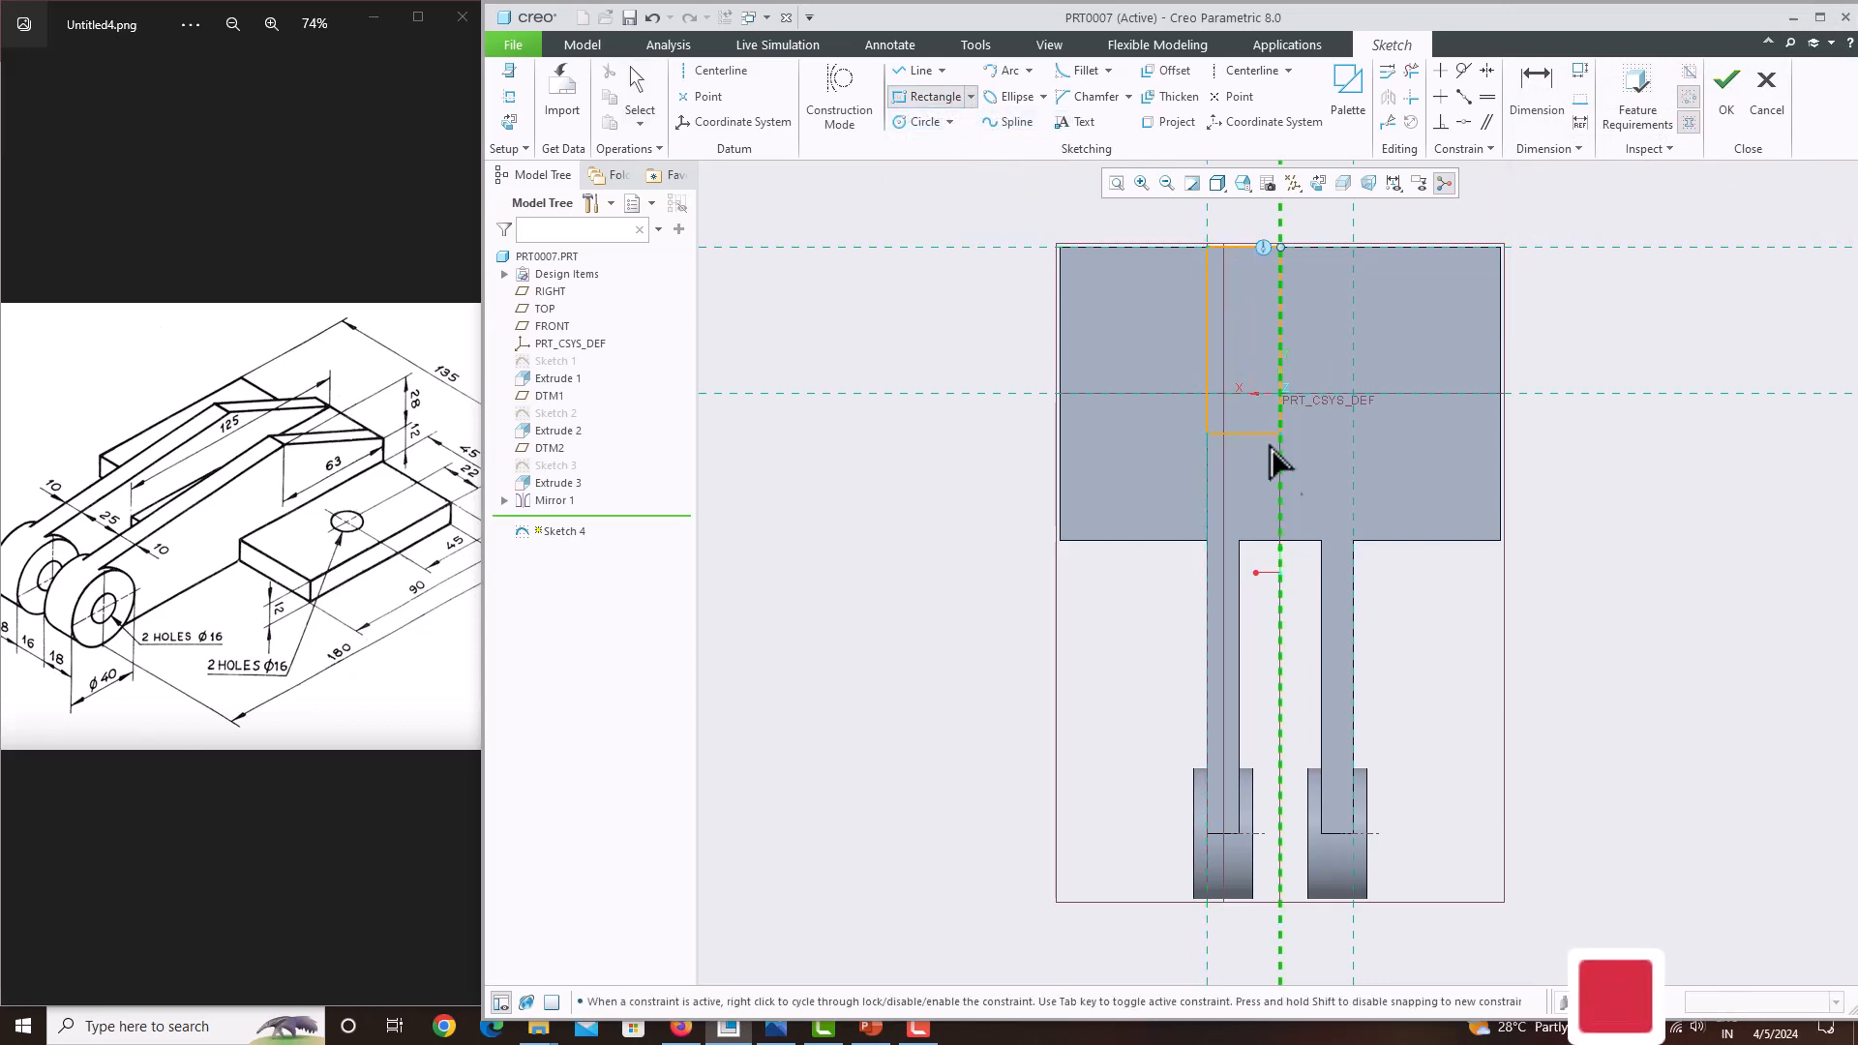
pyautogui.click(1347, 634)
pyautogui.middleClick(1451, 600)
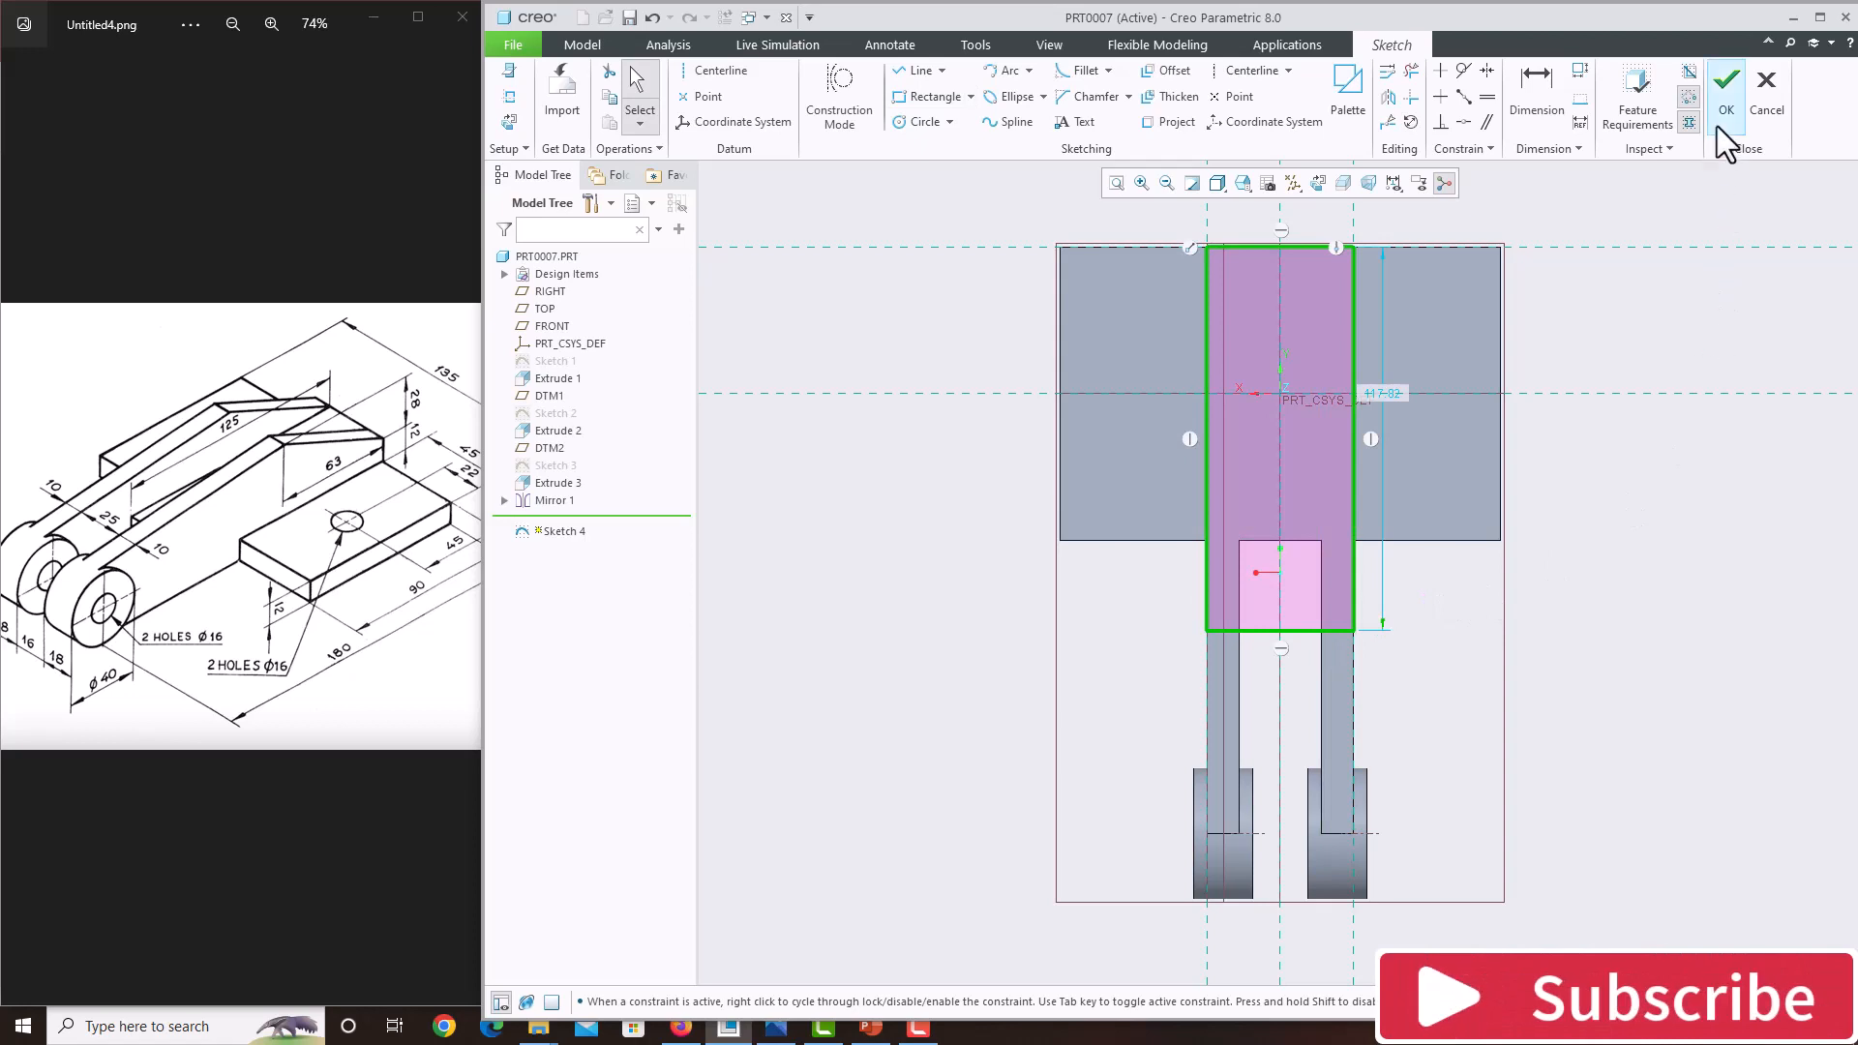
# Set the rectangle's length to 125 mm and finish the sketch.
pyautogui.doubleClick(1389, 395)
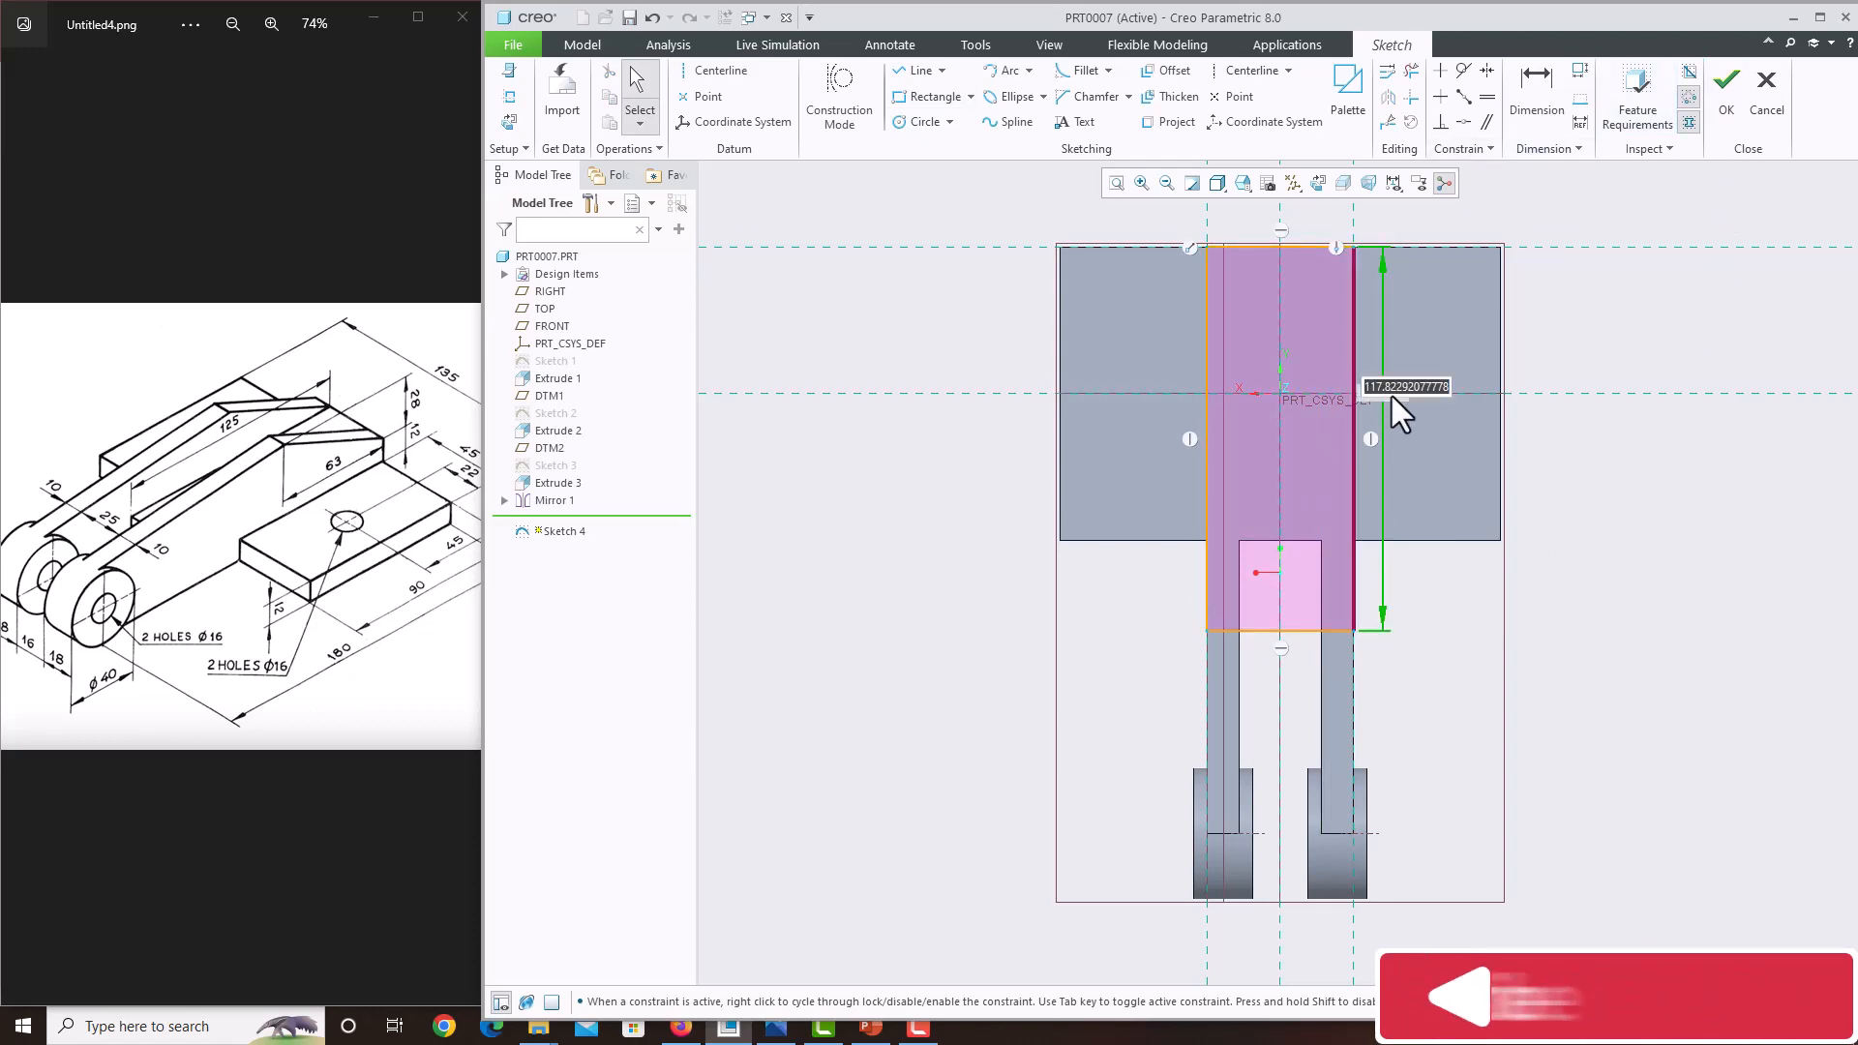
pyautogui.write('125')
pyautogui.press('Return')
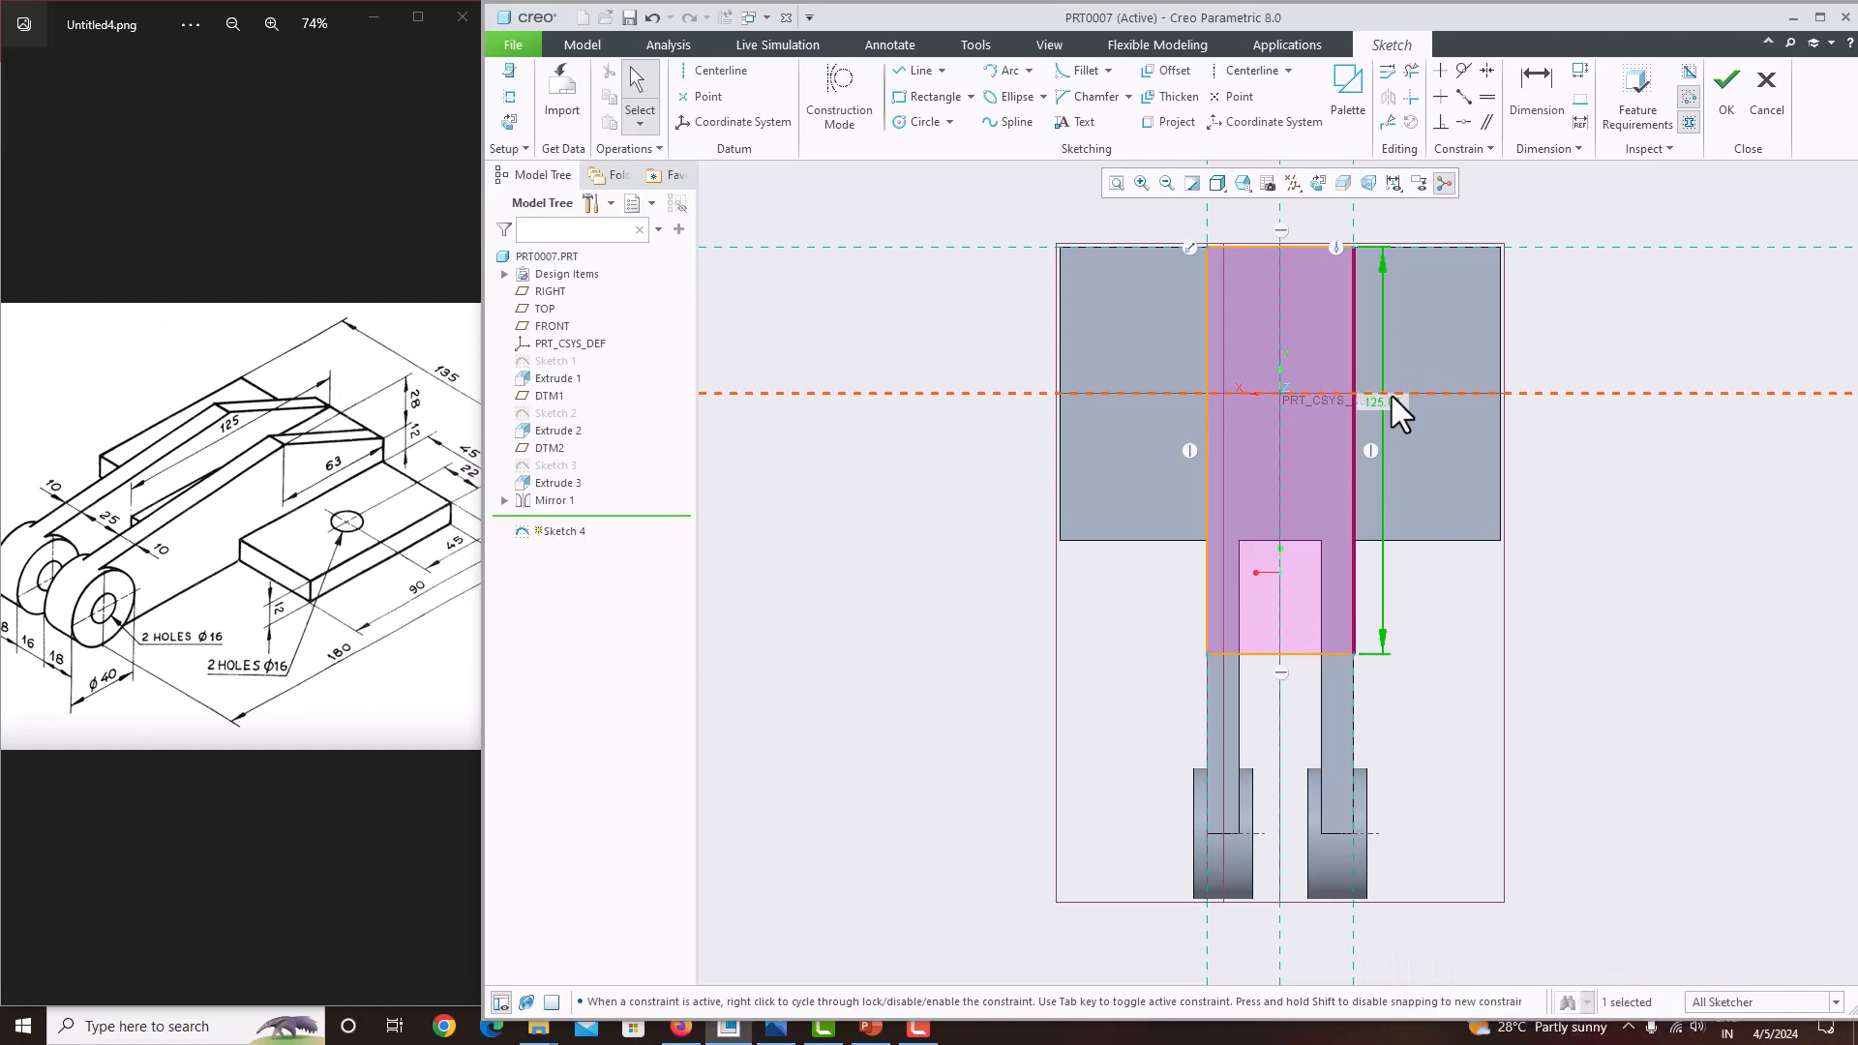
pyautogui.click(1730, 95)
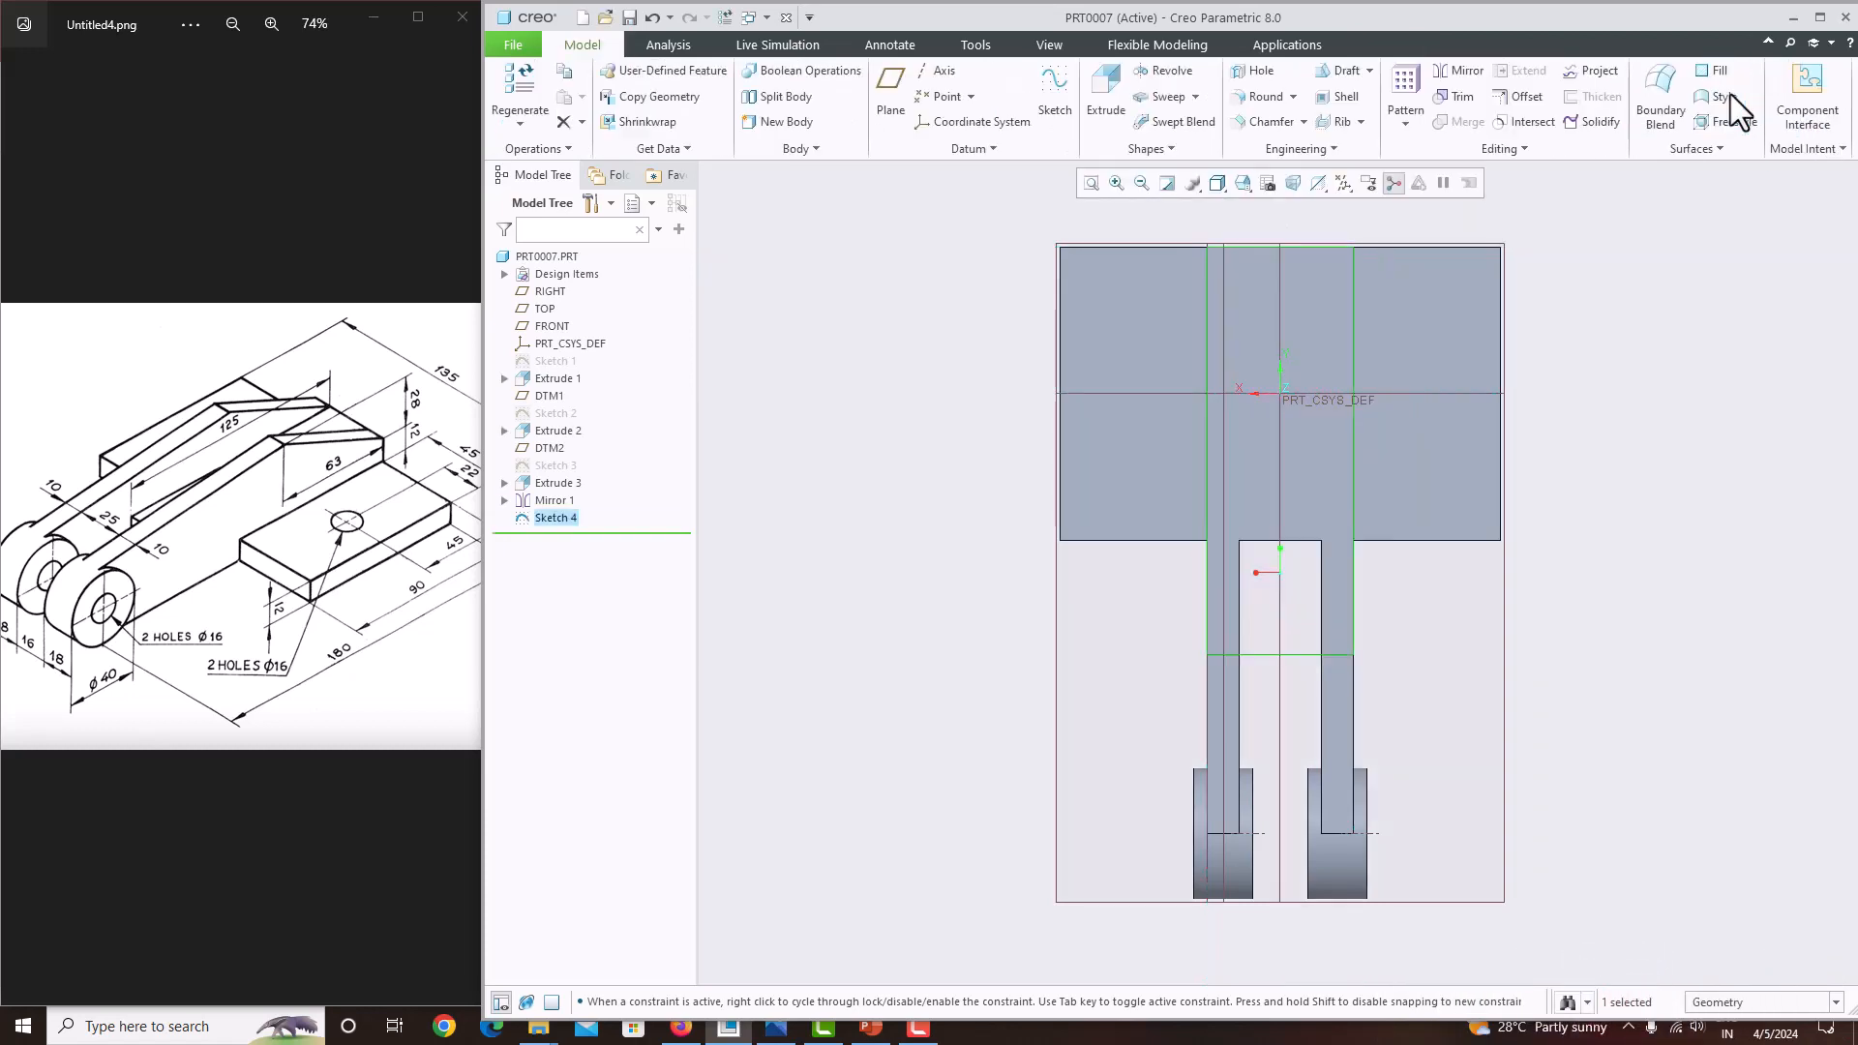
# Start a solid extrusion of the rectangle and flip its direction so it grows up through the plate between the arms.
pyautogui.click(1113, 110)
pyautogui.moveTo(1203, 341); pyautogui.dragTo(1344, 468, button='middle')
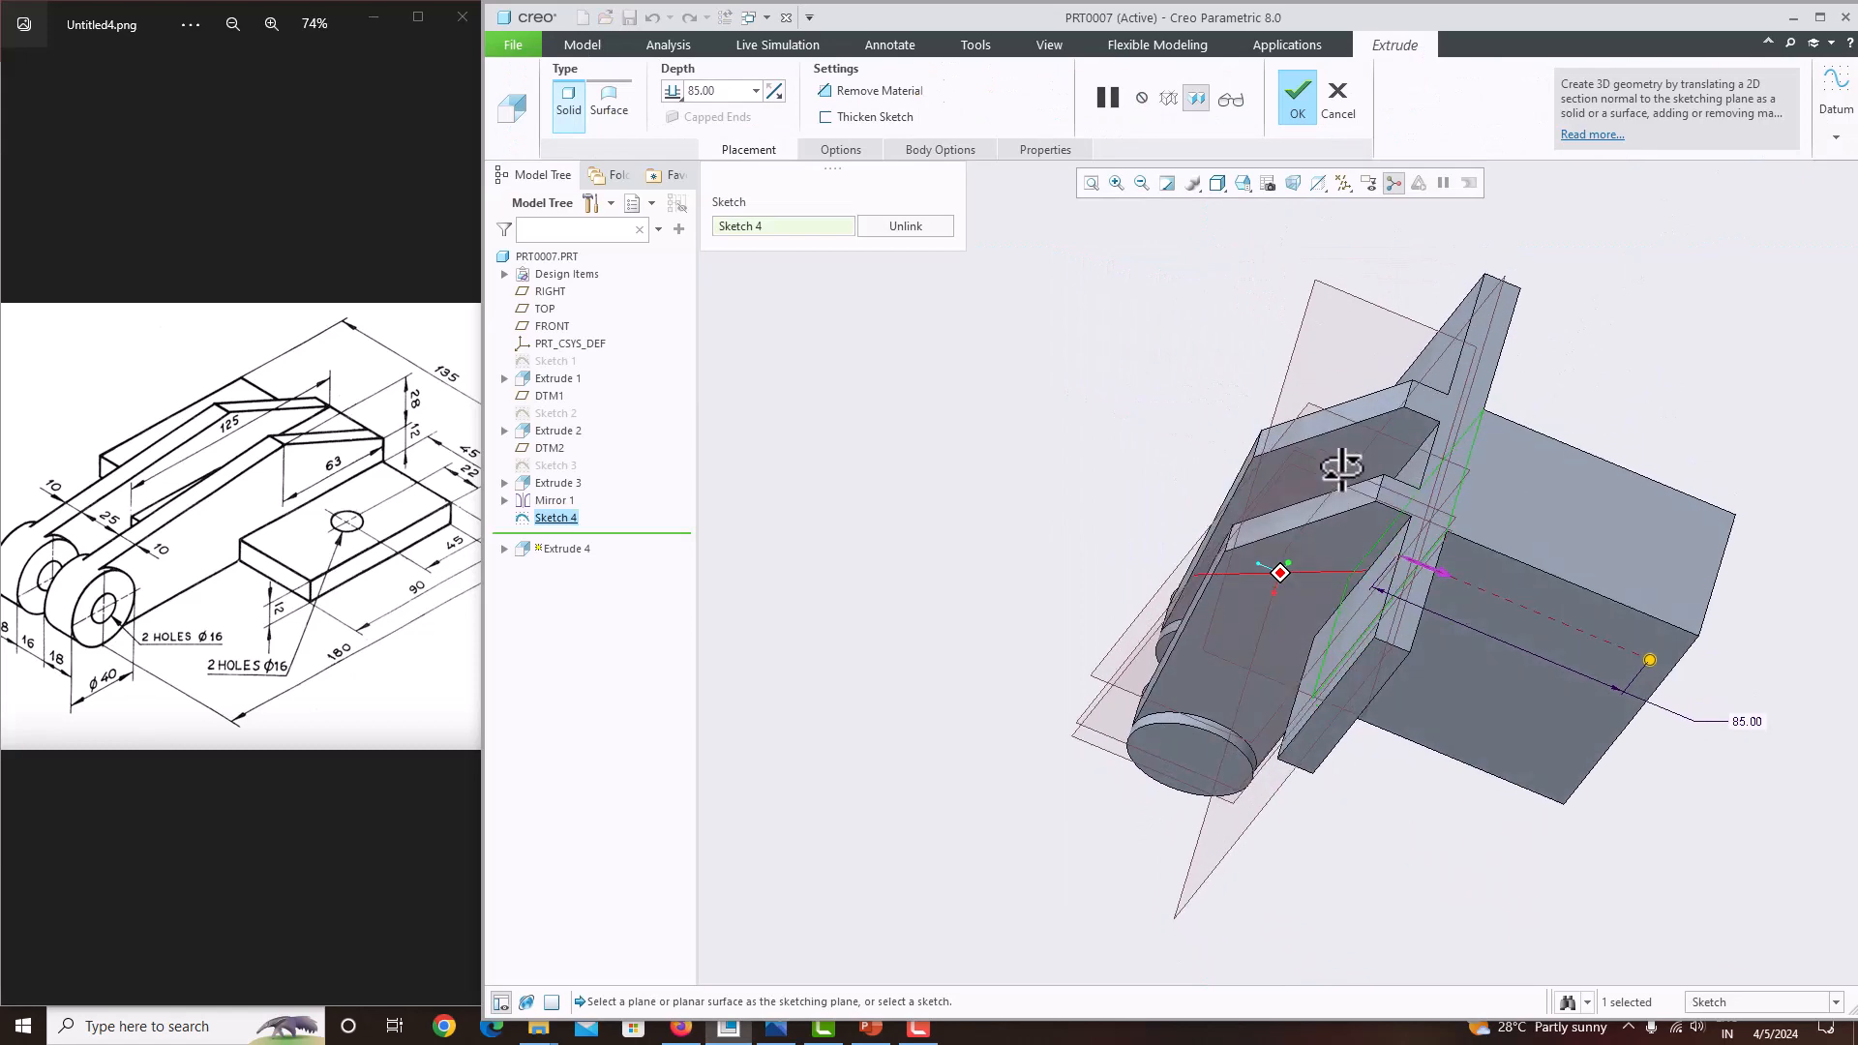
pyautogui.click(1424, 569)
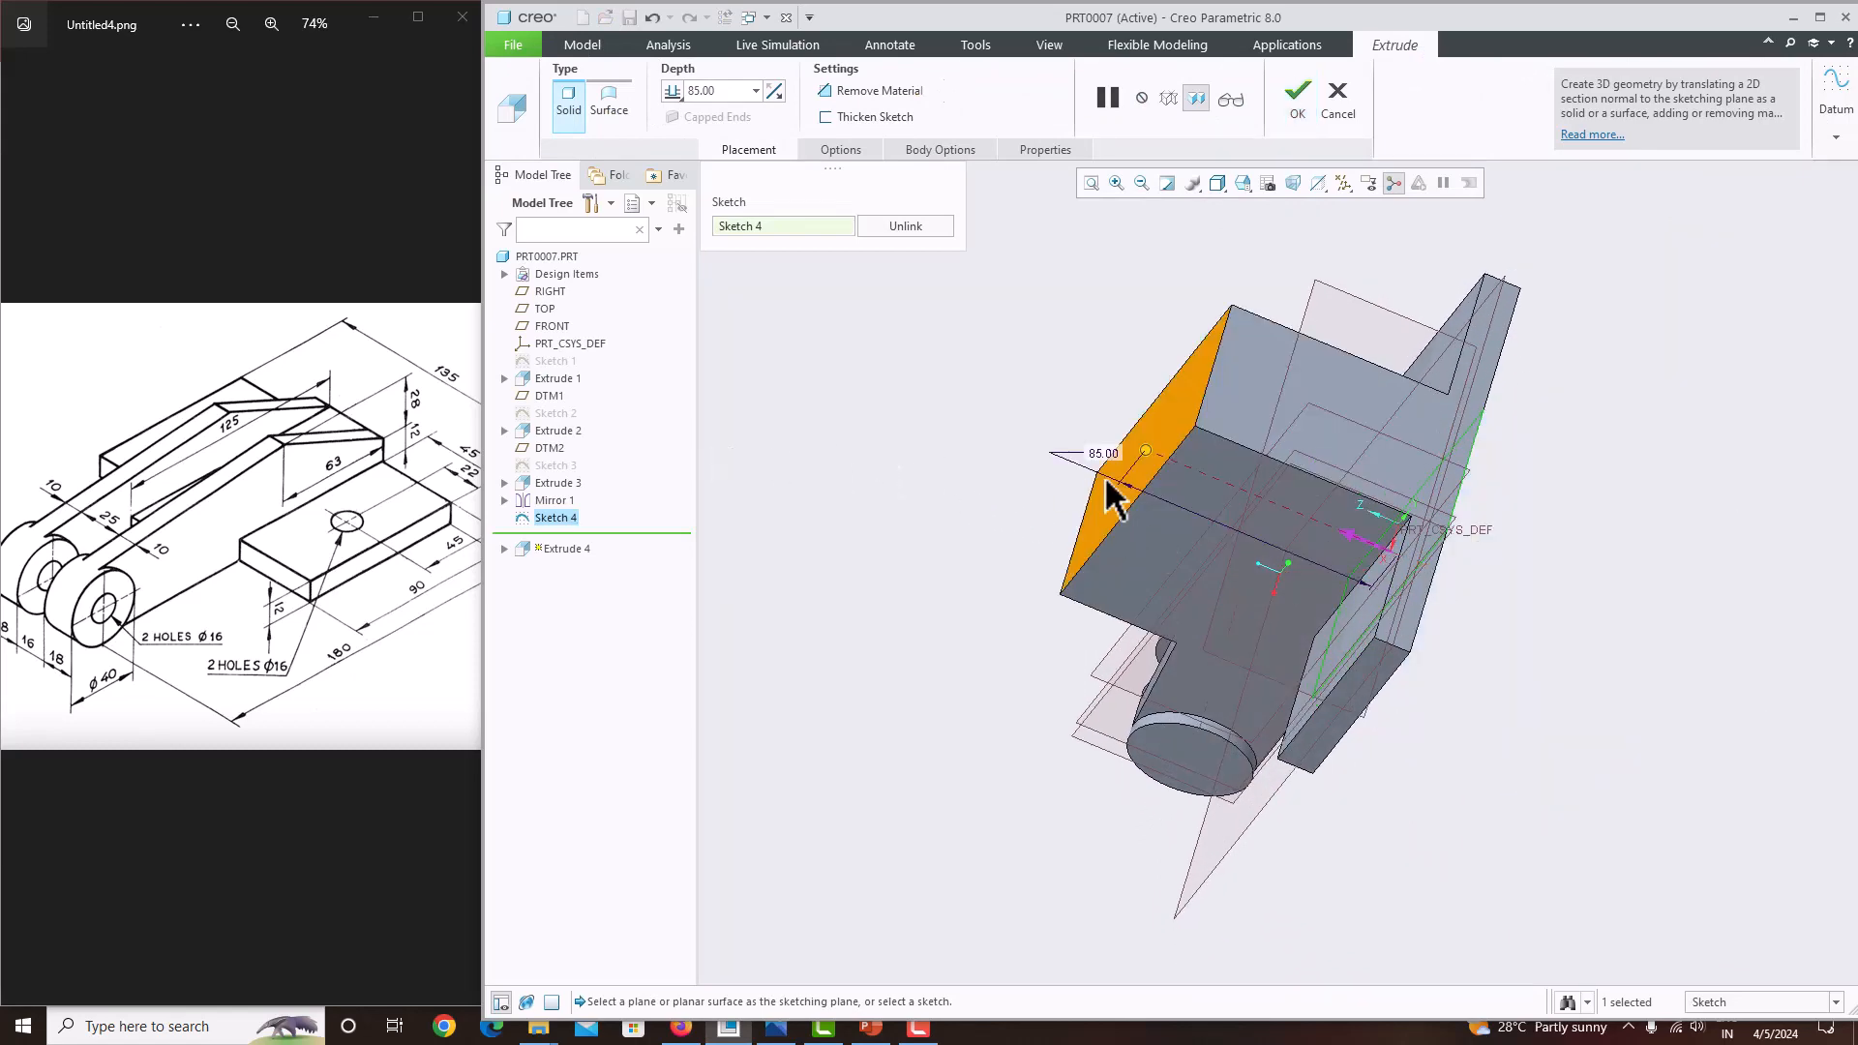
pyautogui.moveTo(1106, 478); pyautogui.dragTo(1165, 465, button='middle')
# Set the web extrusion's depth to end at the rear top corner of the arm and complete the feature.
pyautogui.click(674, 91)
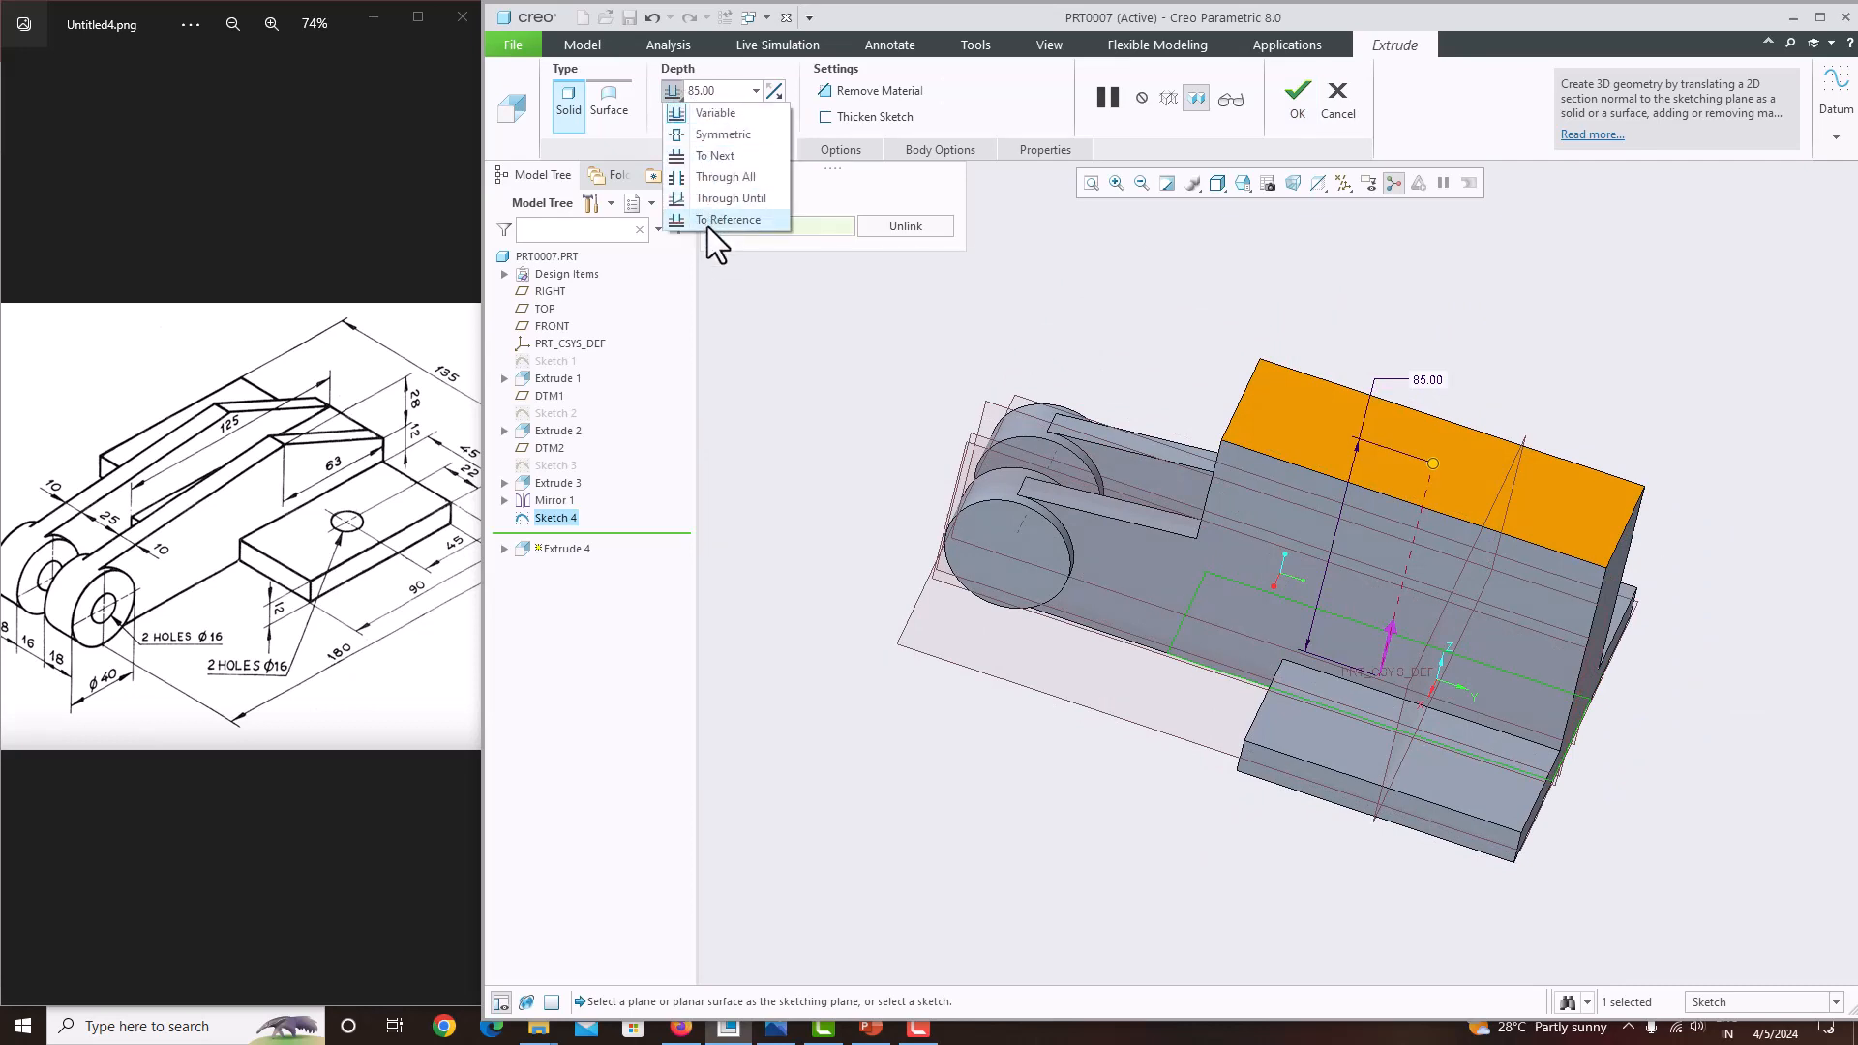
pyautogui.click(727, 220)
pyautogui.moveTo(996, 455); pyautogui.dragTo(1468, 692, button='middle')
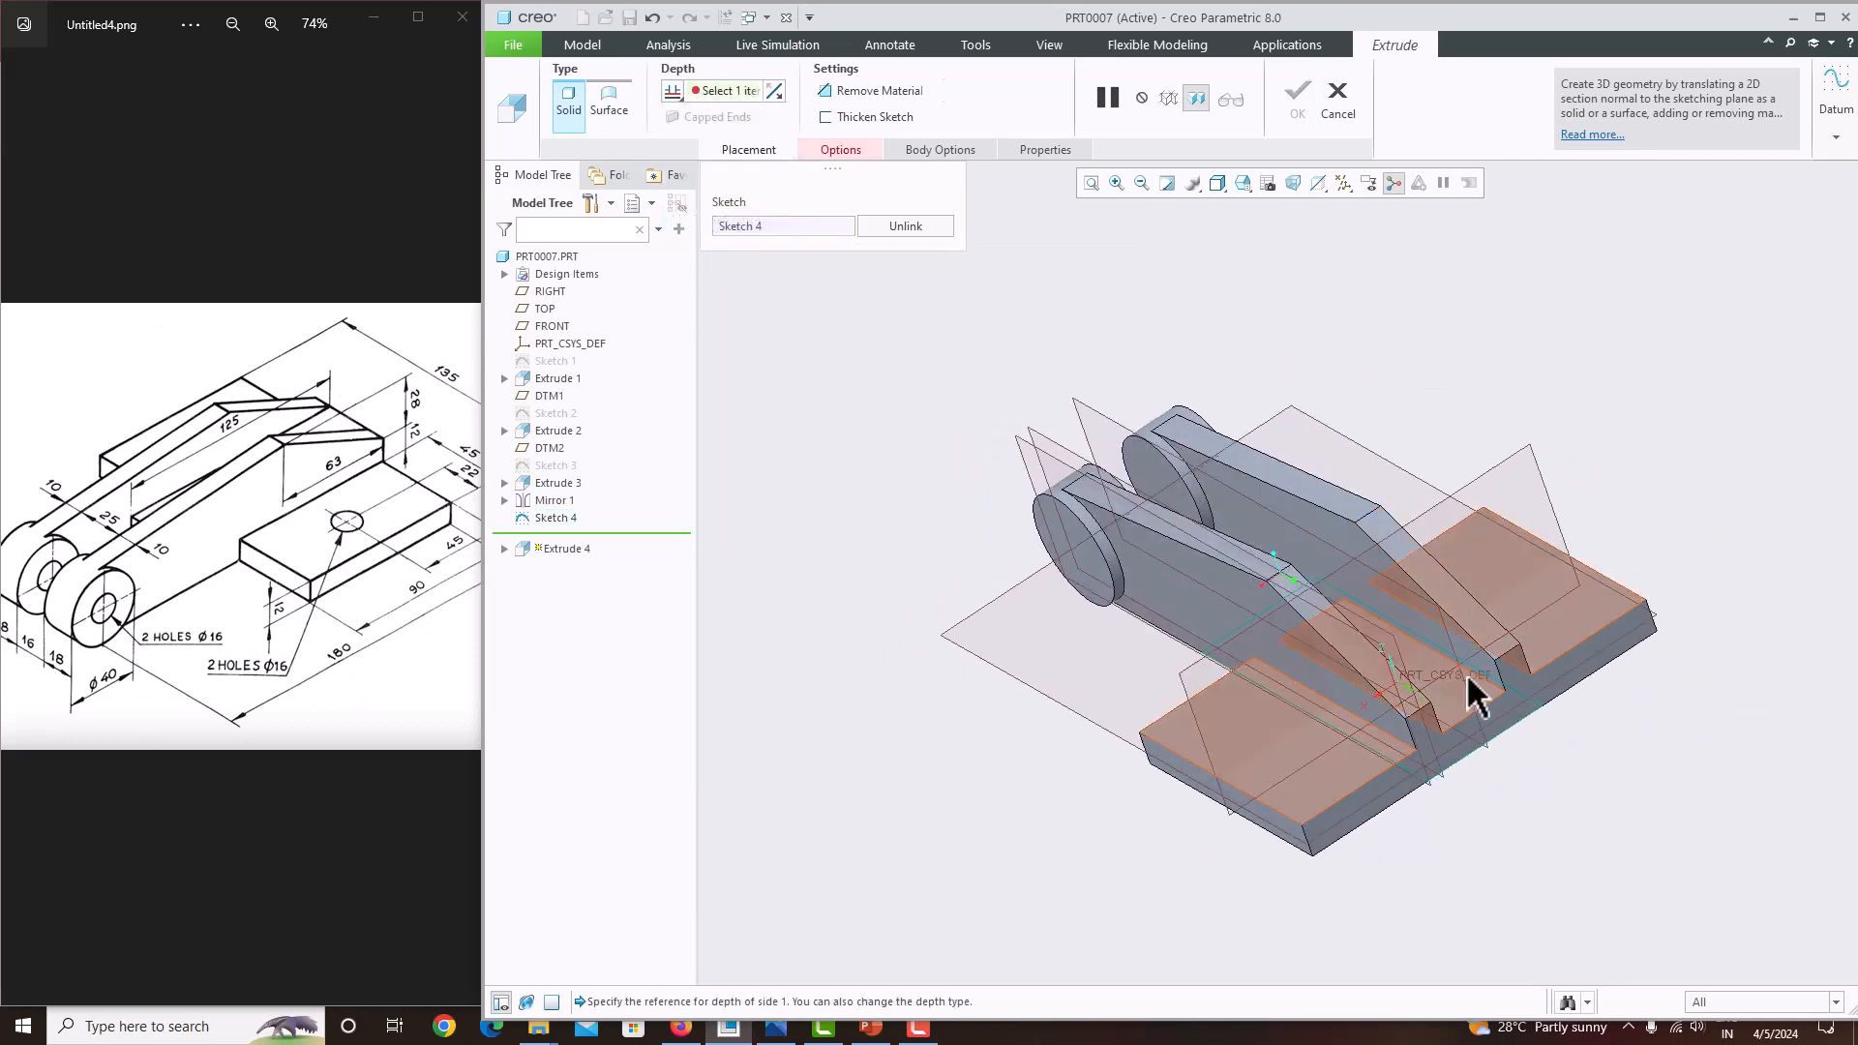
pyautogui.scroll(4, 1438, 730)
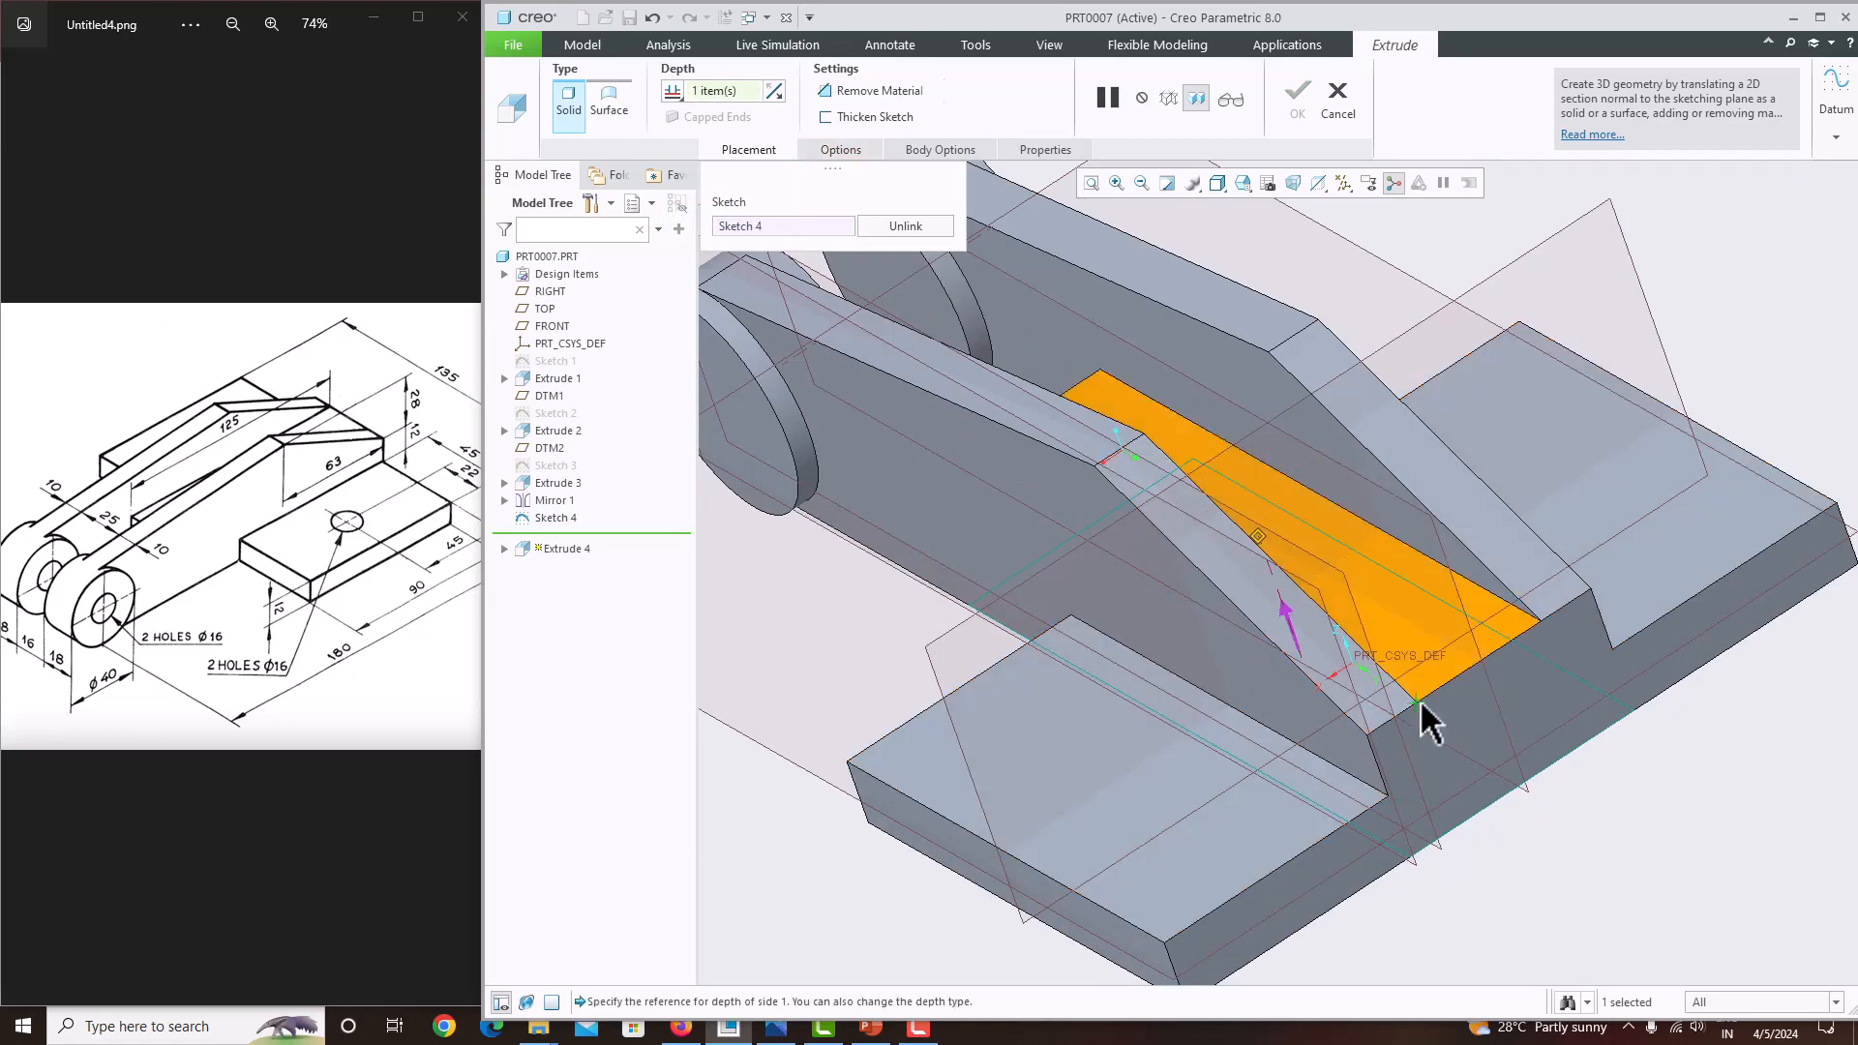
pyautogui.click(1389, 644)
pyautogui.moveTo(1362, 582)
pyautogui.mouseDown(button='middle')
pyautogui.moveTo(1286, 610)
pyautogui.moveTo(1359, 619)
pyautogui.mouseUp(button='middle')
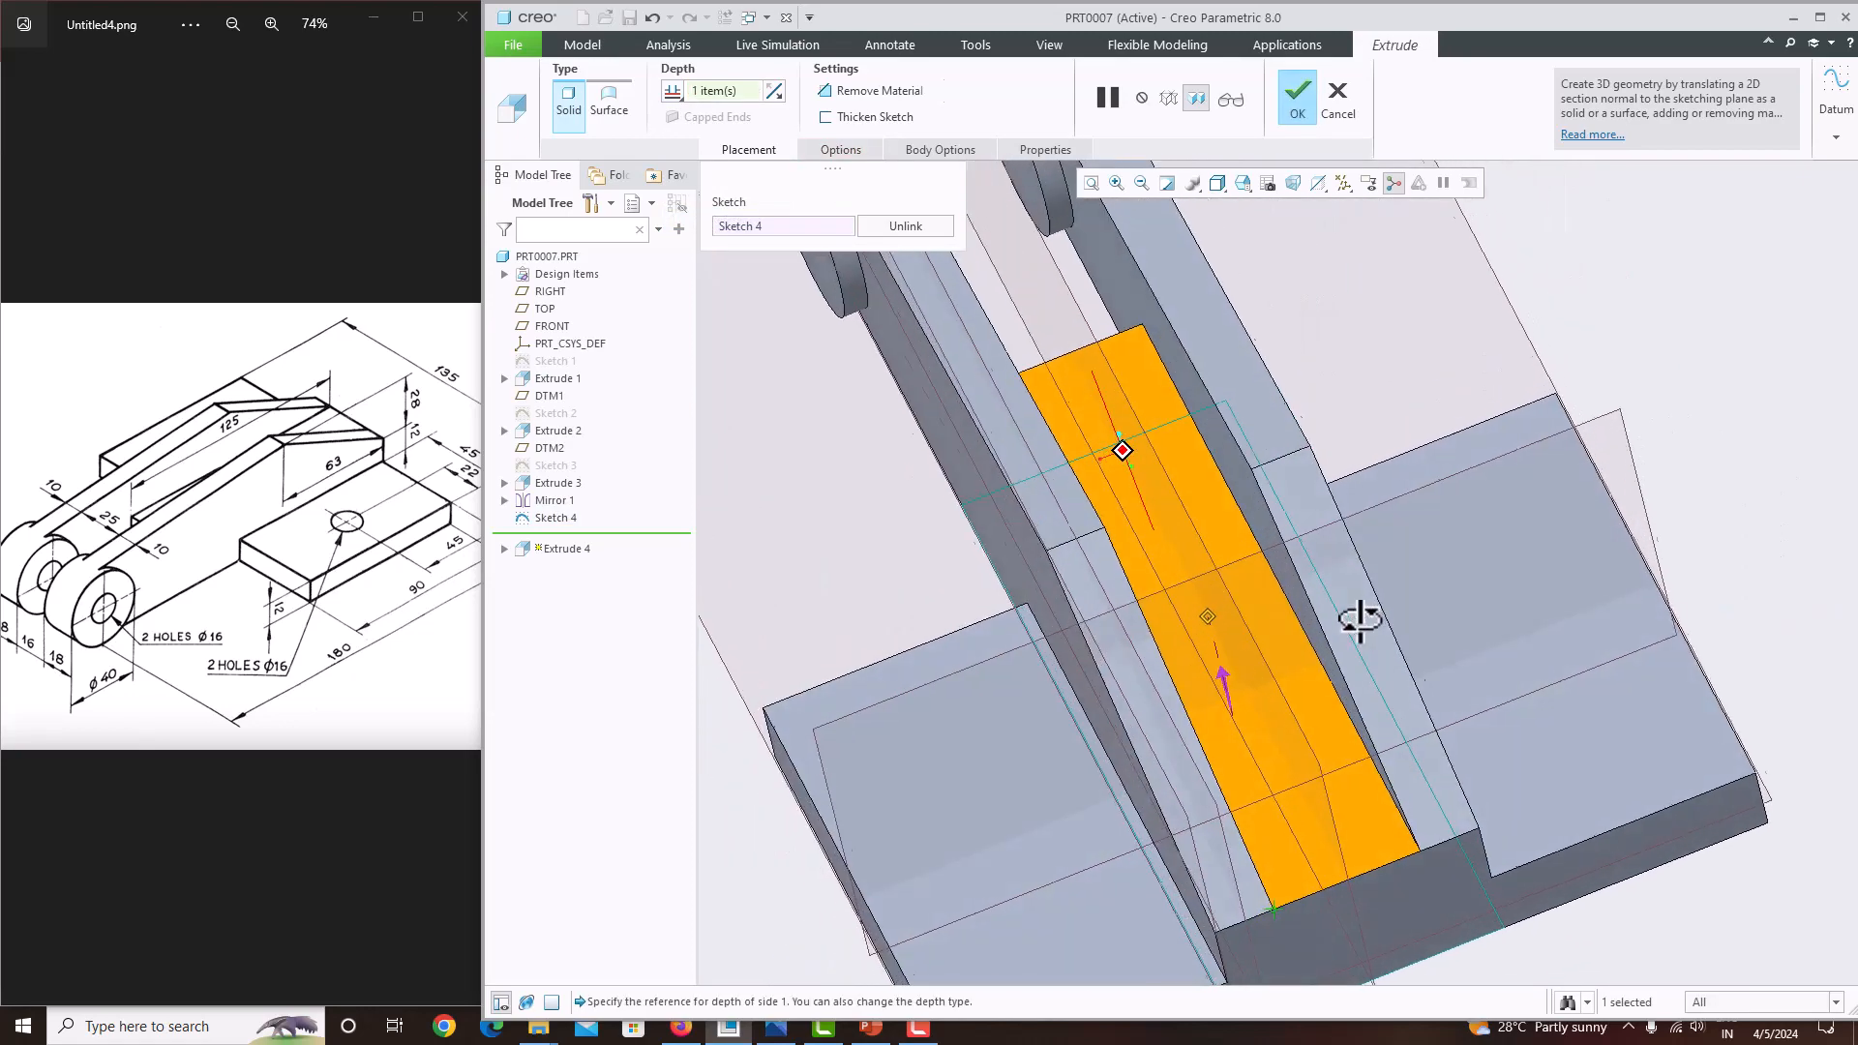
pyautogui.click(1296, 97)
# Start a sketch on the outer face of the nearer arm's boss and orient it flat to the screen.
pyautogui.moveTo(1299, 227); pyautogui.dragTo(1389, 739, button='middle')
pyautogui.scroll(-4, 1442, 474)
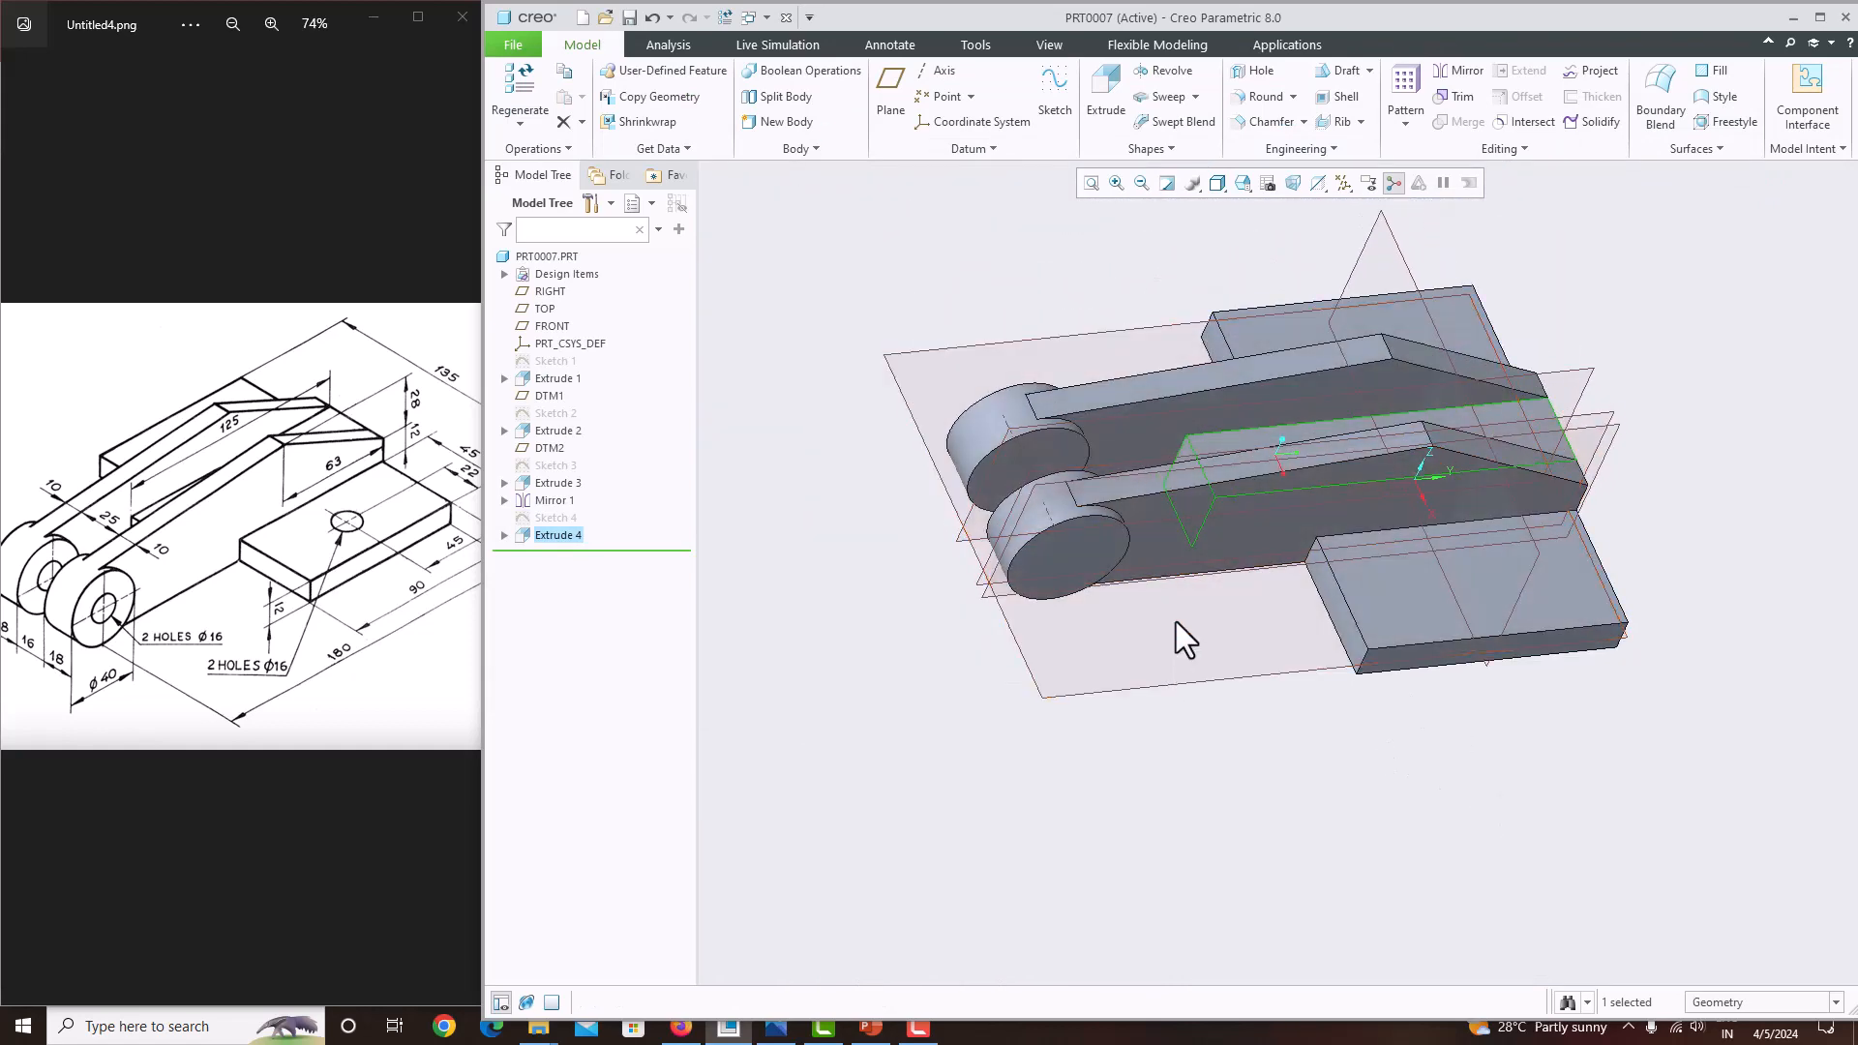
pyautogui.click(1086, 558)
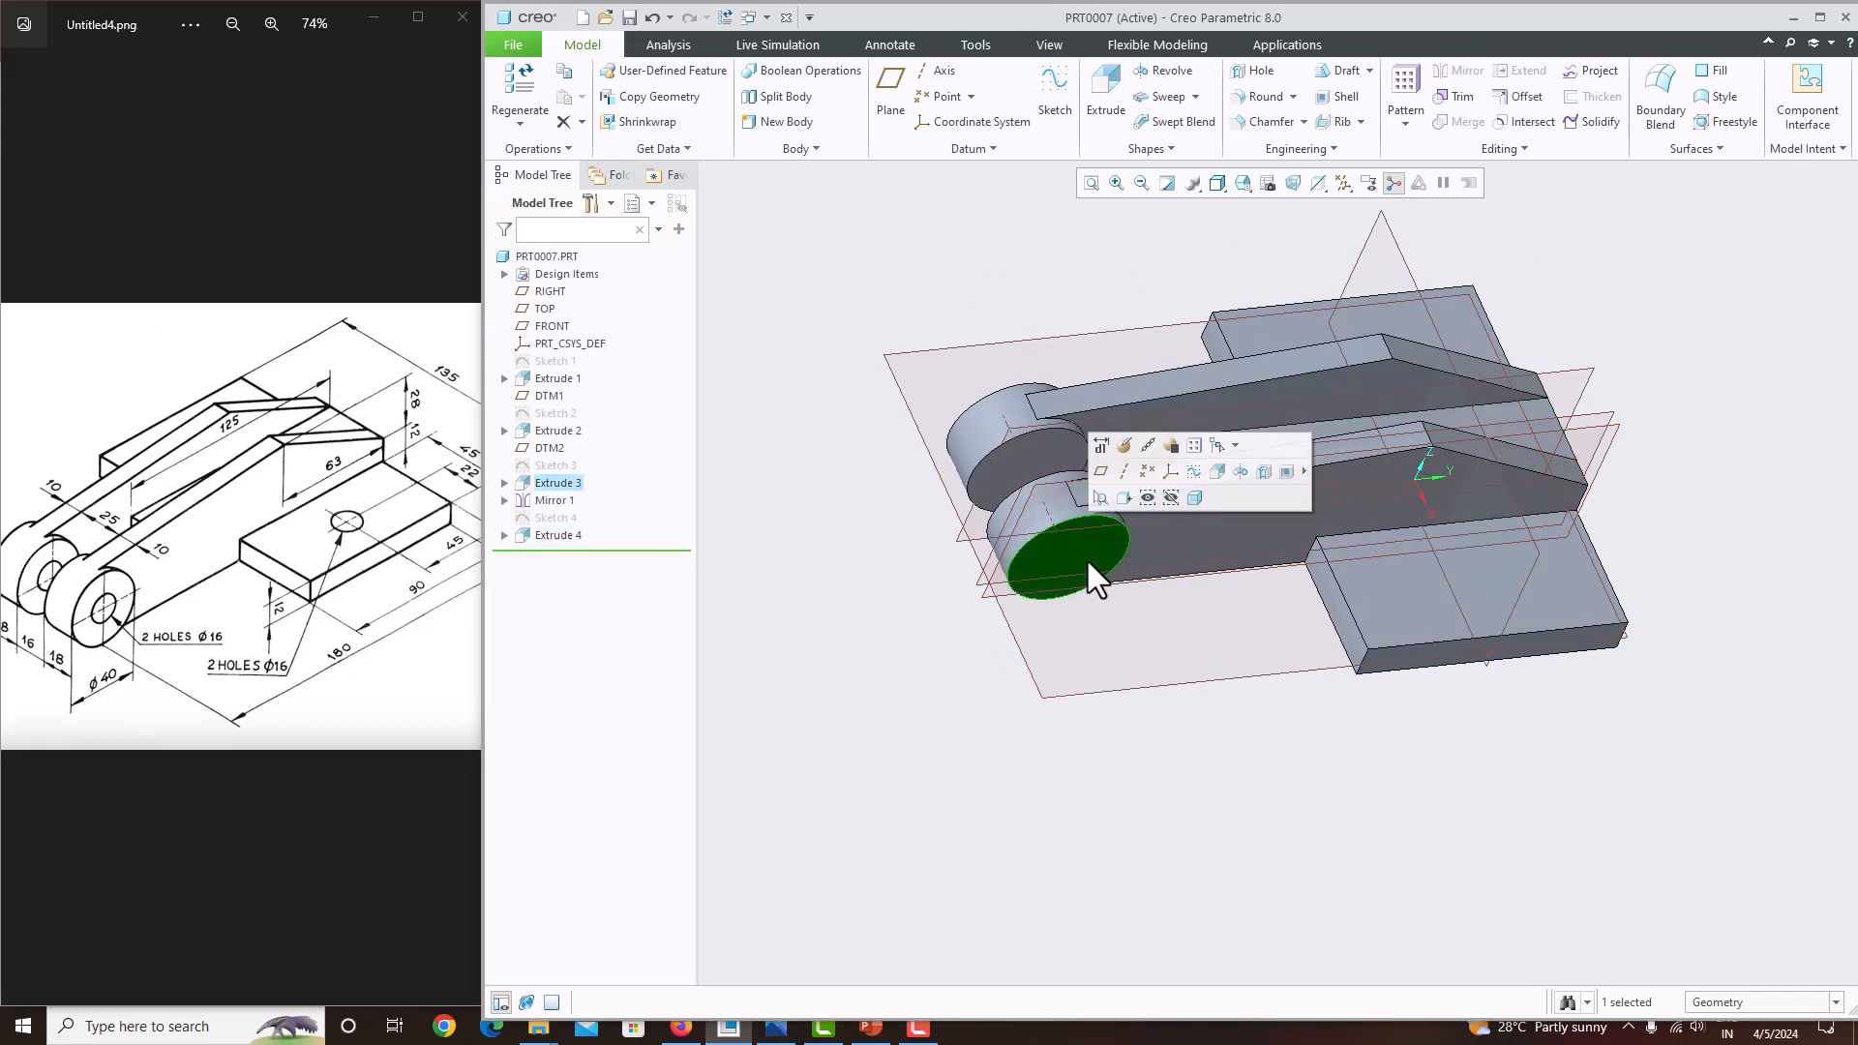
pyautogui.click(1049, 107)
pyautogui.click(1318, 184)
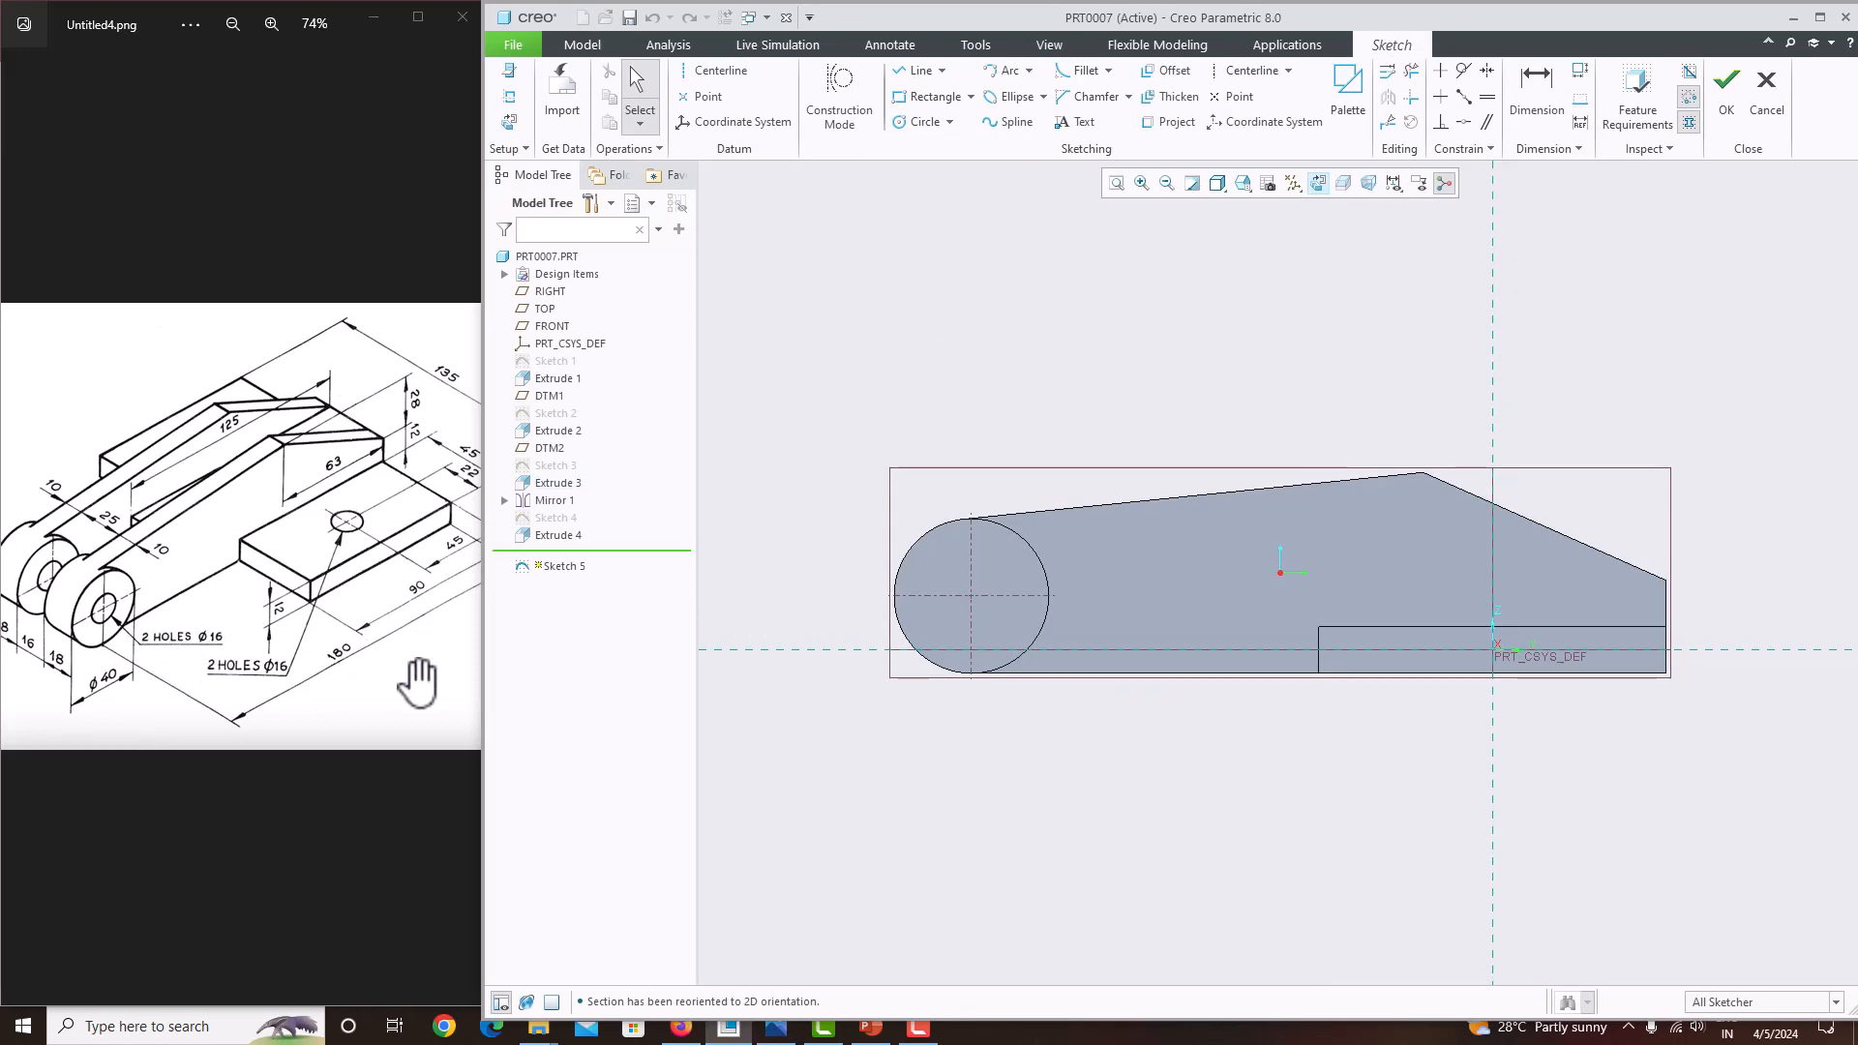
# Draw a circle concentric with the boss, set its diameter to 16 mm and finish the sketch.
pyautogui.click(917, 123)
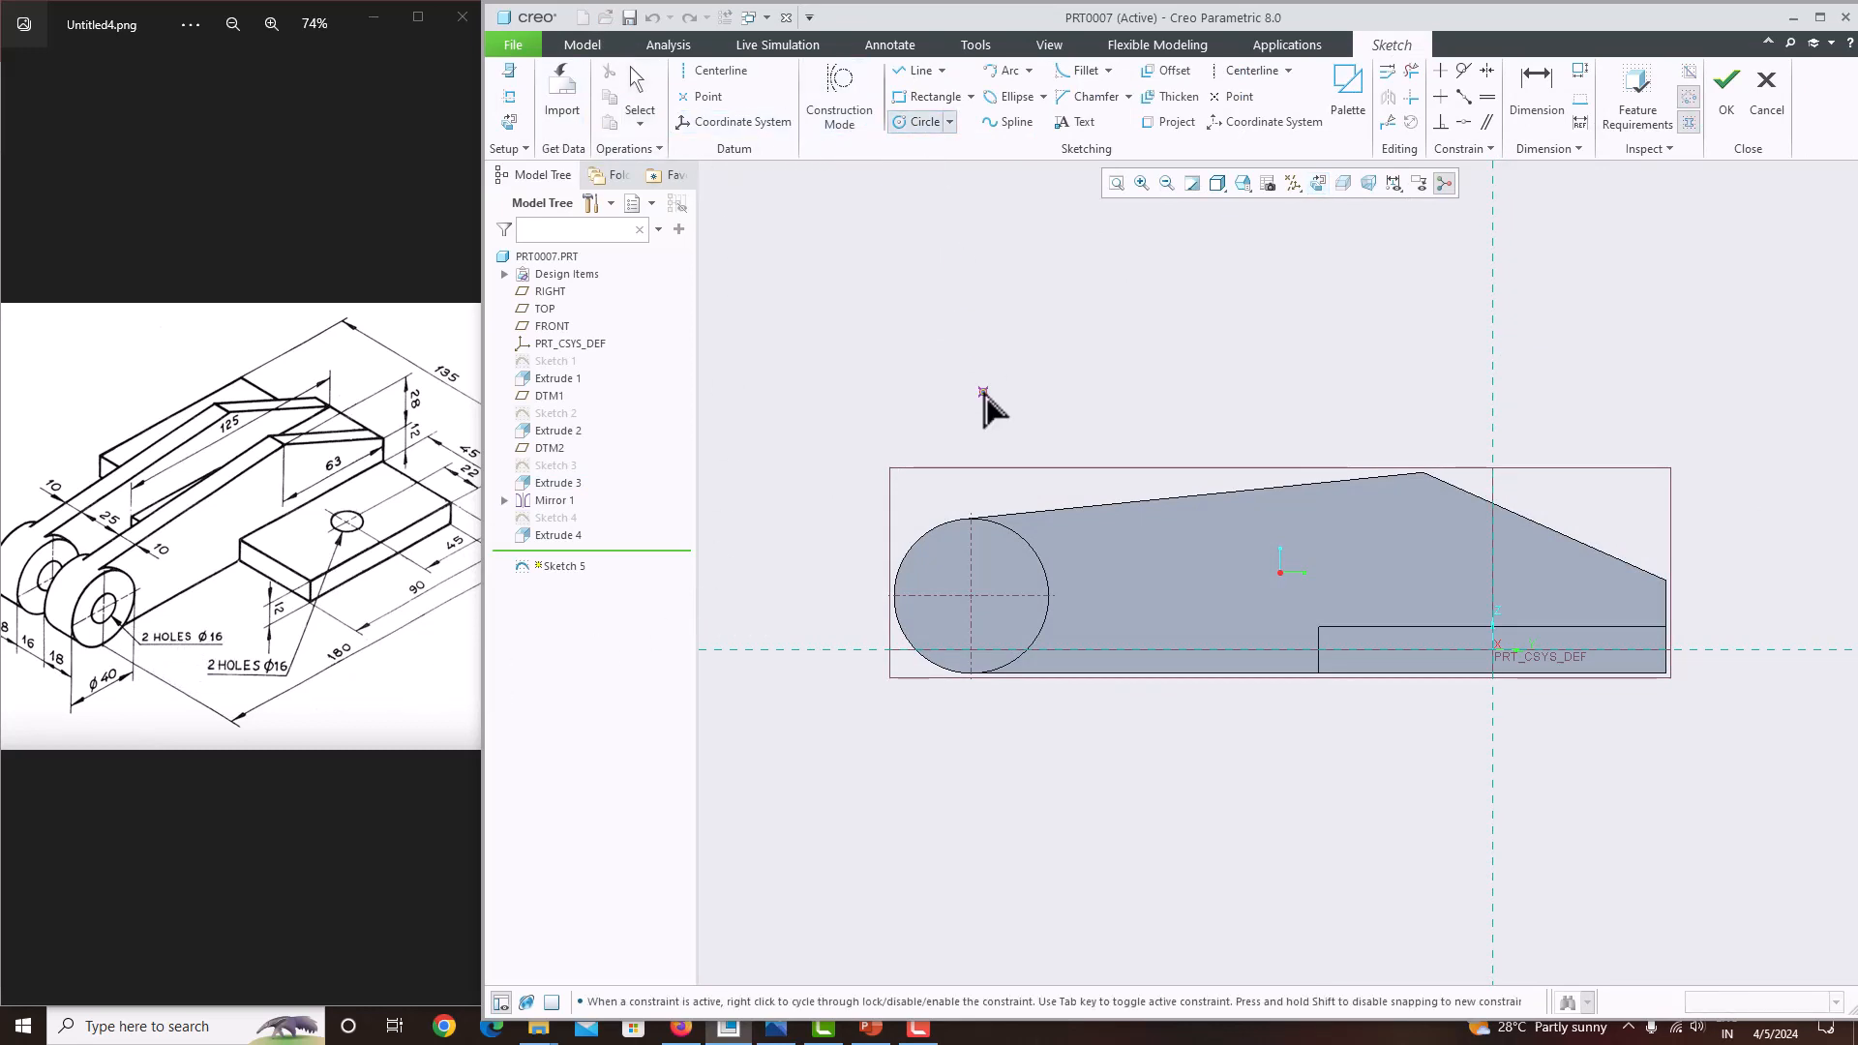
pyautogui.click(940, 569)
pyautogui.middleClick(905, 542)
pyautogui.write('1')
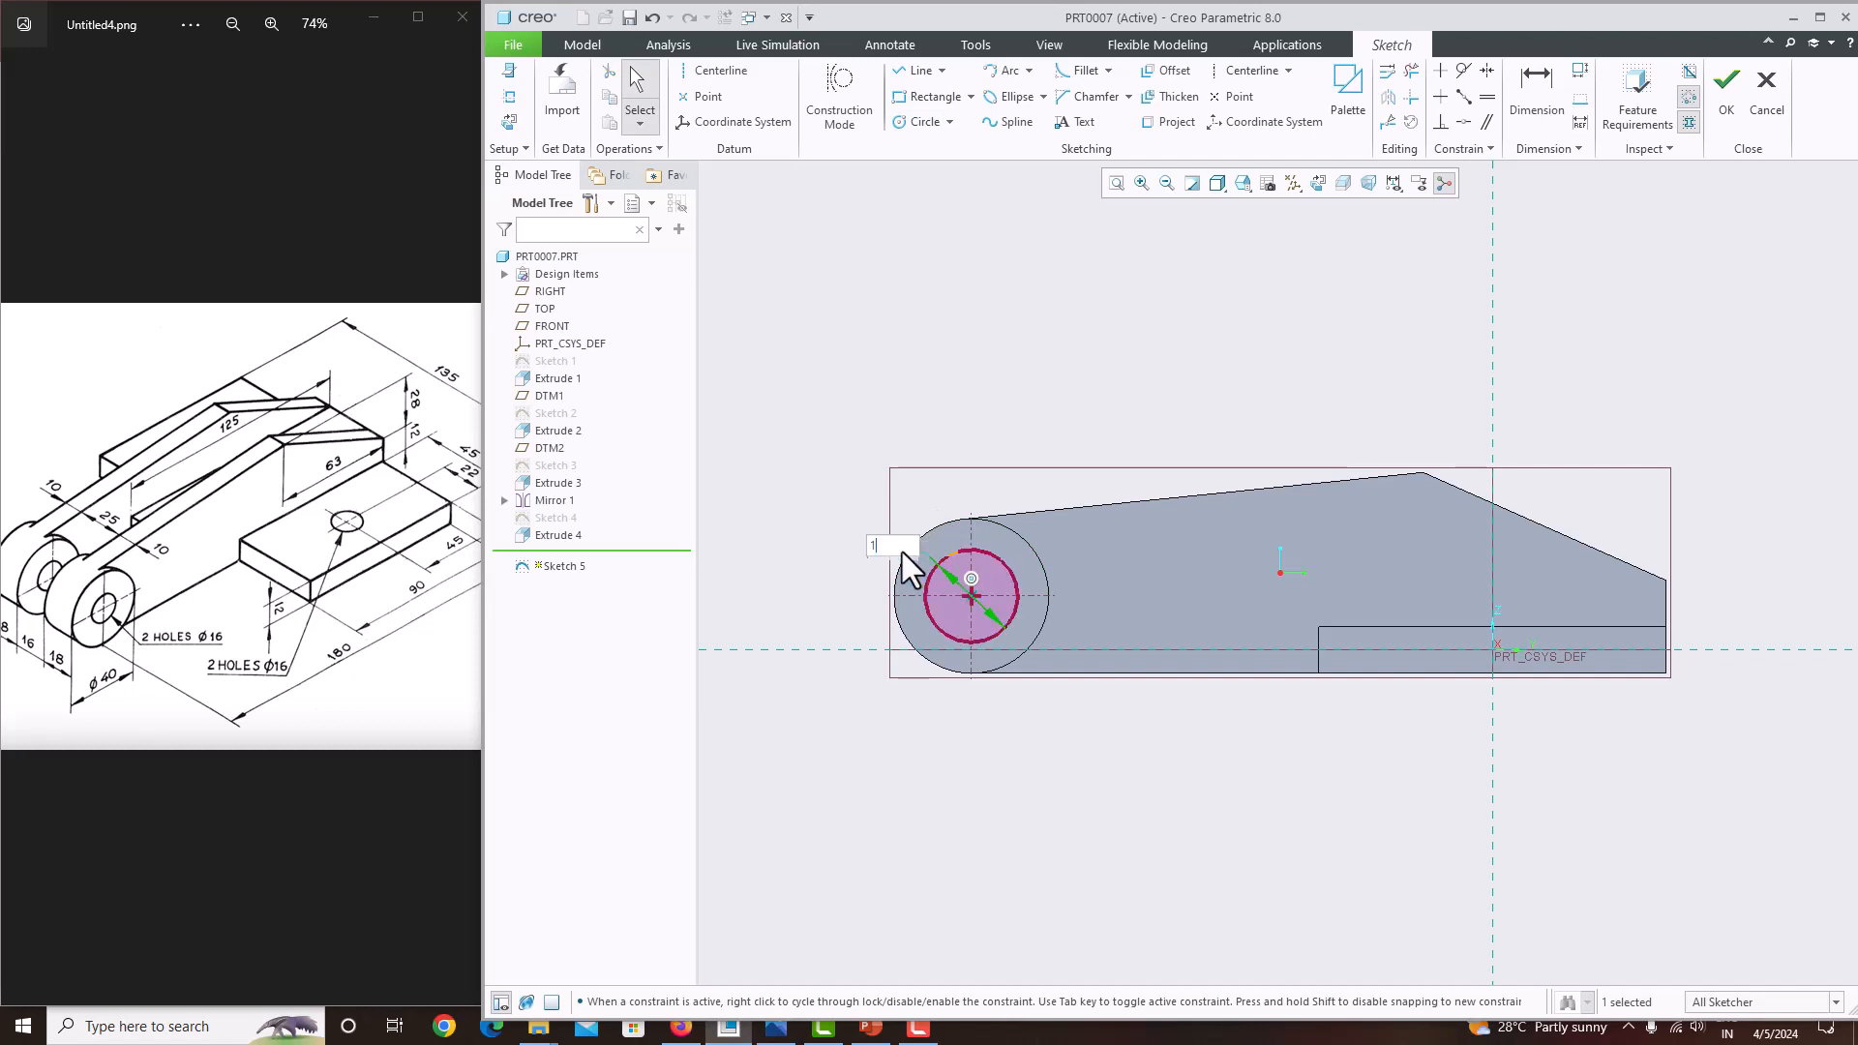
pyautogui.write('6')
pyautogui.press('Return')
pyautogui.click(1718, 111)
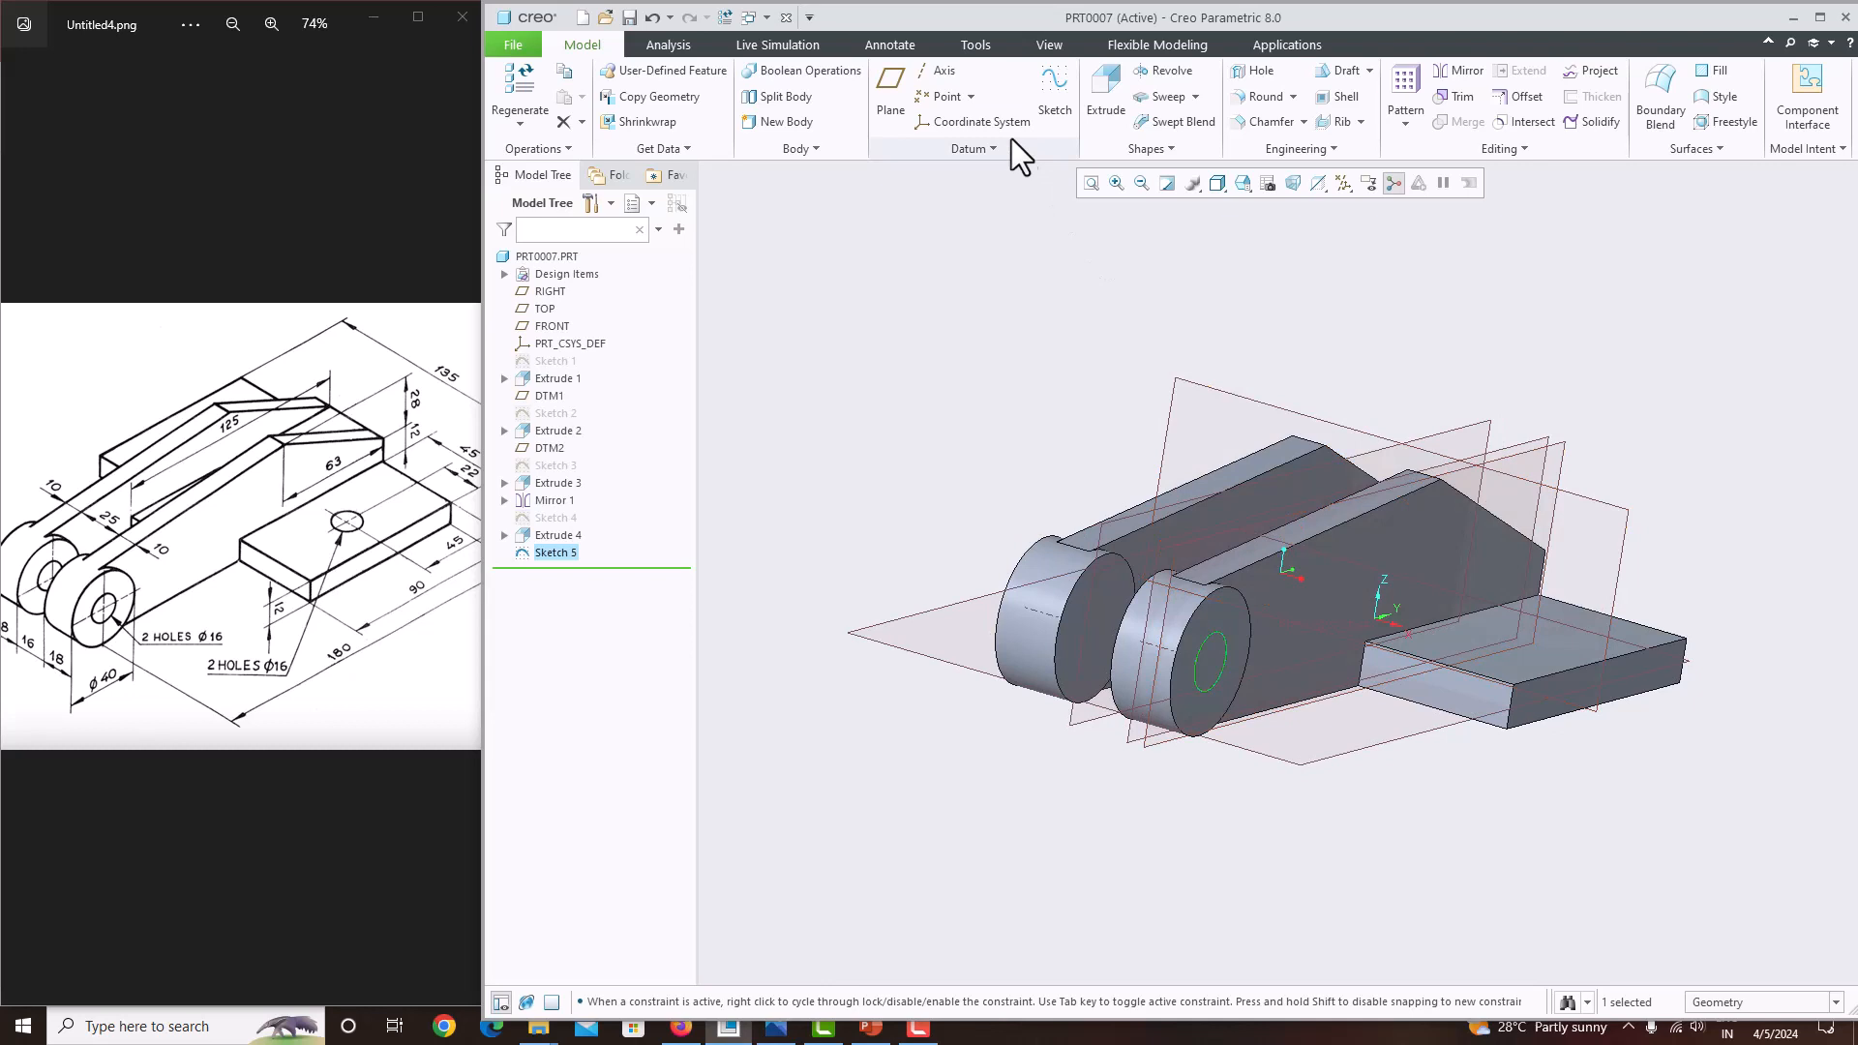
# Extrude the boss circle as a Through All material removal to cut the hole through both bosses.
pyautogui.click(1106, 96)
pyautogui.click(871, 90)
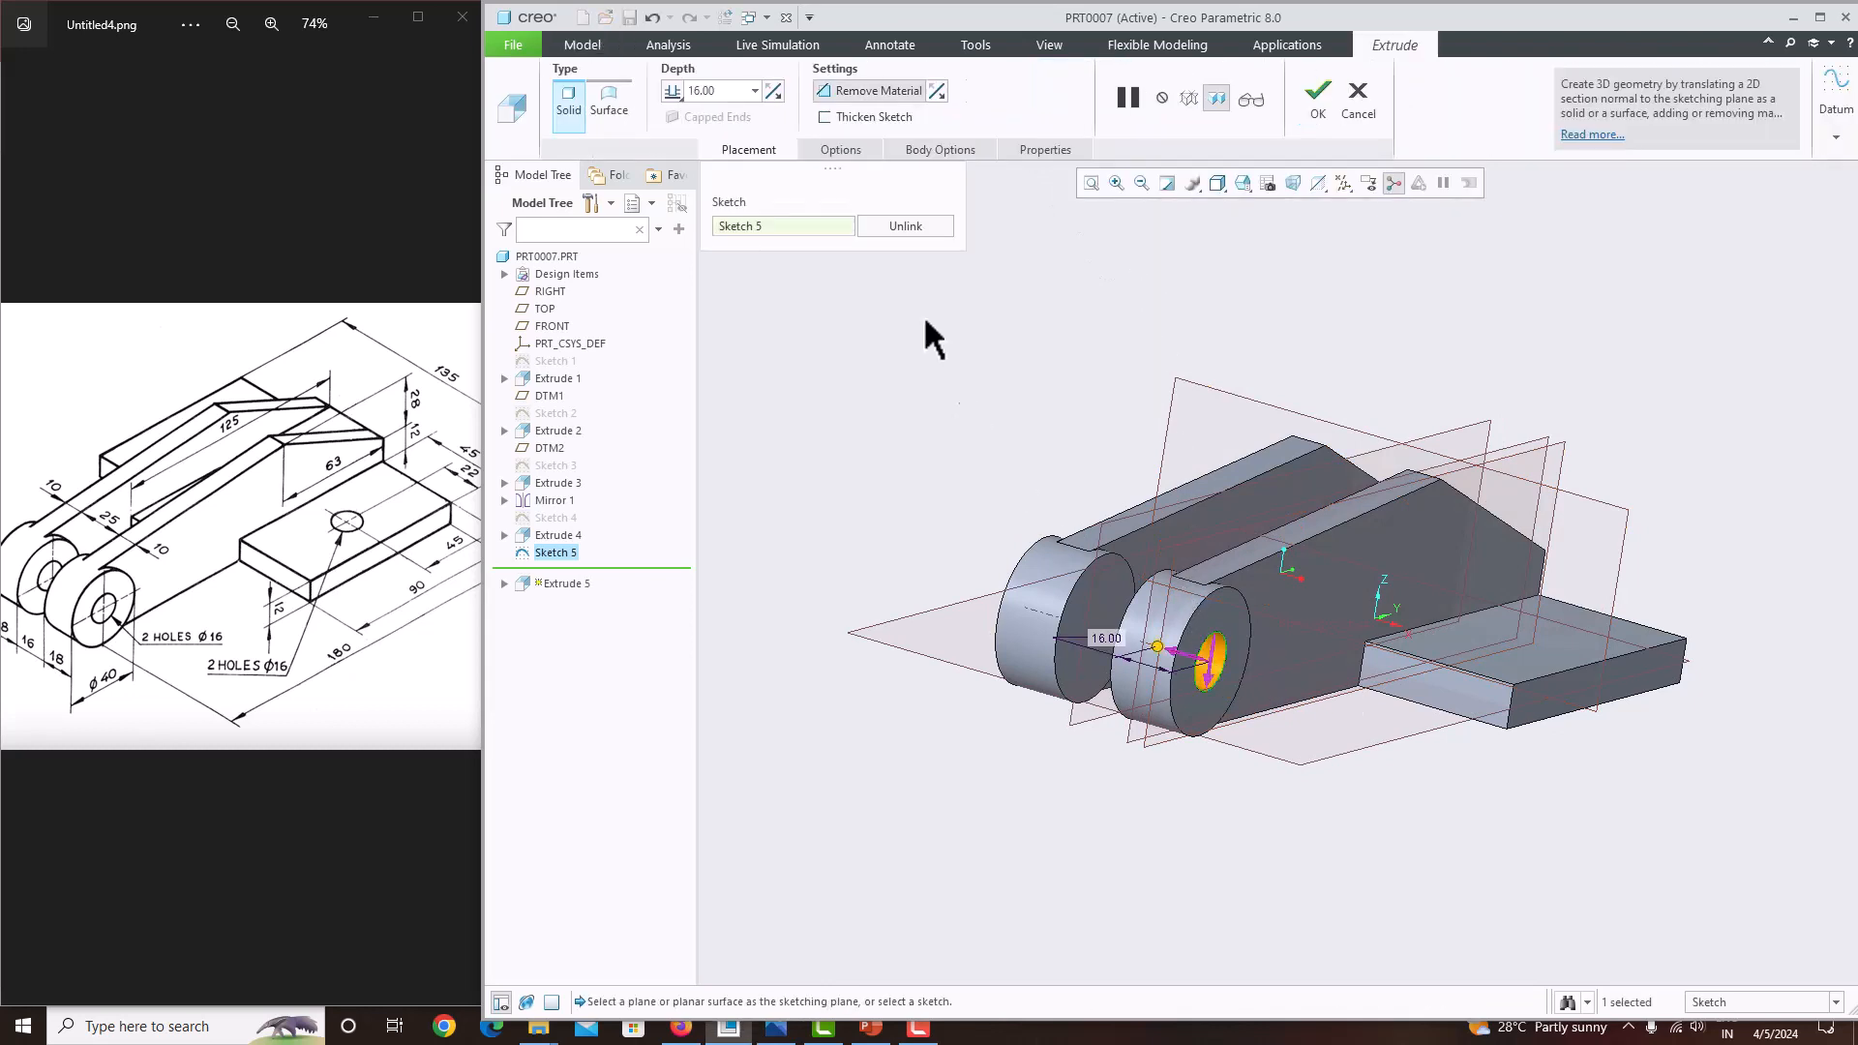
pyautogui.click(677, 91)
pyautogui.click(722, 184)
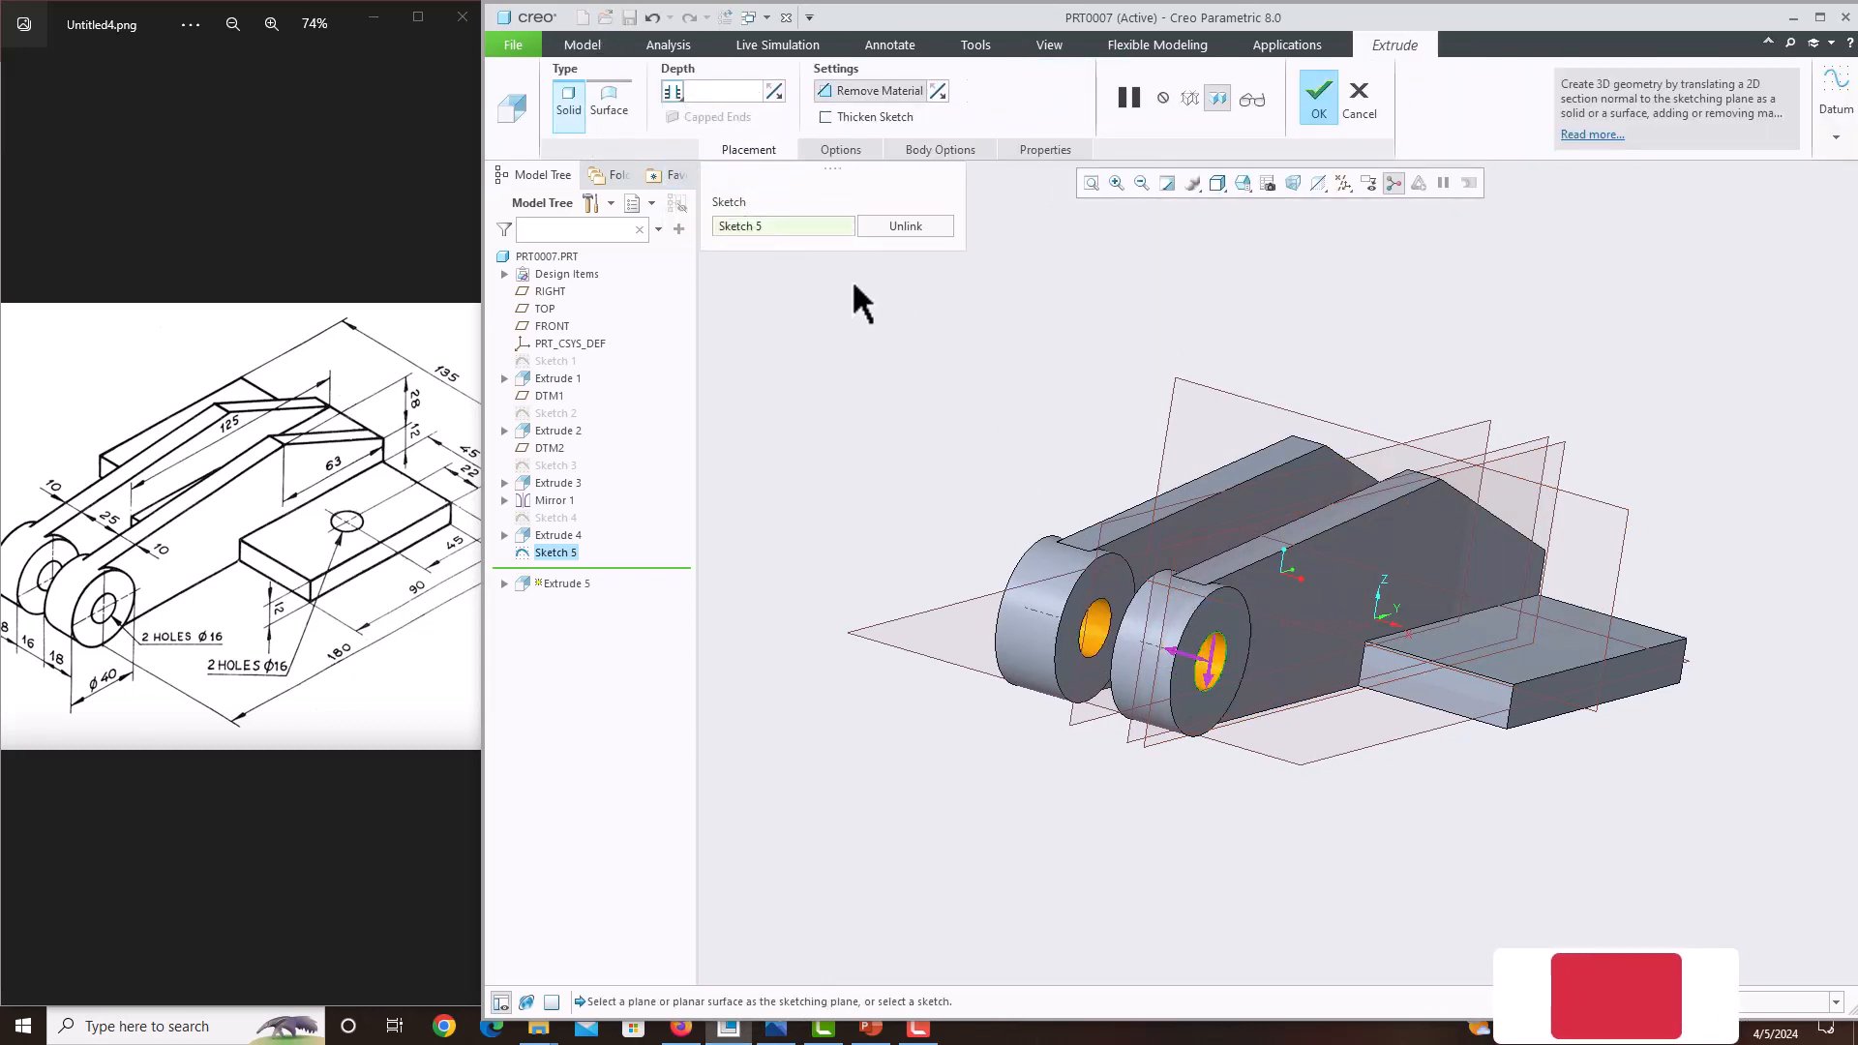
pyautogui.click(1325, 101)
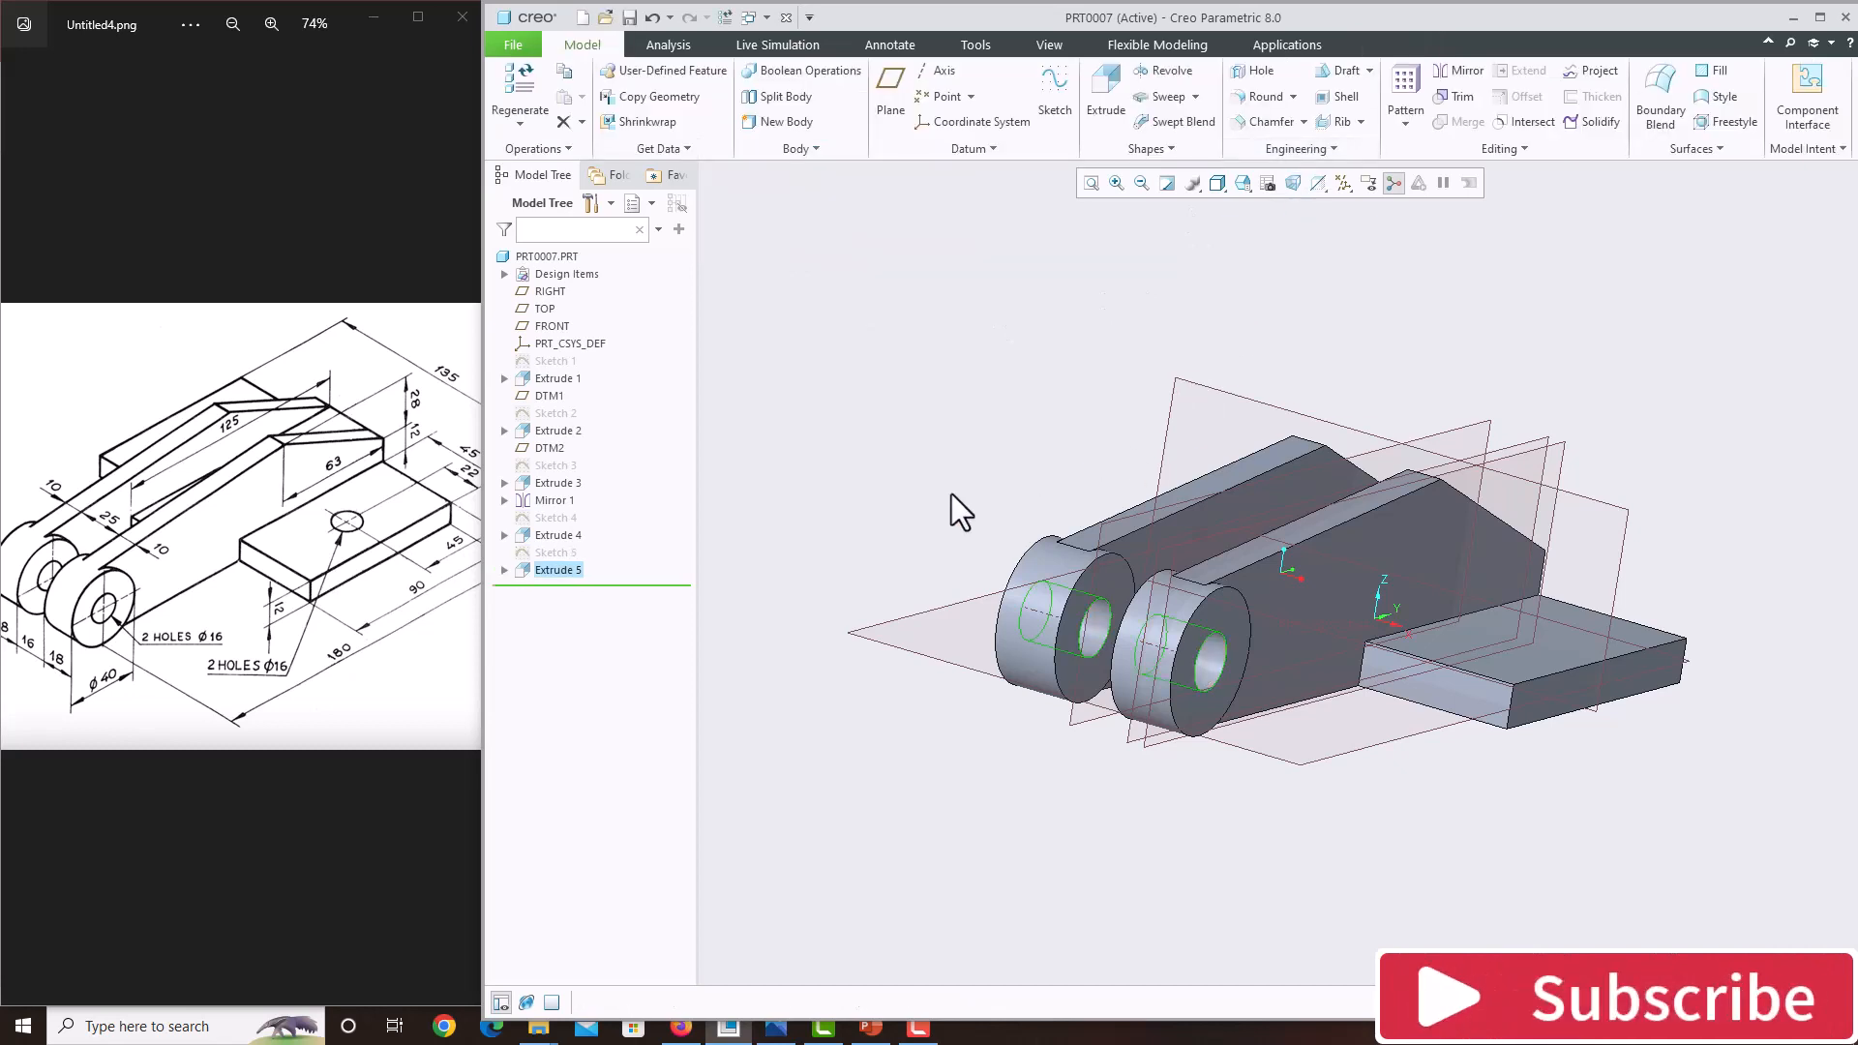
# Start a sketch on the top face of the base plate and orient it flat to the screen.
pyautogui.moveTo(950, 497); pyautogui.dragTo(1229, 679, button='middle')
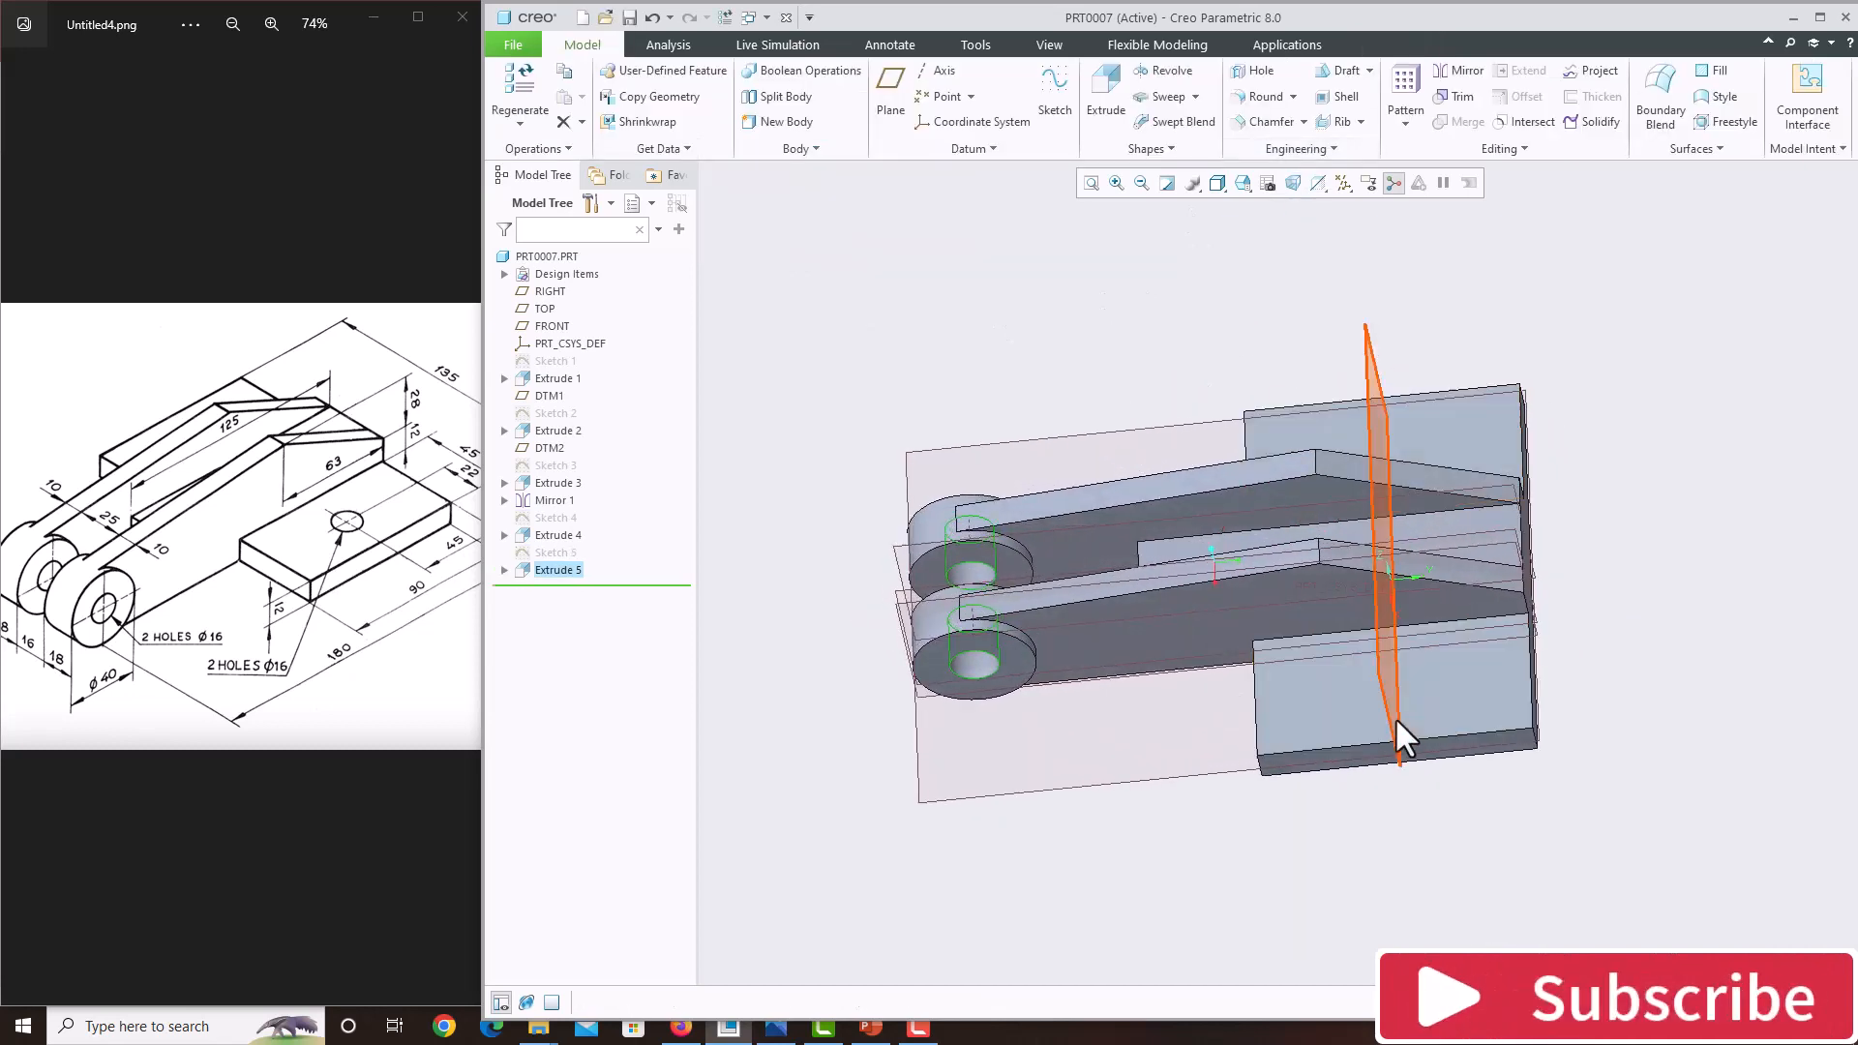
pyautogui.click(1449, 703)
pyautogui.click(1054, 101)
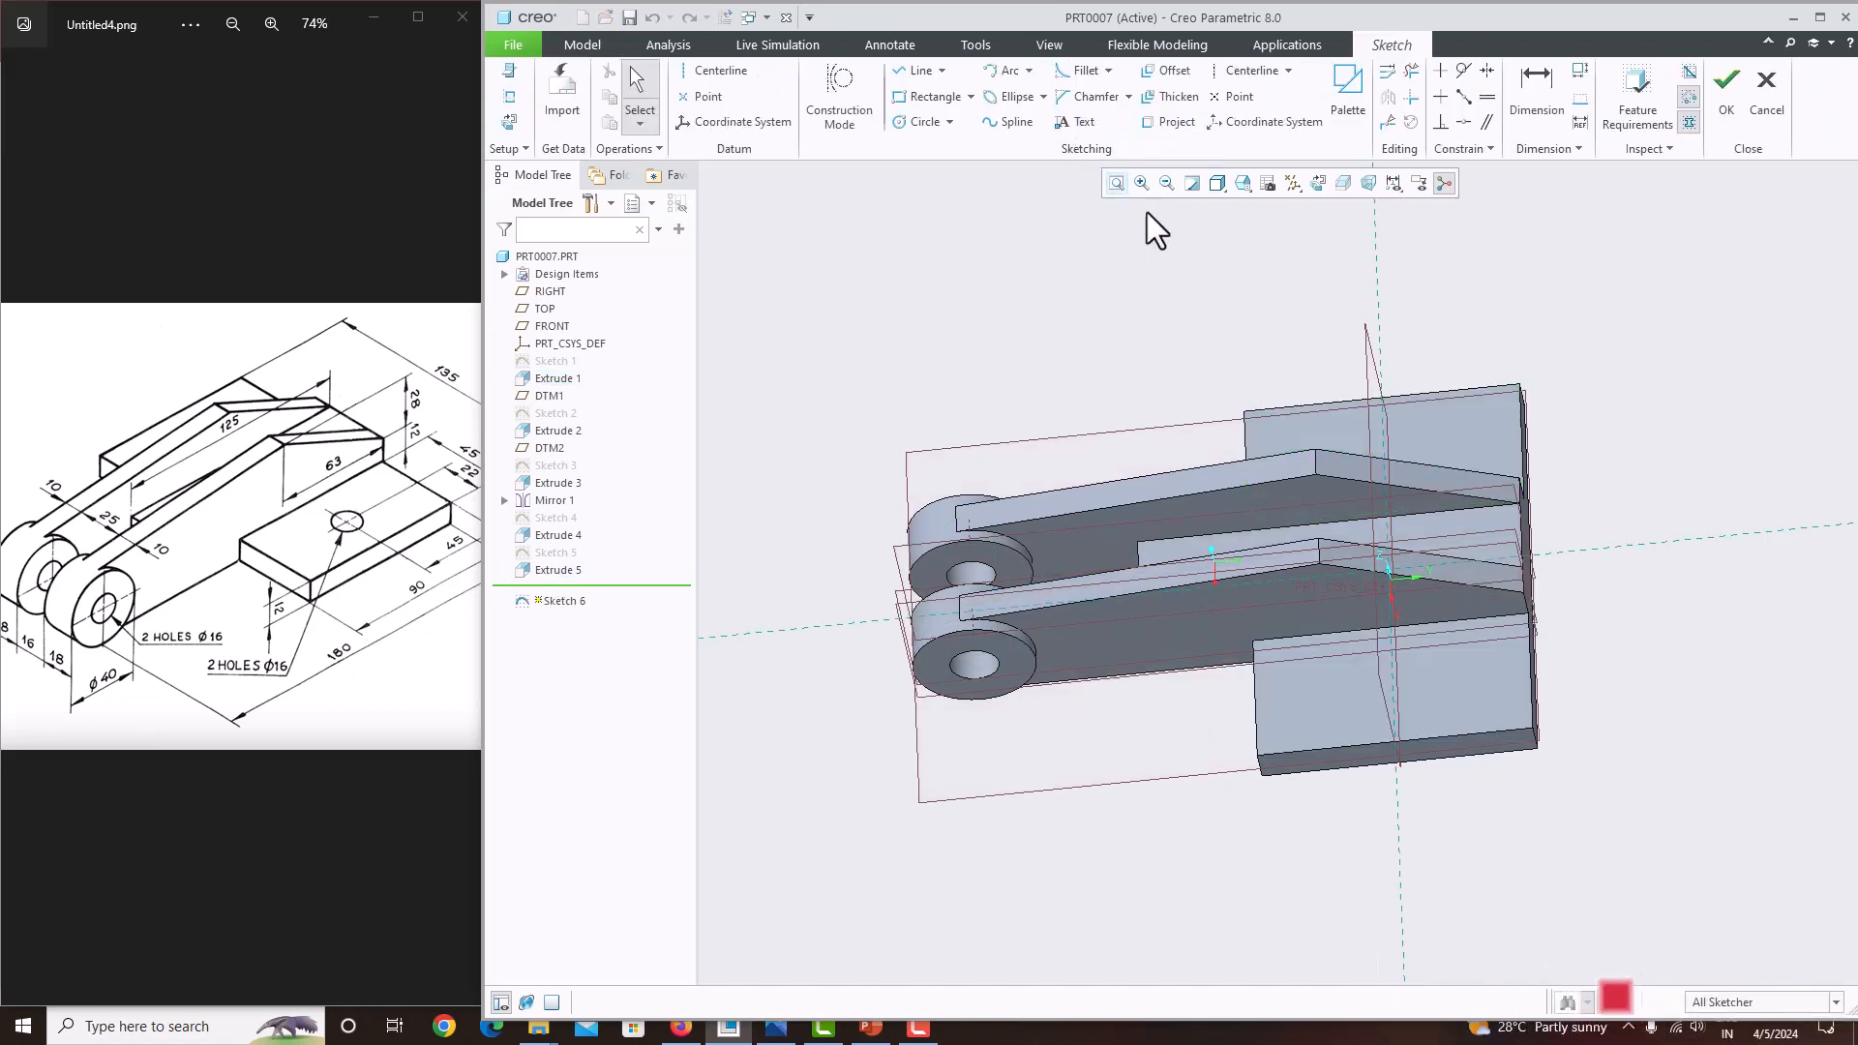
pyautogui.click(1317, 182)
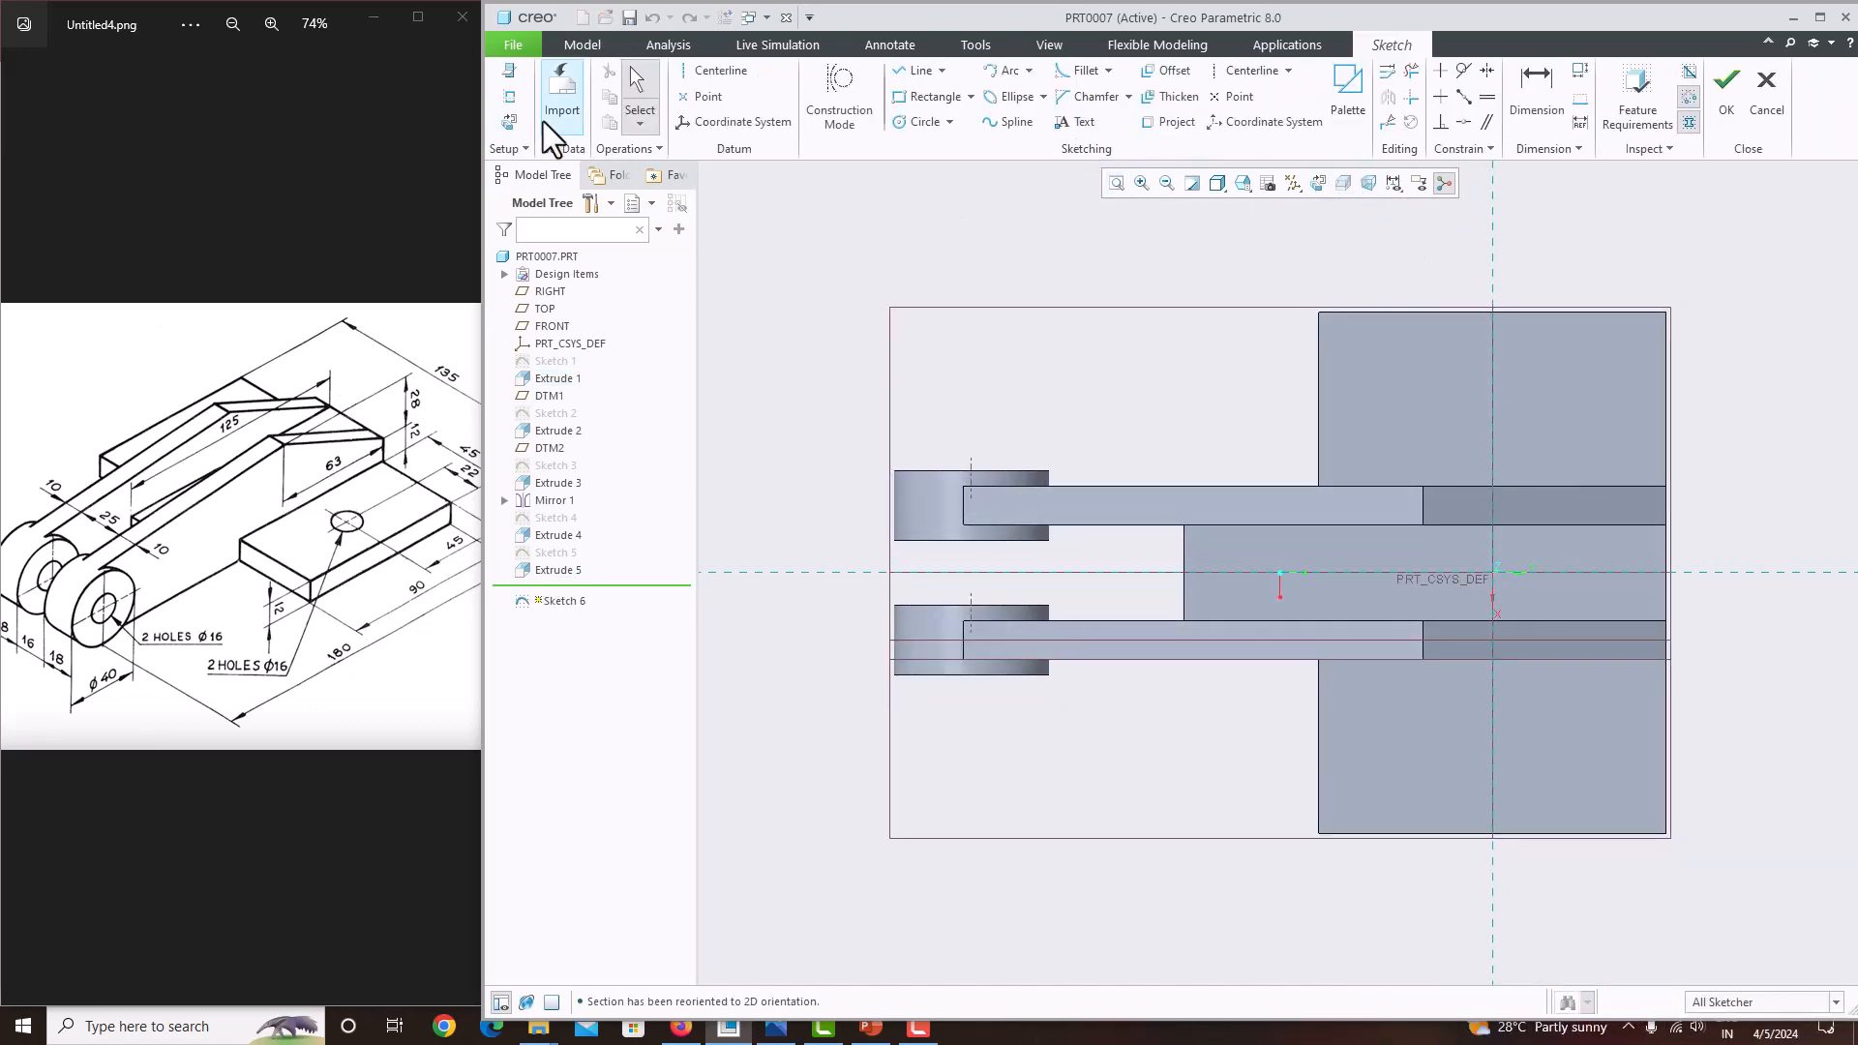
# Draw a circle centred on the reference line across the base plate, beside the nearer arm, and set its diameter to 16 mm.
pyautogui.click(899, 123)
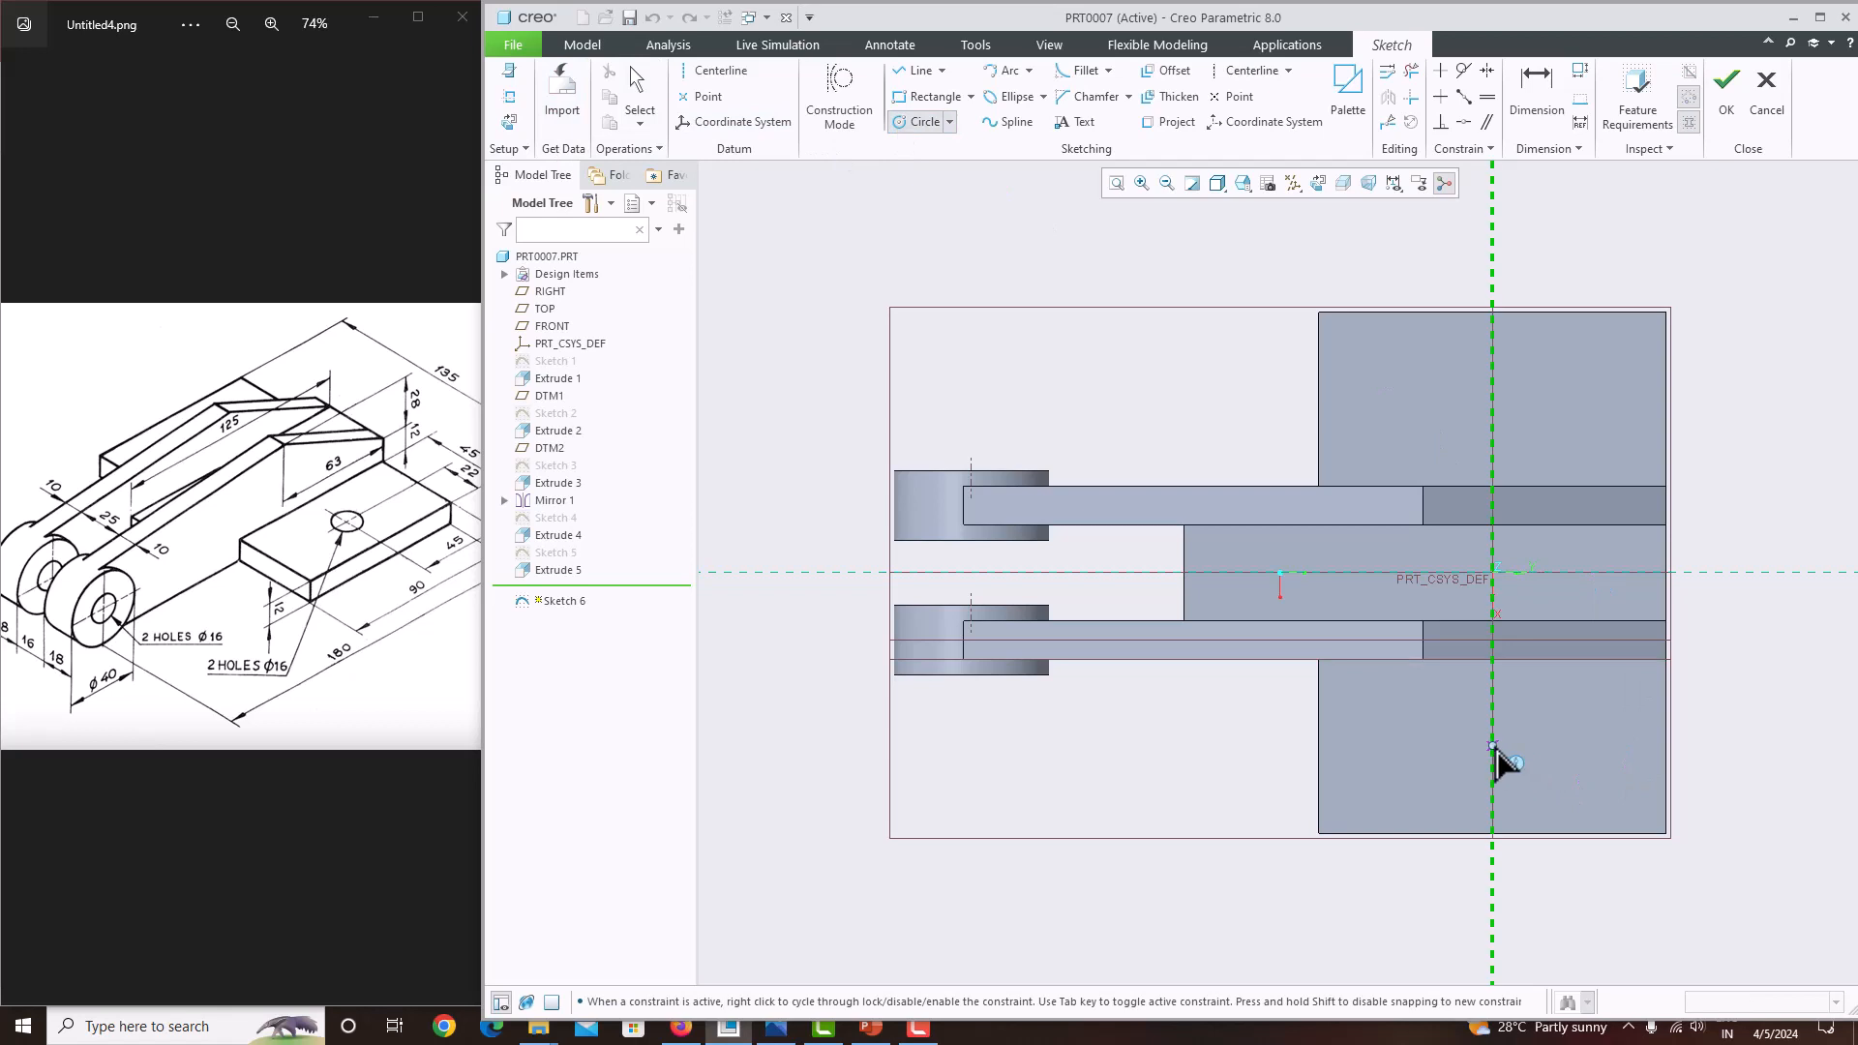
pyautogui.click(1457, 734)
pyautogui.middleClick(1387, 724)
pyautogui.scroll(3, 1277, 721)
pyautogui.scroll(-4, 1528, 733)
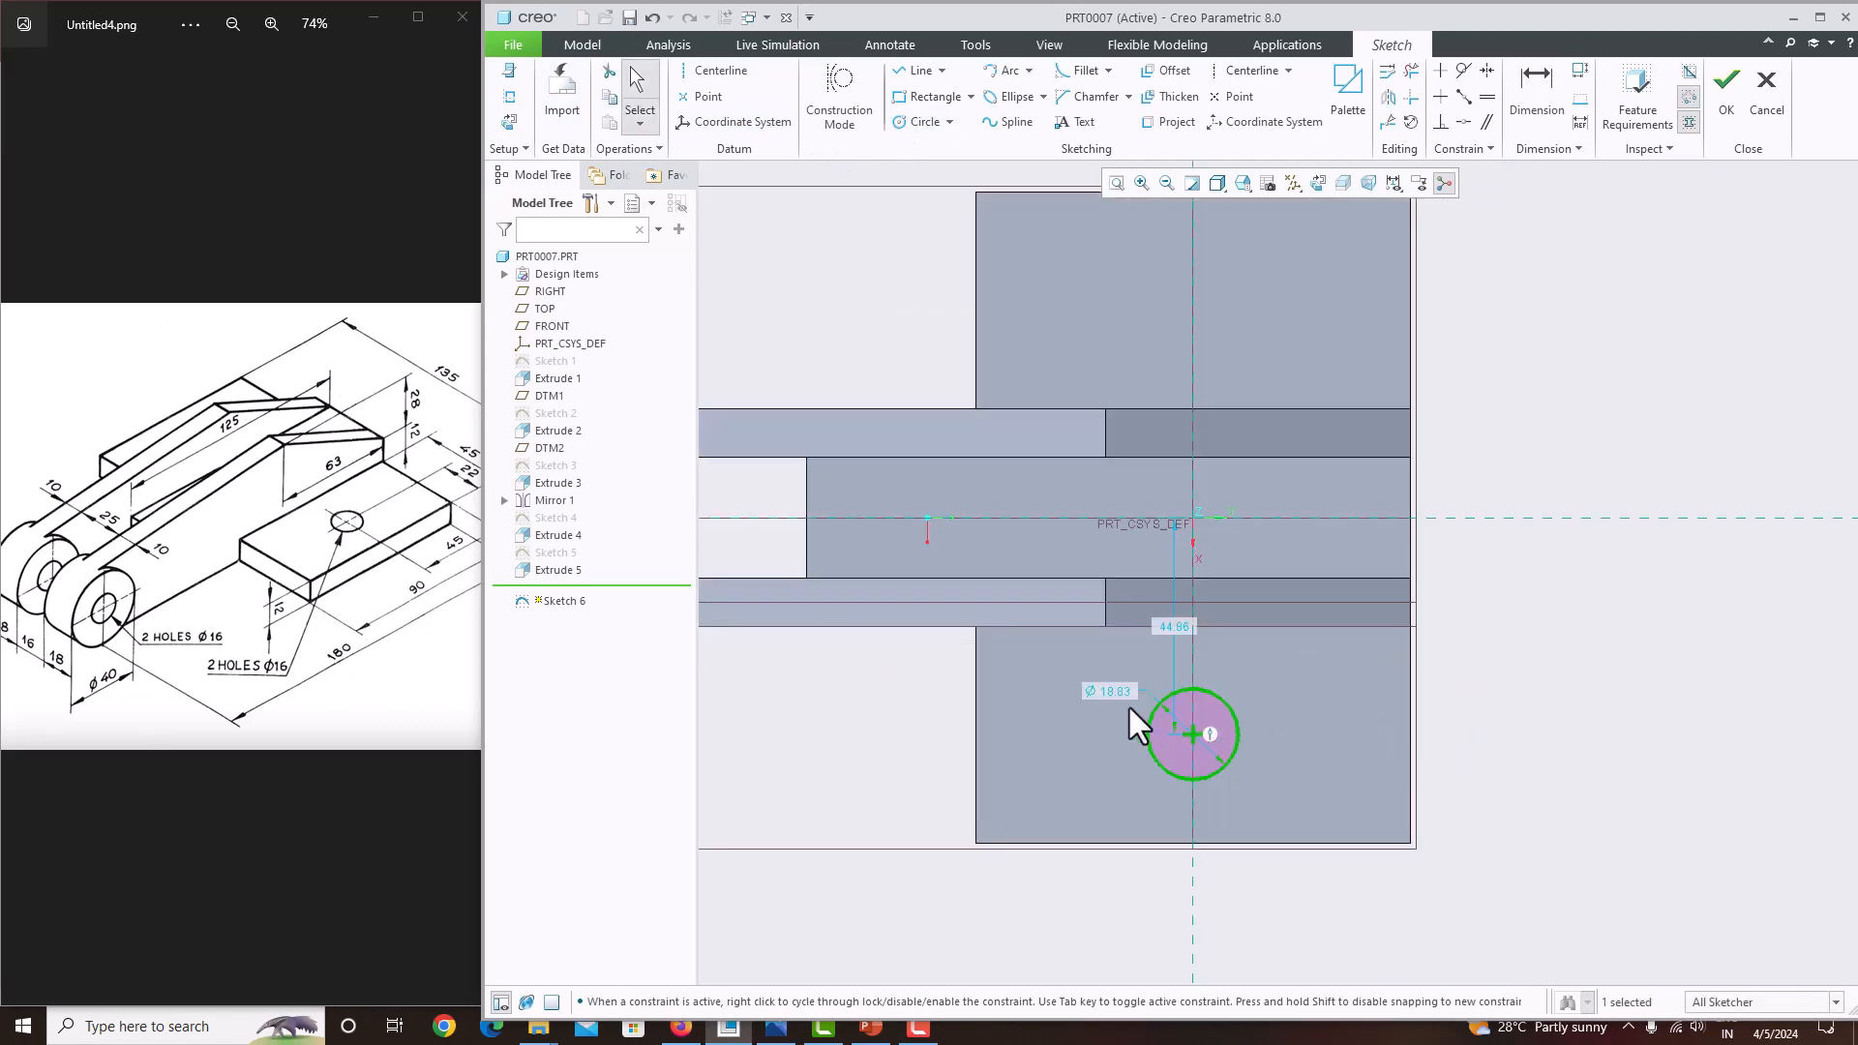
pyautogui.doubleClick(1111, 693)
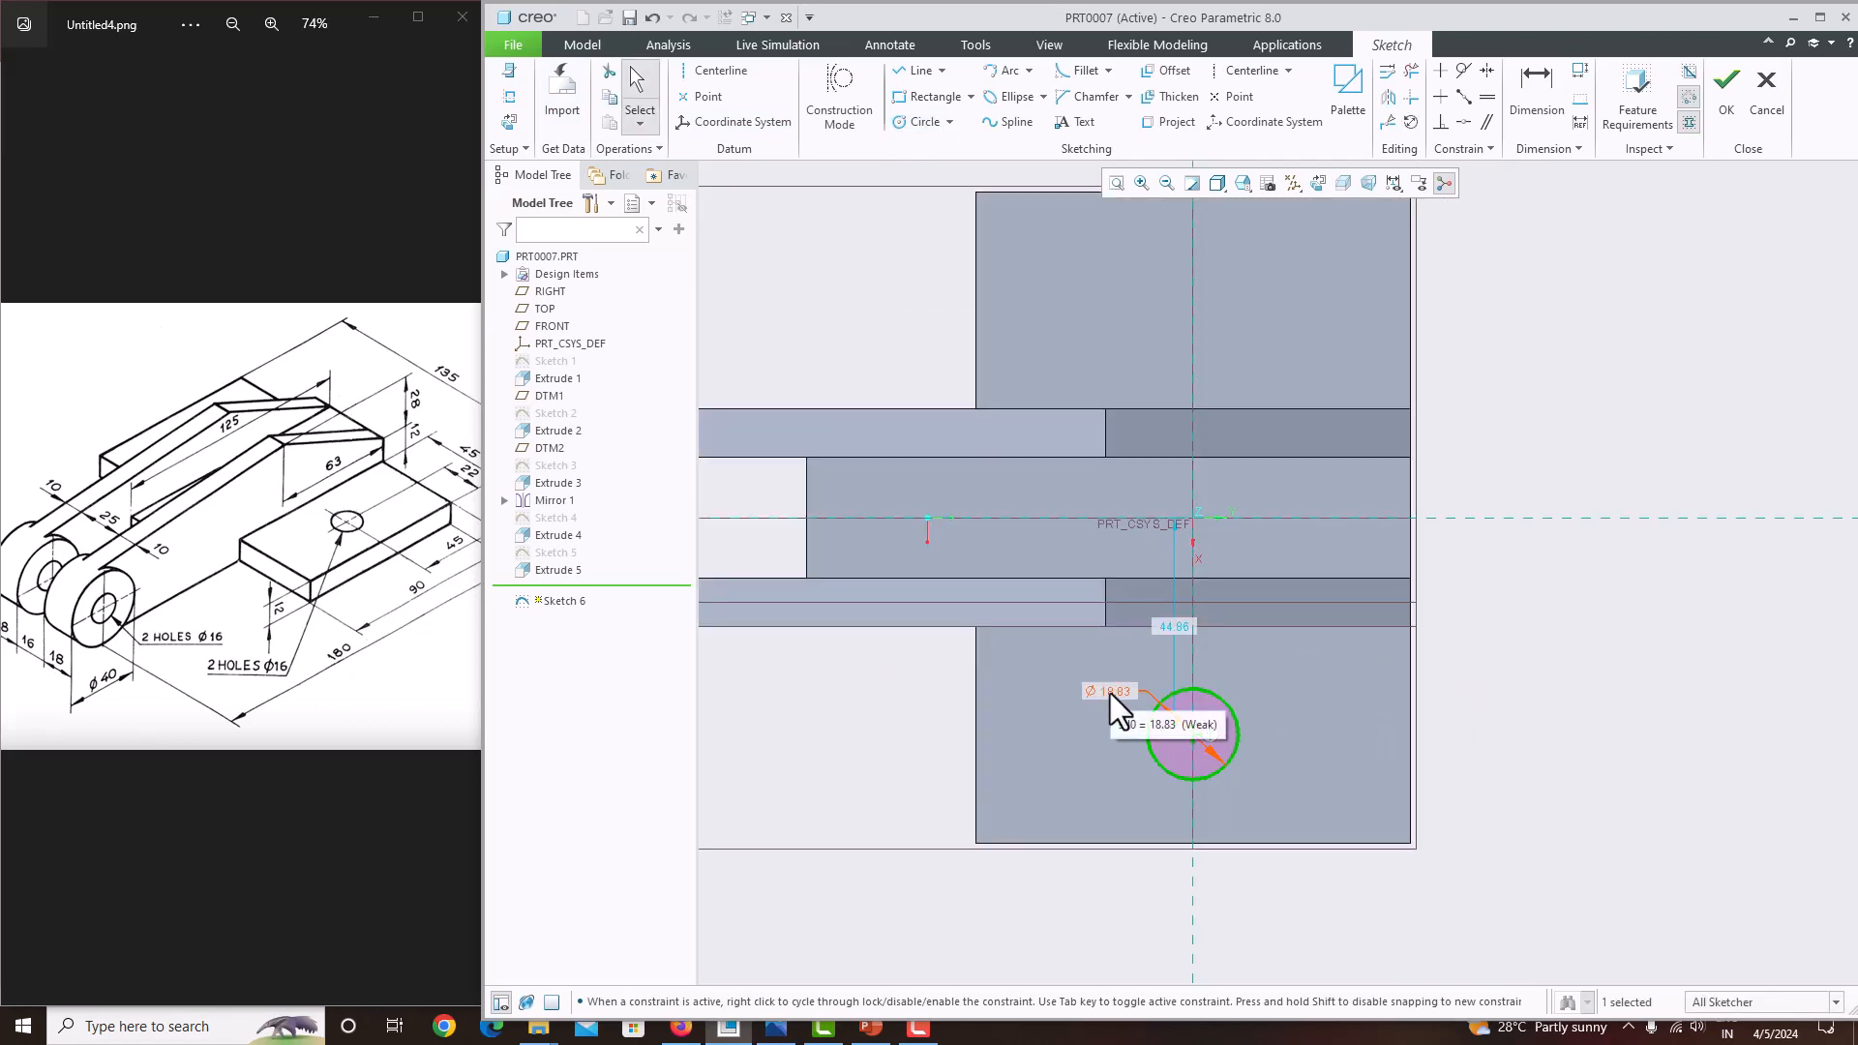
pyautogui.write('16')
pyautogui.press('Return')
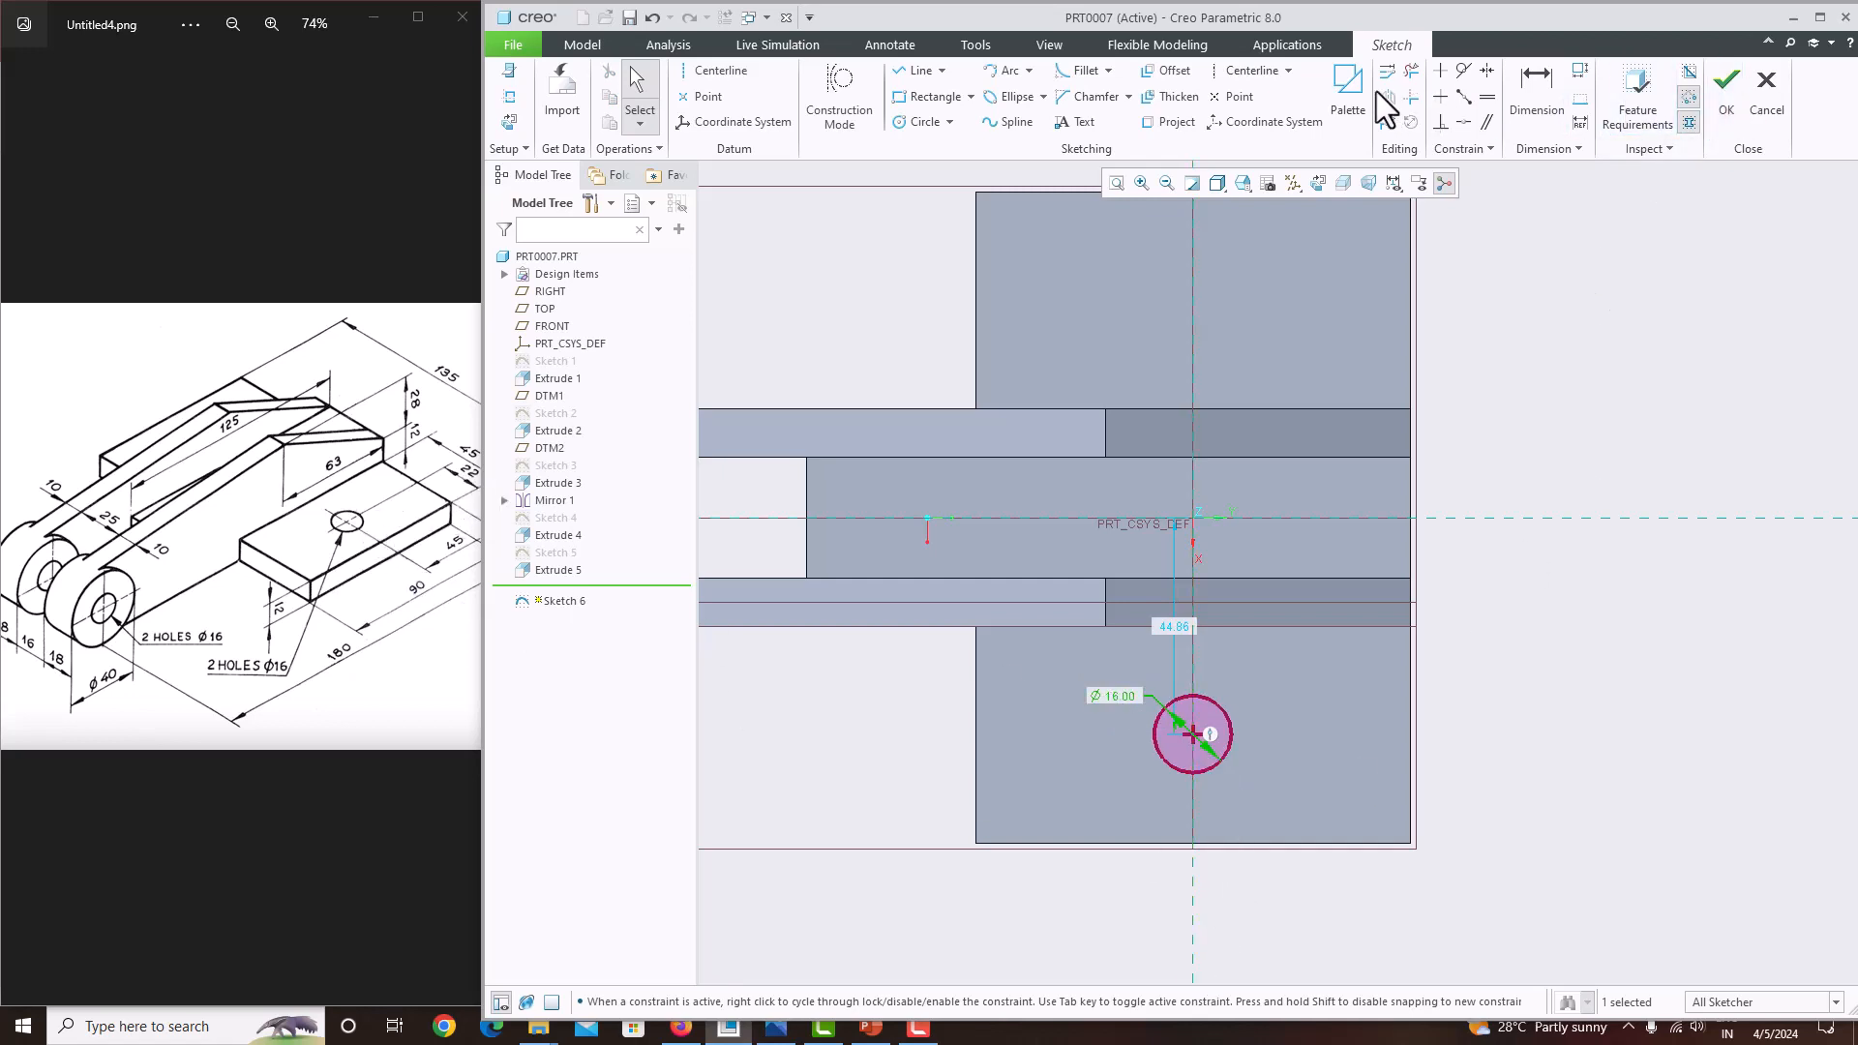
# Dimension the circle's centre 22 mm from the base plate's nearby side edge and finish the sketch.
pyautogui.click(1535, 92)
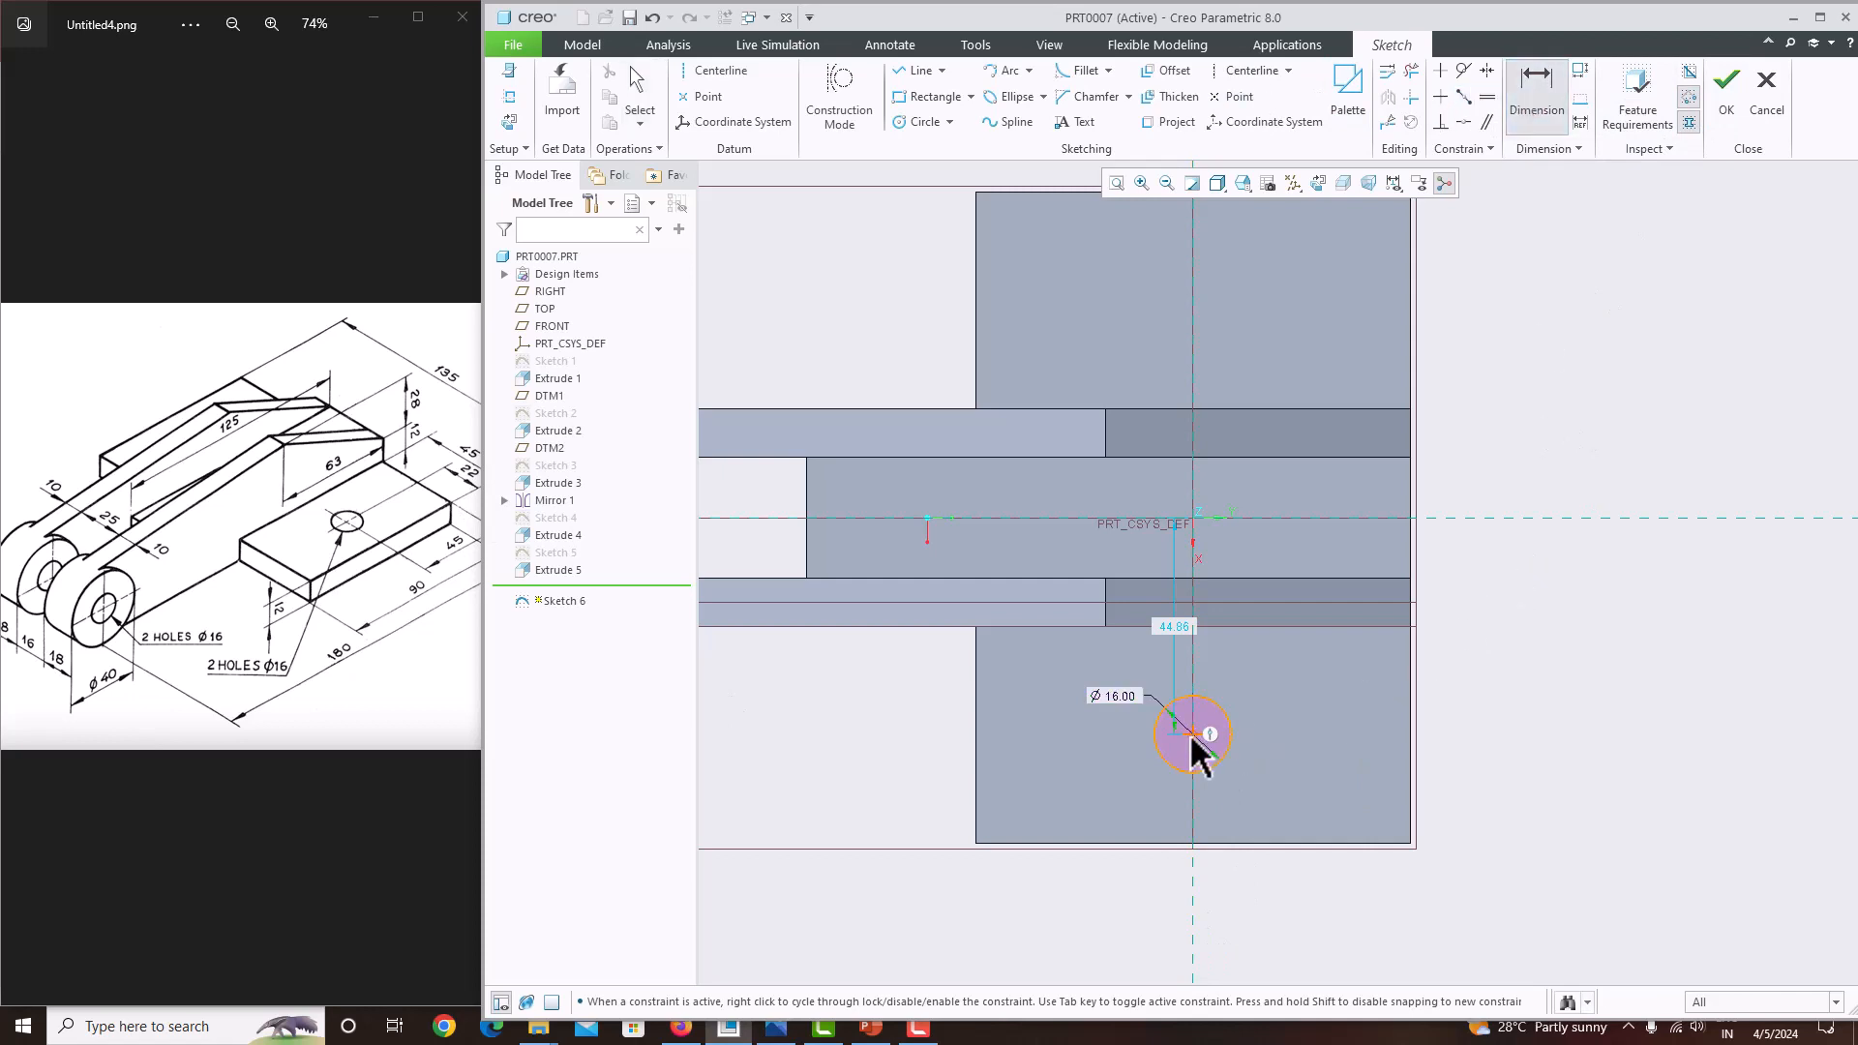
pyautogui.click(1314, 842)
pyautogui.middleClick(1314, 813)
pyautogui.write('22')
pyautogui.press('Return')
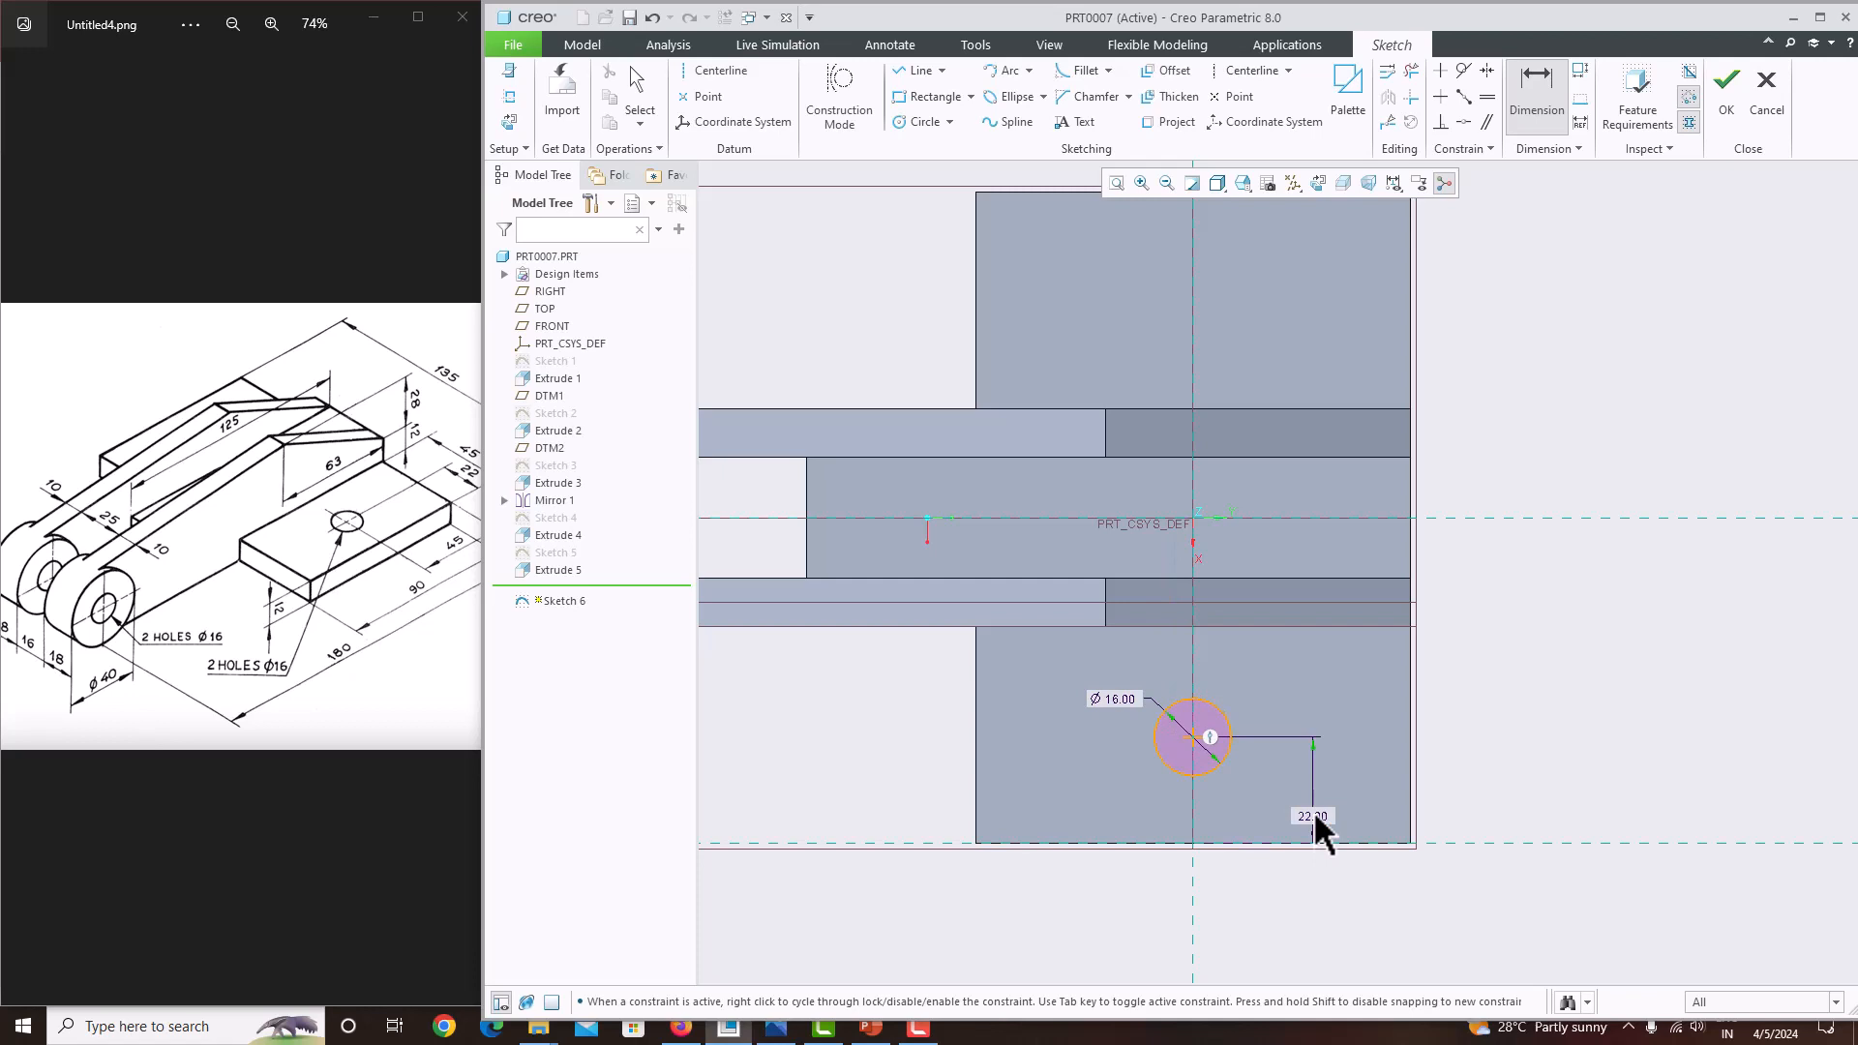
pyautogui.click(1732, 91)
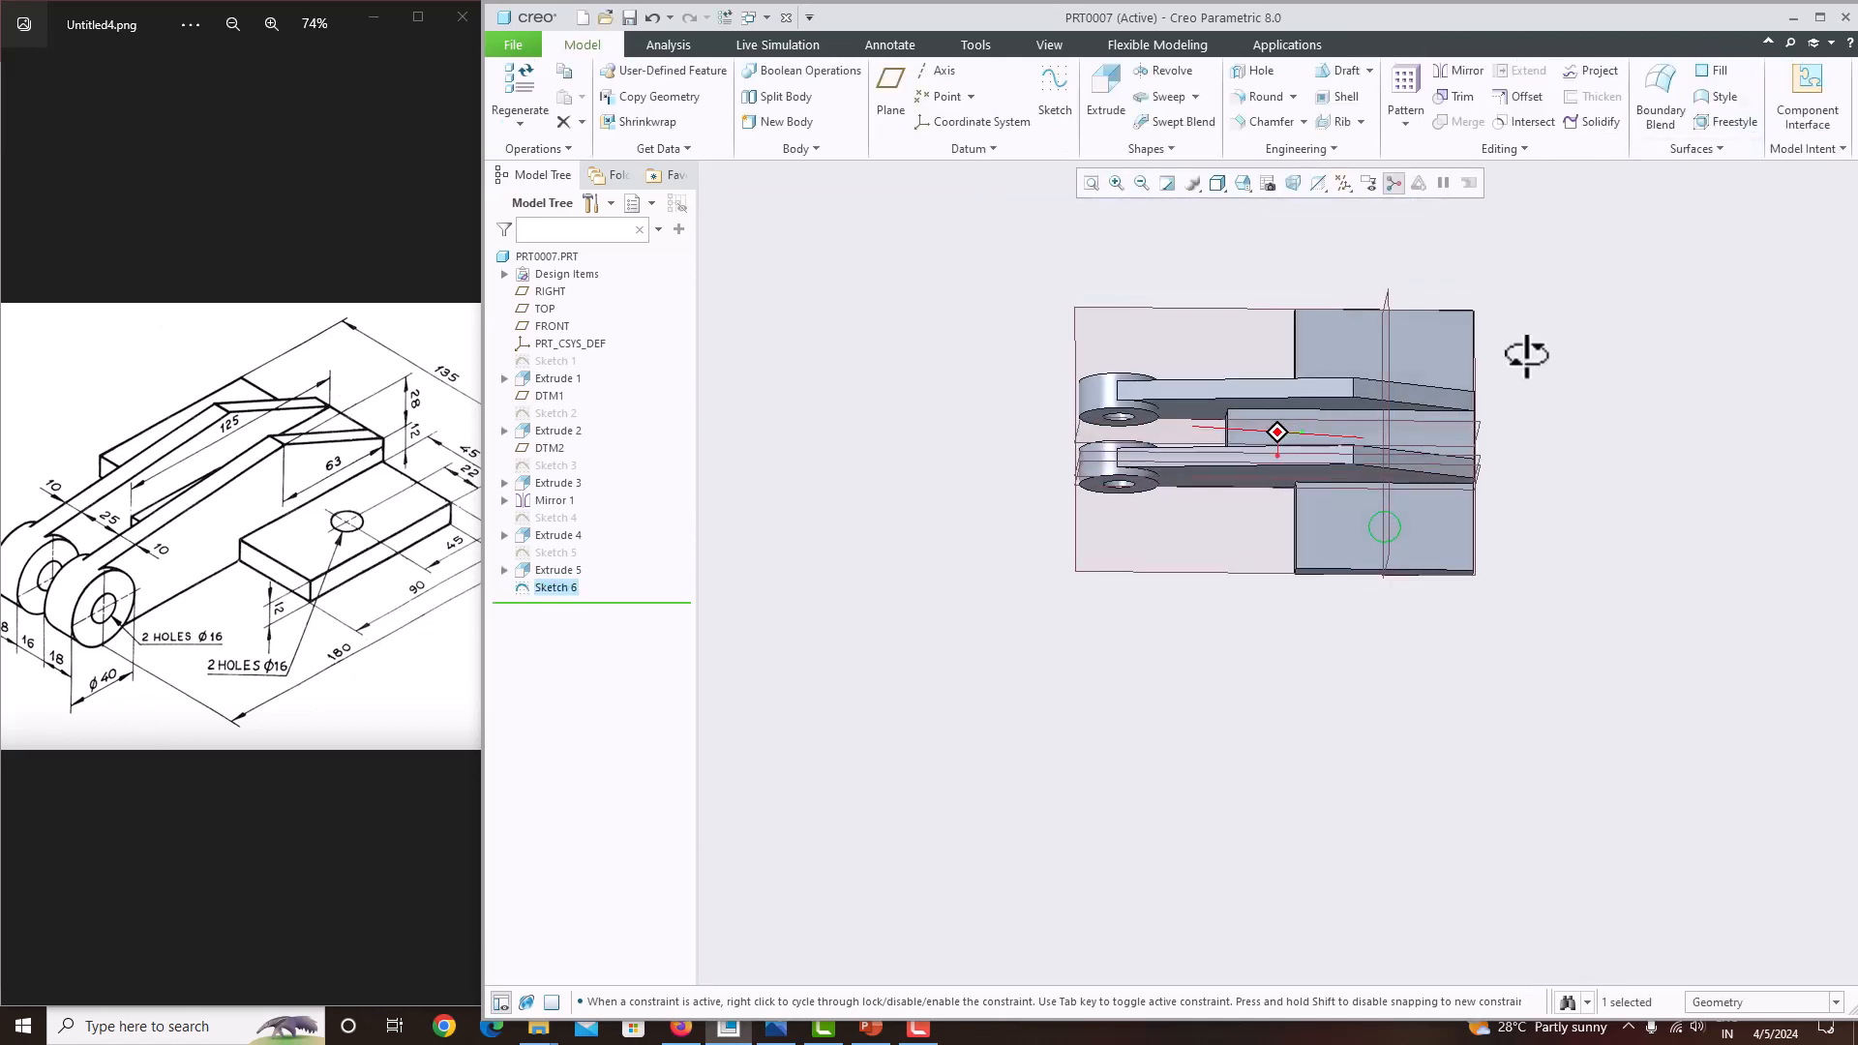
# Extrude the plate circle downward as a material removal with depth To Next to cut the hole in the base plate.
pyautogui.click(1105, 92)
pyautogui.scroll(5, 1391, 535)
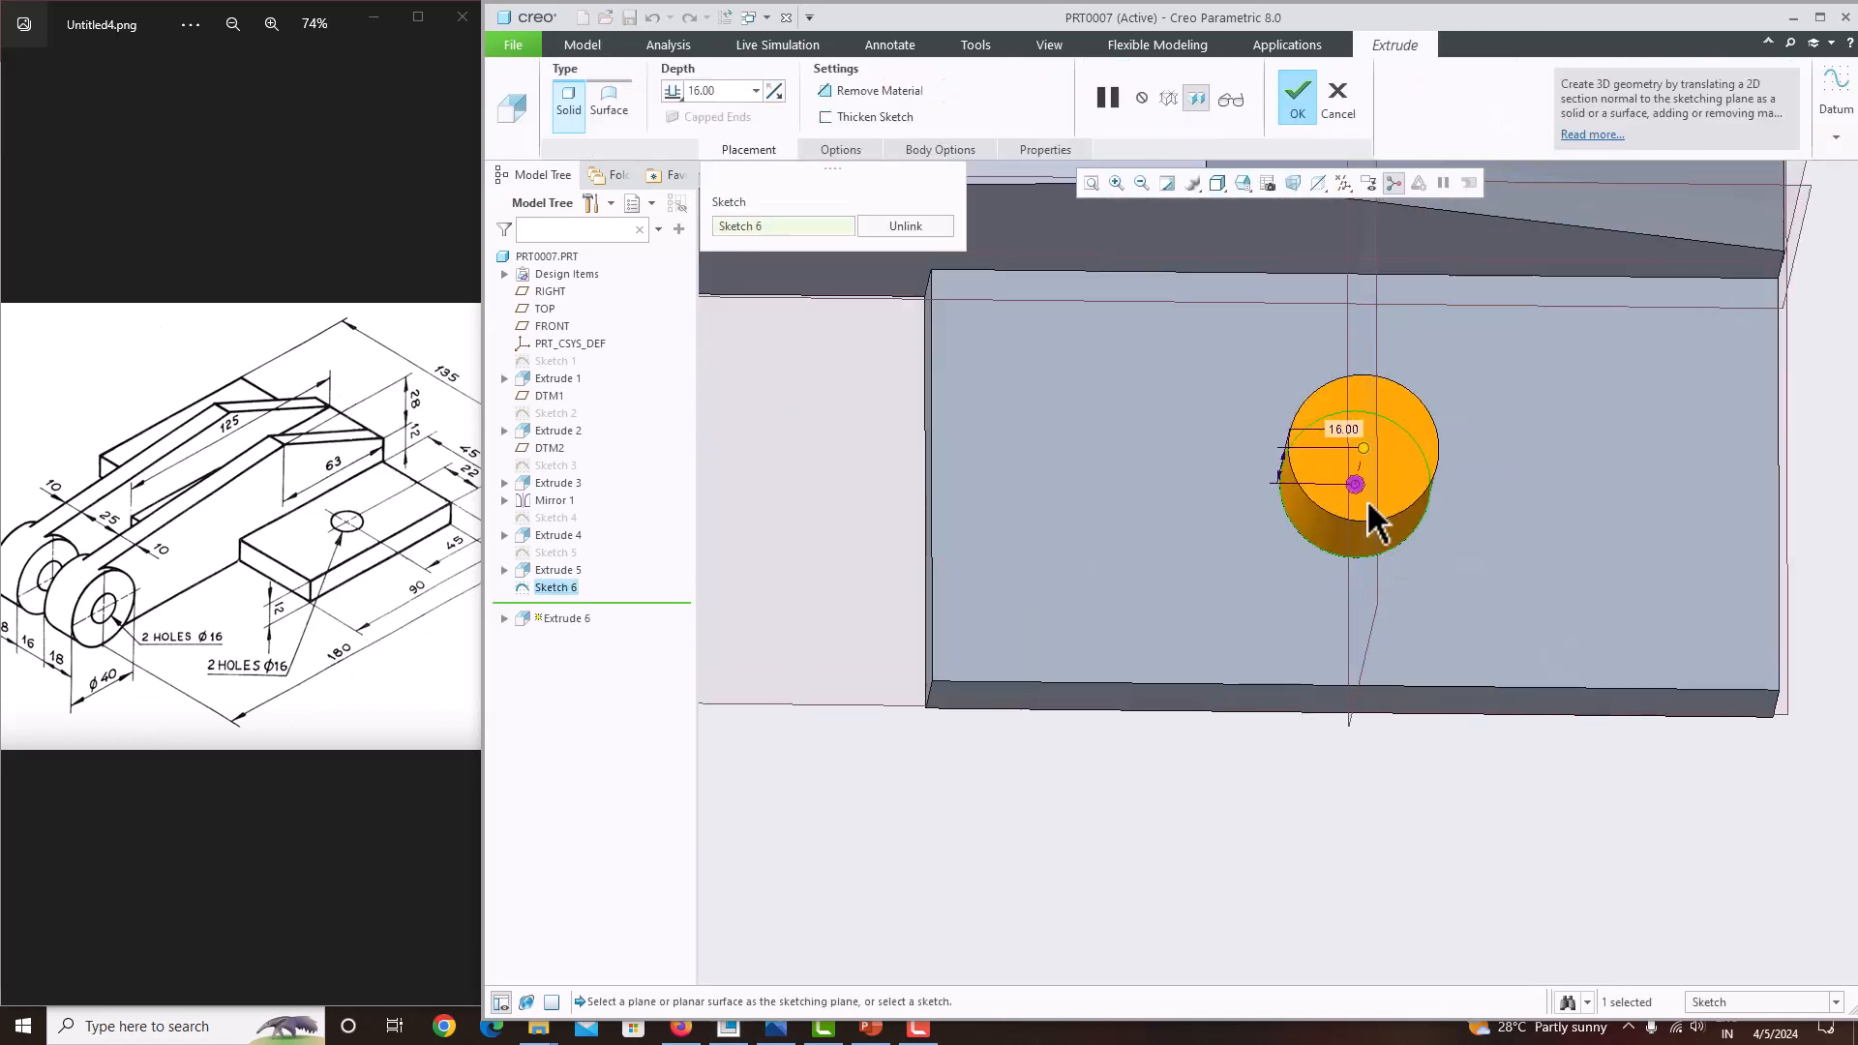
pyautogui.moveTo(1372, 495); pyautogui.dragTo(1369, 446, button='middle')
pyautogui.click(1354, 418)
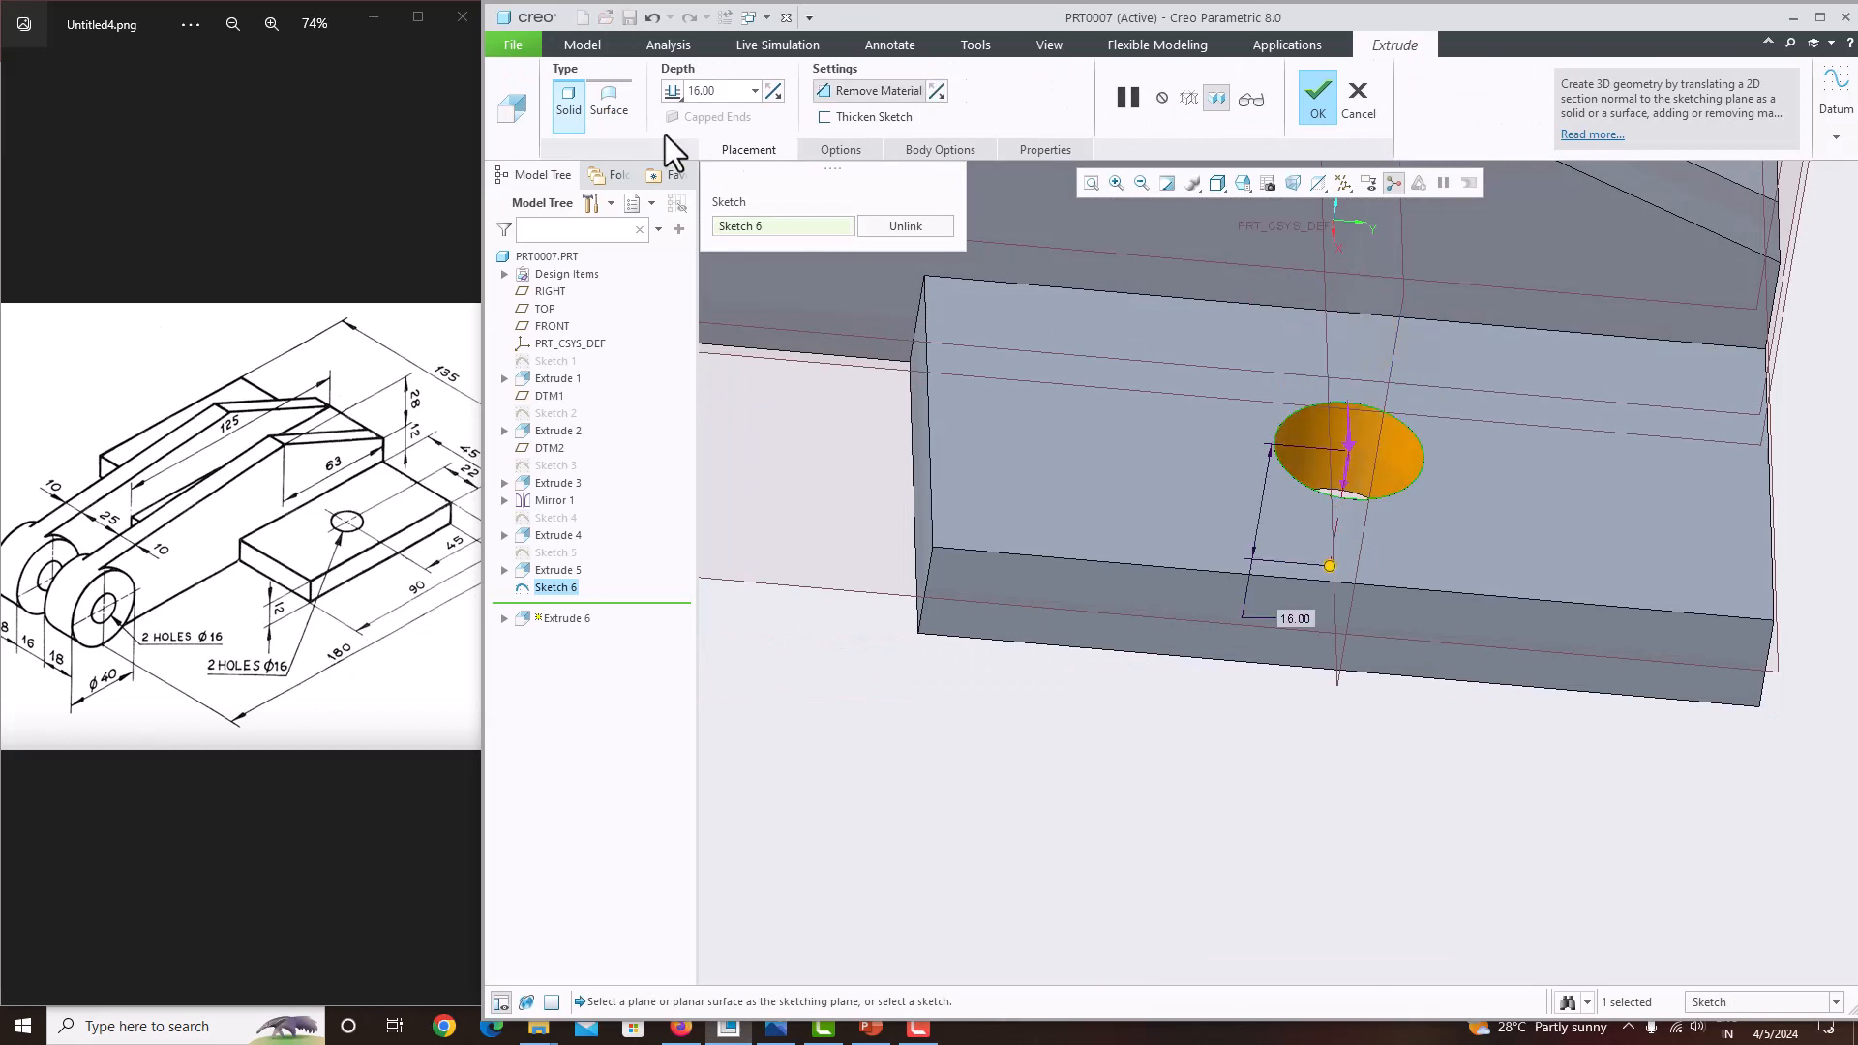
pyautogui.click(671, 91)
pyautogui.click(712, 155)
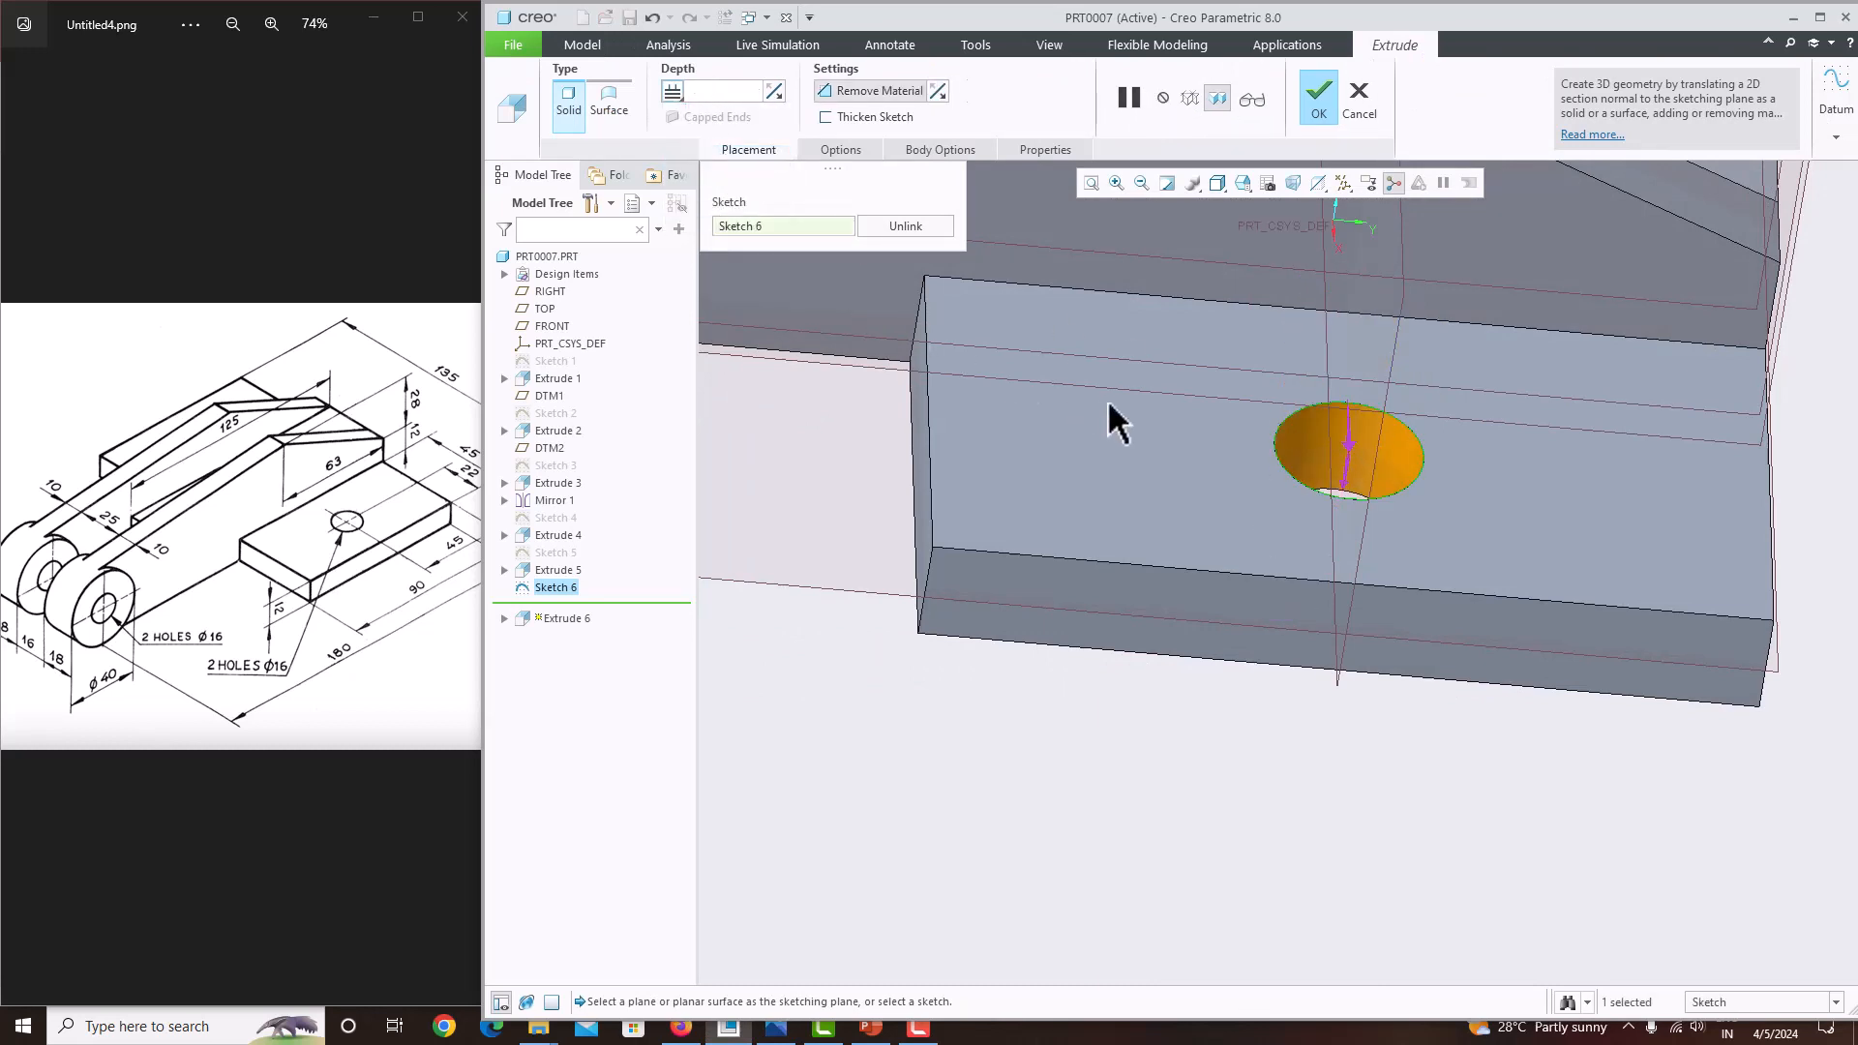
pyautogui.middleClick(1107, 399)
# Mirror the base plate hole about the RIGHT datum plane onto the opposite side of the plate.
pyautogui.scroll(-3, 1148, 567)
pyautogui.scroll(-3, 1152, 542)
pyautogui.moveTo(1151, 513); pyautogui.dragTo(1102, 532, button='middle')
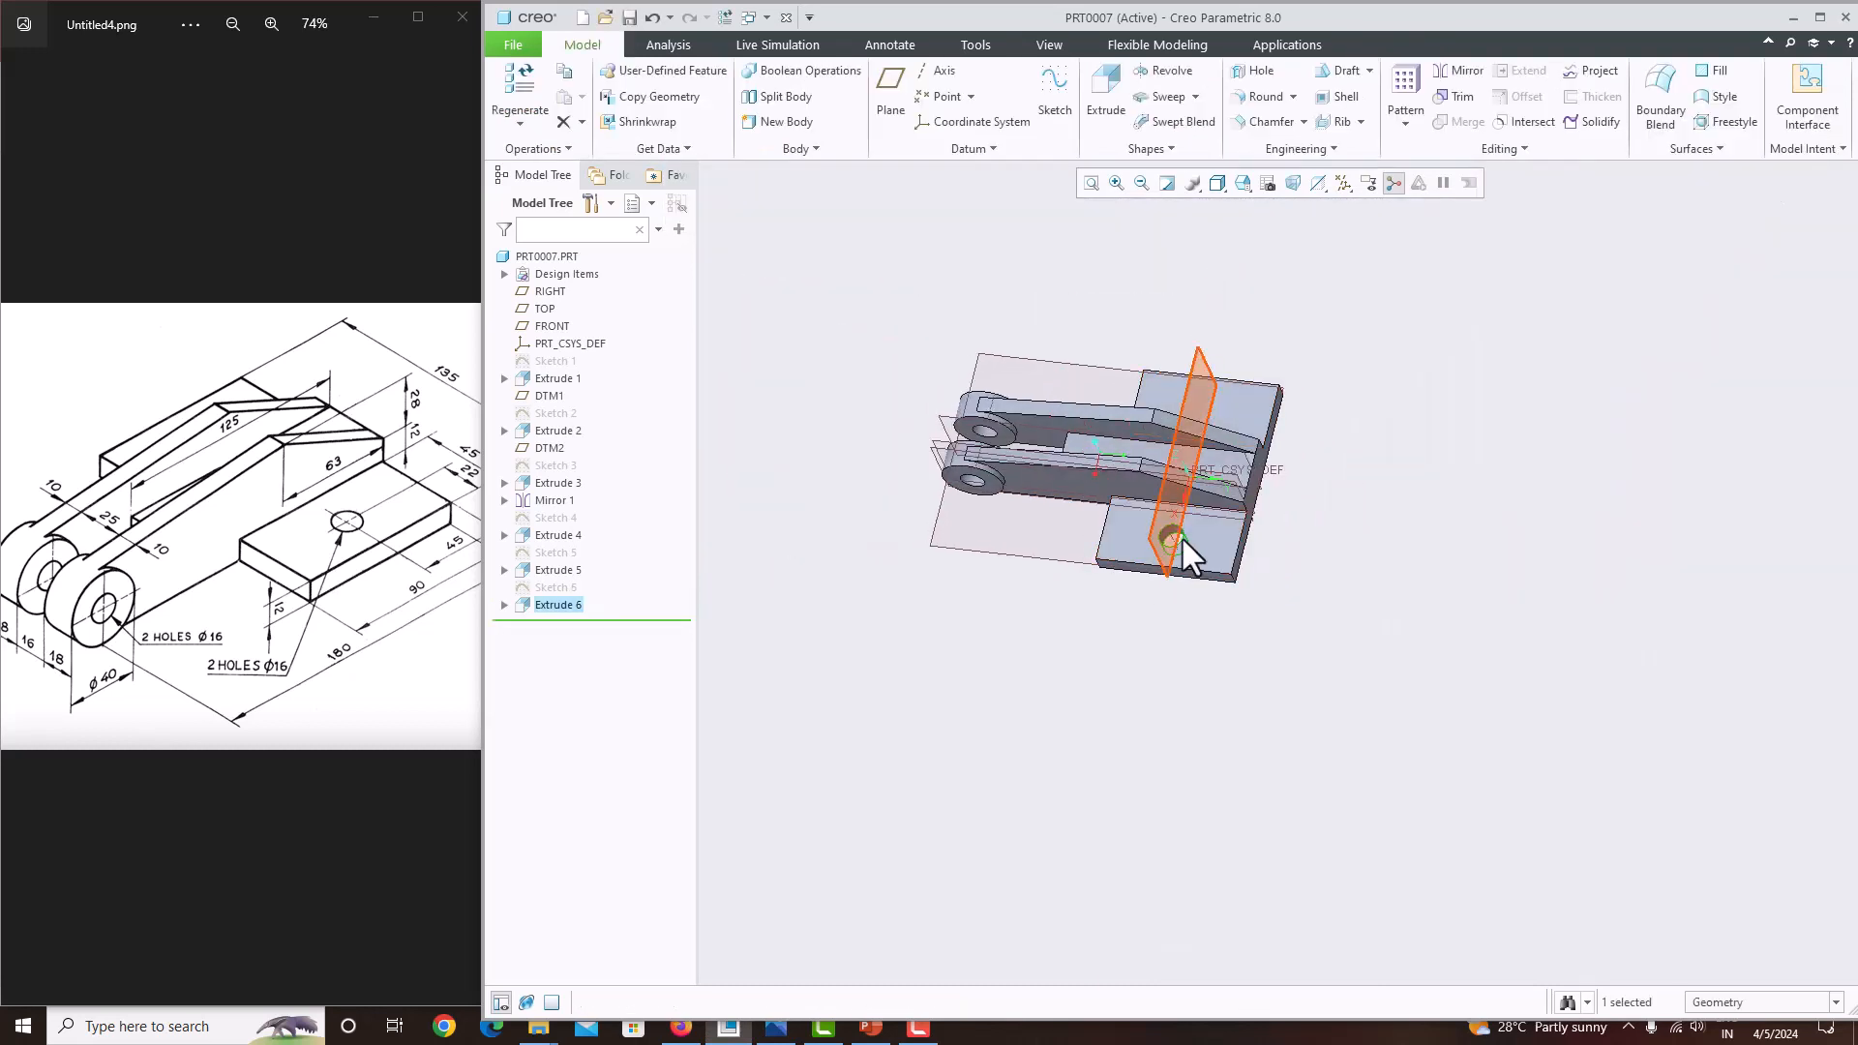
pyautogui.scroll(4, 1186, 534)
pyautogui.scroll(-3, 1452, 552)
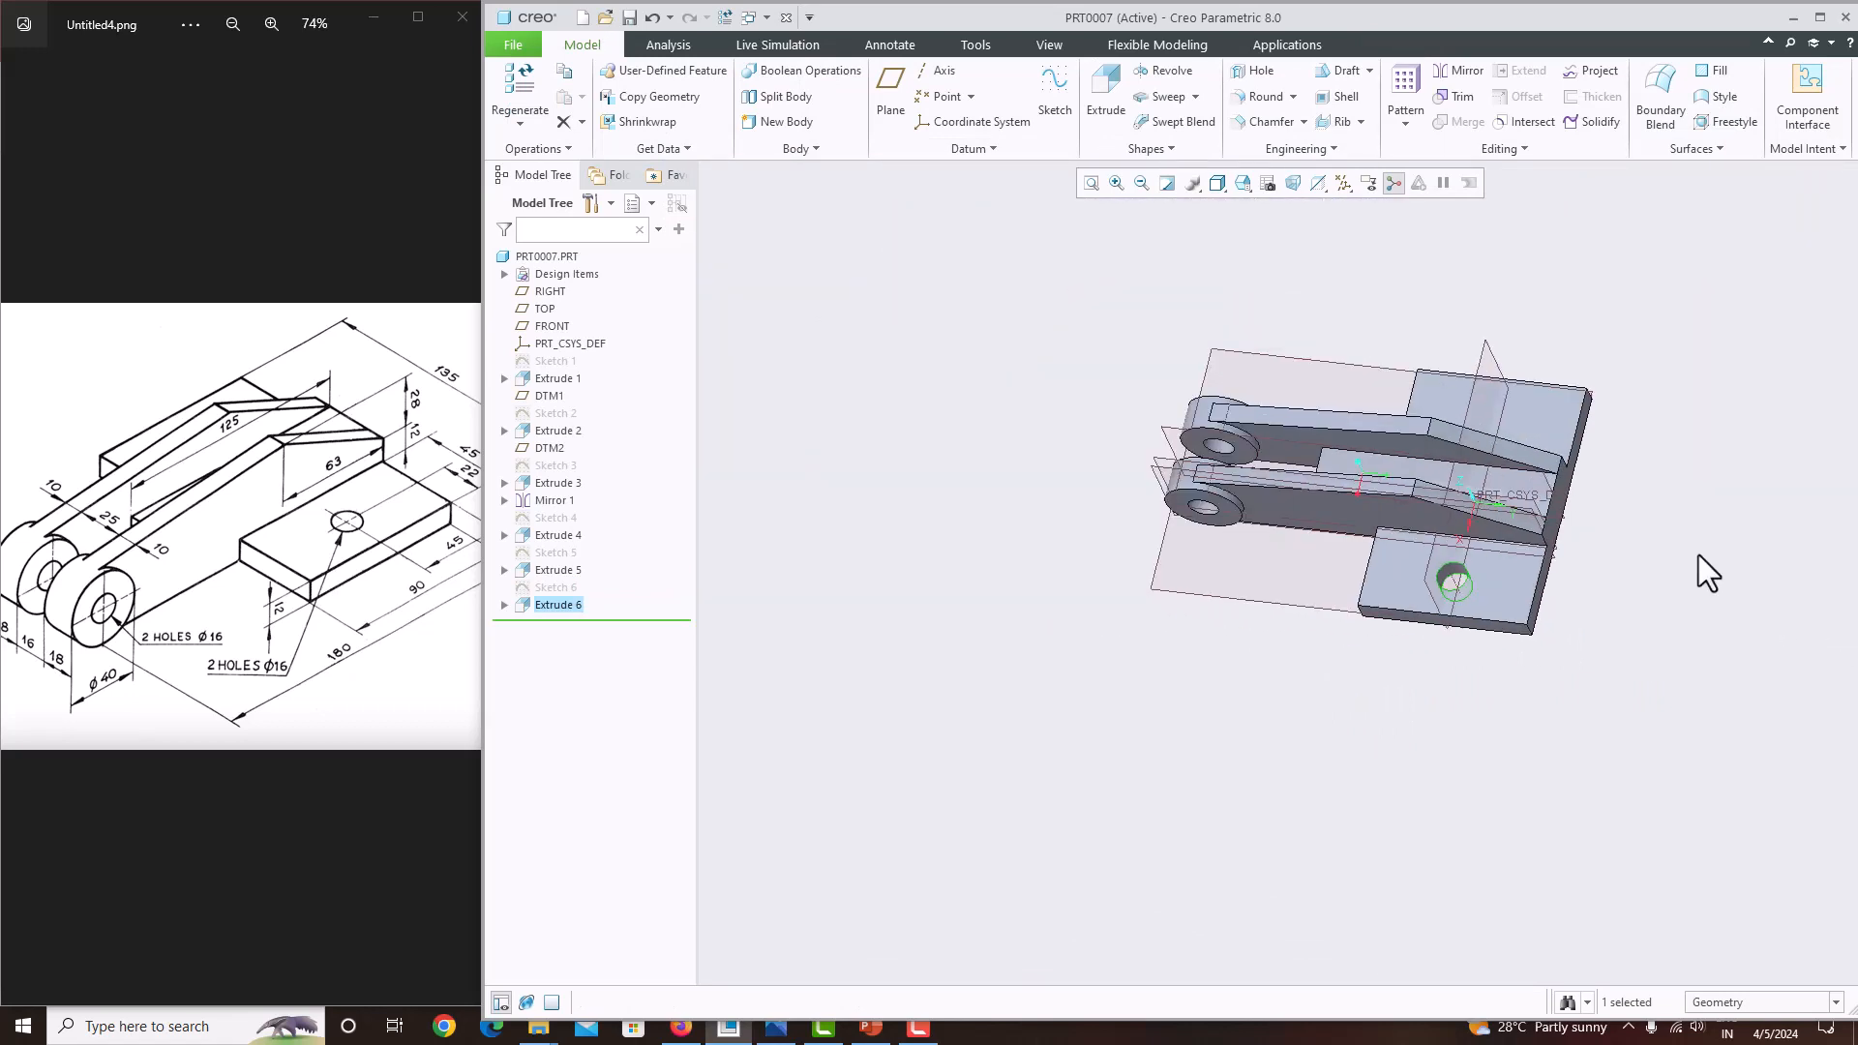
pyautogui.scroll(2, 1683, 561)
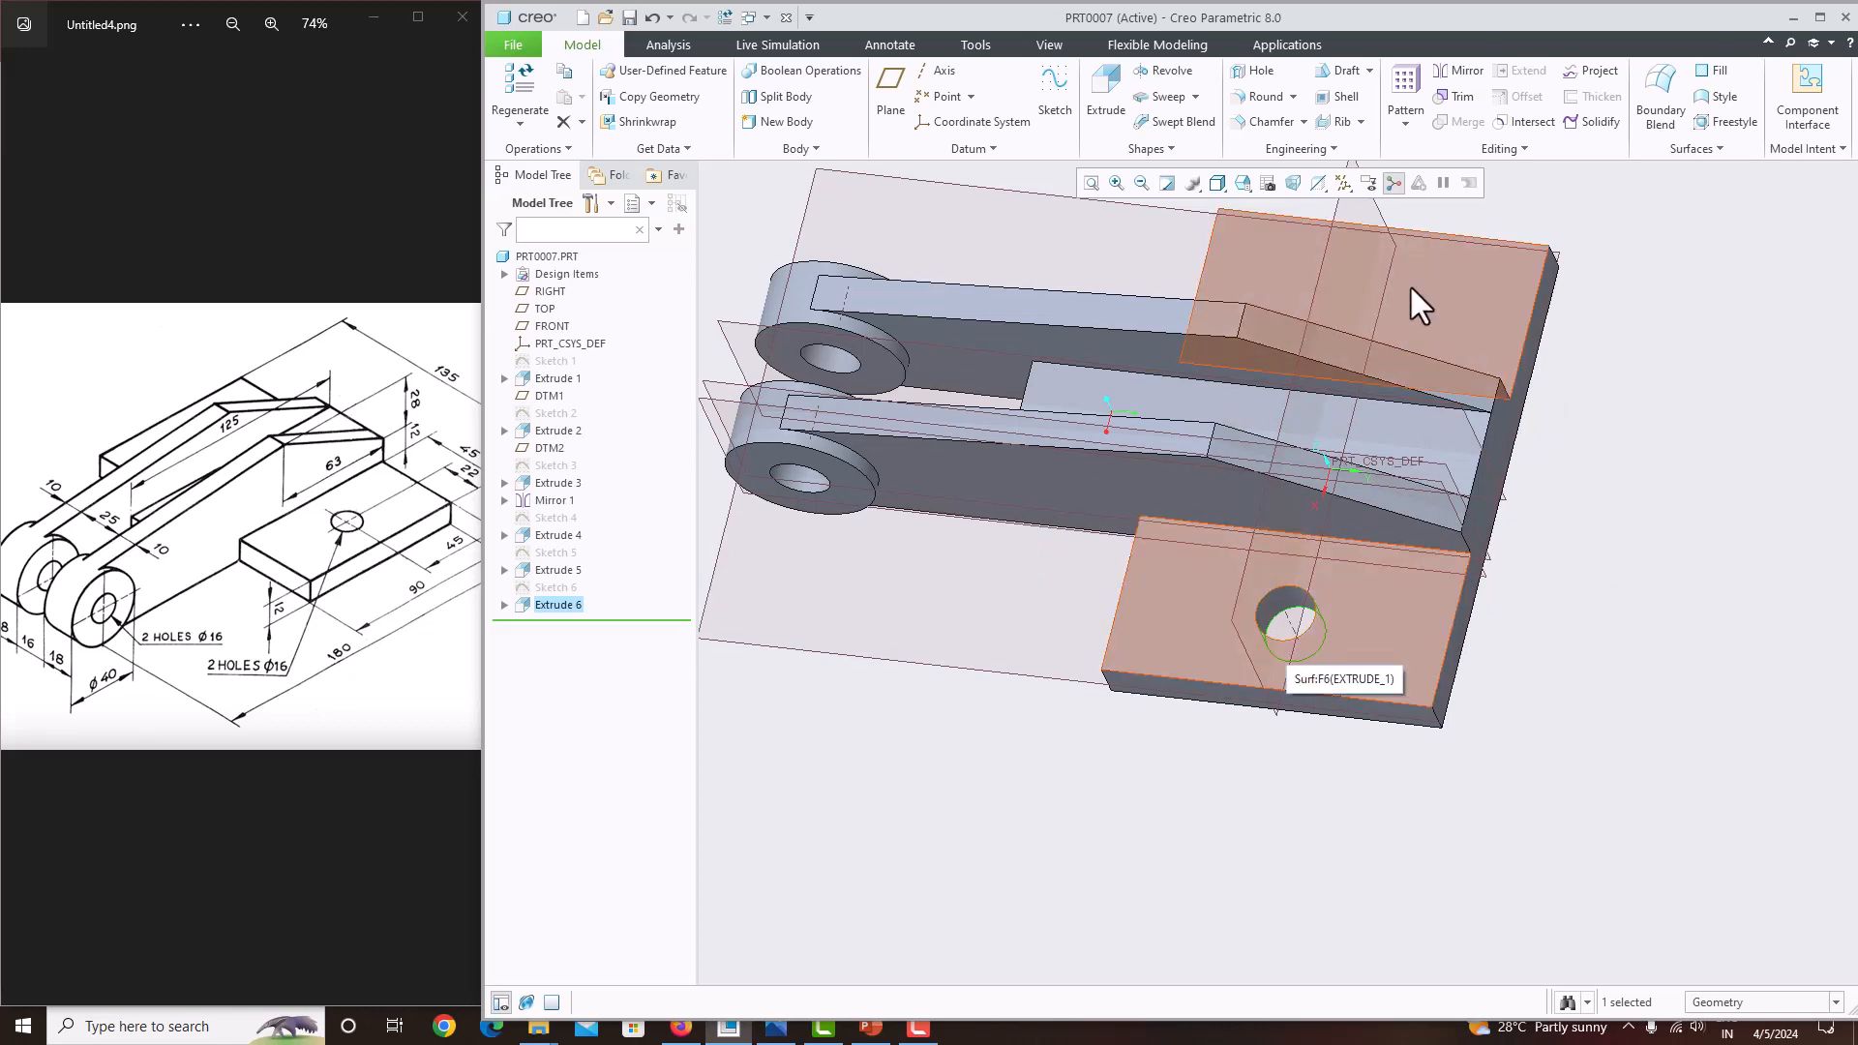
pyautogui.click(1460, 69)
pyautogui.click(1469, 422)
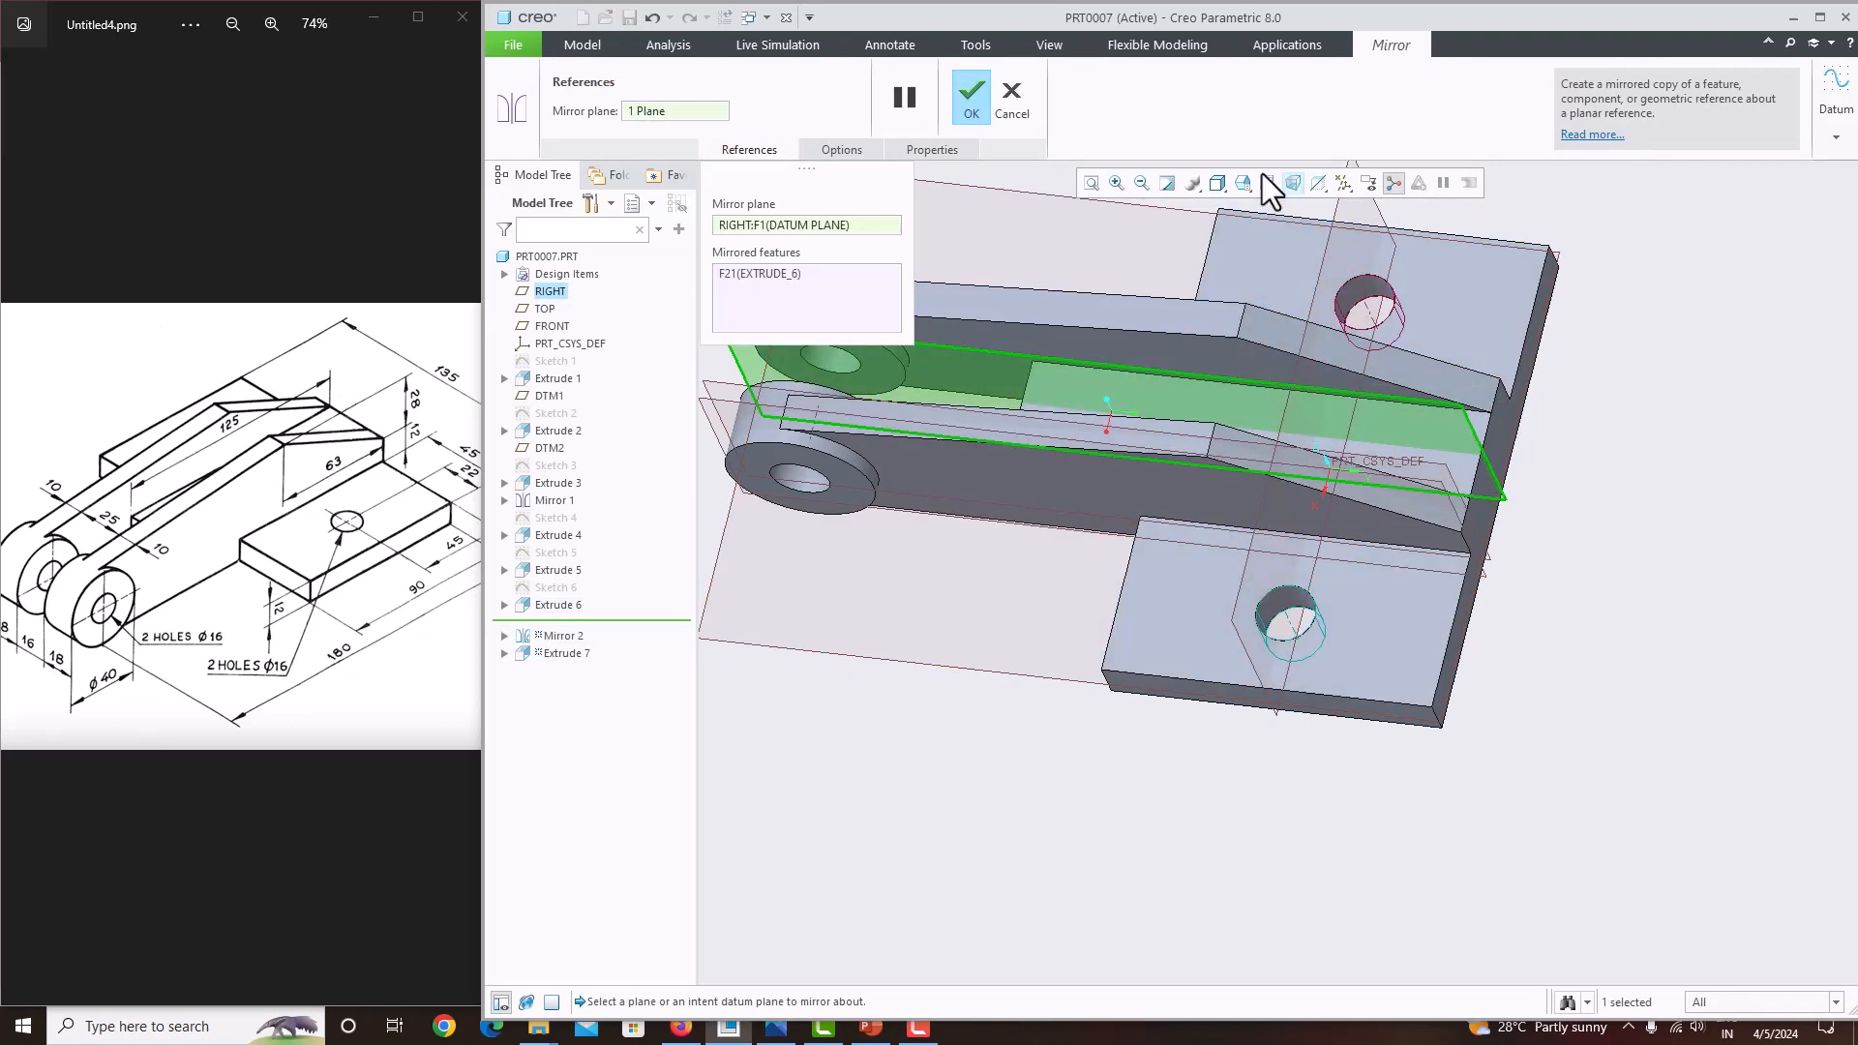
pyautogui.click(971, 102)
# Return the model to its default orientation and hide the datum display.
pyautogui.hotkey('ctrl', 'd')
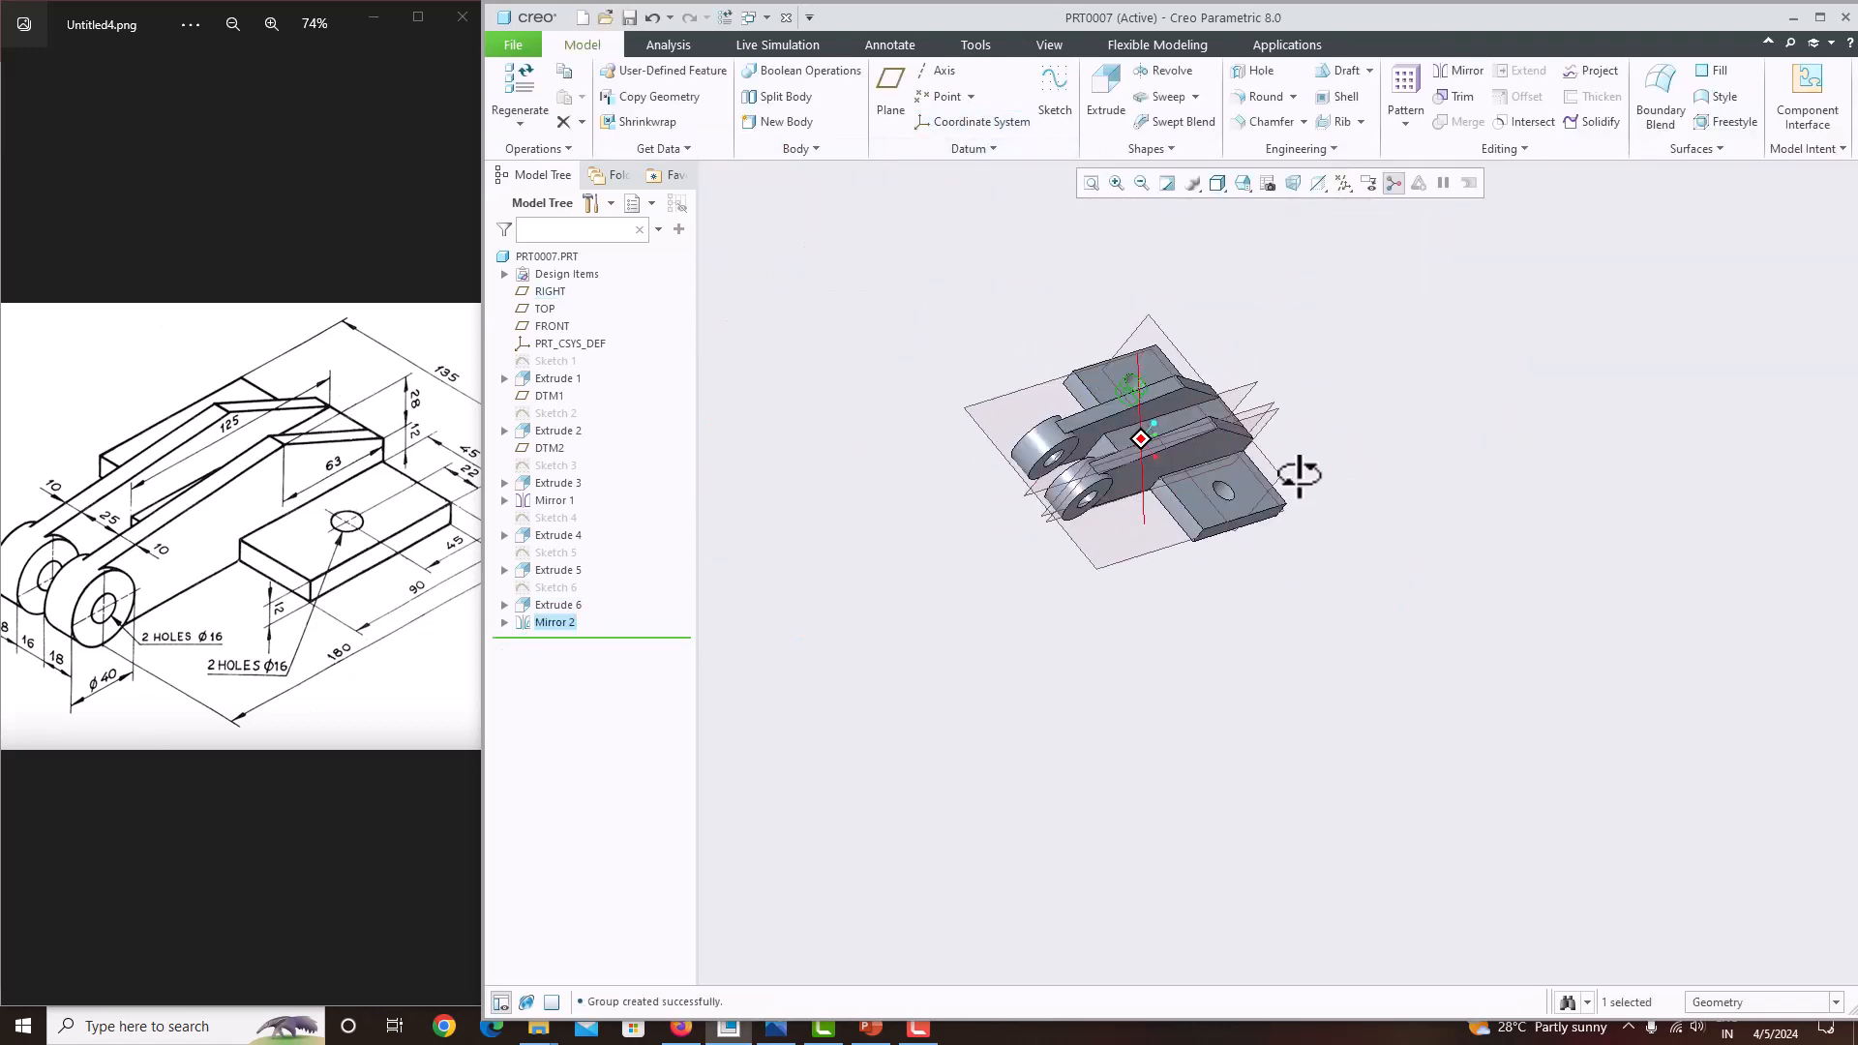
pyautogui.click(1343, 185)
pyautogui.click(1345, 204)
pyautogui.click(1345, 436)
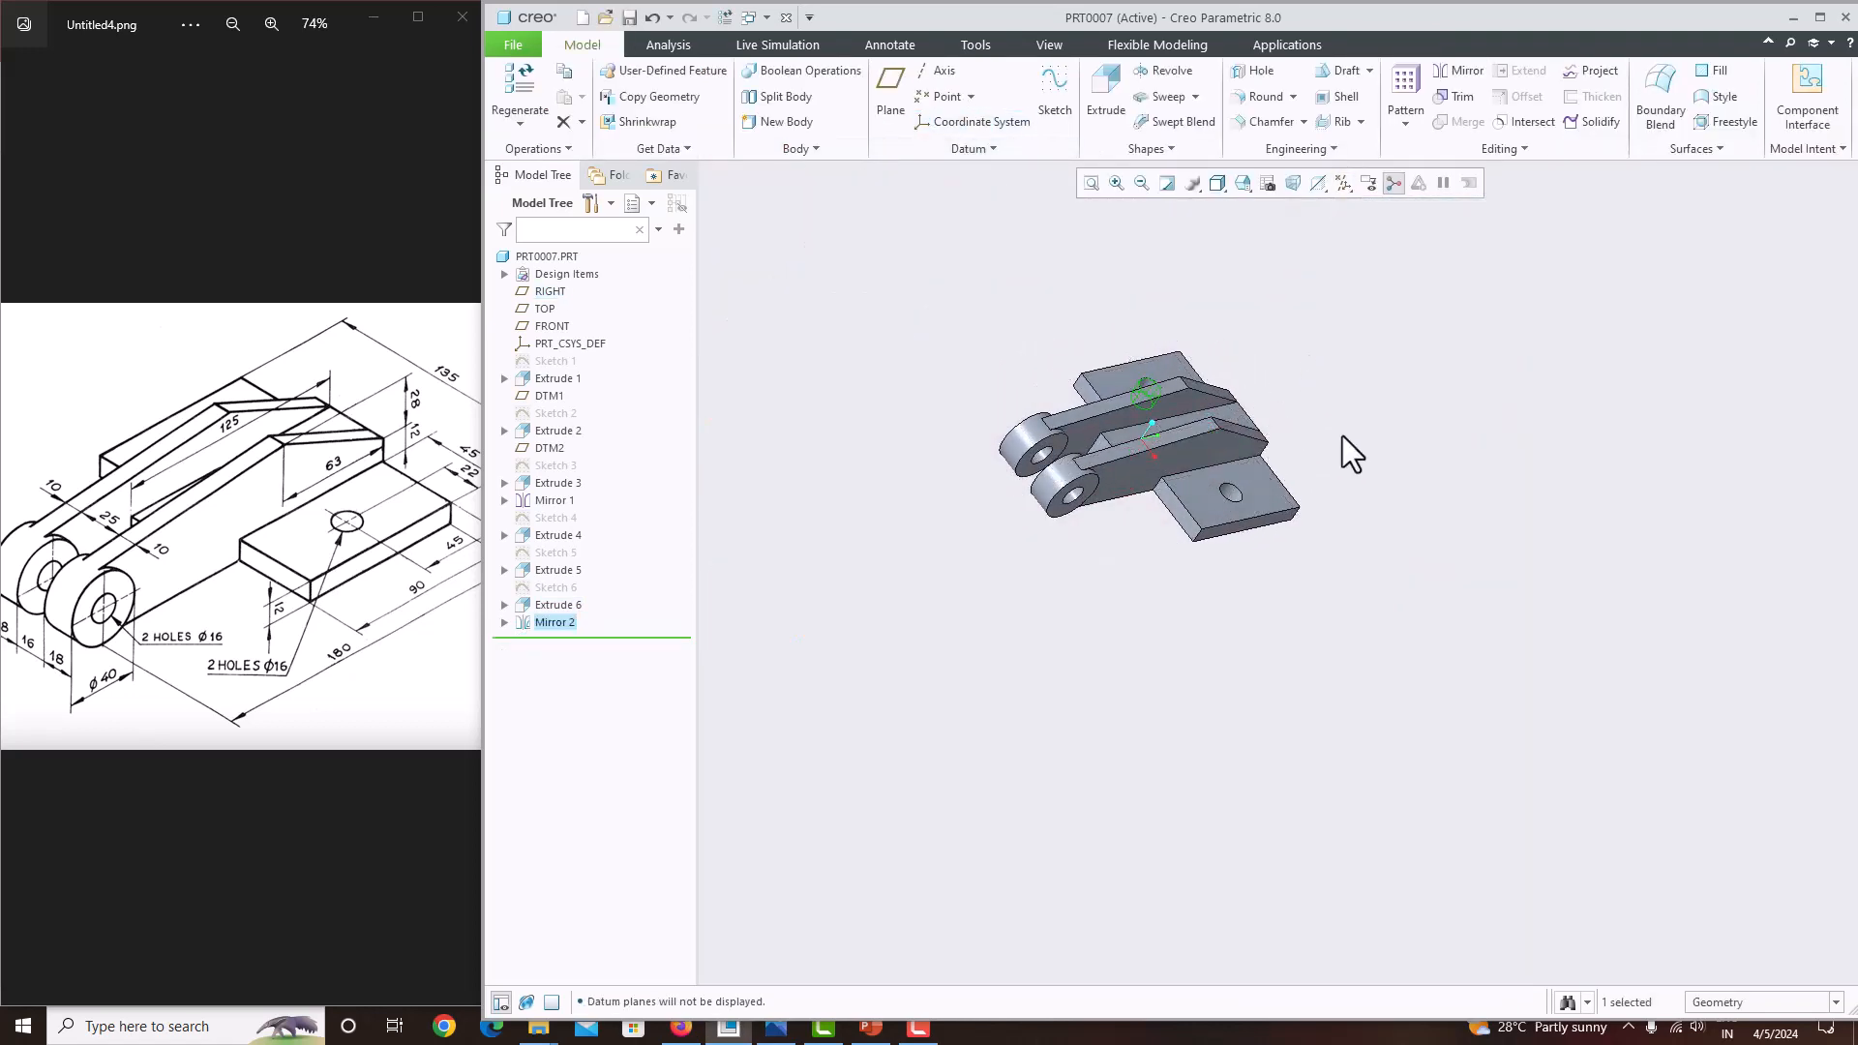
pyautogui.click(1343, 436)
pyautogui.moveTo(1343, 436); pyautogui.dragTo(1306, 453, button='middle')
# Set the display style to Shading With Edges and maximize the modelling window to view the finished bracket.
pyautogui.click(1220, 187)
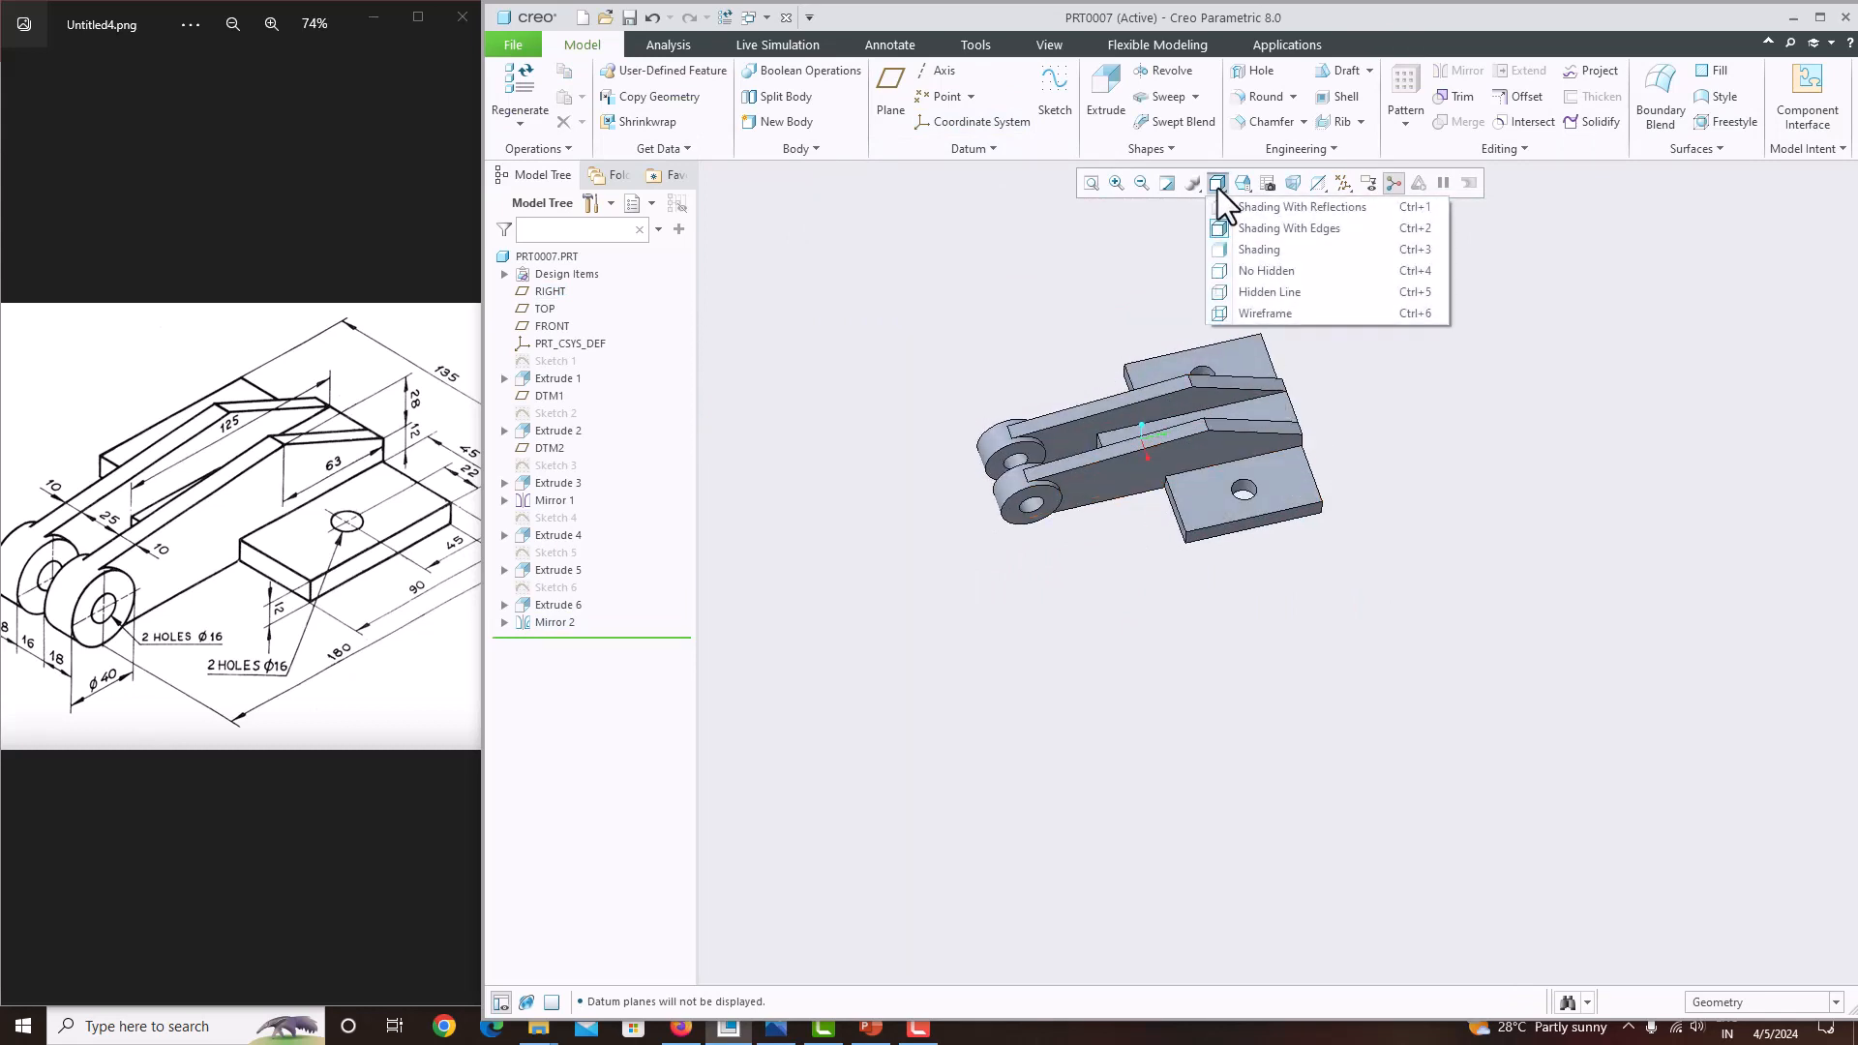
pyautogui.click(1234, 224)
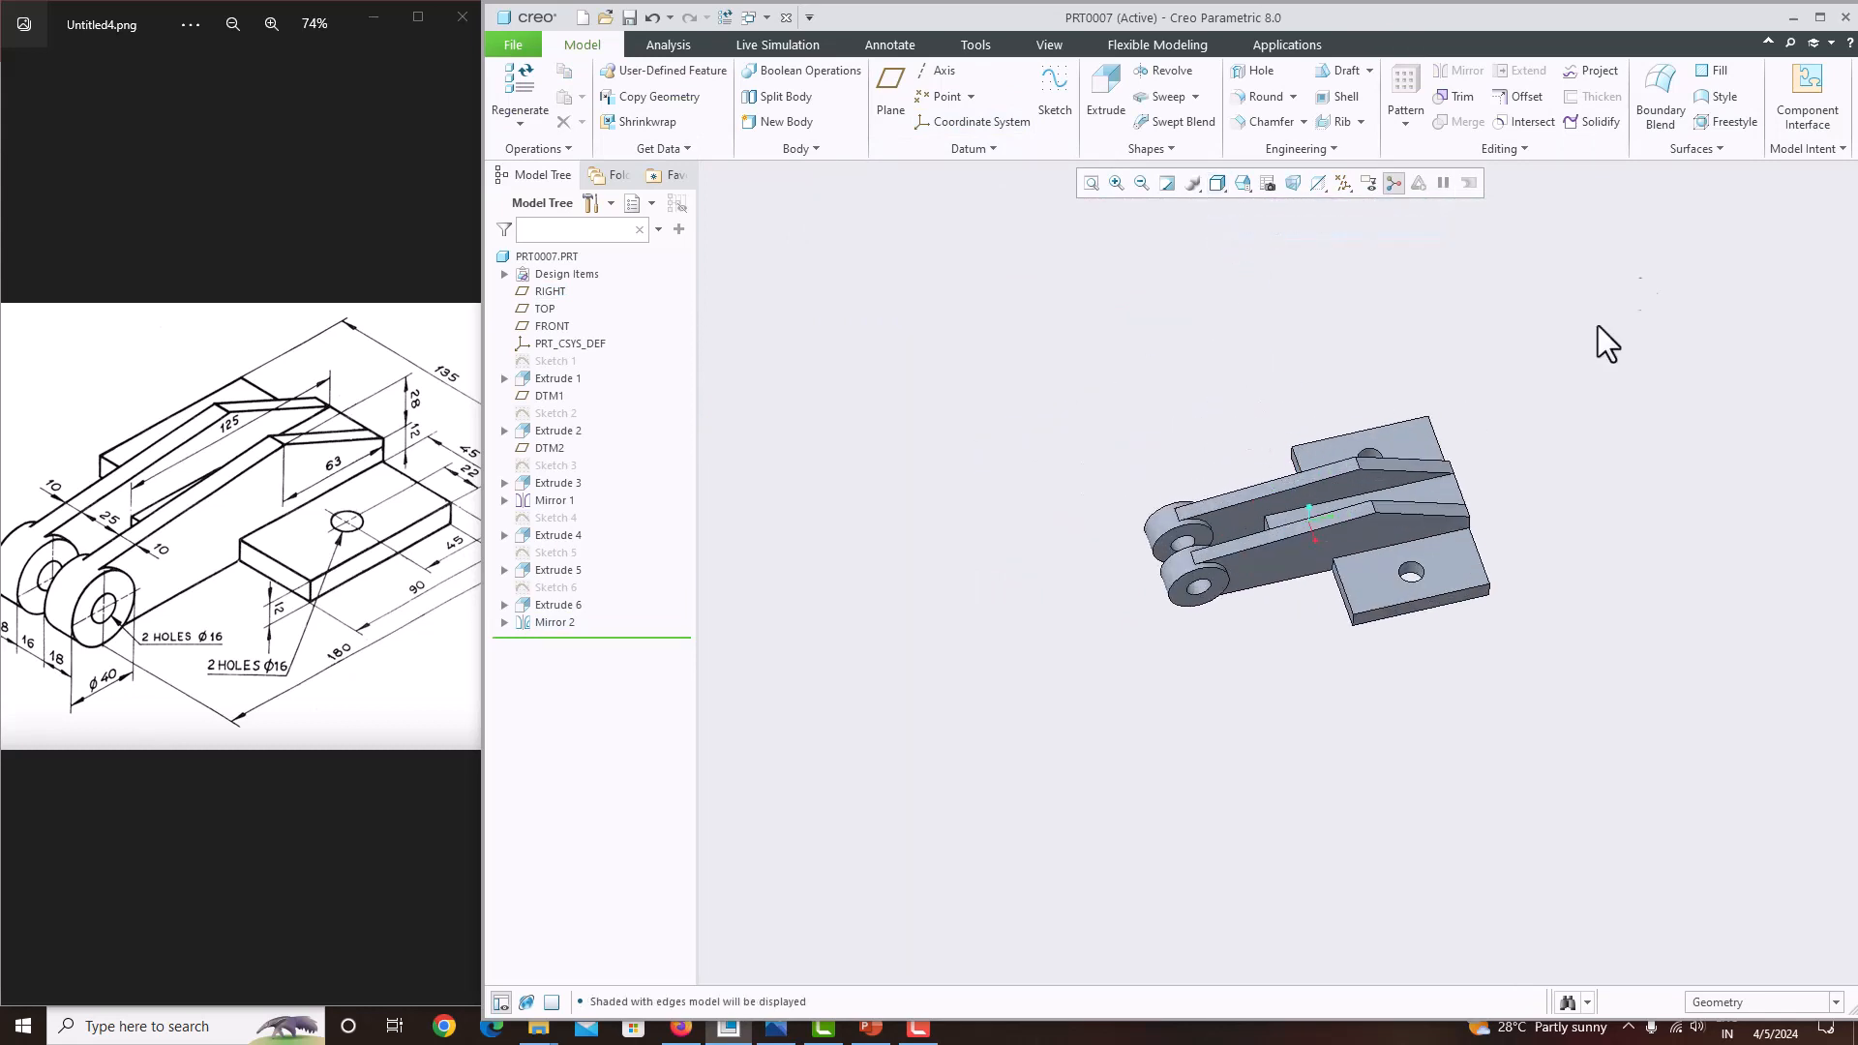
pyautogui.click(1819, 17)
pyautogui.moveTo(1232, 560)
pyautogui.mouseDown(button='middle')
pyautogui.moveTo(1207, 569)
pyautogui.moveTo(1279, 543)
pyautogui.mouseUp(button='middle')
pyautogui.scroll(-4, 1281, 544)
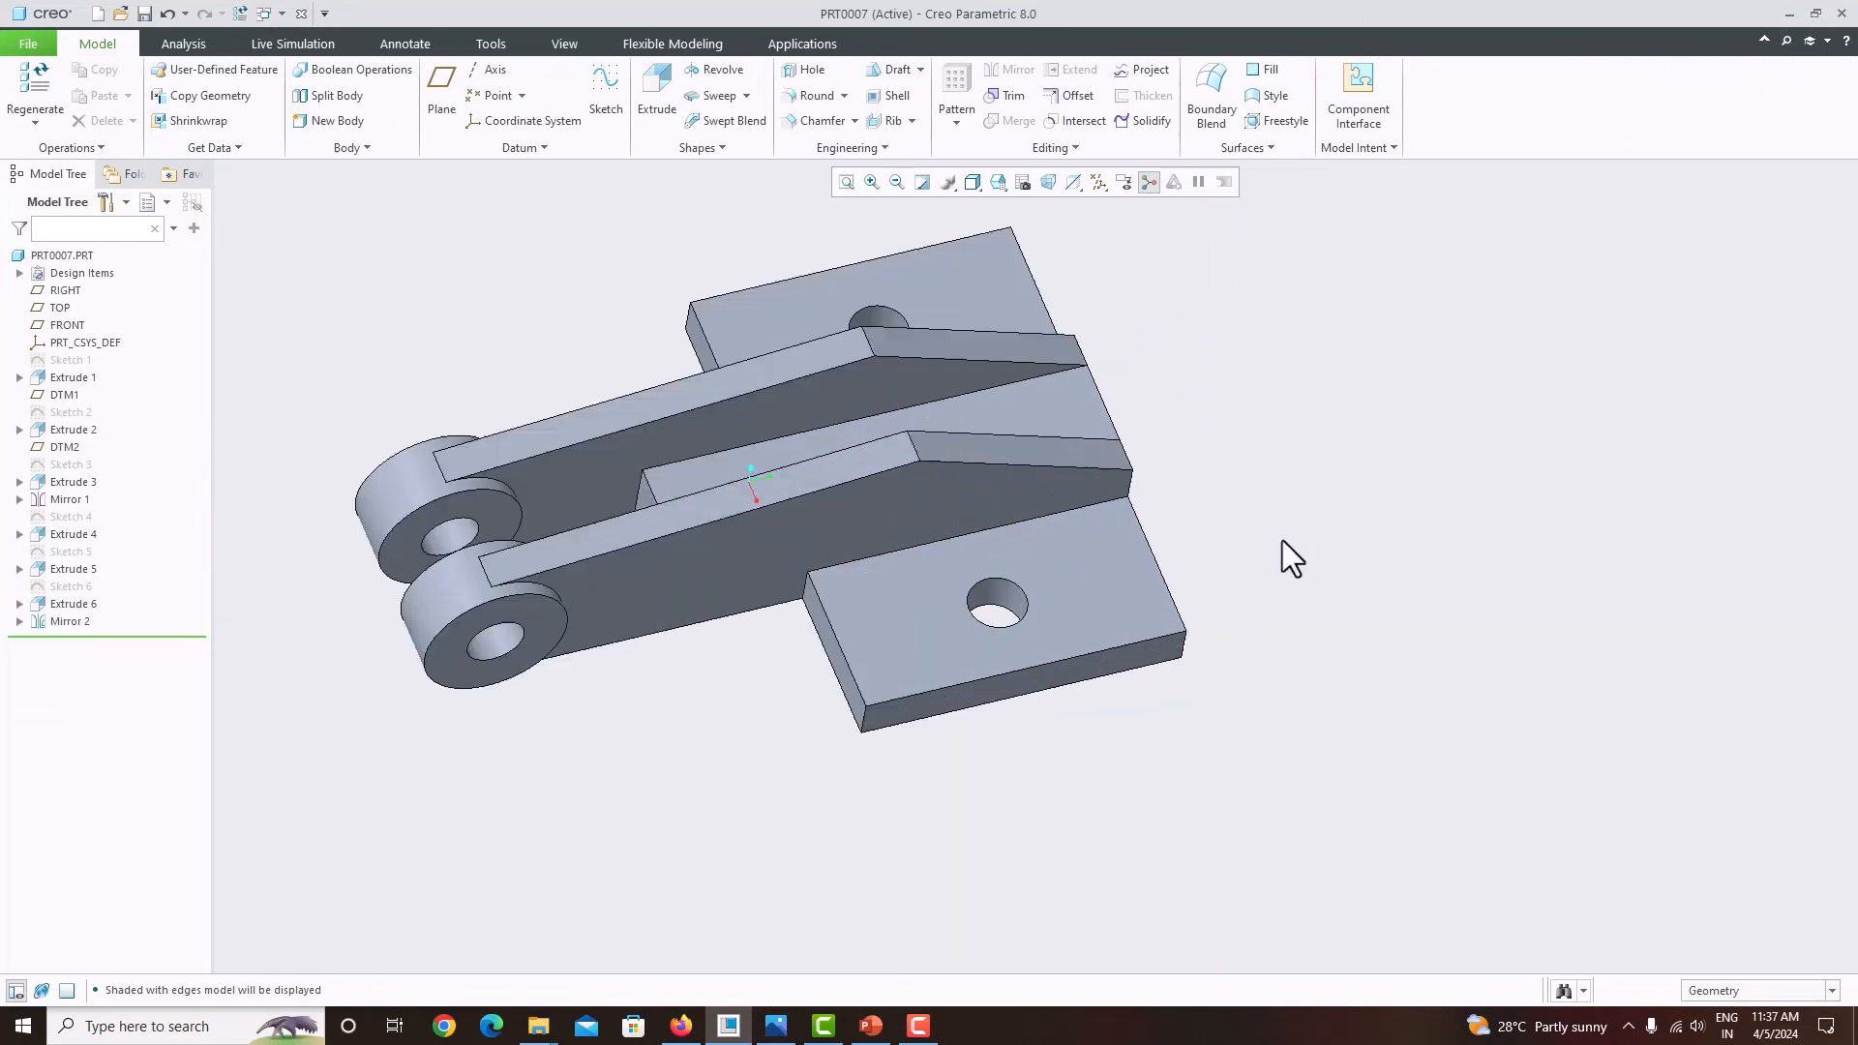
pyautogui.scroll(3, 1281, 546)
pyautogui.scroll(-2, 1249, 489)
pyautogui.moveTo(1210, 492)
pyautogui.mouseDown(button='middle')
pyautogui.moveTo(1257, 527)
pyautogui.moveTo(1178, 485)
pyautogui.moveTo(1377, 402)
pyautogui.moveTo(1497, 497)
pyautogui.moveTo(1185, 602)
pyautogui.moveTo(1086, 605)
pyautogui.moveTo(1140, 672)
pyautogui.moveTo(1132, 656)
pyautogui.moveTo(1277, 577)
pyautogui.moveTo(1438, 681)
pyautogui.moveTo(1350, 705)
pyautogui.mouseUp(button='middle')
pyautogui.scroll(3, 1350, 705)
pyautogui.moveTo(1316, 822); pyautogui.dragTo(1272, 761, button='middle')
pyautogui.scroll(-3, 1286, 795)
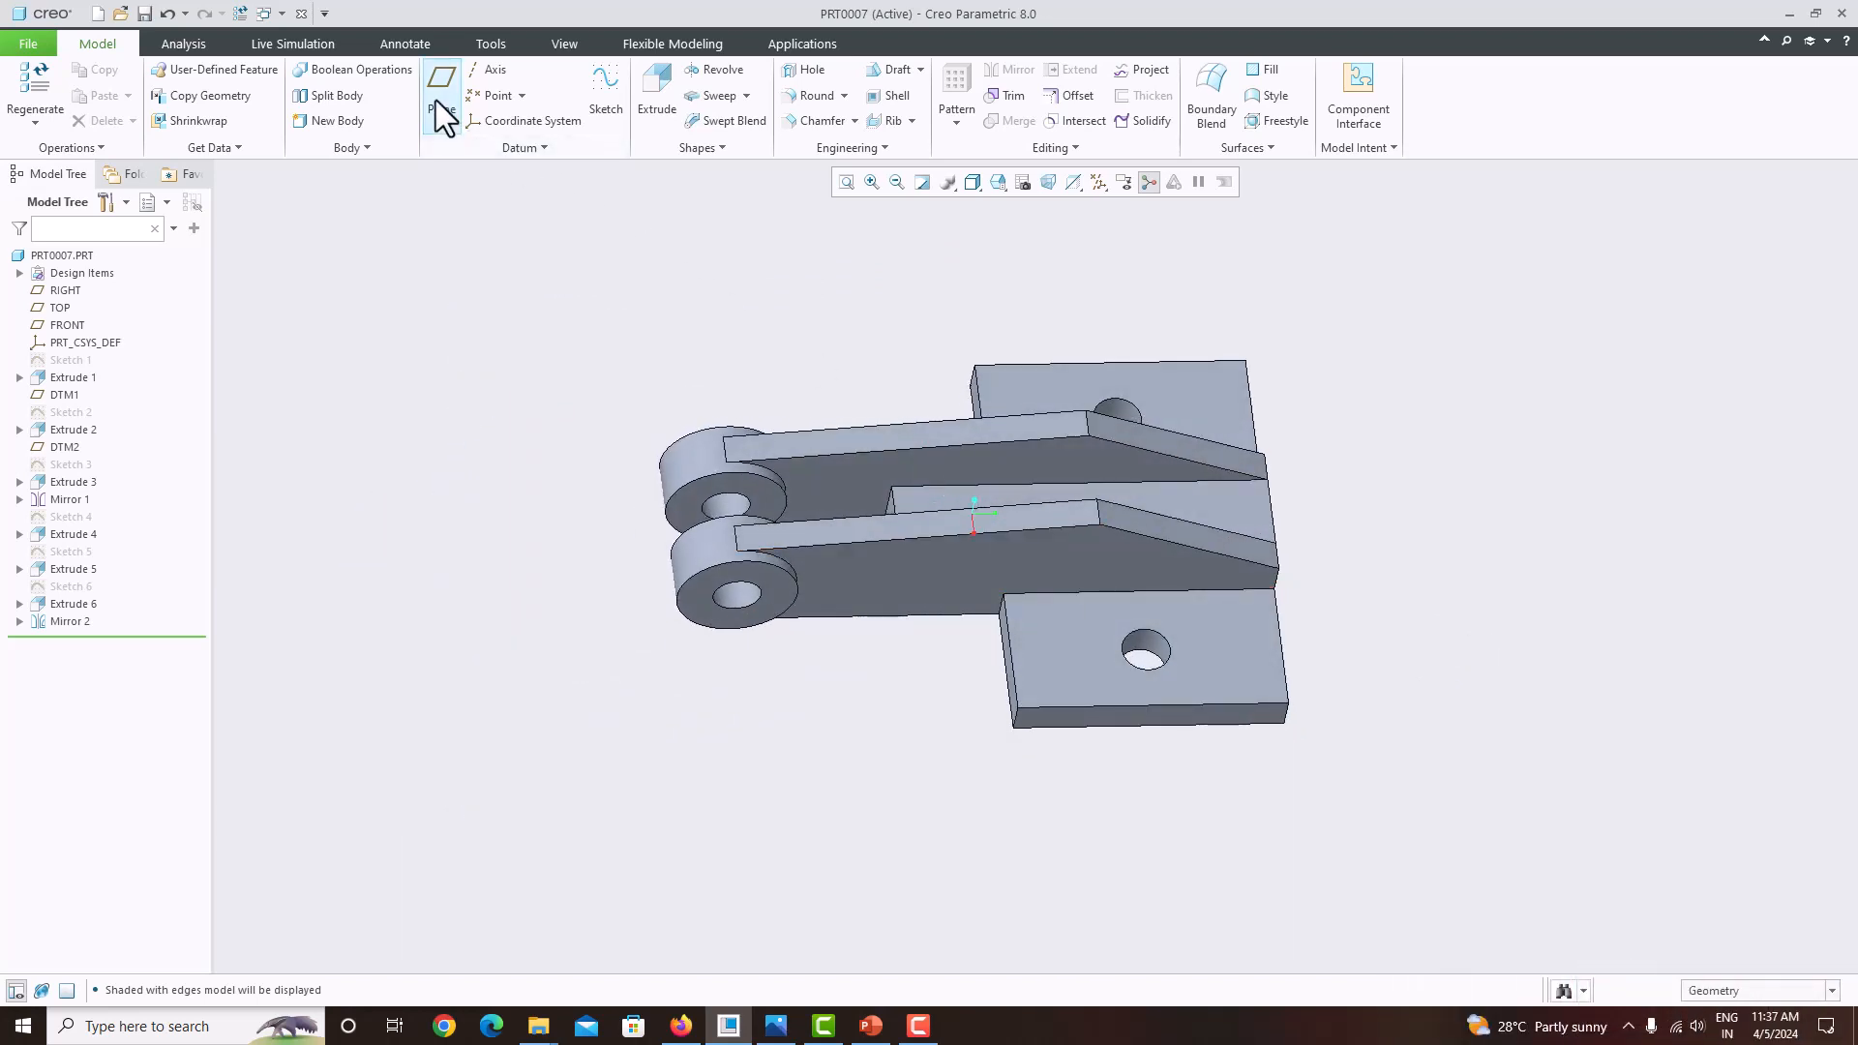
# Apply the red appearance to the entire bracket part.
pyautogui.click(541, 49)
pyautogui.click(223, 118)
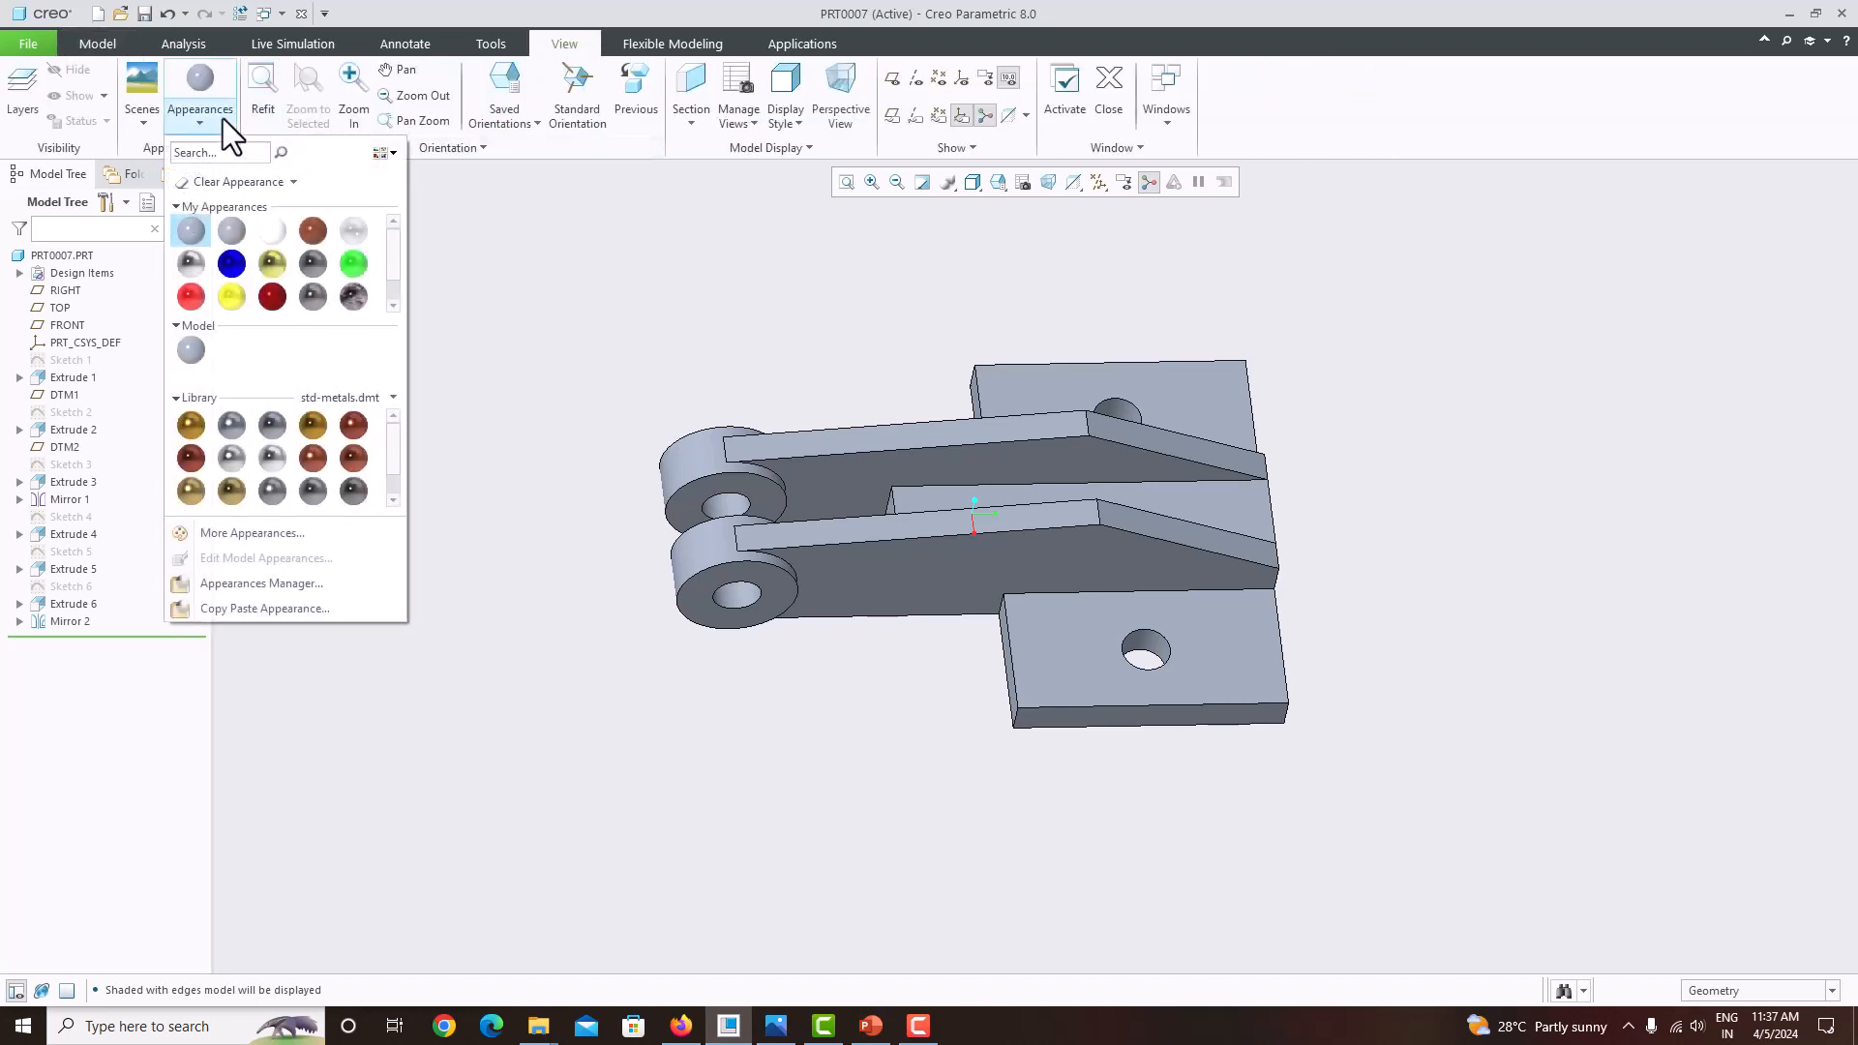
pyautogui.click(197, 295)
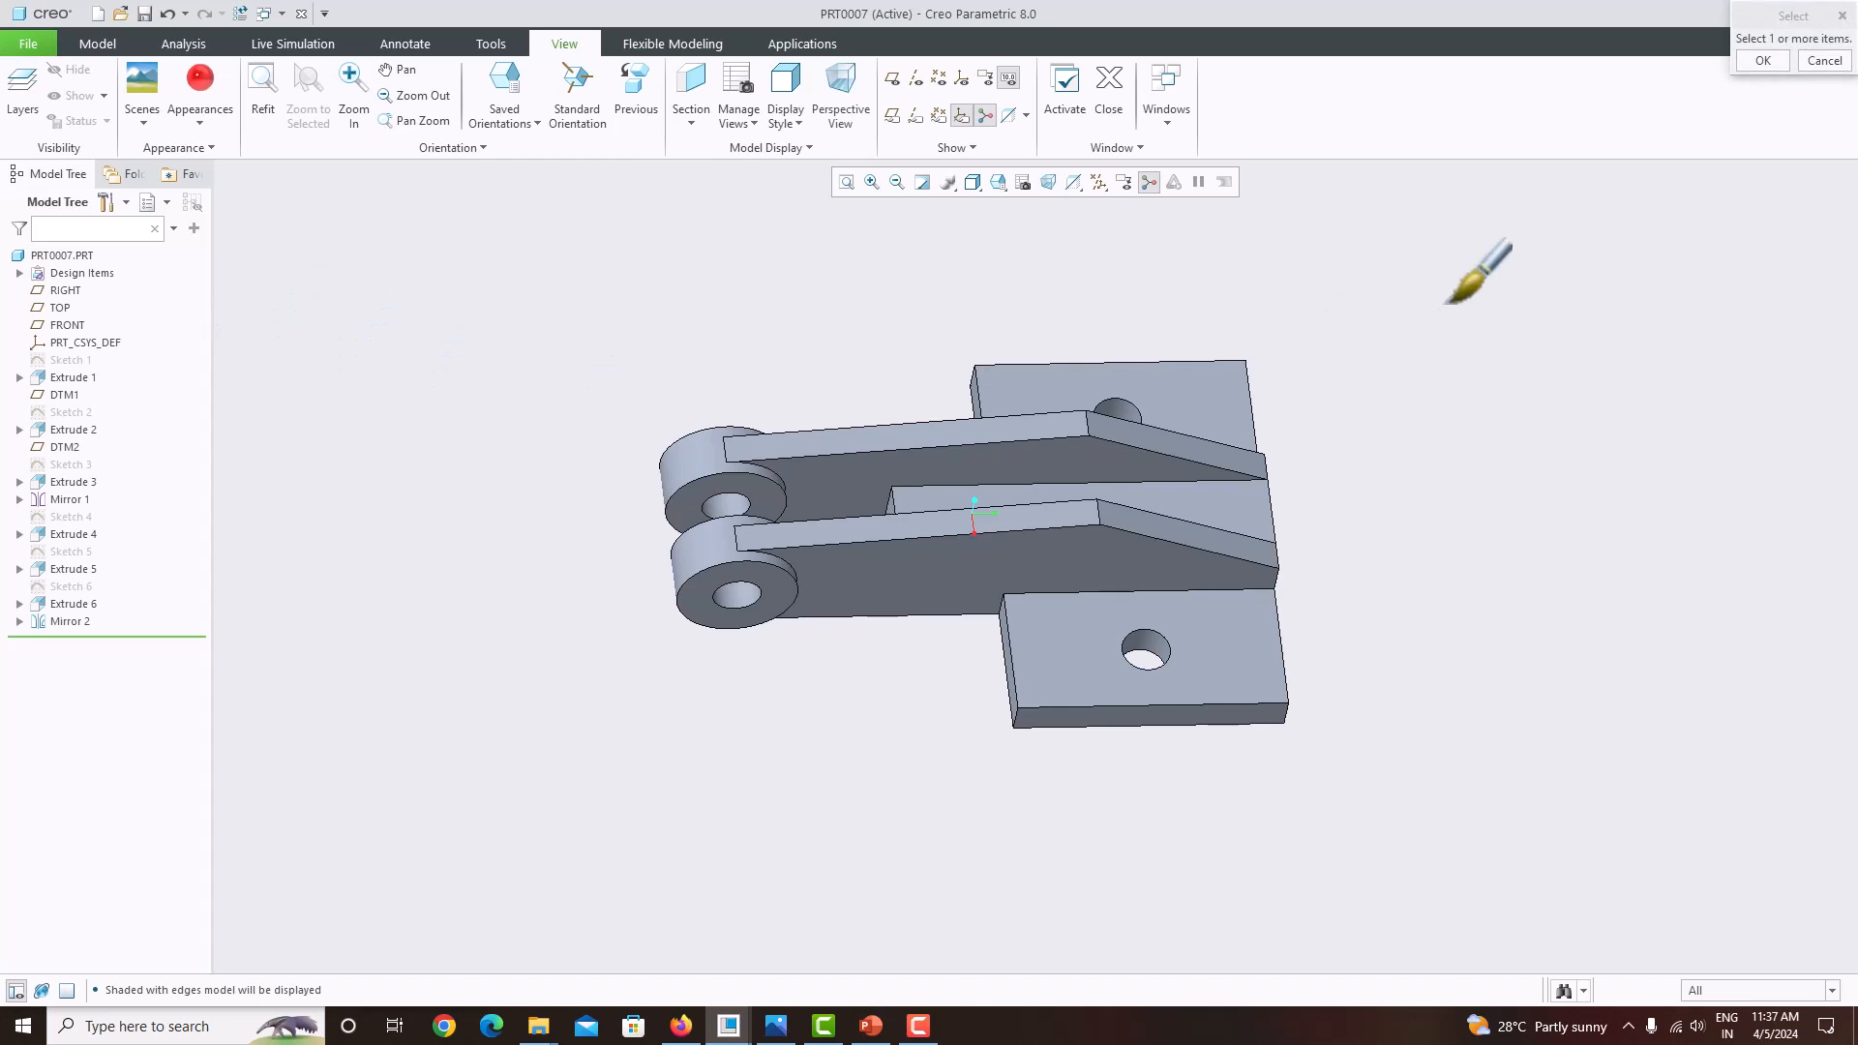
pyautogui.click(67, 257)
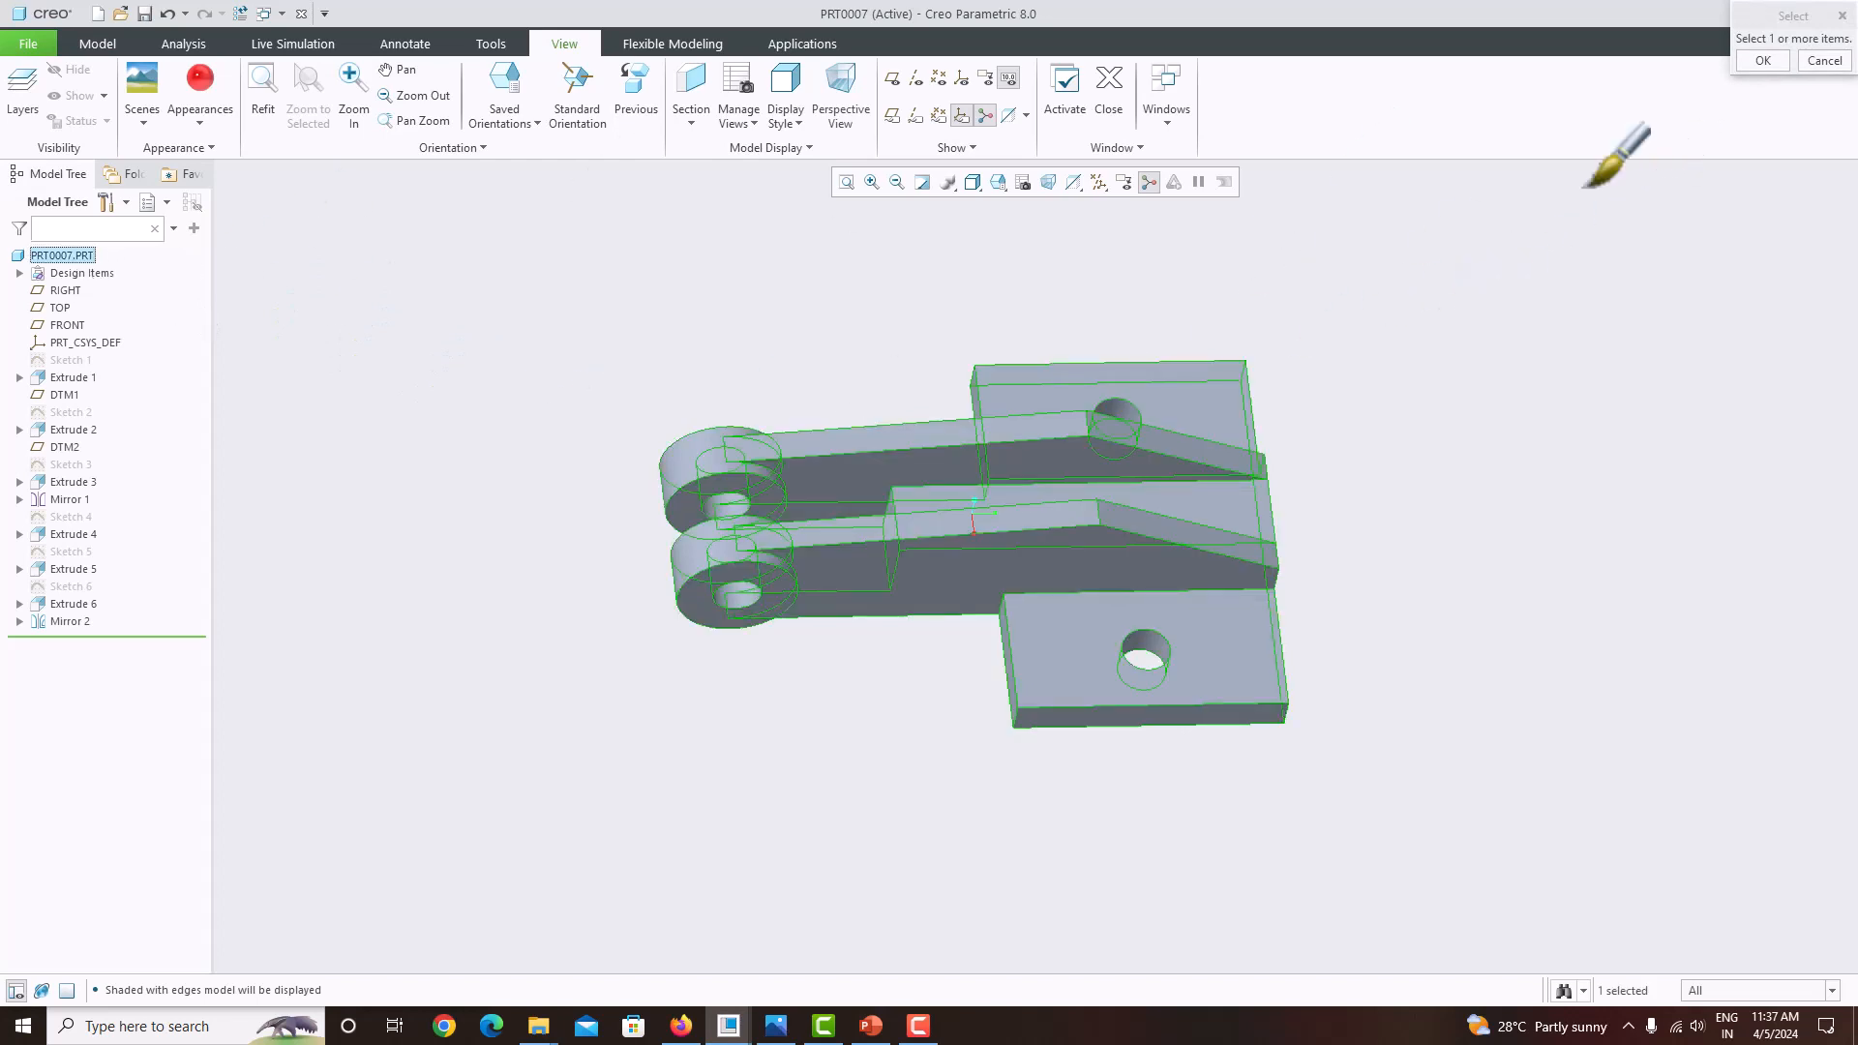
pyautogui.click(1763, 60)
pyautogui.scroll(2, 1481, 352)
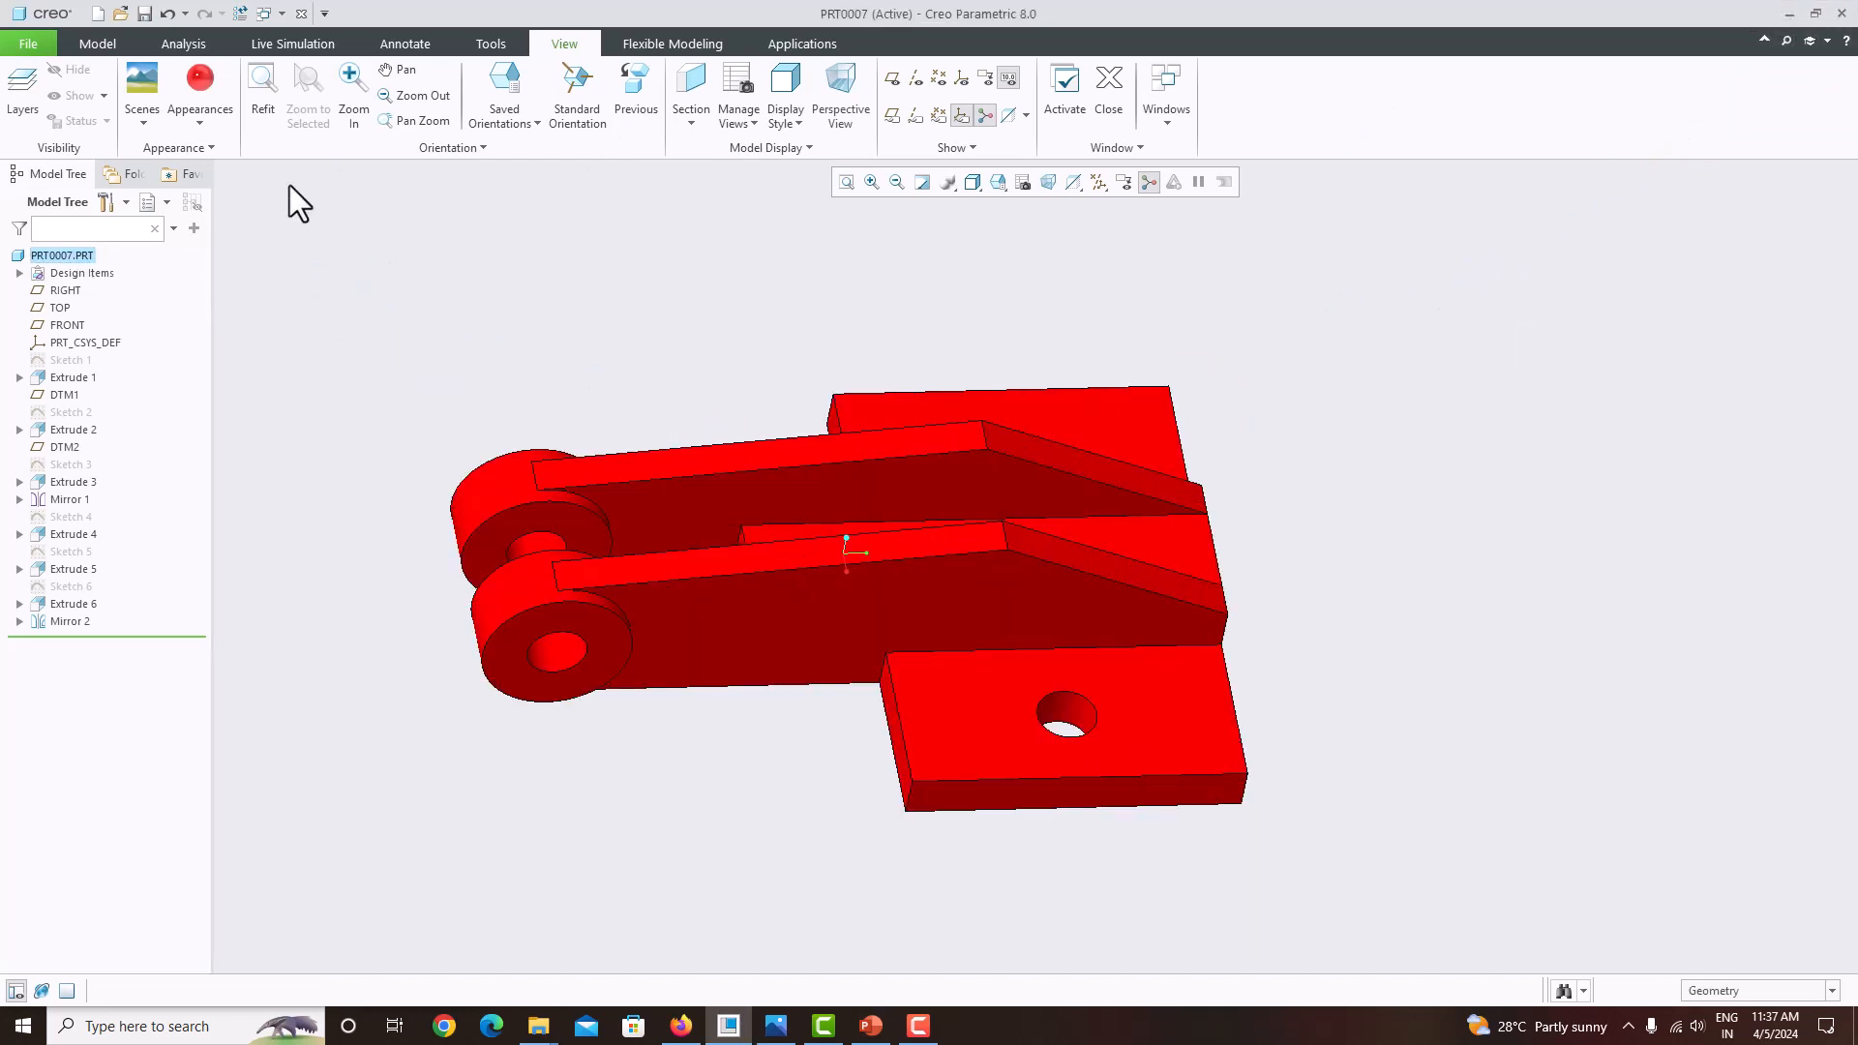
# Apply the white appearance to the inner surfaces of both base plate holes and both boss holes.
pyautogui.click(210, 121)
pyautogui.click(242, 223)
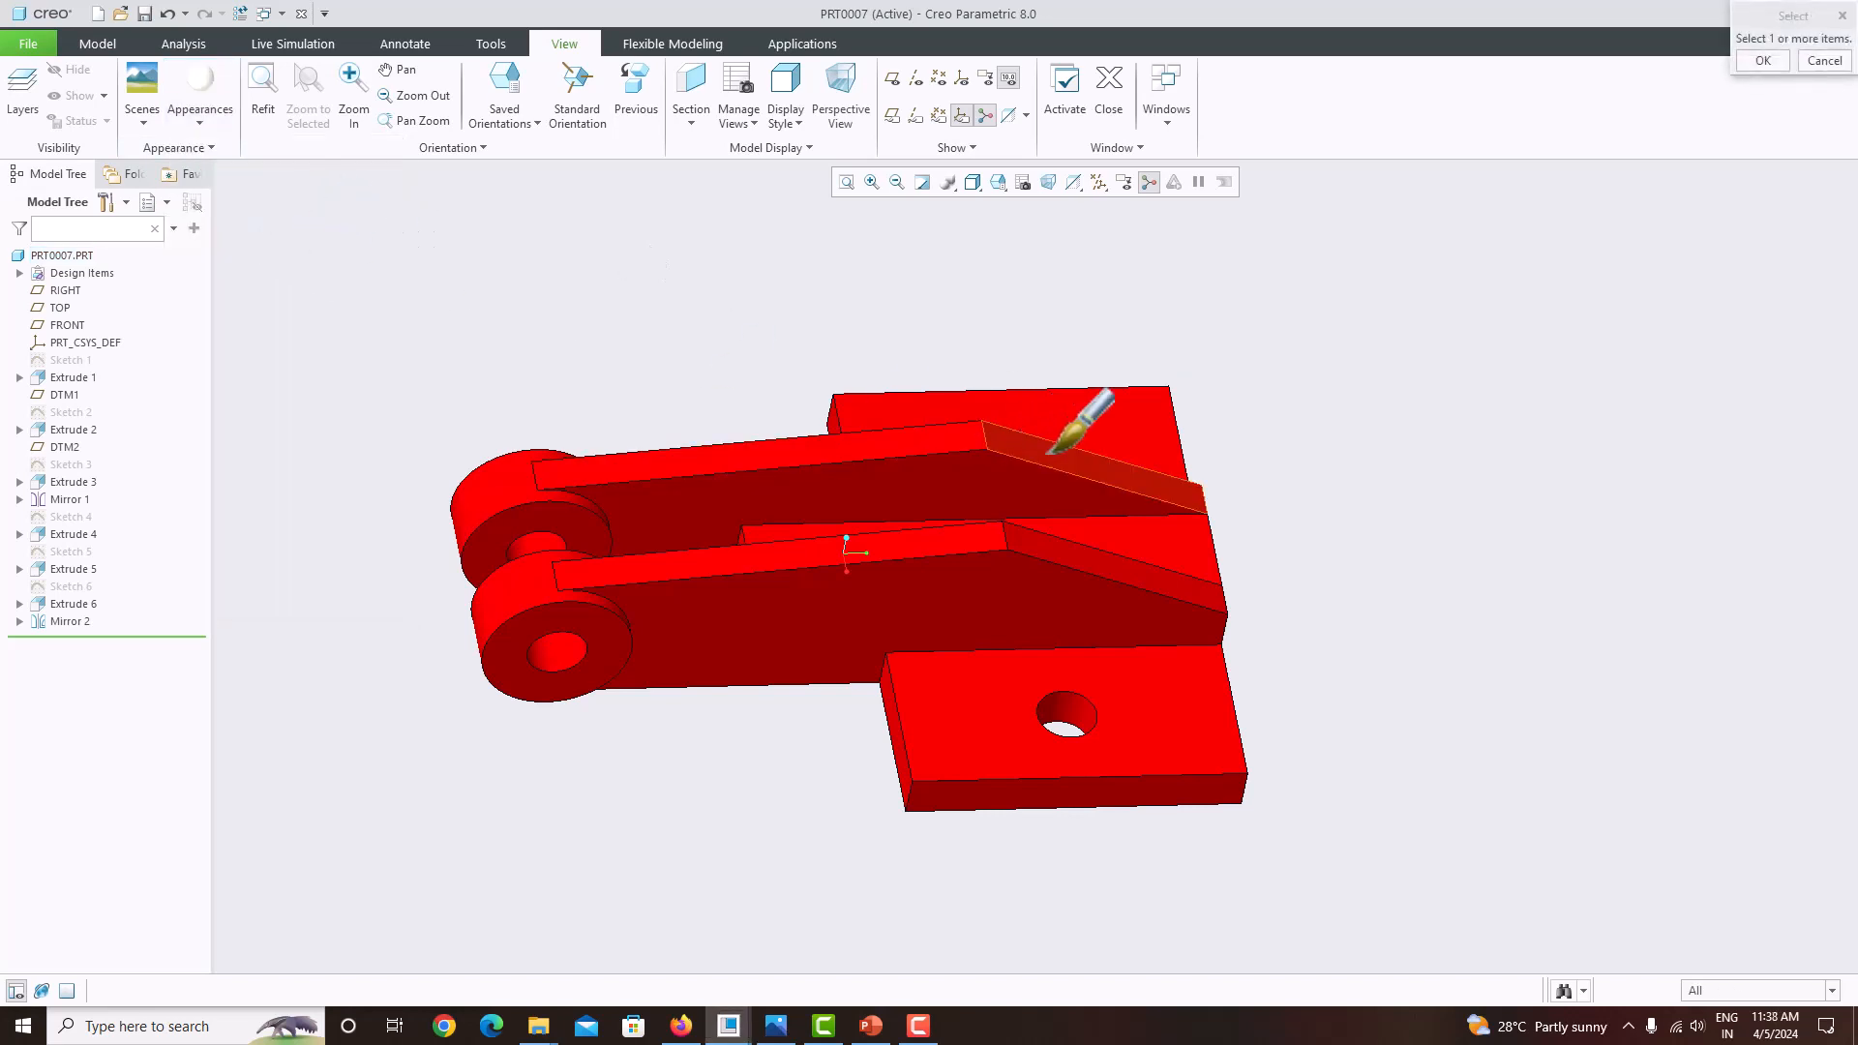
pyautogui.moveTo(1053, 451)
pyautogui.mouseDown(button='middle')
pyautogui.moveTo(1070, 519)
pyautogui.moveTo(1055, 789)
pyautogui.moveTo(992, 764)
pyautogui.mouseUp(button='middle')
pyautogui.scroll(3, 1011, 743)
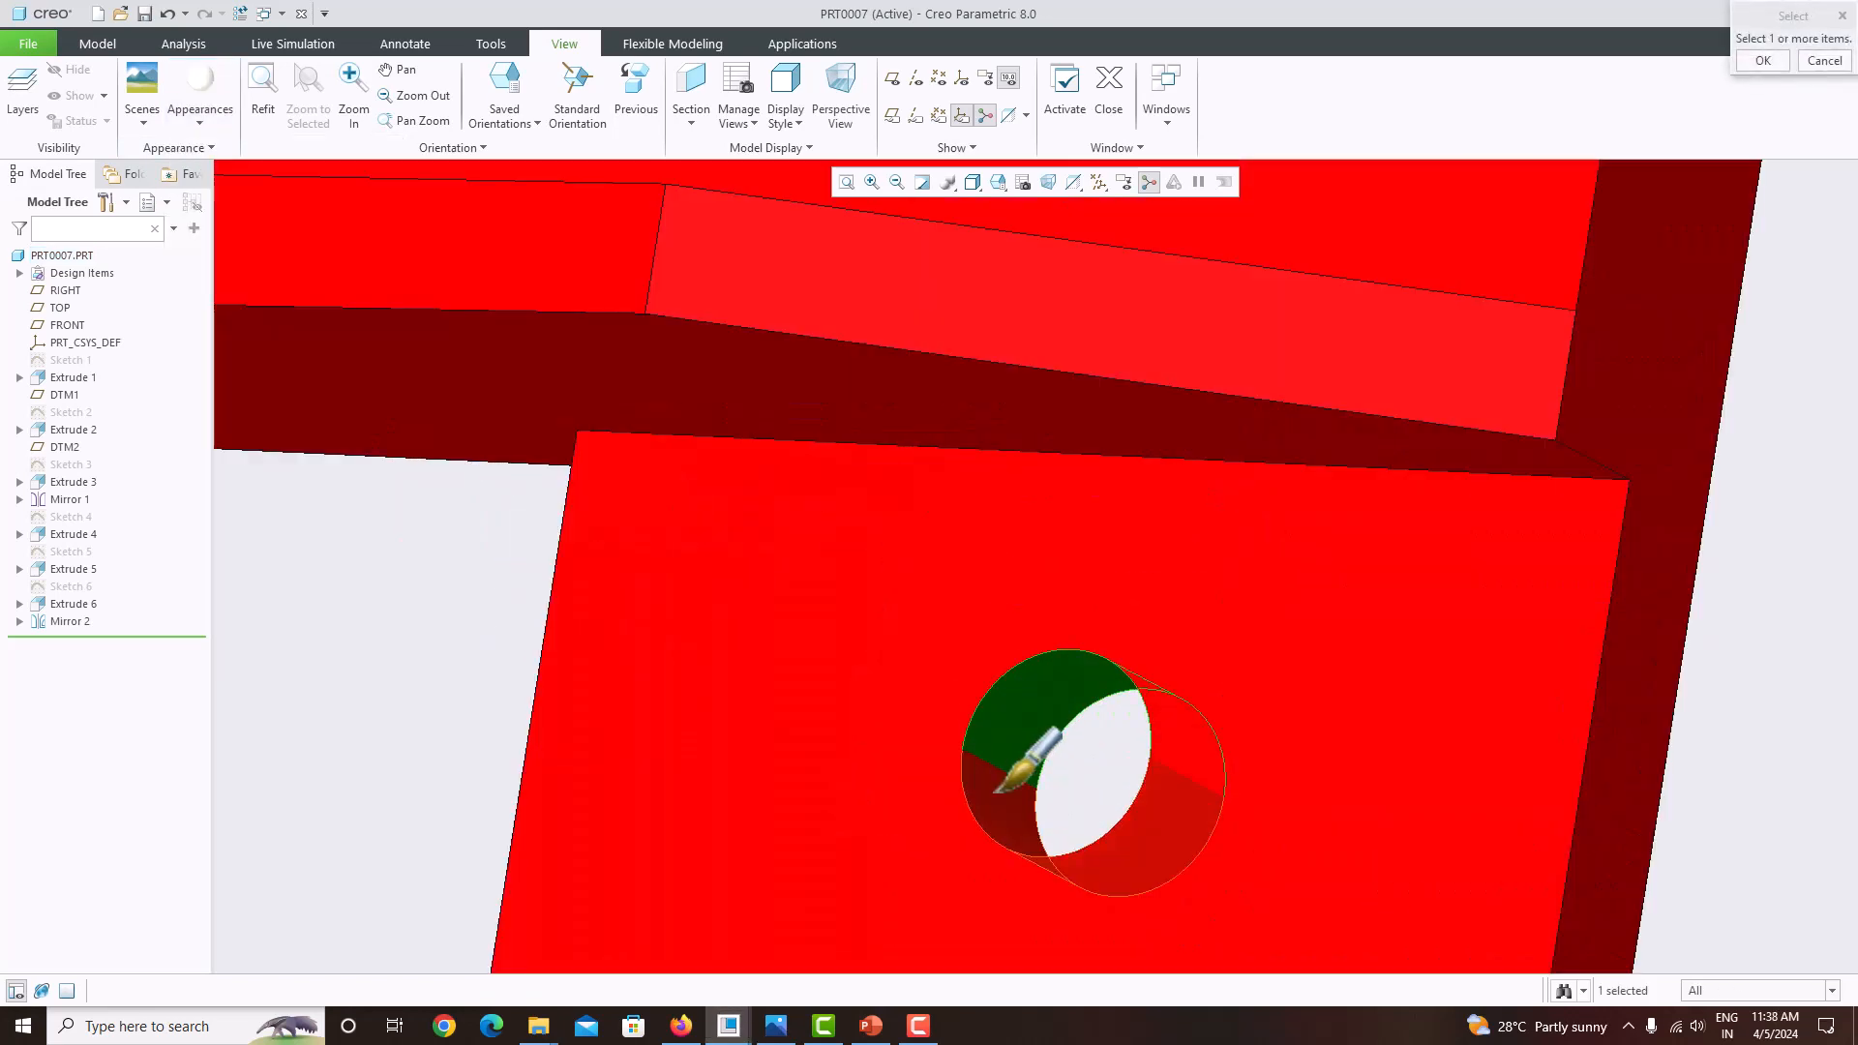
pyautogui.click(995, 793)
pyautogui.scroll(-4, 997, 718)
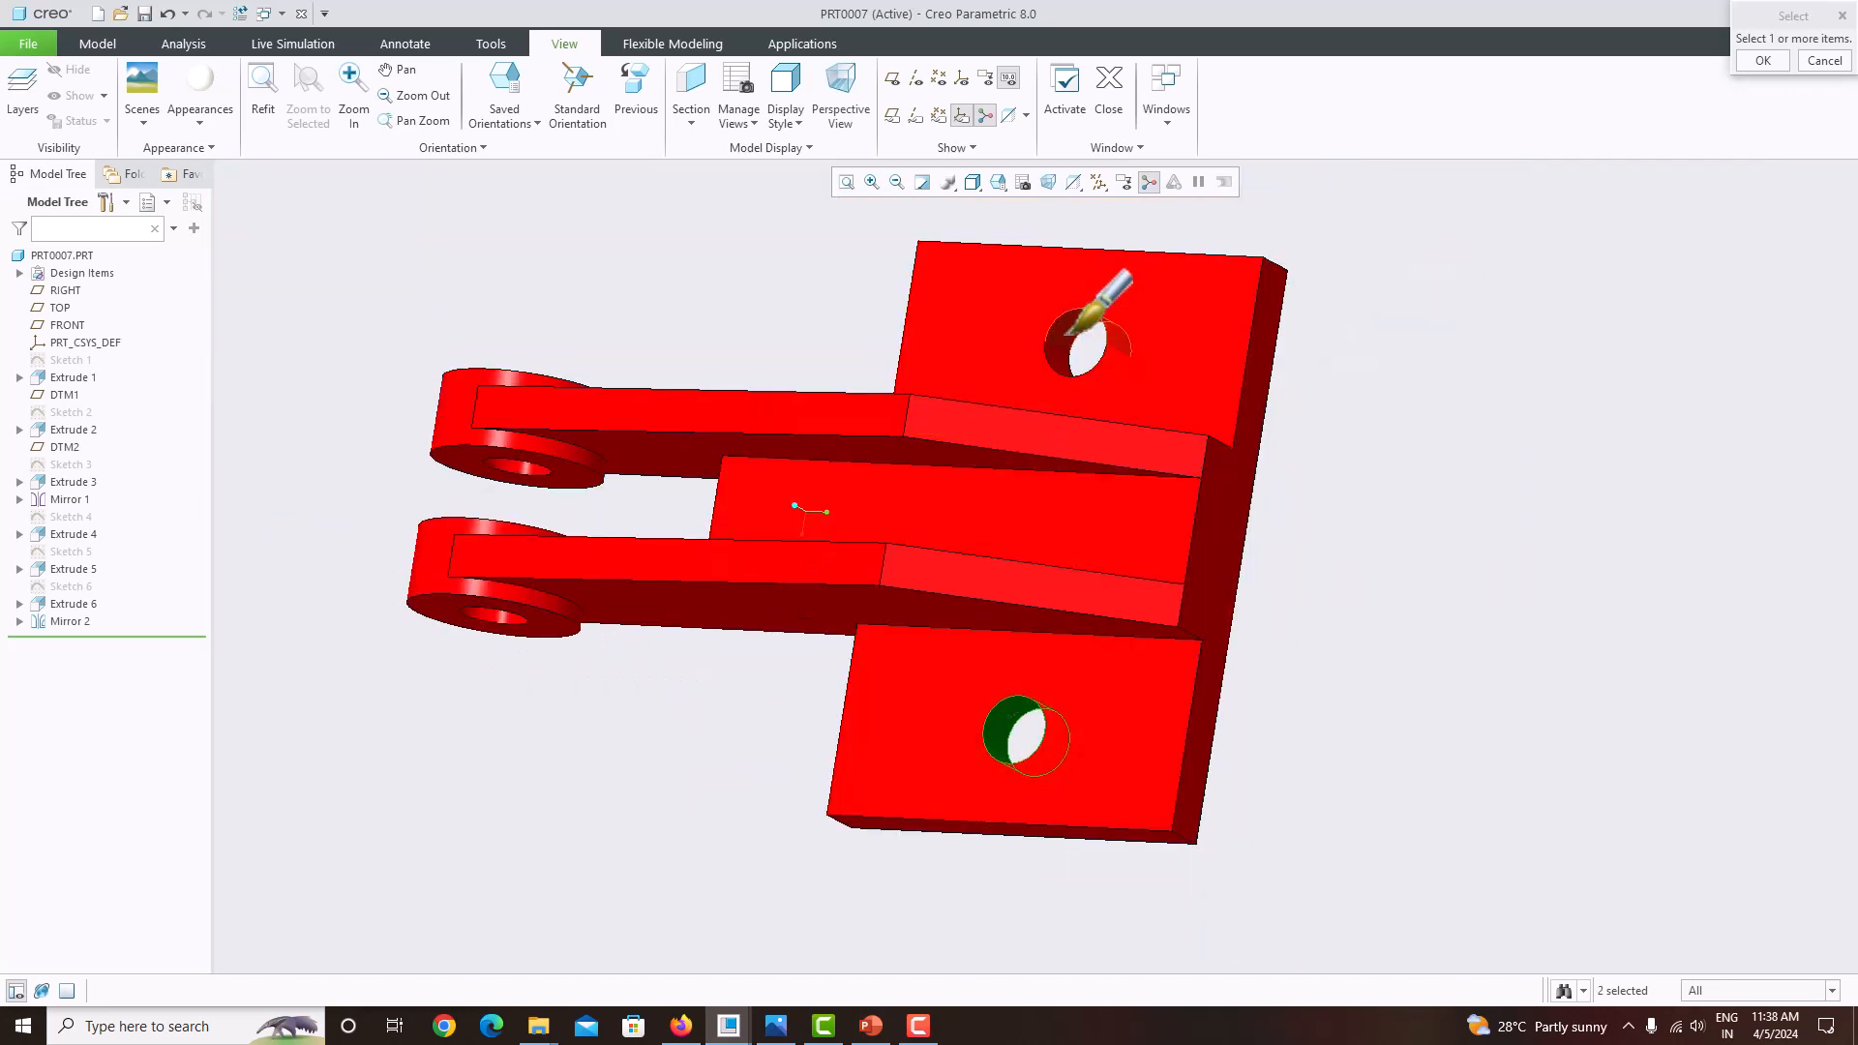
pyautogui.click(1065, 365)
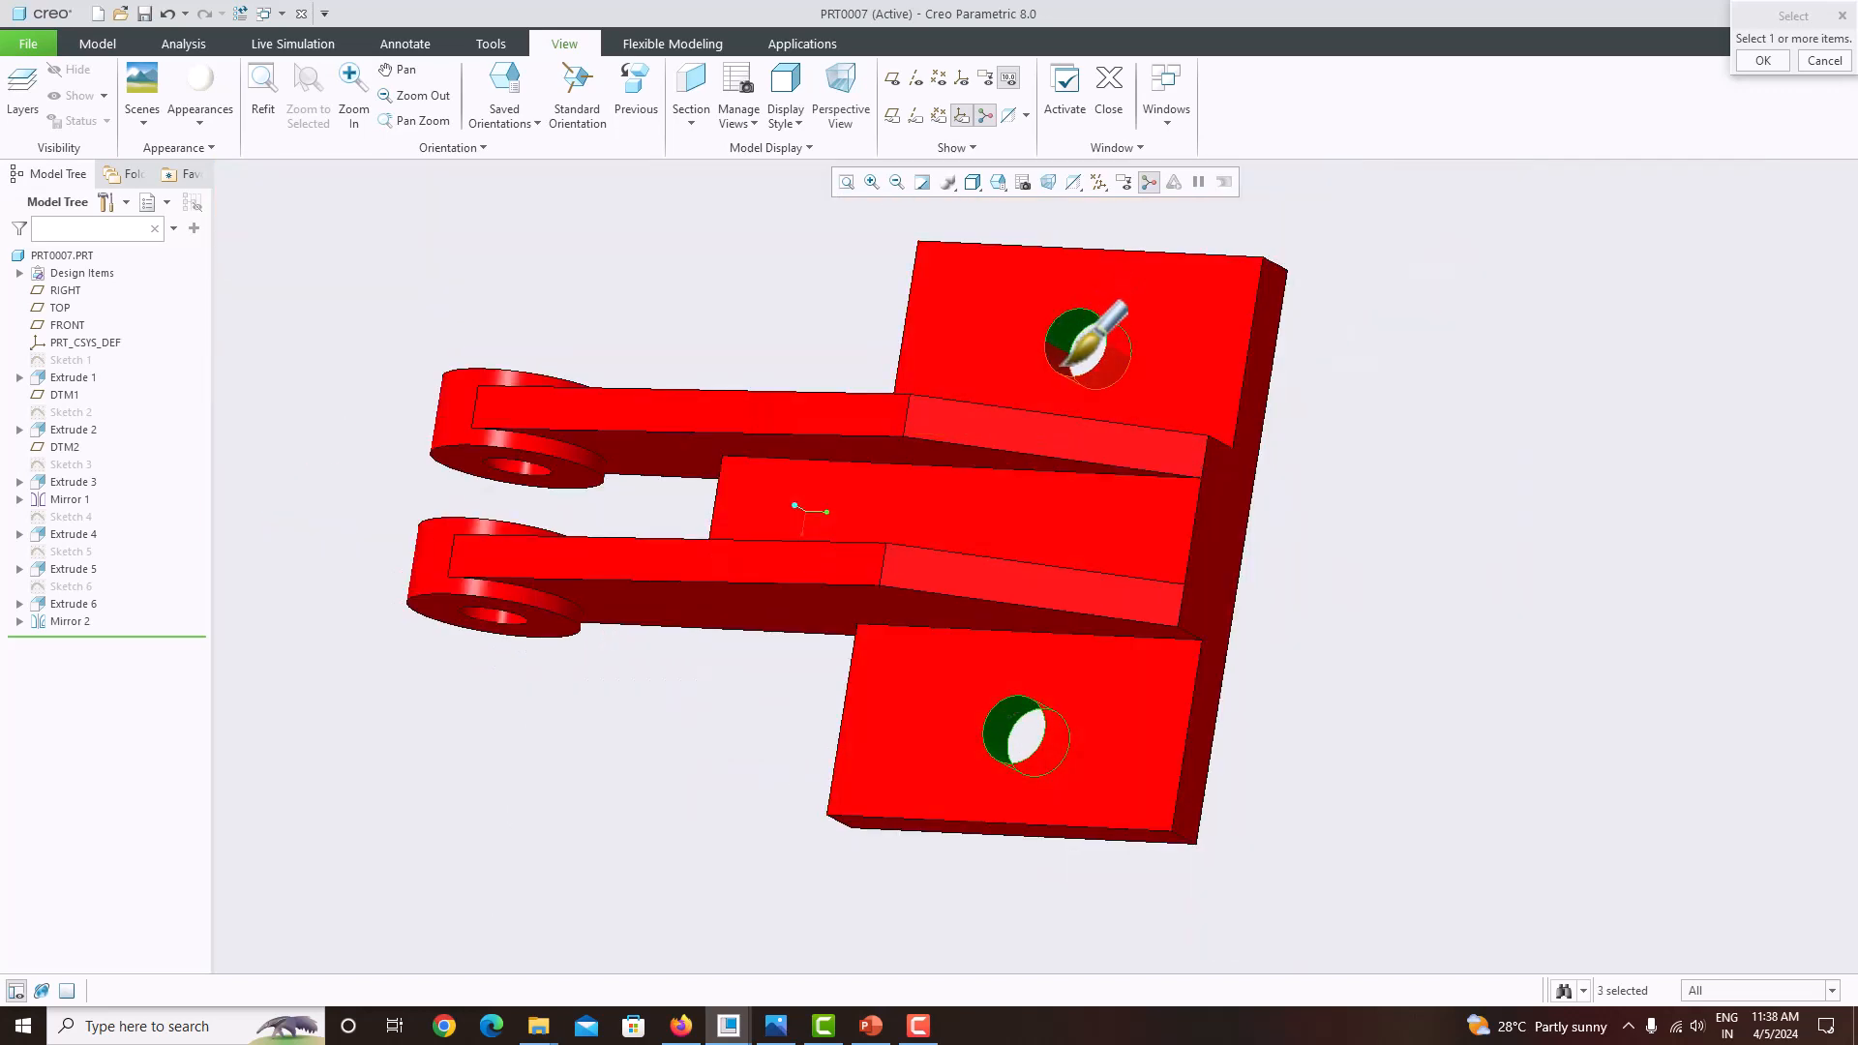
pyautogui.click(510, 471)
pyautogui.moveTo(630, 431); pyautogui.dragTo(651, 340, button='middle')
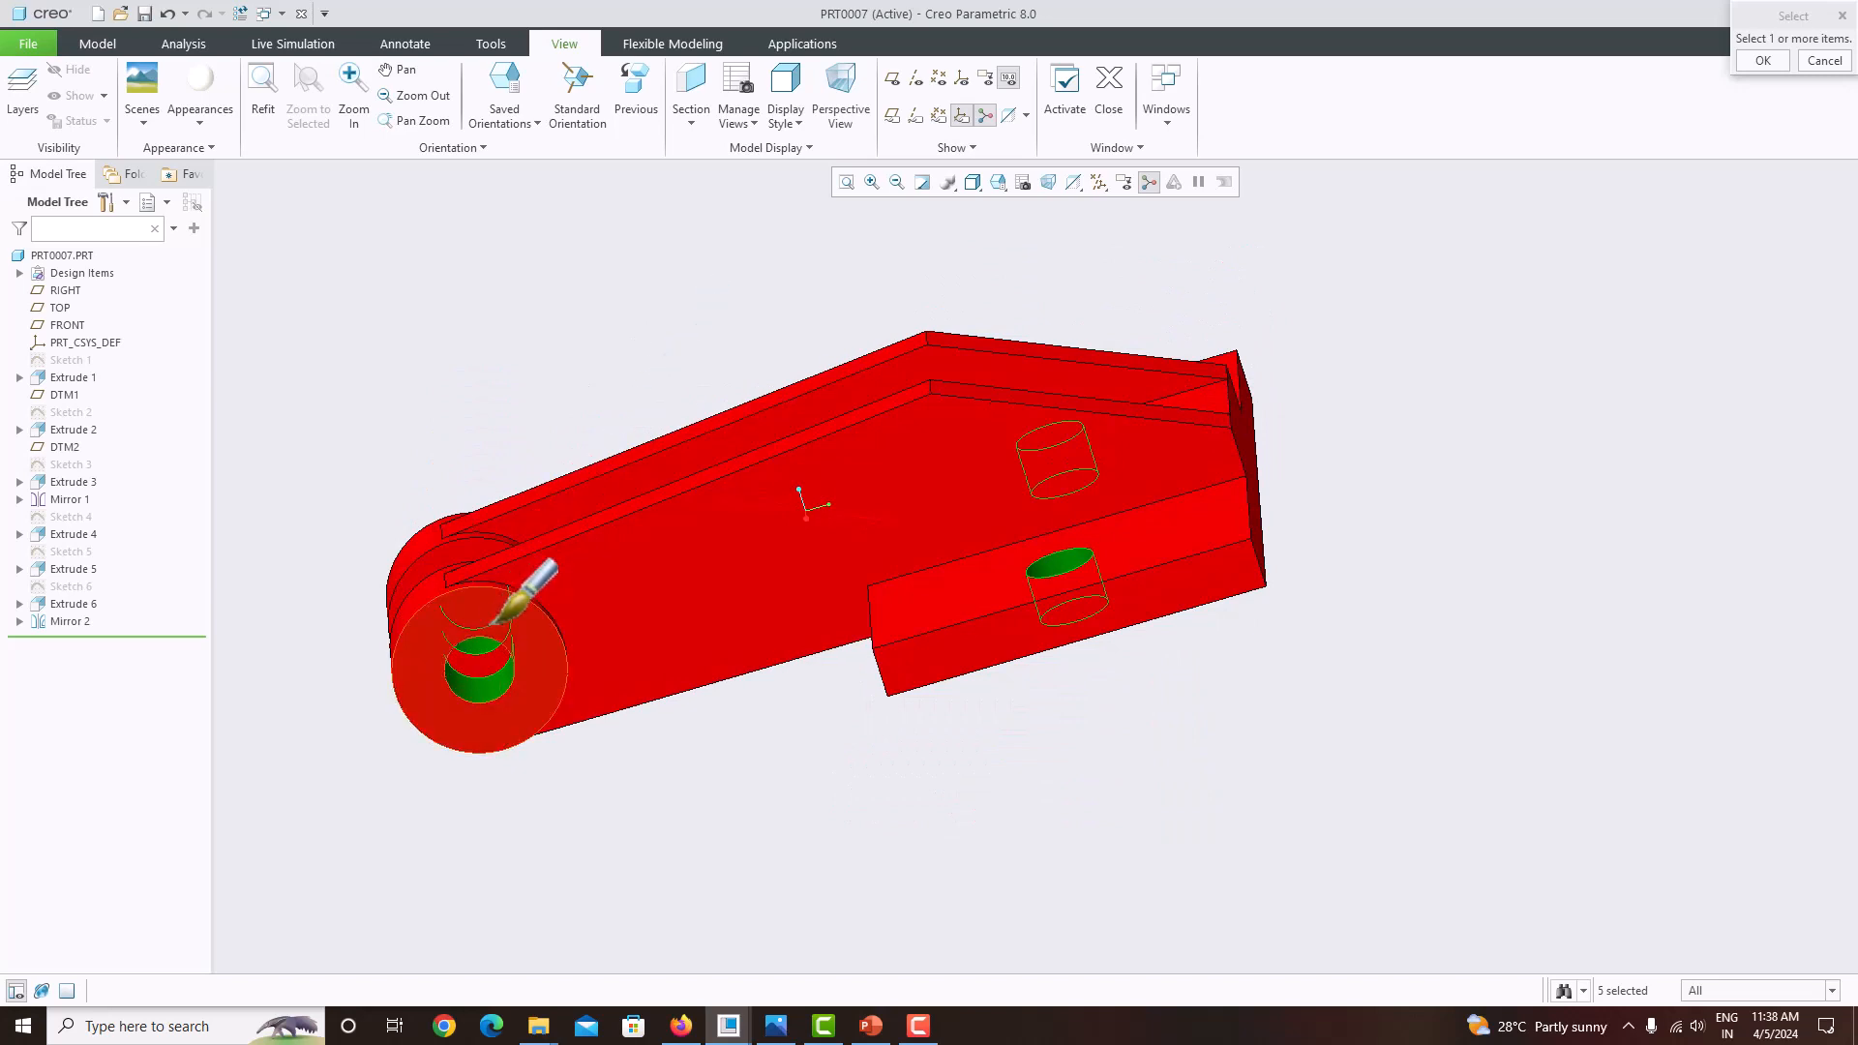
pyautogui.moveTo(571, 634); pyautogui.dragTo(518, 494, button='middle')
pyautogui.click(462, 511)
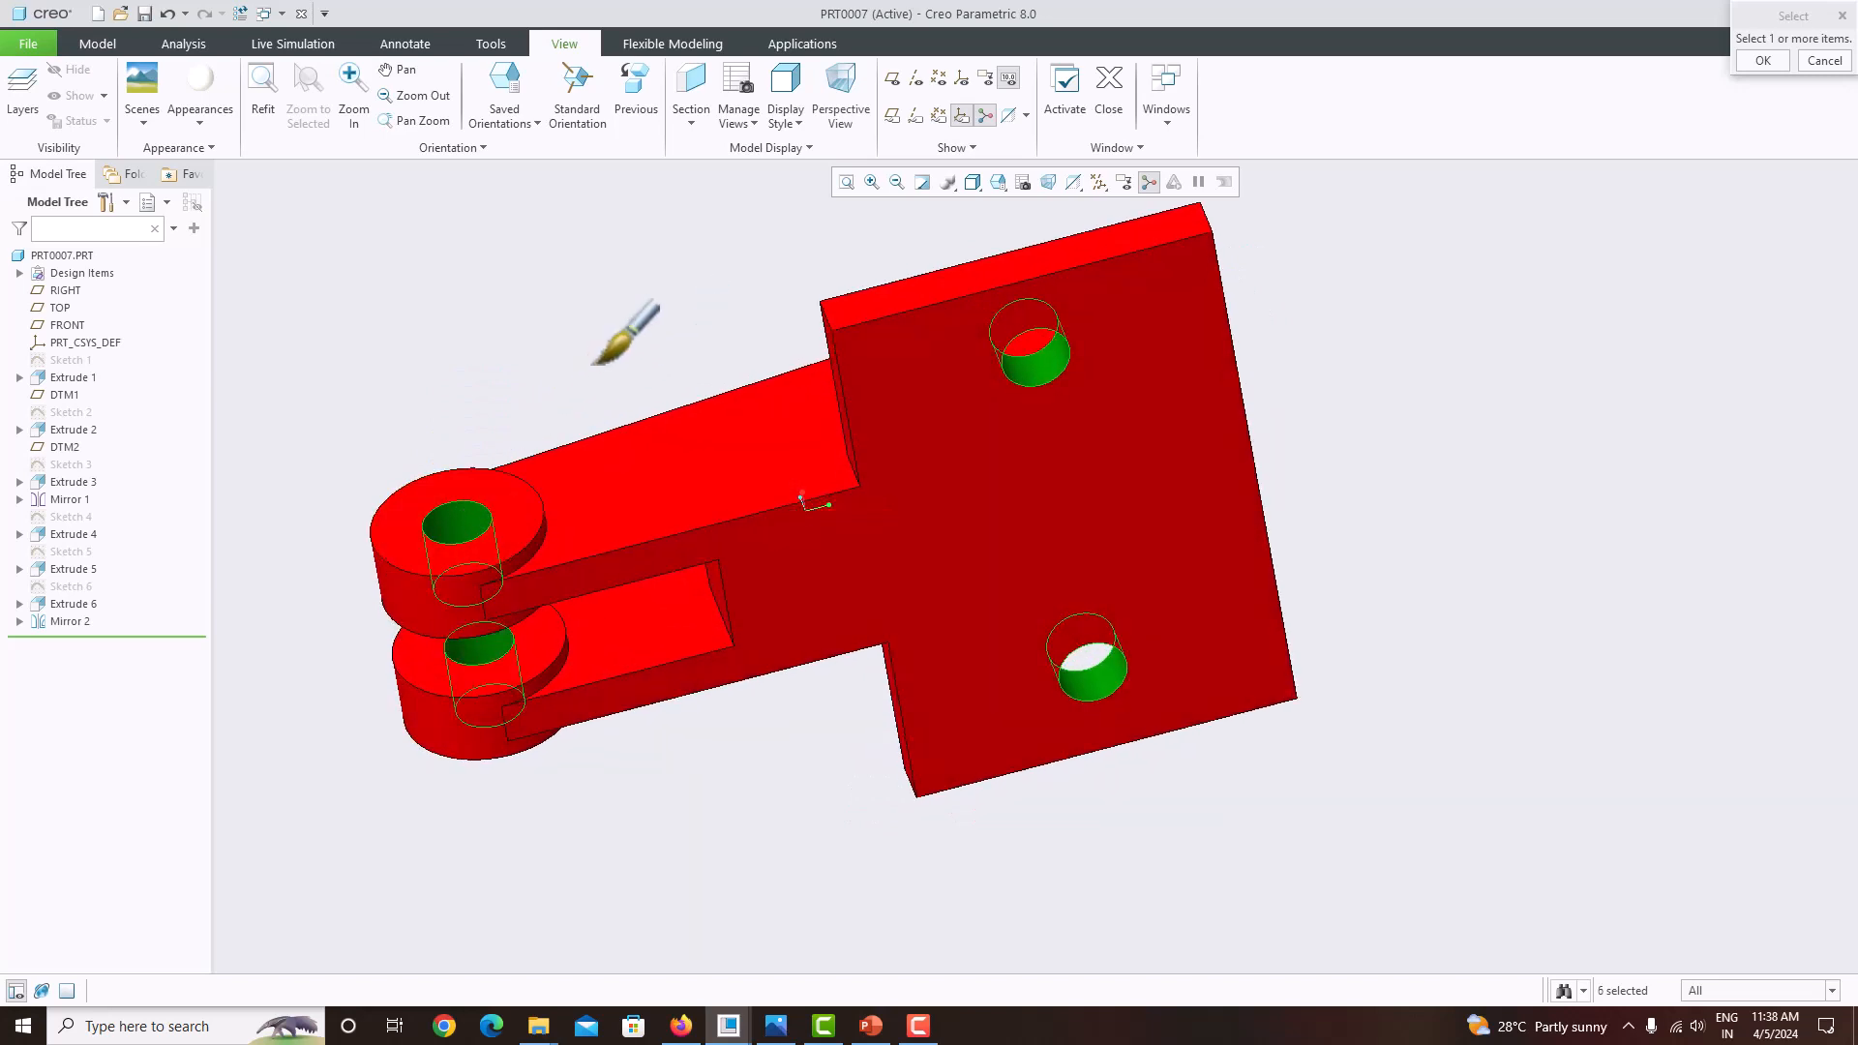
pyautogui.click(1763, 60)
# Examine the coloured bracket from several angles, including its plate holes and boss bores.
pyautogui.moveTo(1493, 357); pyautogui.dragTo(1558, 543, button='middle')
pyautogui.scroll(-4, 1486, 486)
pyautogui.scroll(4, 1491, 467)
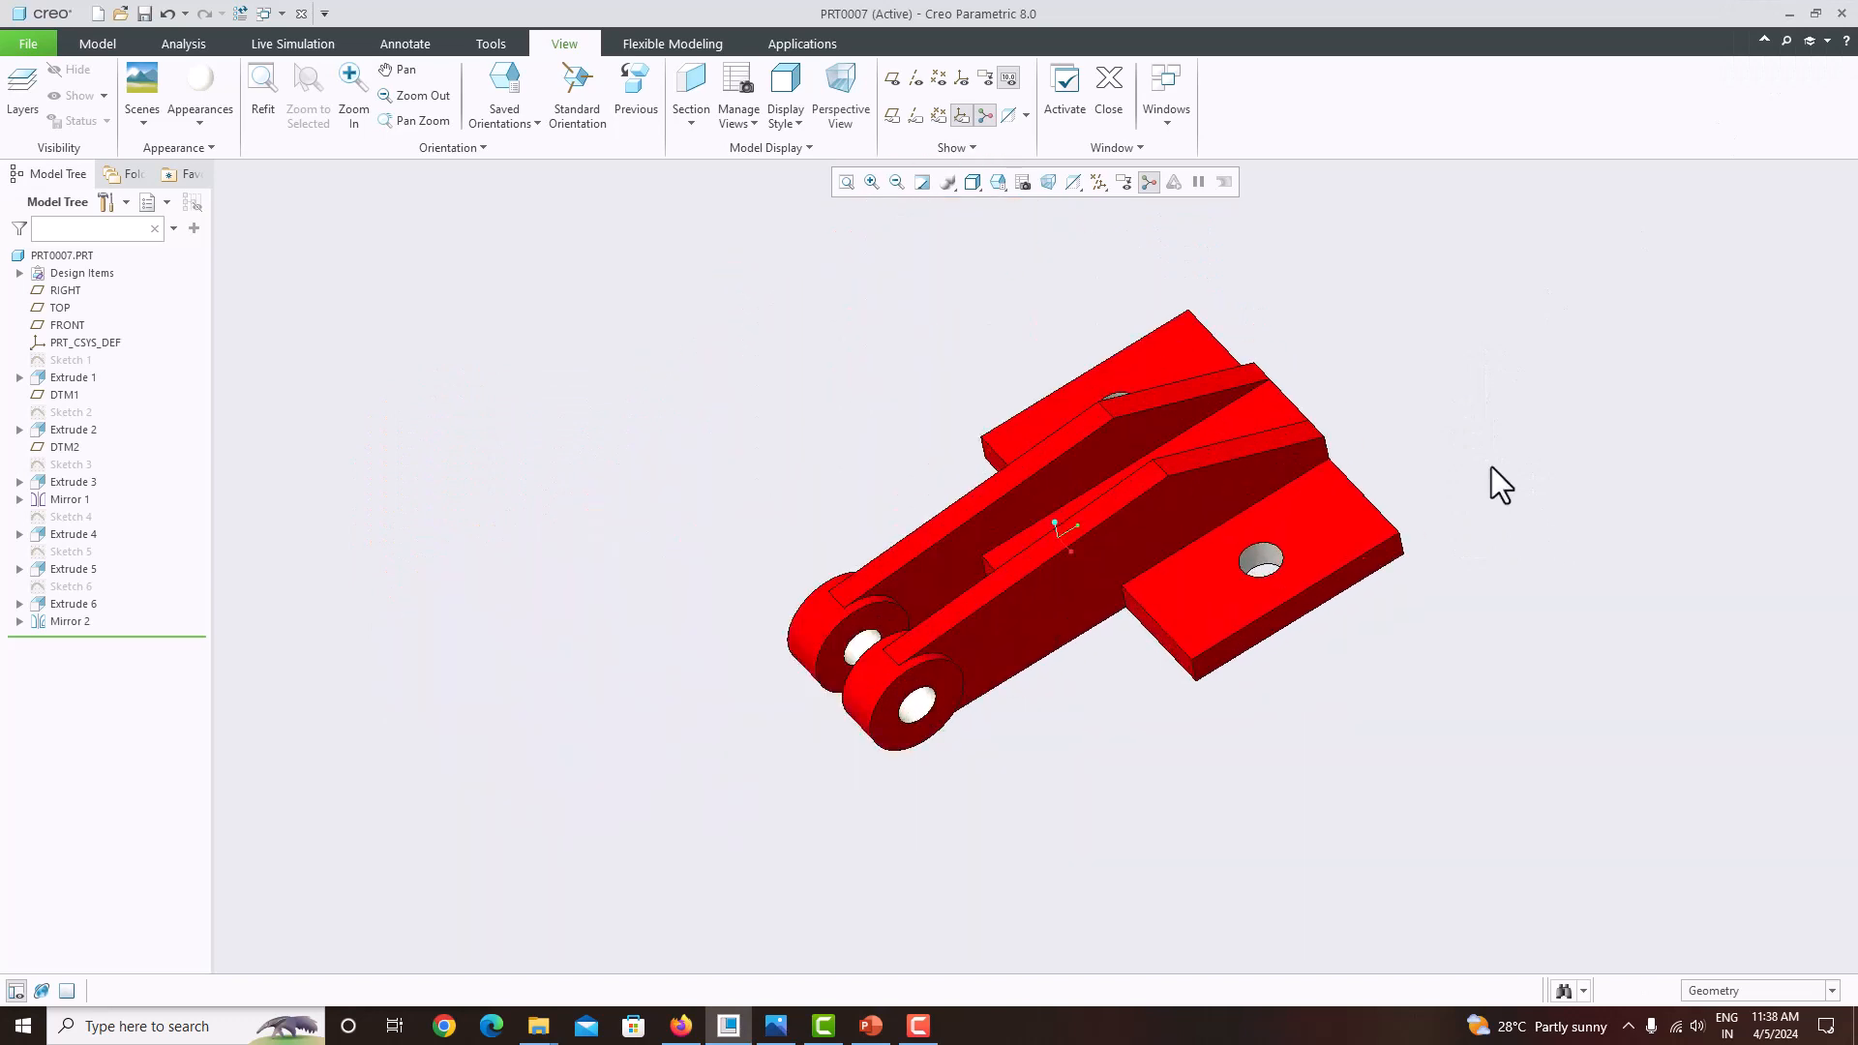
pyautogui.scroll(-2, 1412, 437)
pyautogui.scroll(3, 1480, 445)
pyautogui.moveTo(1481, 445); pyautogui.dragTo(1551, 396, button='middle')
pyautogui.moveTo(1327, 452)
pyautogui.mouseDown(button='middle')
pyautogui.moveTo(1526, 485)
pyautogui.moveTo(1418, 519)
pyautogui.moveTo(1505, 509)
pyautogui.mouseUp(button='middle')
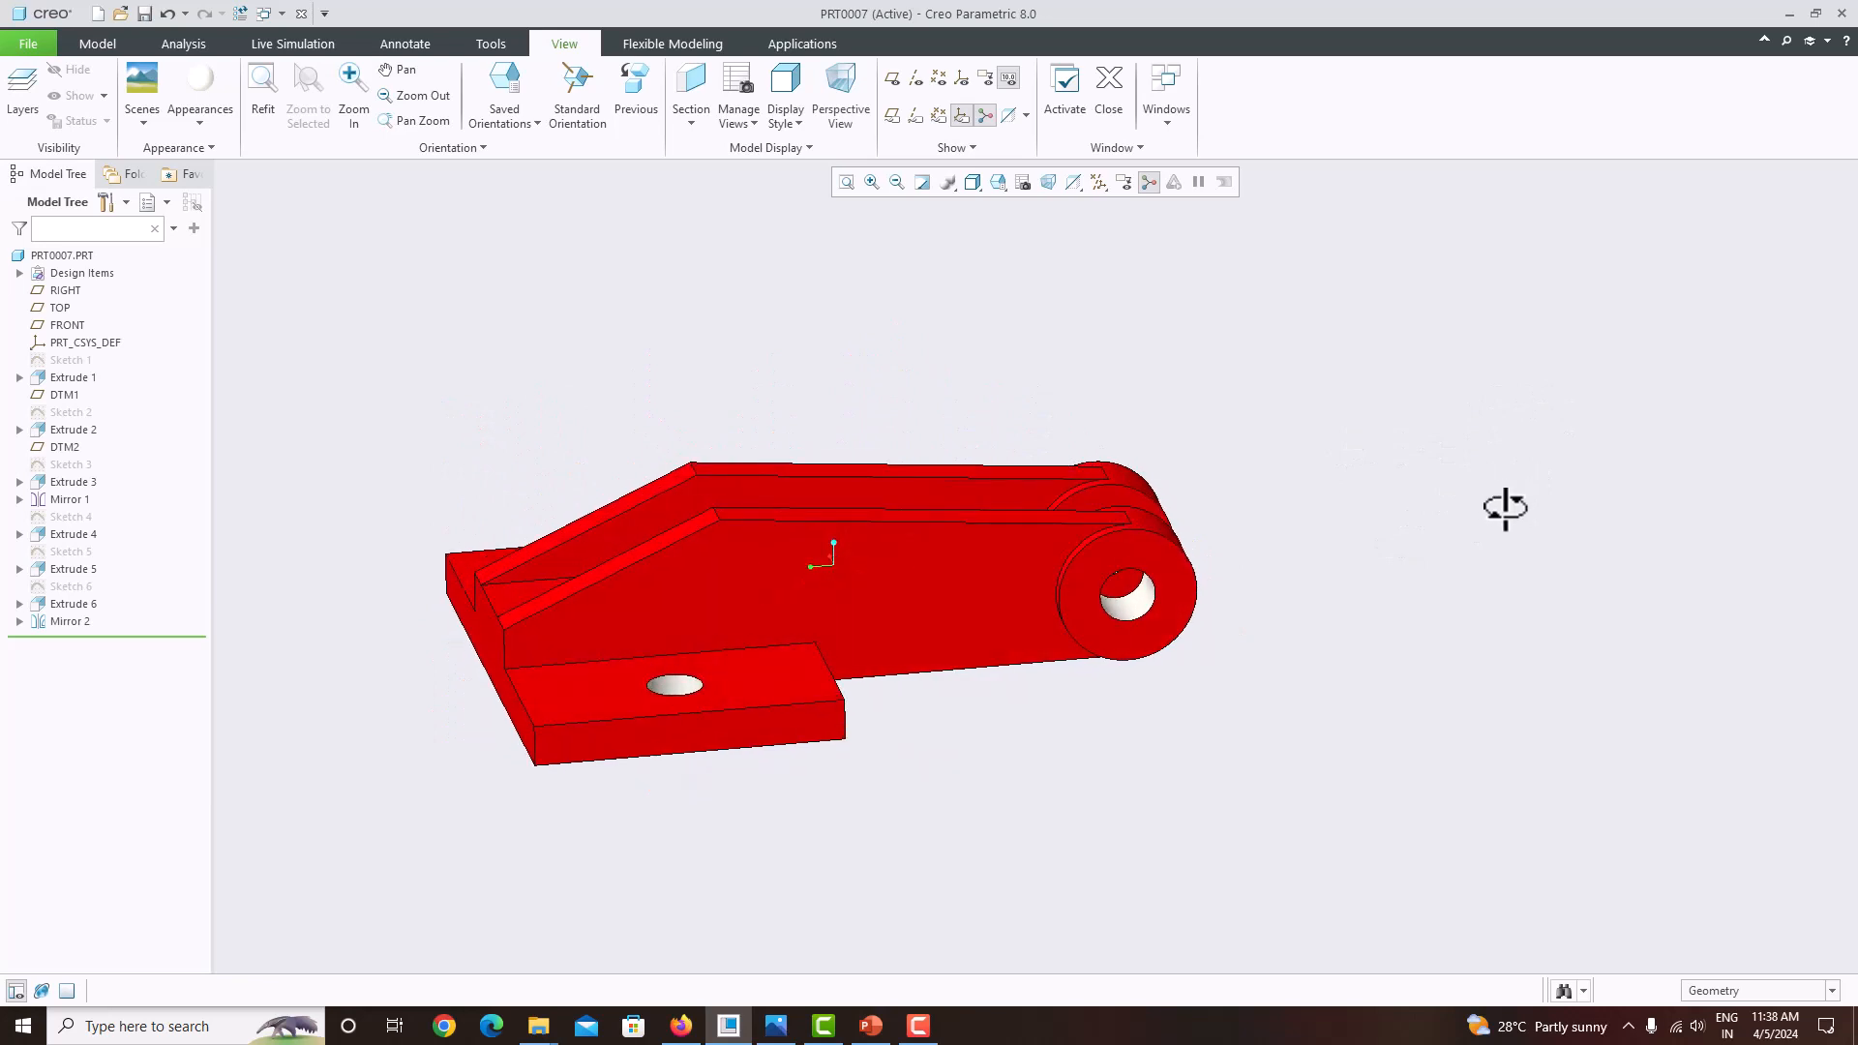